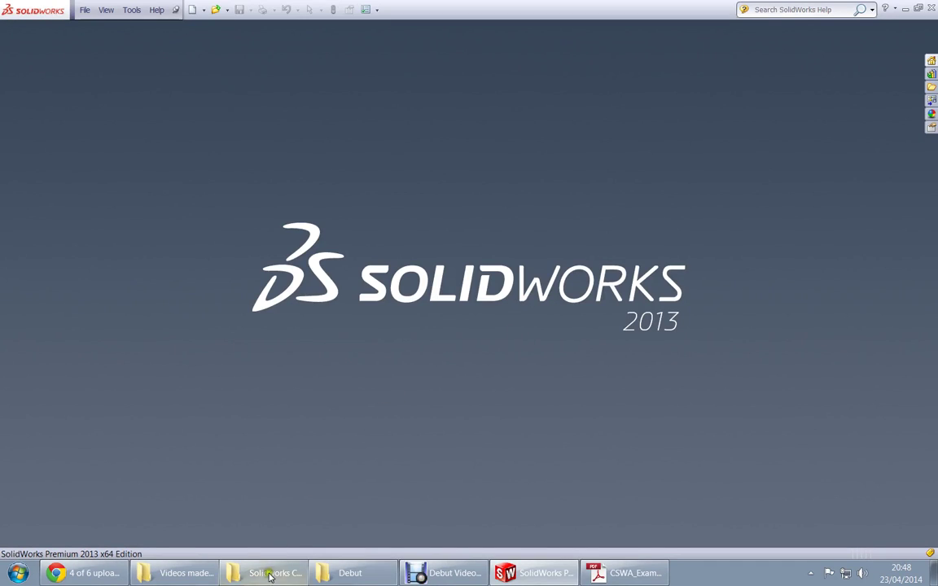
Look over the CSWA practice questions PDF to study the bracket drawing.
click(190, 574)
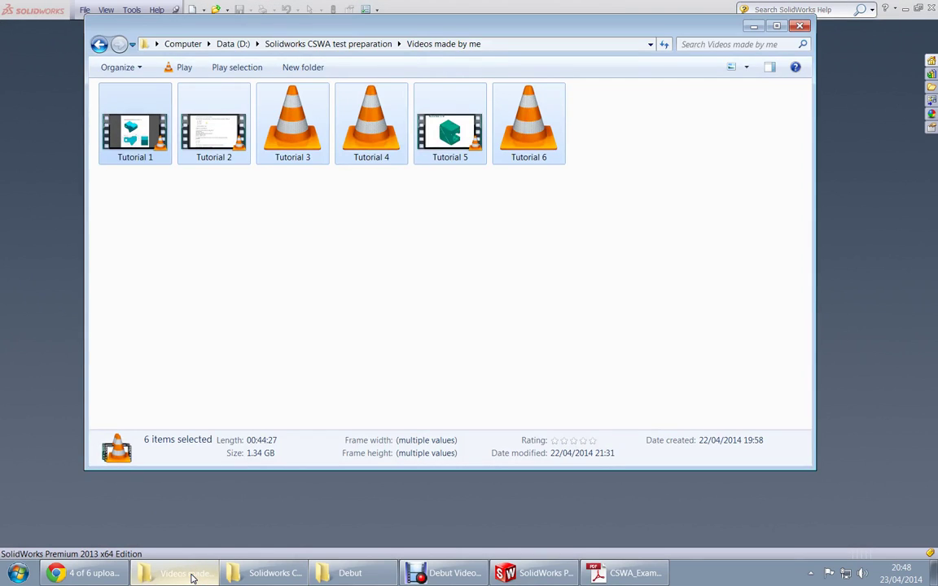
click(434, 391)
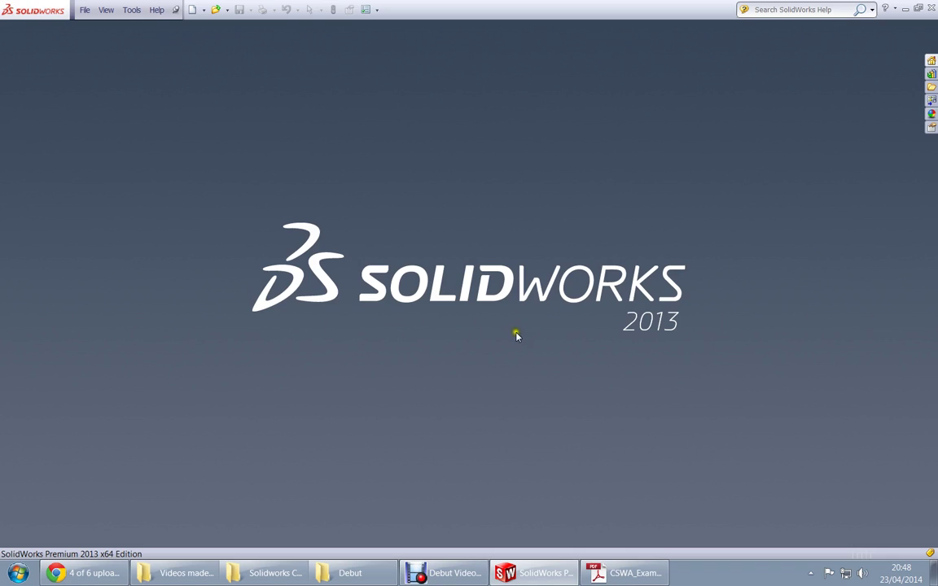
click(628, 575)
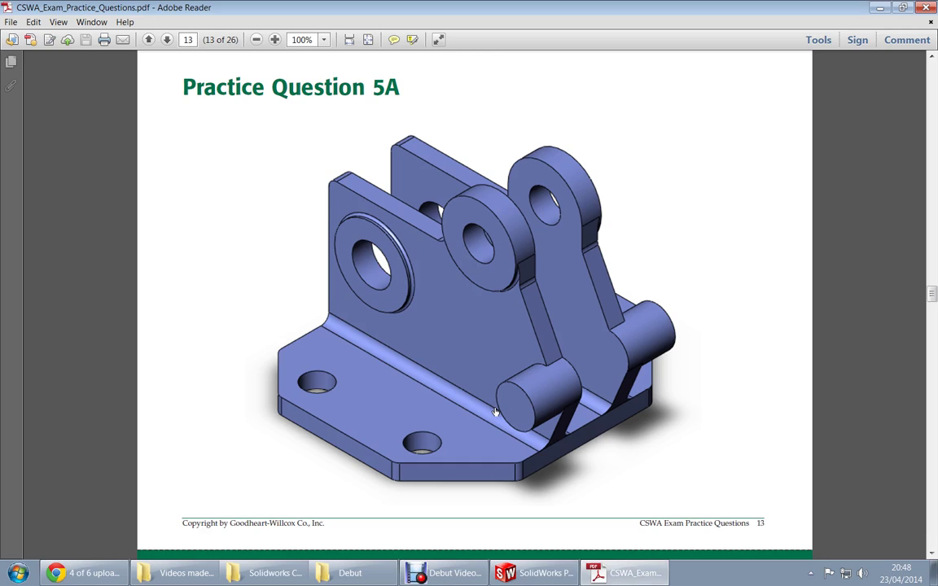
scroll(547, 382, up, 1)
scroll(552, 383, down, 1)
scroll(477, 305, up, 1)
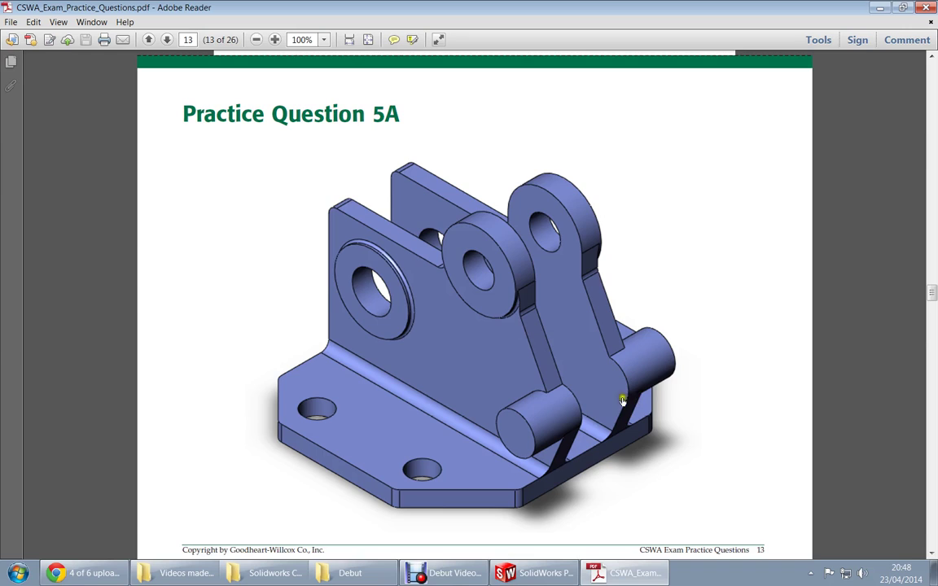
scroll(508, 378, down, 2)
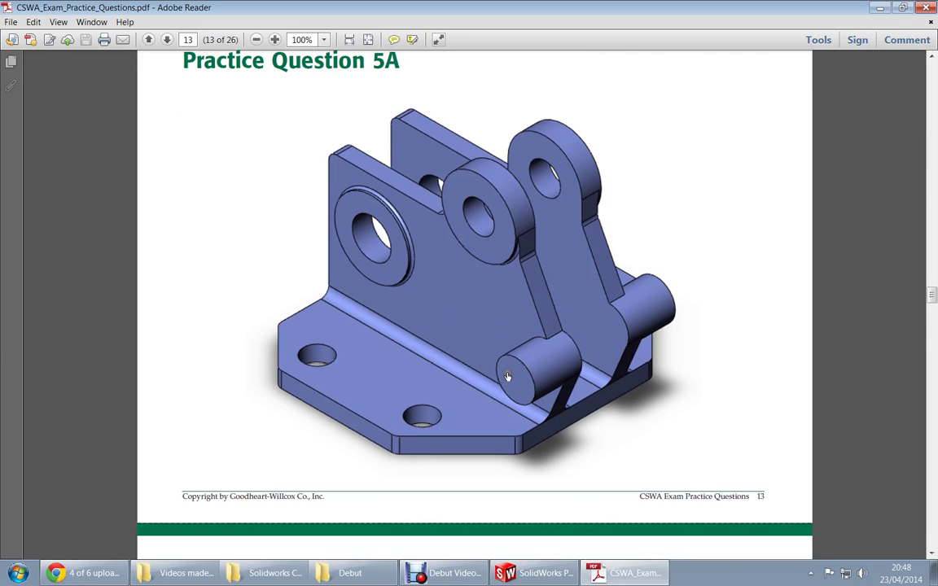
scroll(508, 376, up, 3)
scroll(508, 376, down, 3)
scroll(699, 377, down, 3)
scroll(695, 368, up, 3)
scroll(673, 352, down, 6)
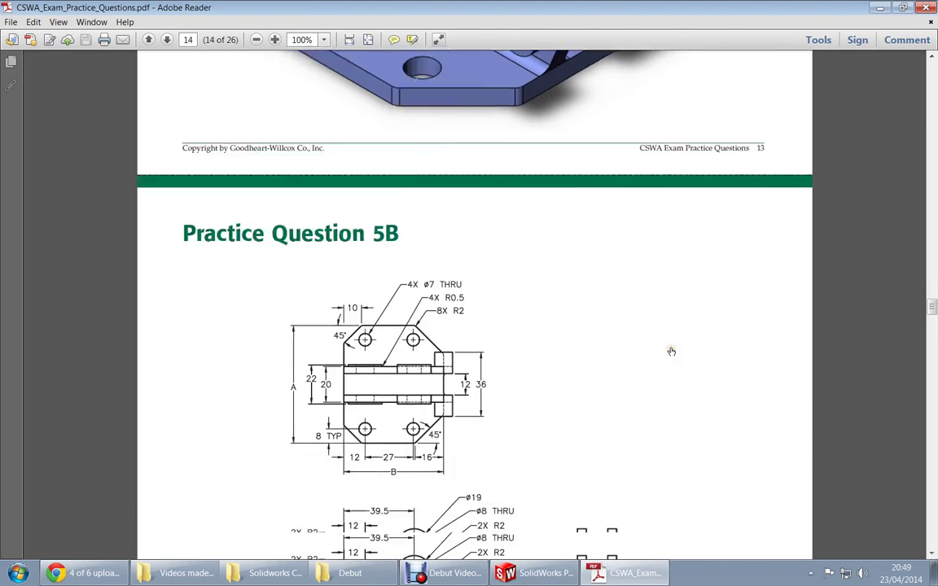
scroll(671, 351, up, 8)
scroll(671, 352, up, 10)
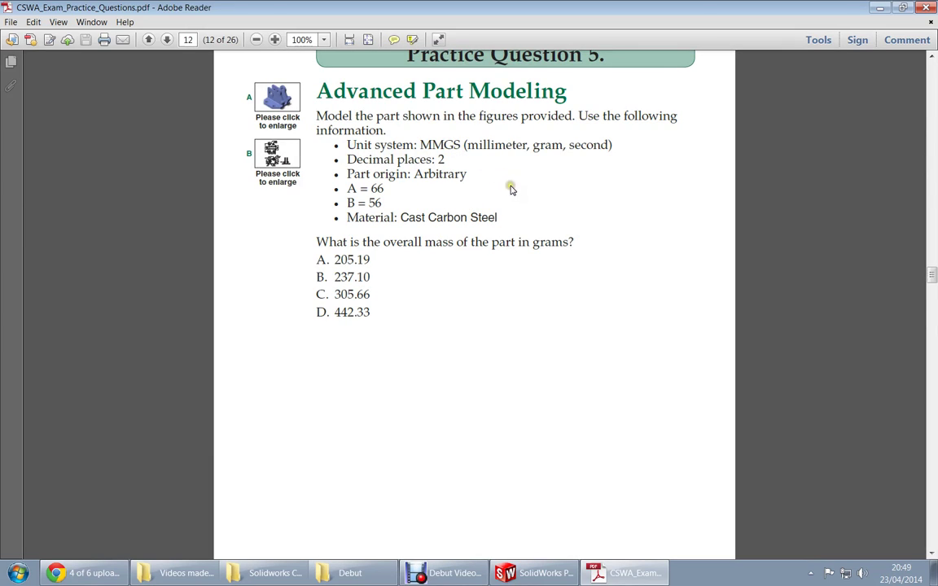
Create a new part from the Part MMGS template.
key(alt+Tab)
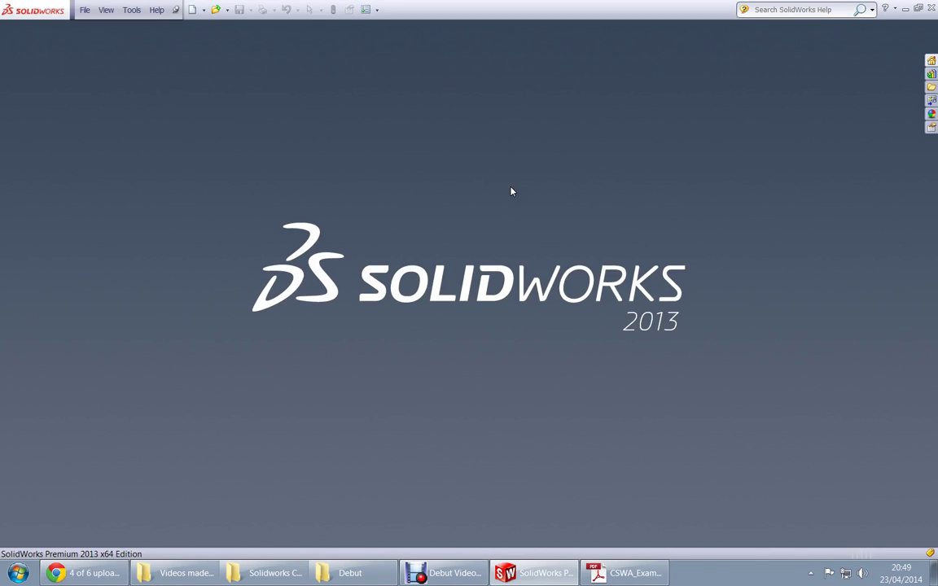
key(ctrl+n)
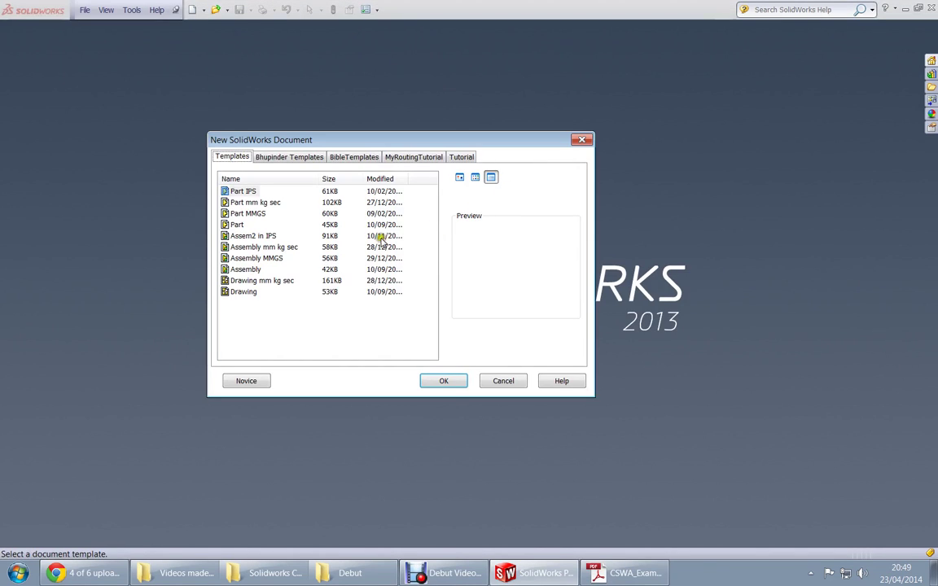
click(248, 214)
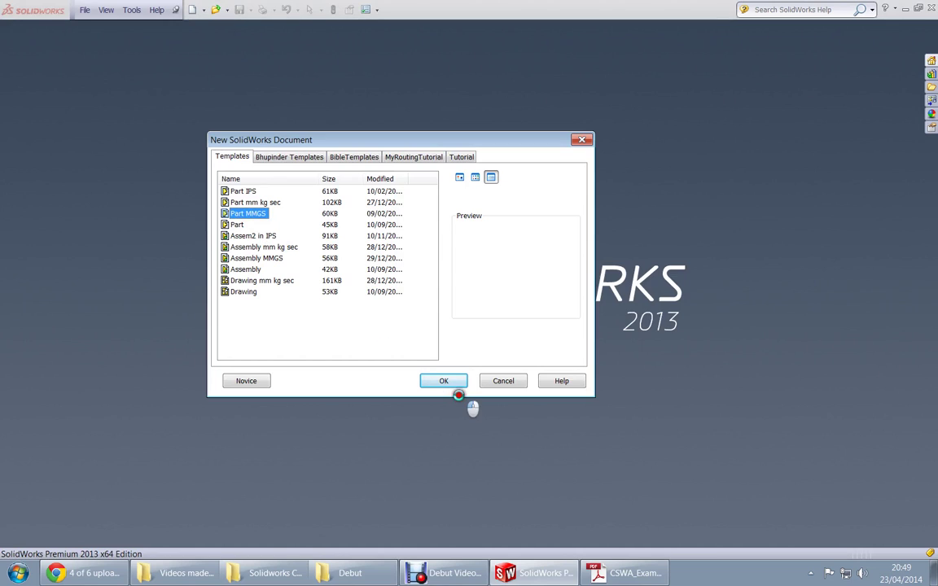
click(461, 394)
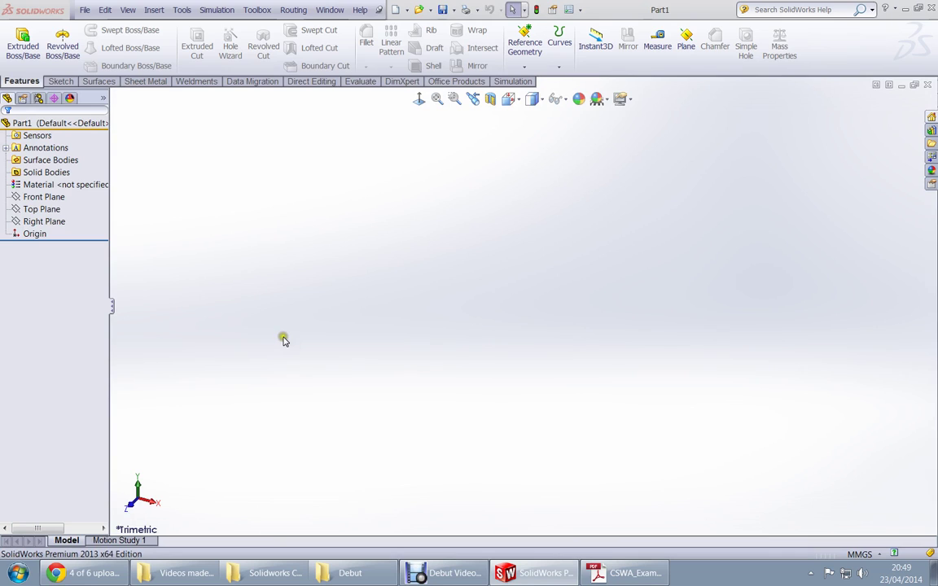
key(alt+Tab)
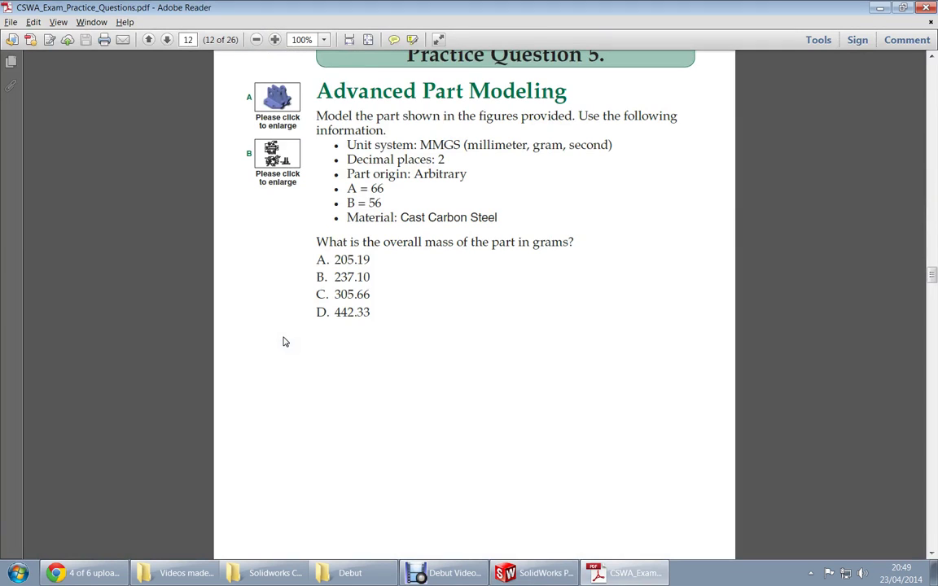
scroll(323, 366, down, 10)
scroll(324, 366, down, 10)
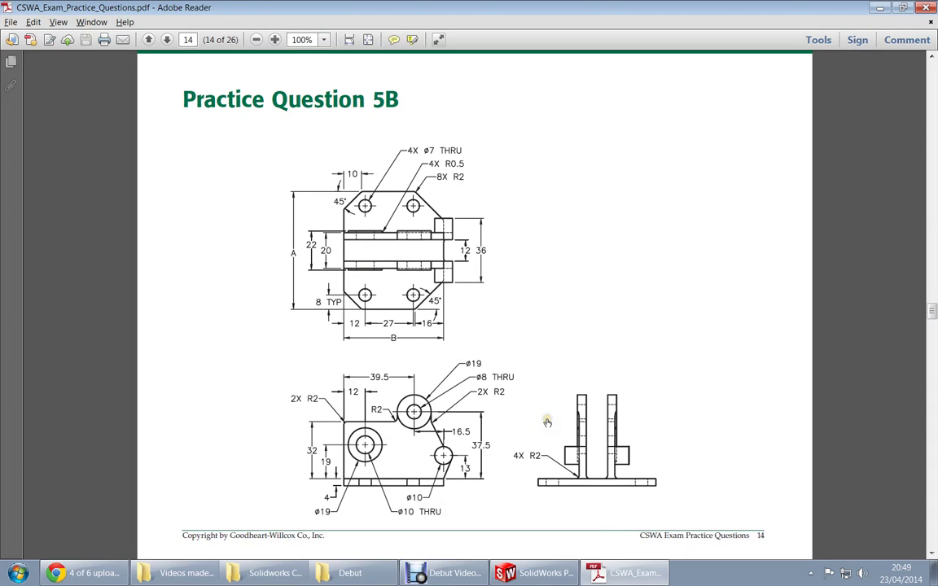
scroll(540, 427, up, 10)
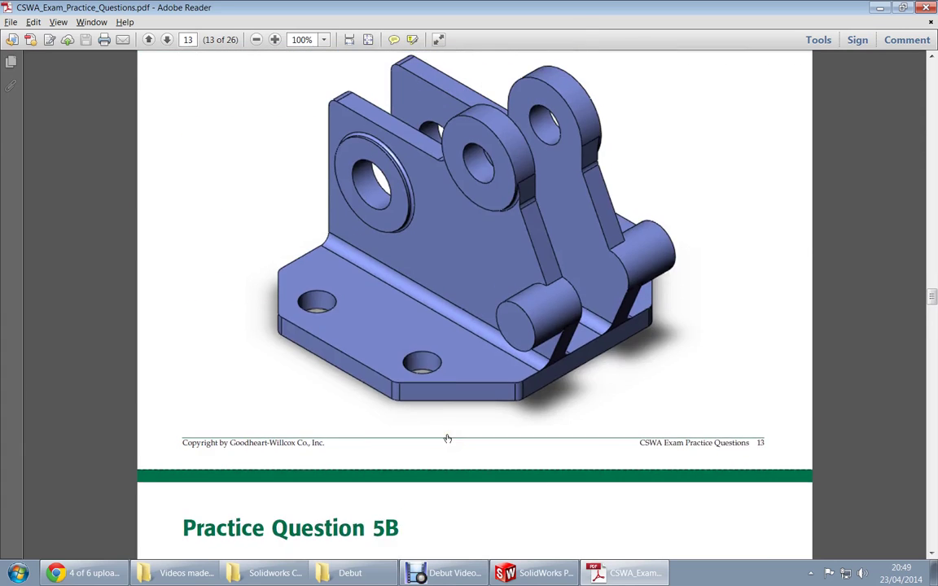
scroll(530, 439, down, 10)
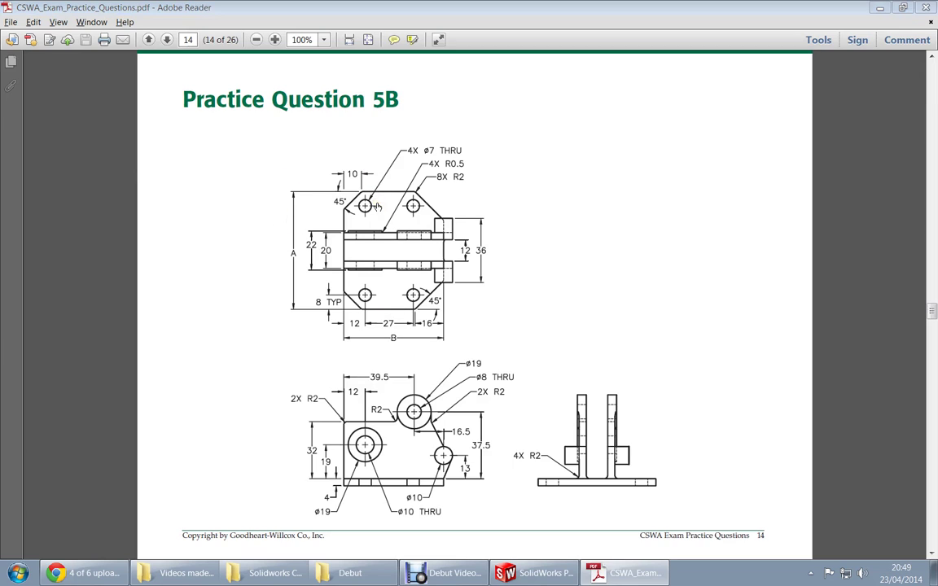
key(alt+Tab)
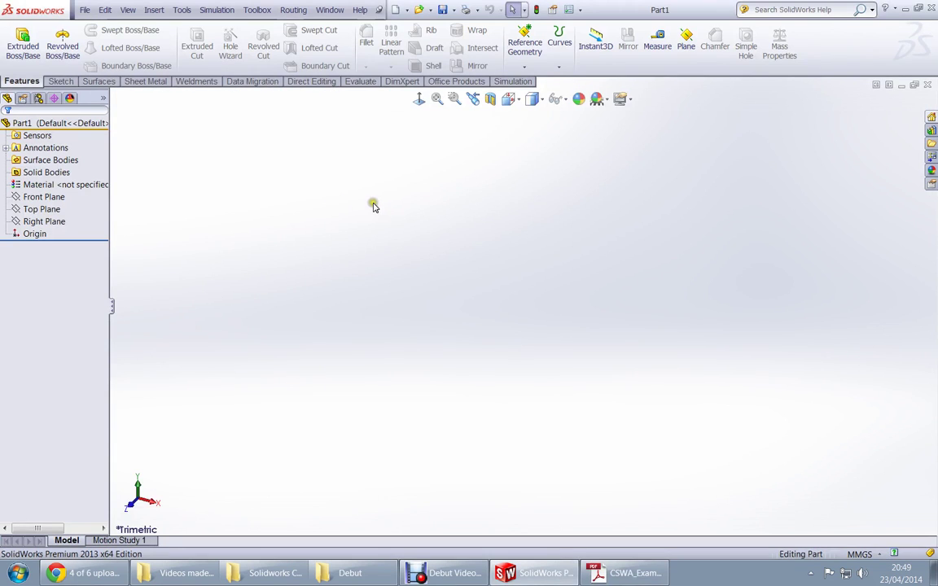
Start a sketch on the Top Plane with a centre rectangle at the origin.
click(41, 209)
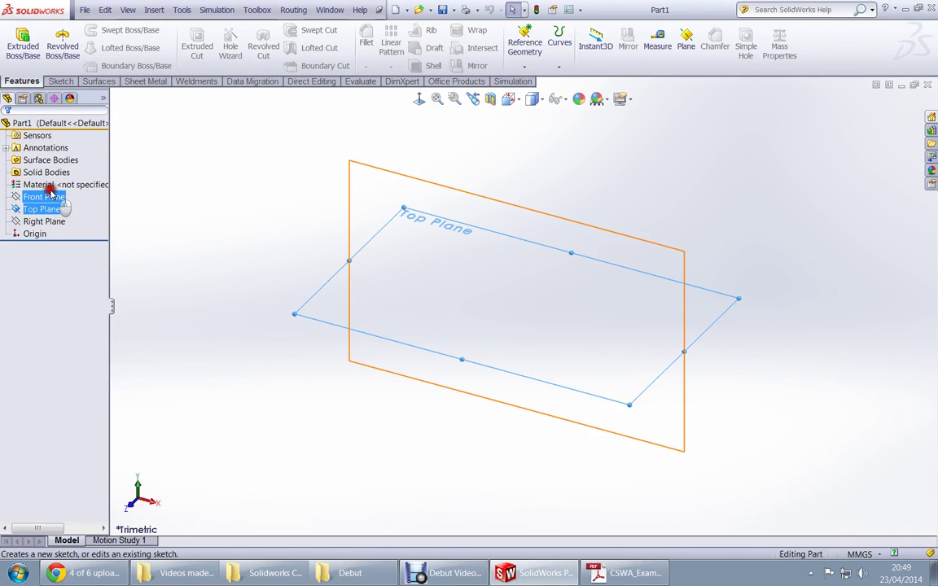
click(49, 192)
right_drag(251, 272, 246, 319)
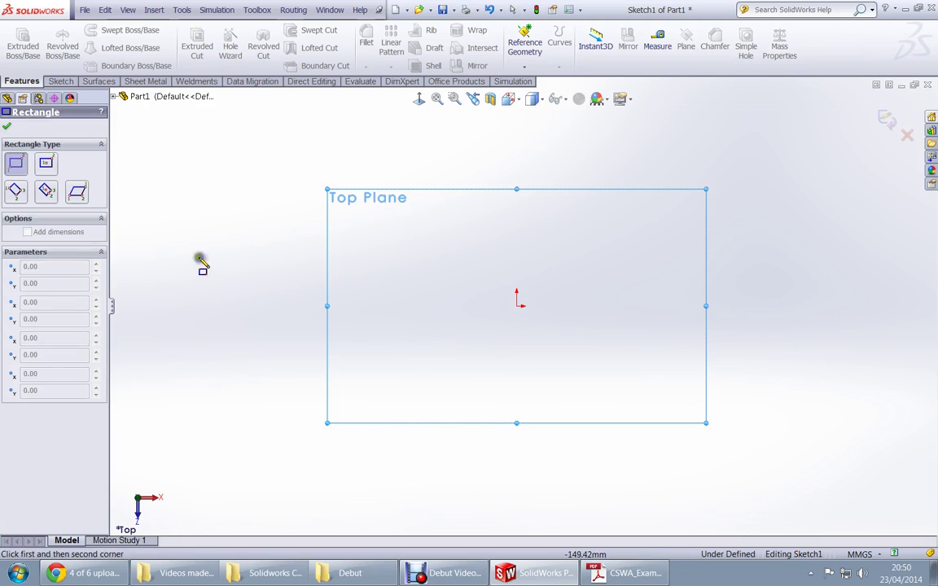
click(46, 163)
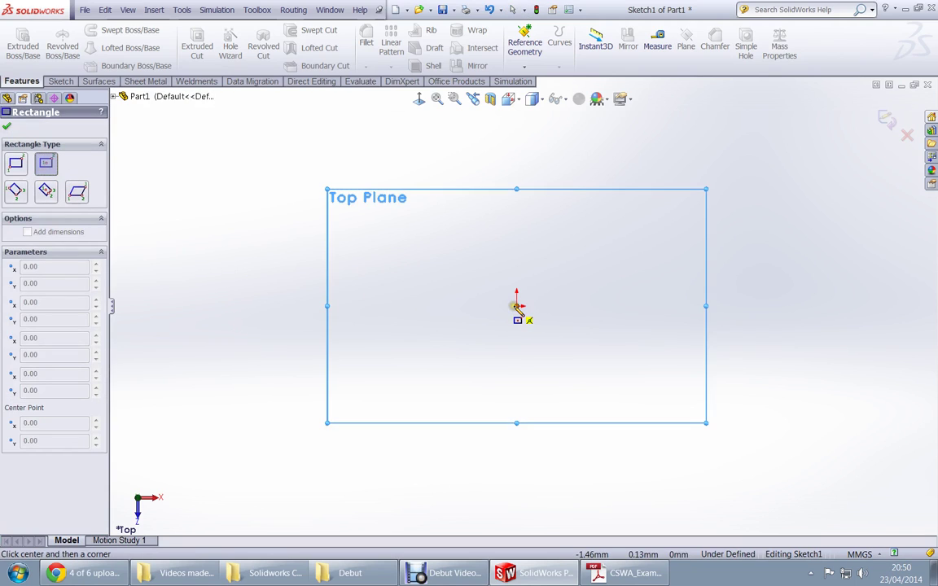
click(517, 307)
Check the drawing and set the rectangle's length to 205.19.
key(alt+Tab)
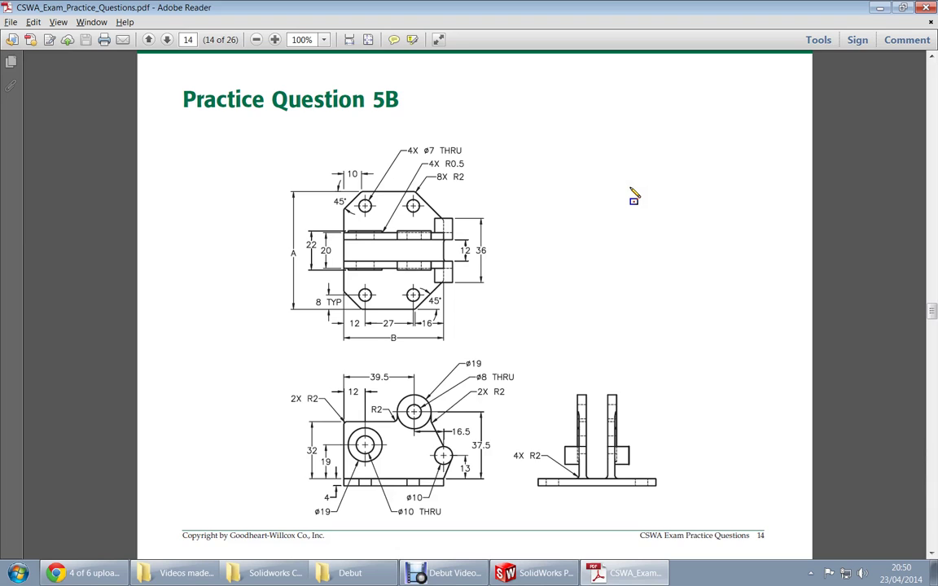
scroll(535, 281, up, 10)
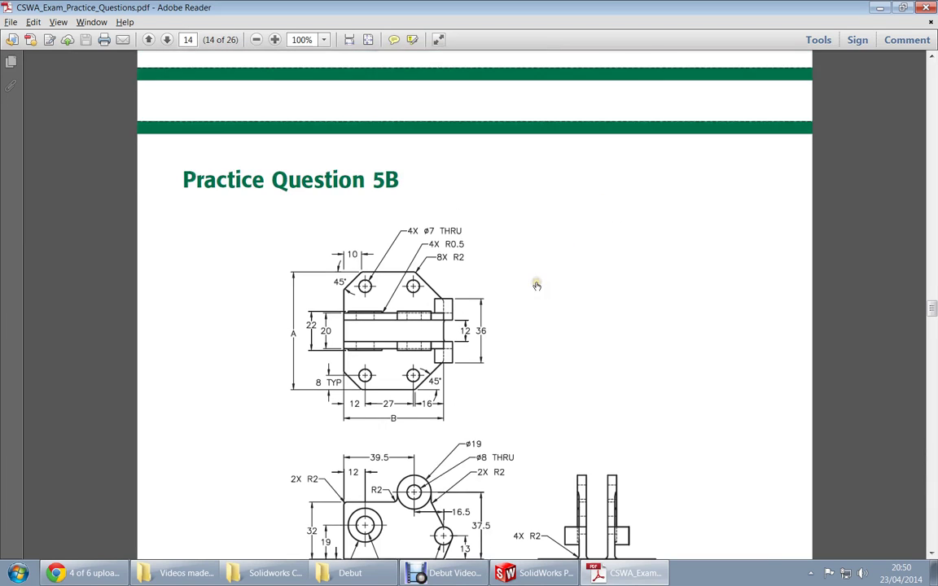
scroll(536, 286, up, 12)
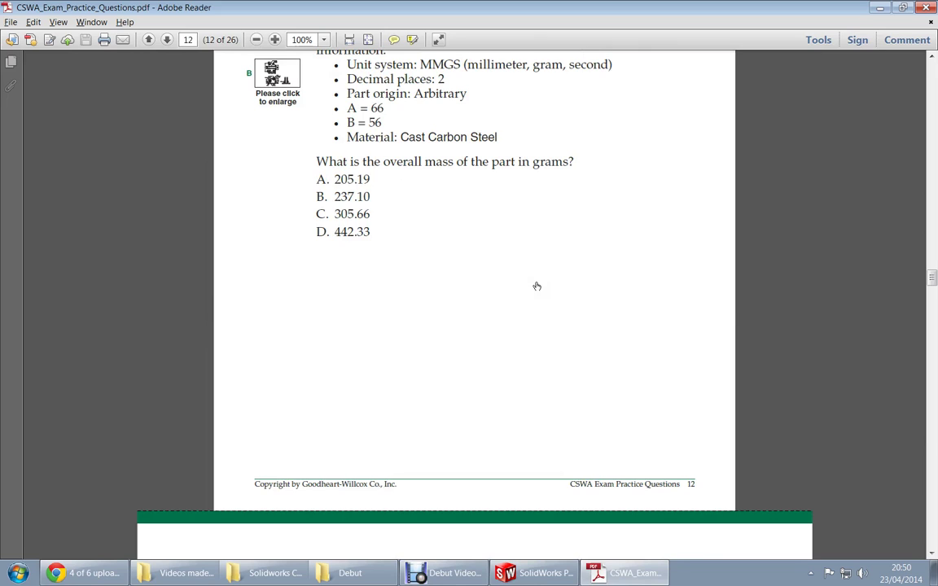
key(alt+Tab)
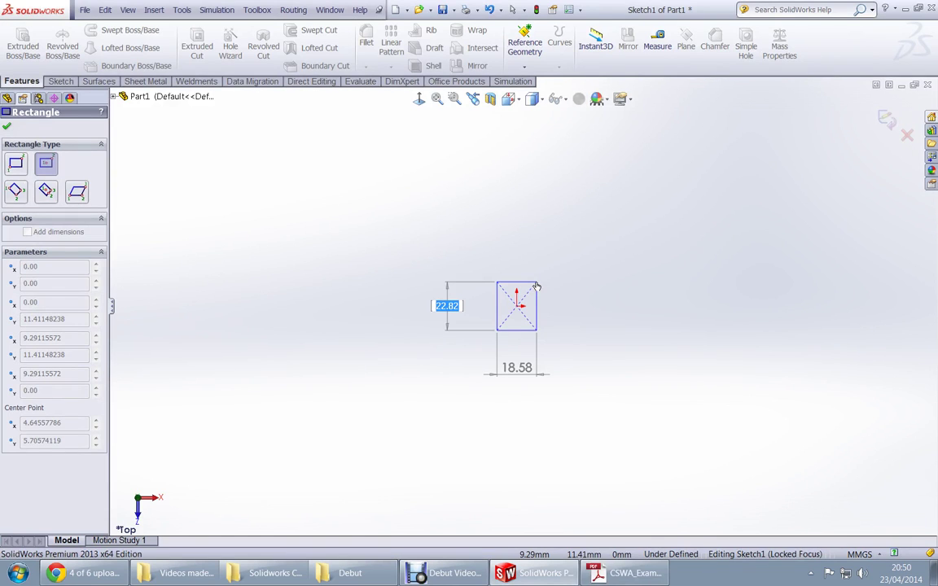
text(205.19)
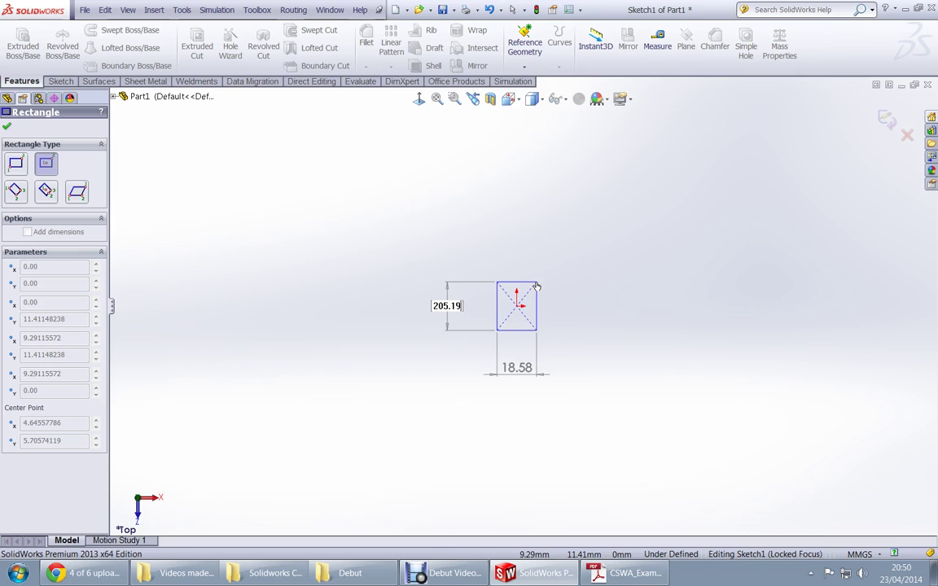
key(Return)
Check the drawing again and set the rectangle's width to 56 mm.
key(alt+Tab)
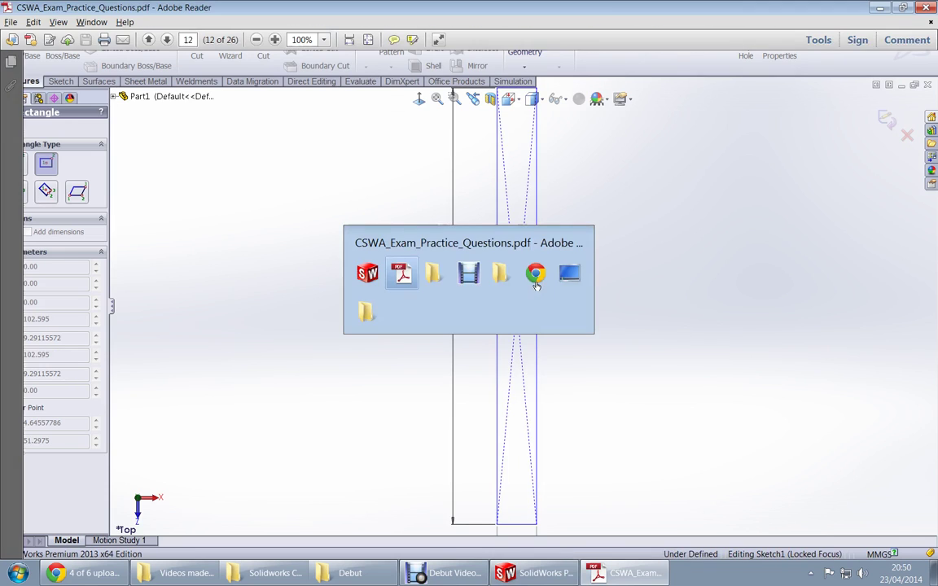
scroll(547, 297, down, 4)
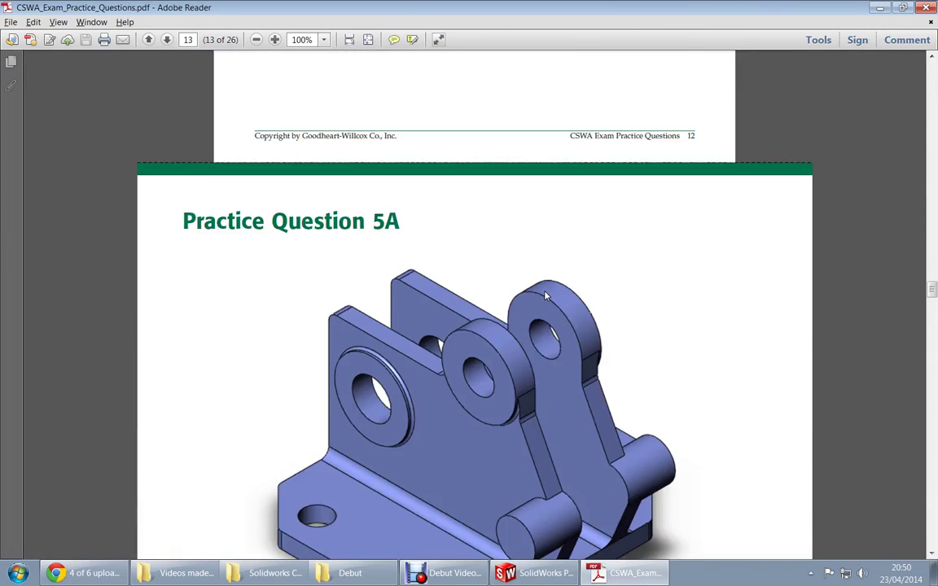
scroll(546, 297, up, 5)
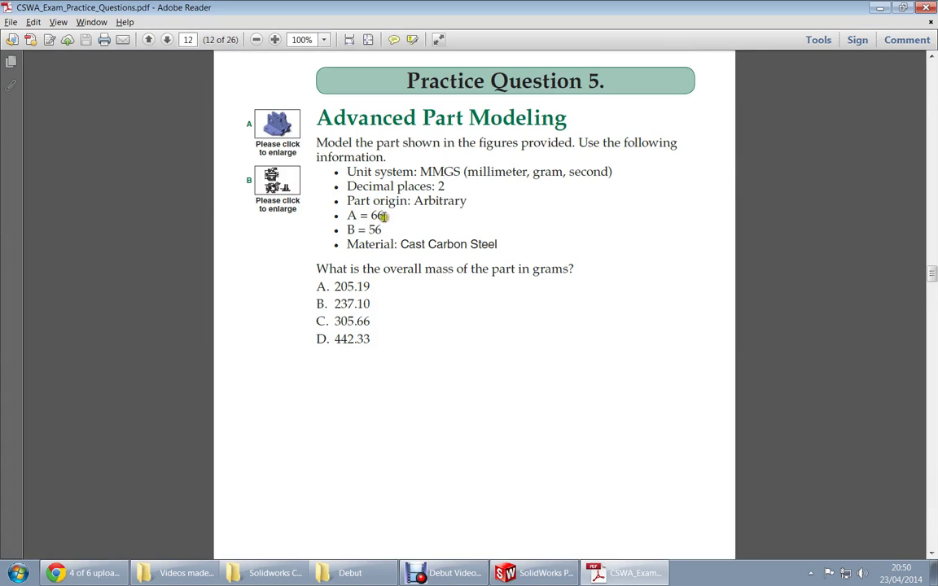
key(alt+Tab)
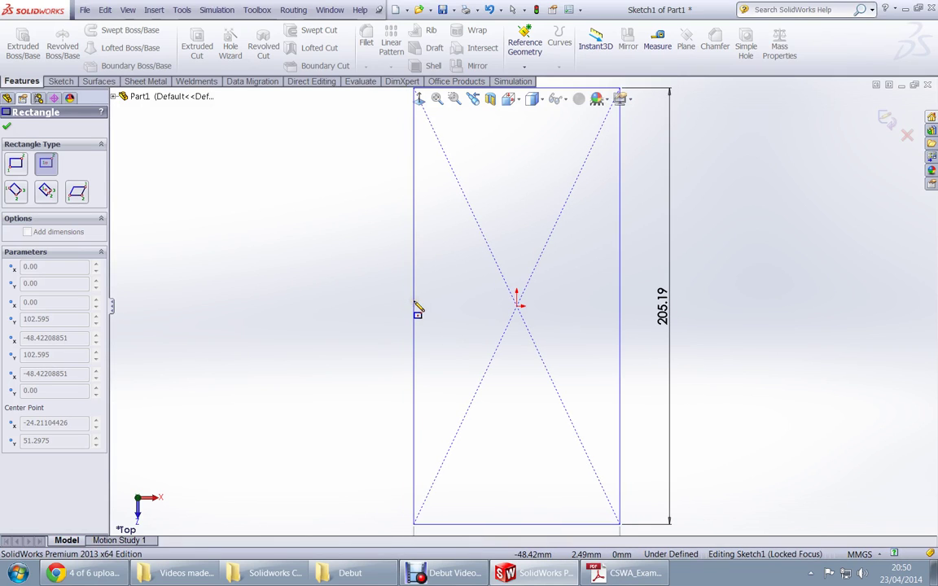
key(alt+Tab)
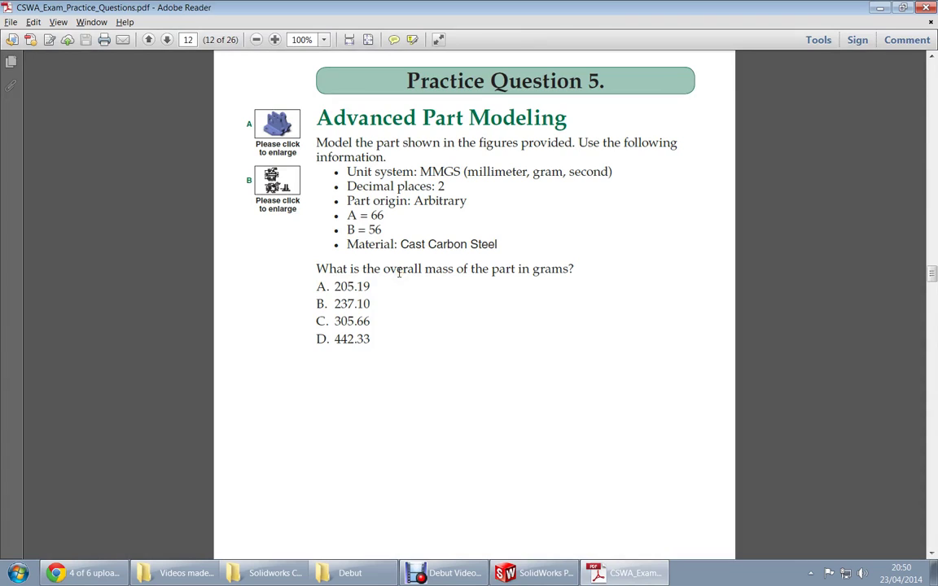
key(alt+Tab)
text(5)
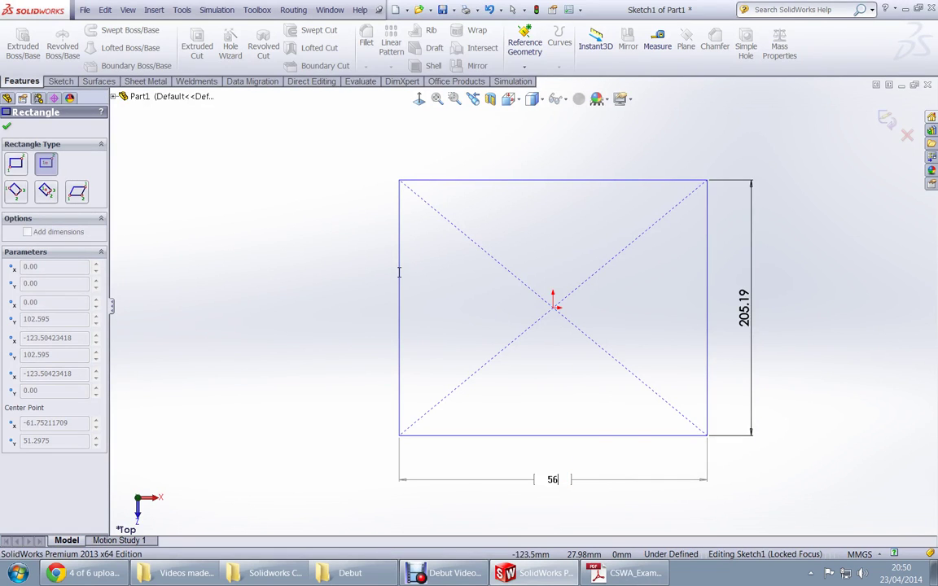
key(Return)
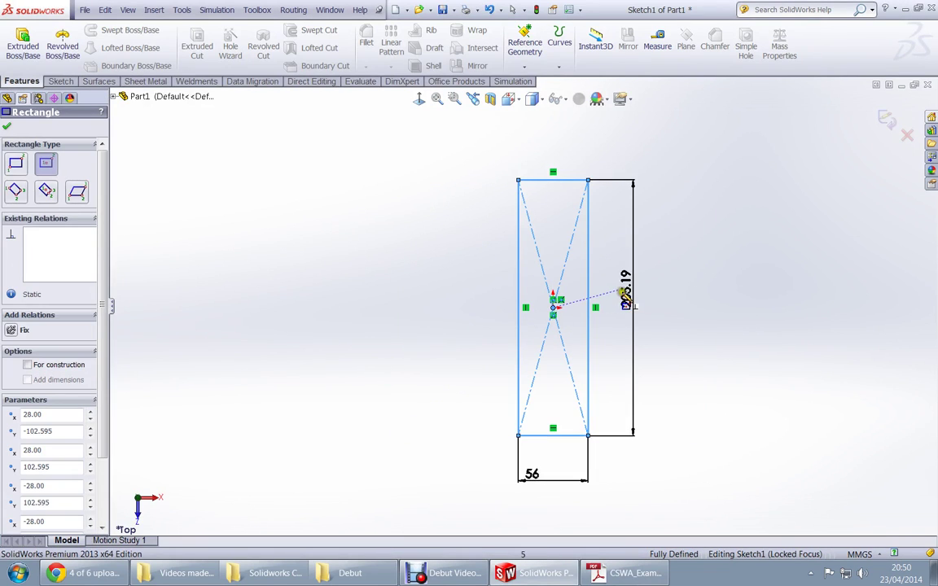
Change the rectangle's height dimension to 66 mm.
key(Escape)
double_click(628, 298)
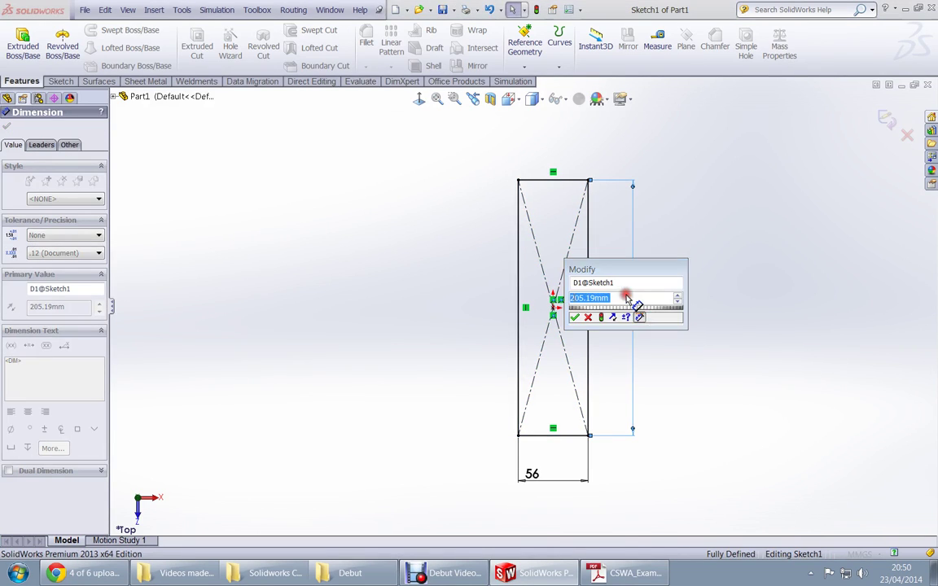
text(66)
key(Return)
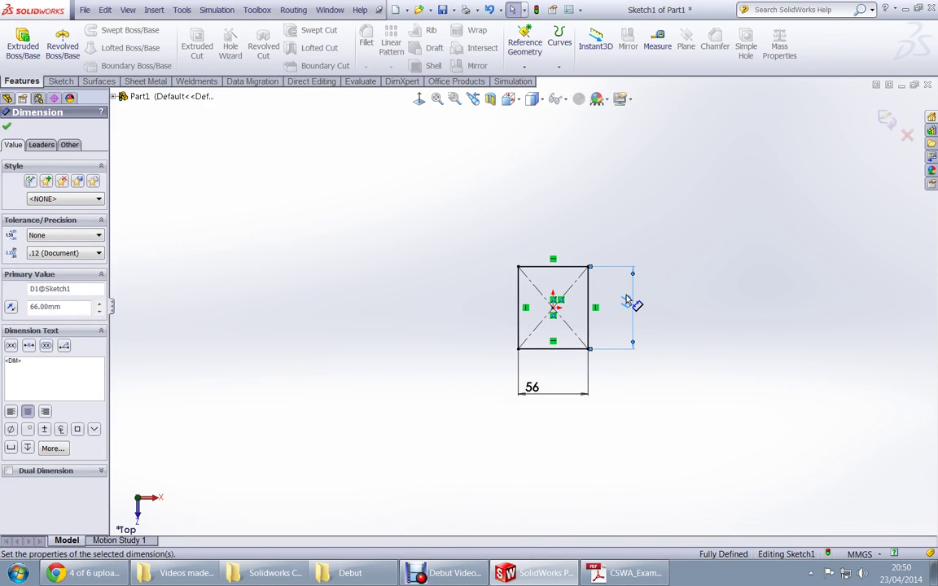
key(alt+Tab)
scroll(538, 356, down, 15)
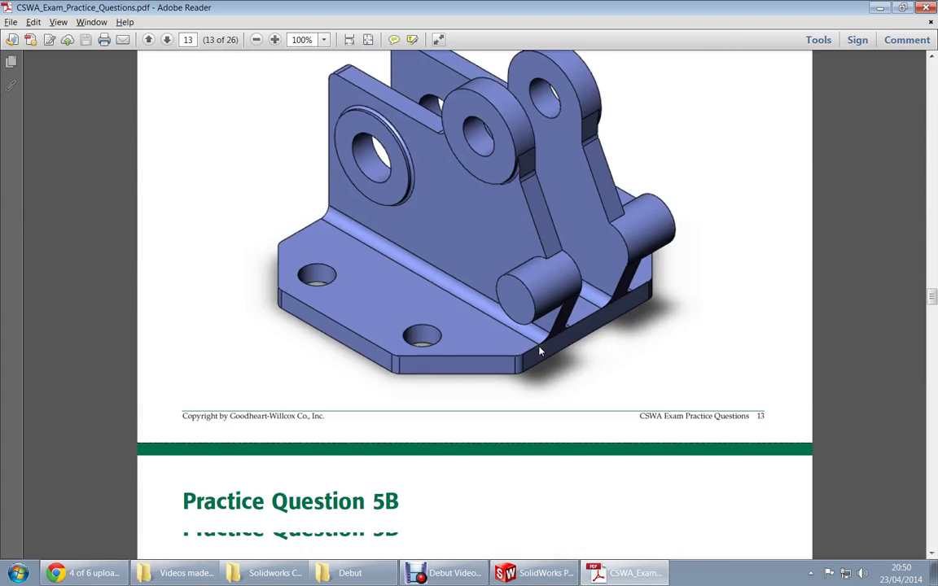
scroll(538, 351, down, 10)
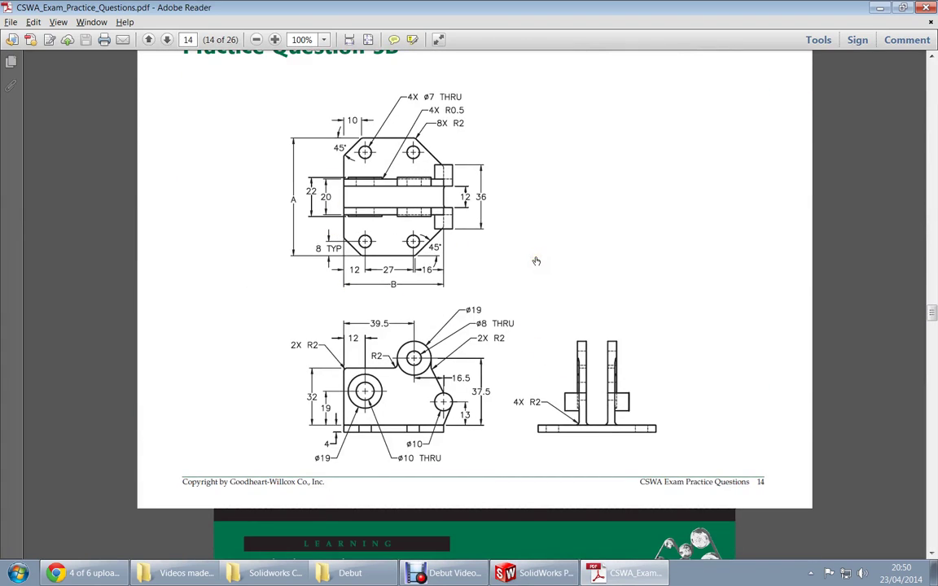
scroll(536, 261, up, 20)
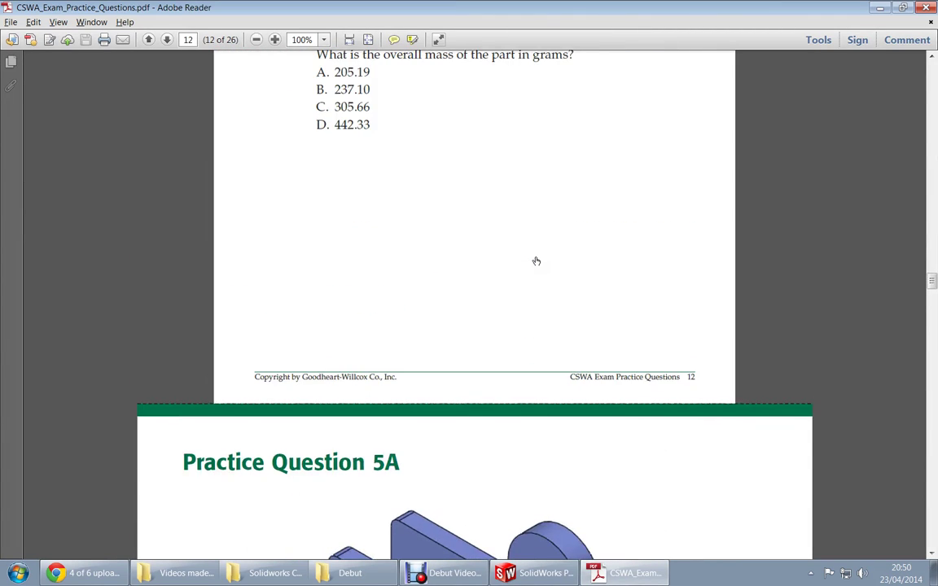
key(alt+Tab)
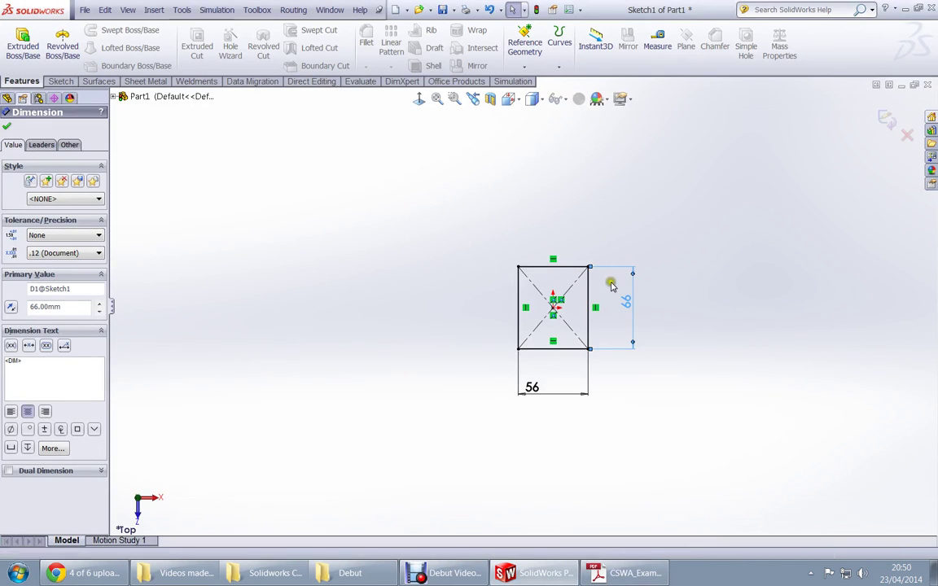
click(693, 333)
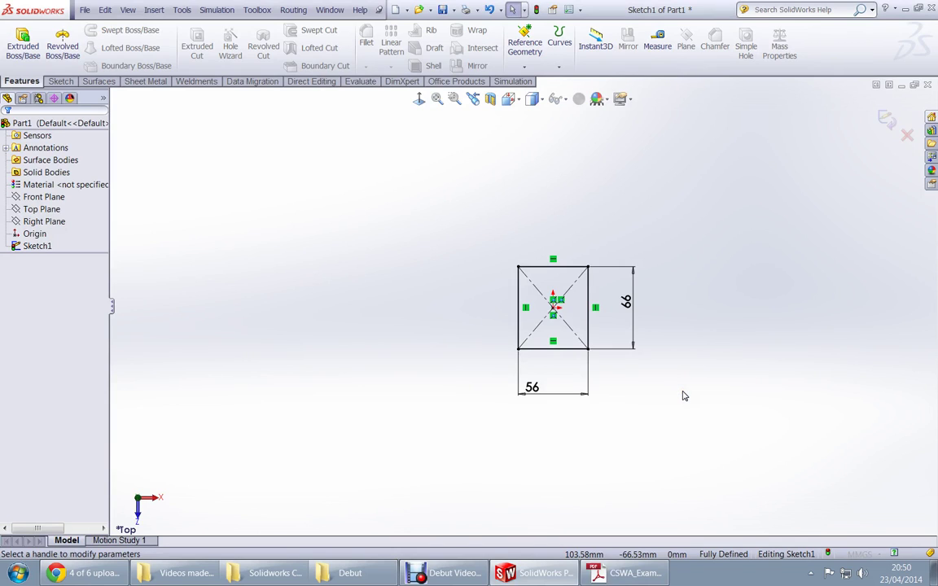
Start an extrusion of the rectangle and check the drawing for plate thickness.
key(e)
key(alt+Tab)
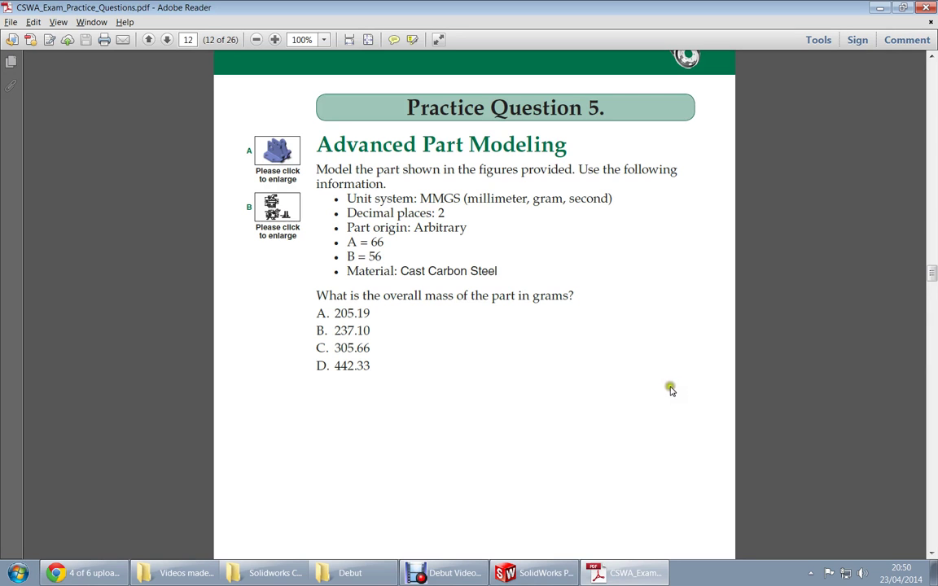
scroll(670, 387, down, 10)
scroll(665, 383, down, 10)
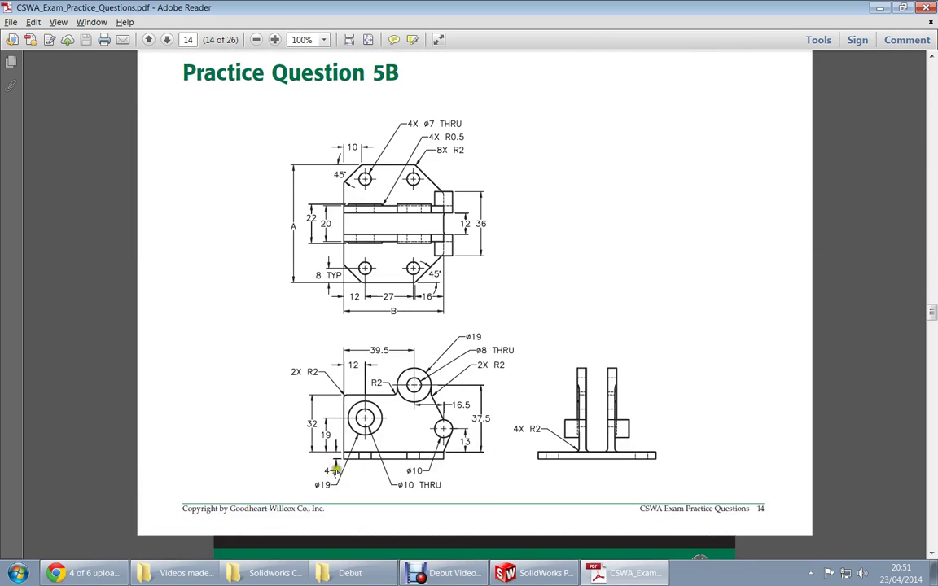
key(alt+Tab)
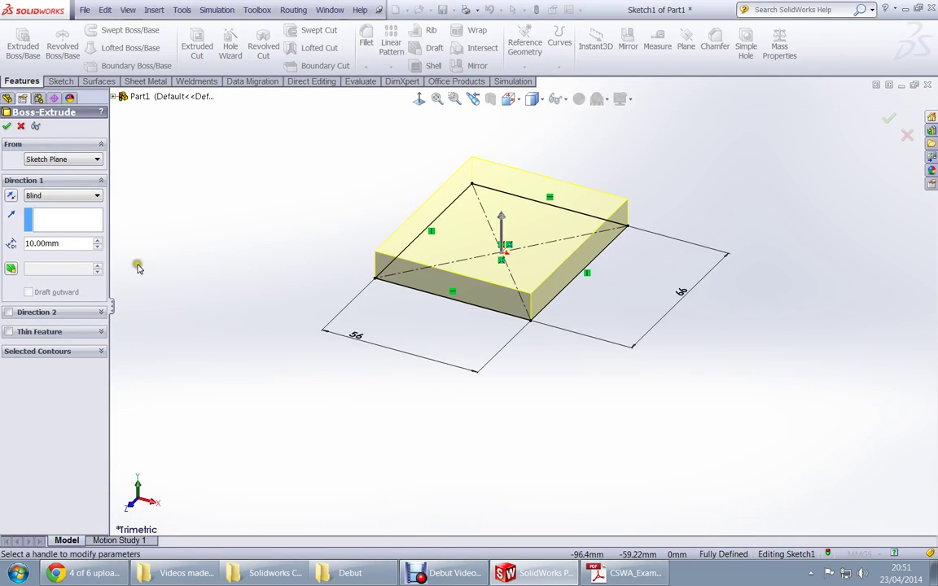
Extrude the 56 × 66 rectangle 4 mm blind into the base plate.
click(80, 242)
click(80, 243)
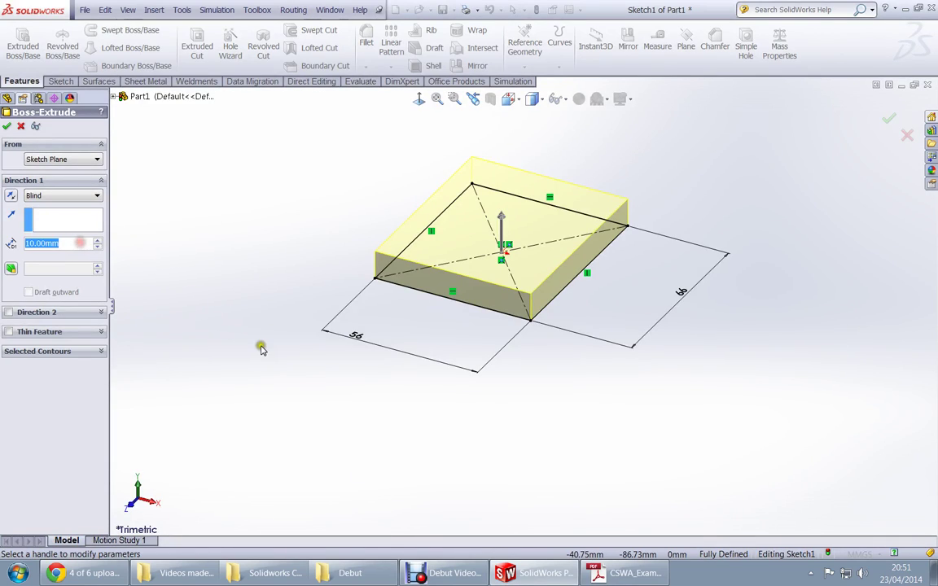
text(47)
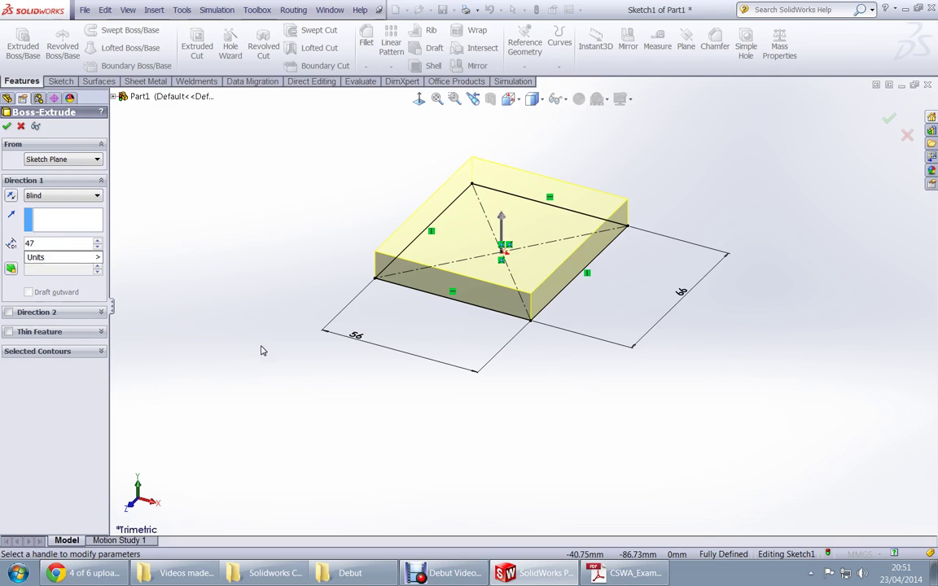
key(BackSpace)
key(Return)
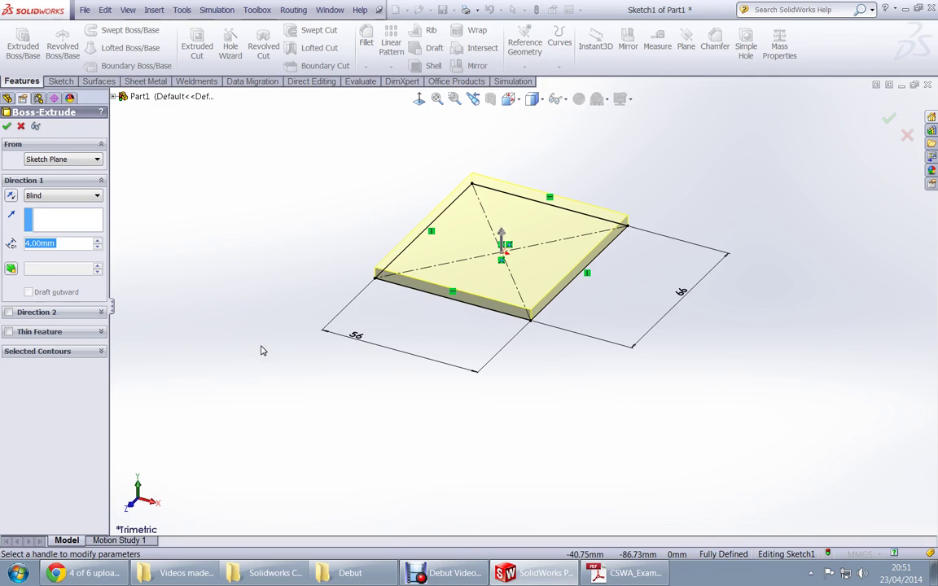
key(Return)
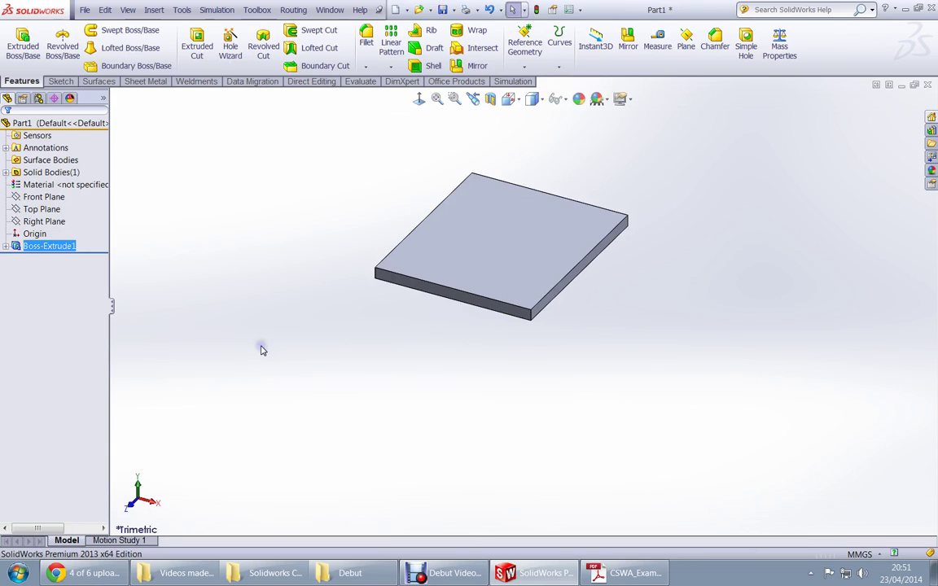
key(alt+Tab)
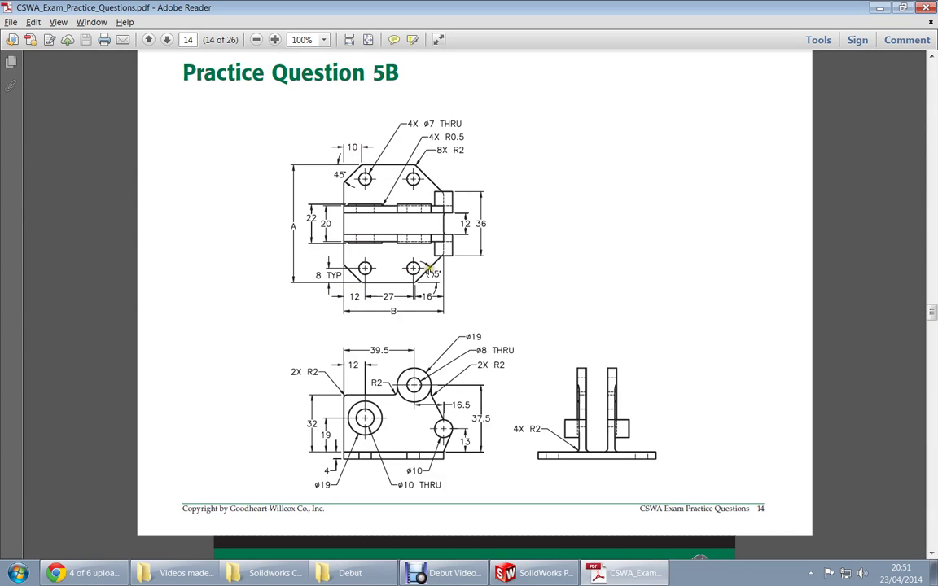
key(alt+Tab)
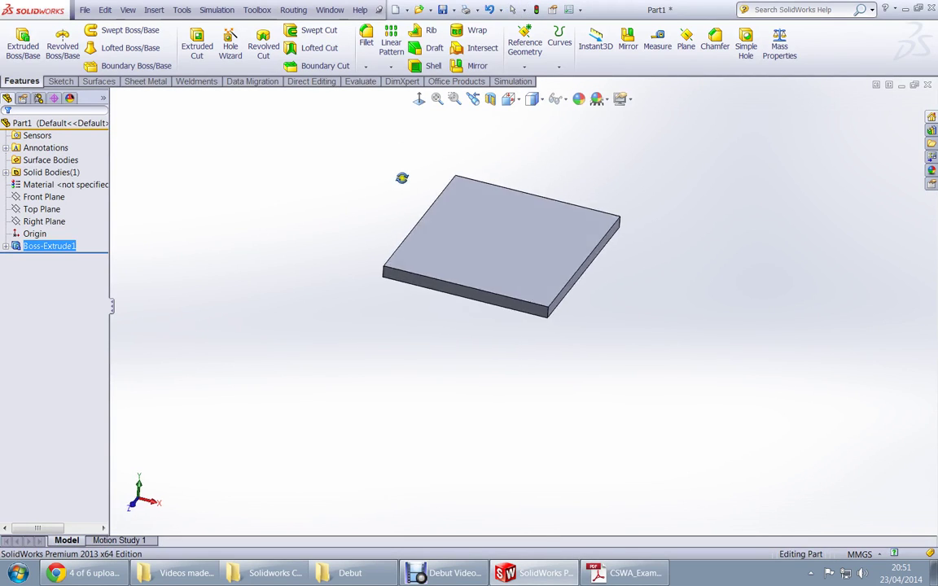
Chamfer two opposite plate corner edges at 10 mm × 45°.
middle_drag(402, 178, 377, 178)
scroll(377, 173, down, 3)
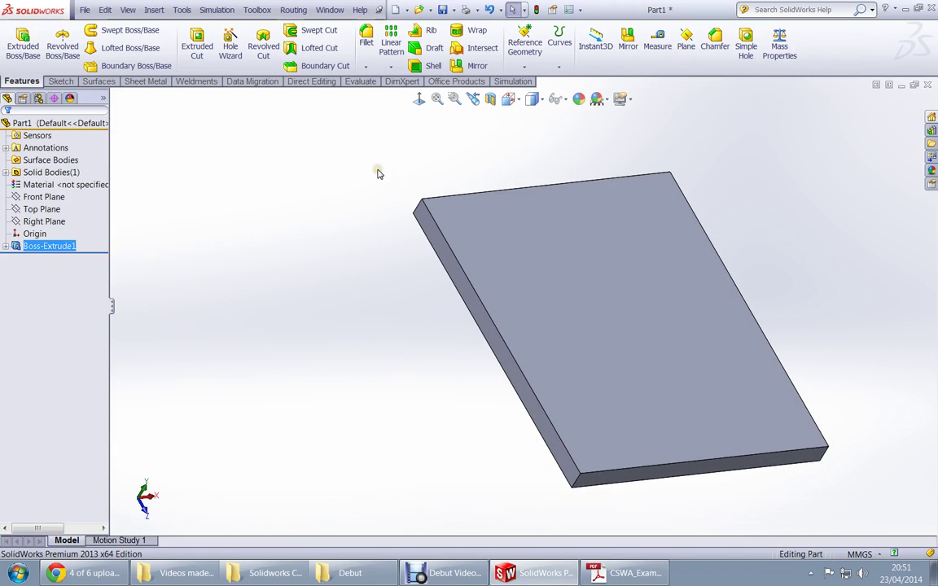
click(419, 209)
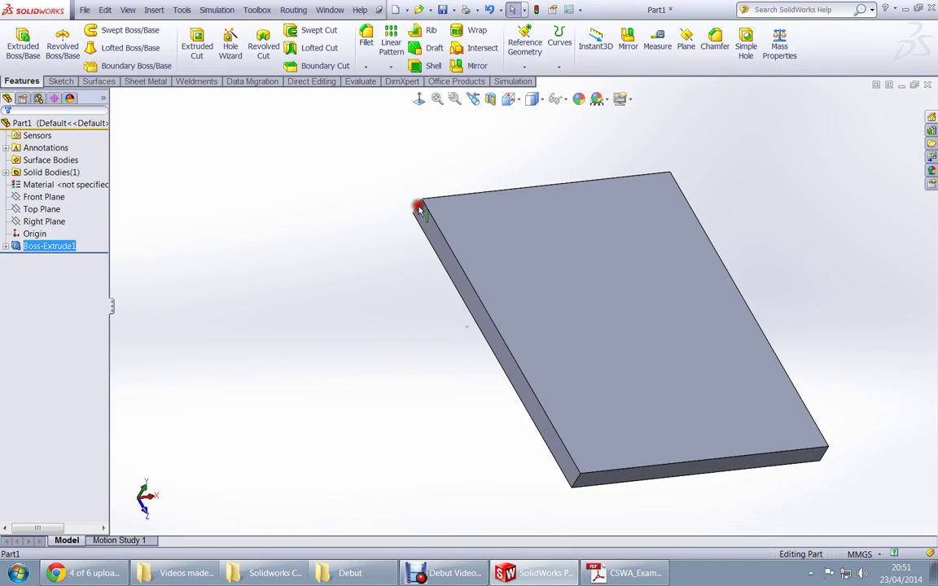
click(514, 177)
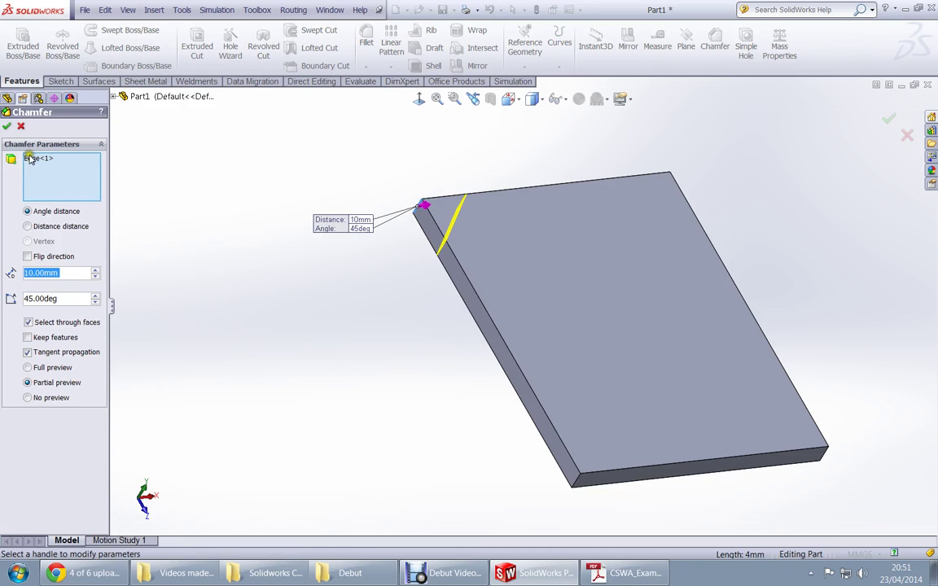
click(578, 484)
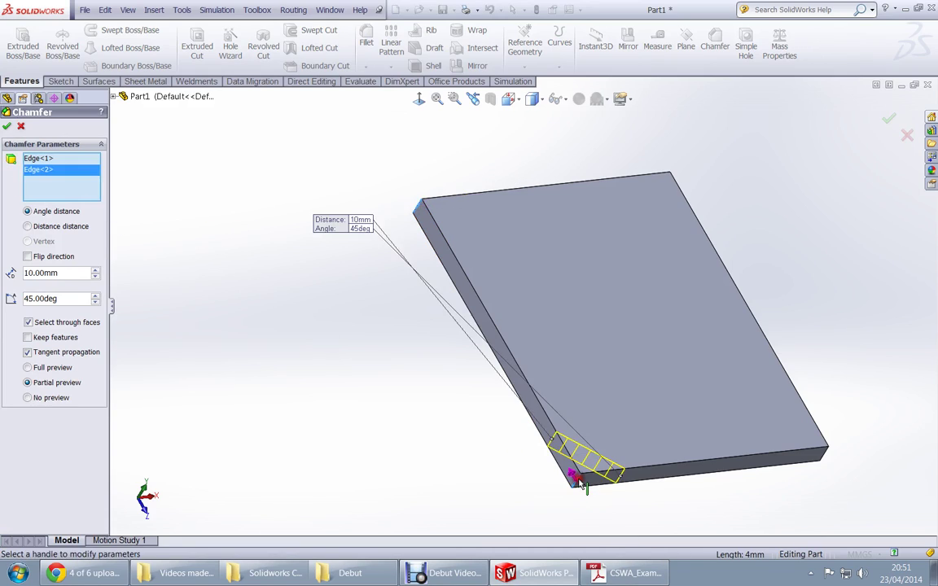
key(Return)
Check the drawing's corner dimensions and select the next corner edge to chamfer.
middle_drag(582, 486, 536, 469)
key(alt+Tab)
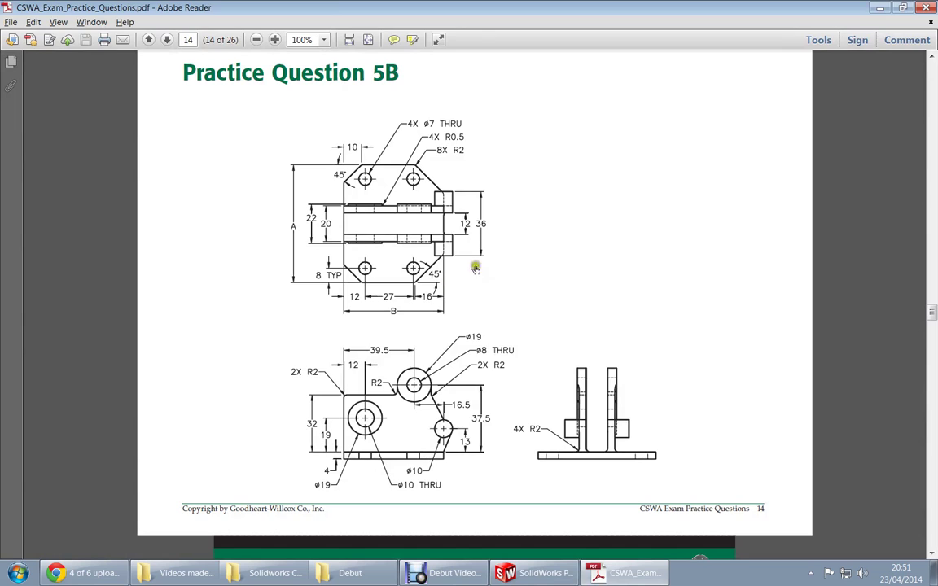
key(alt+Tab)
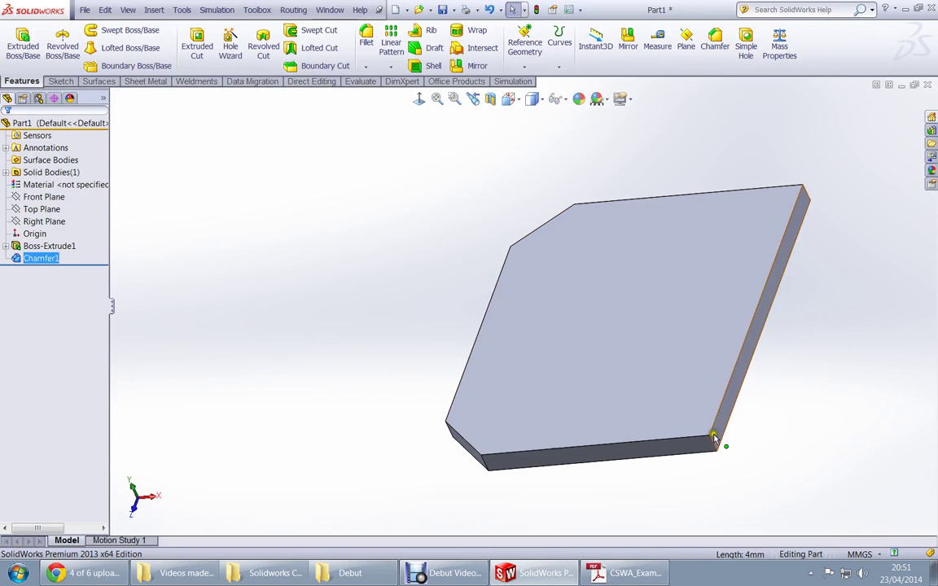
click(713, 445)
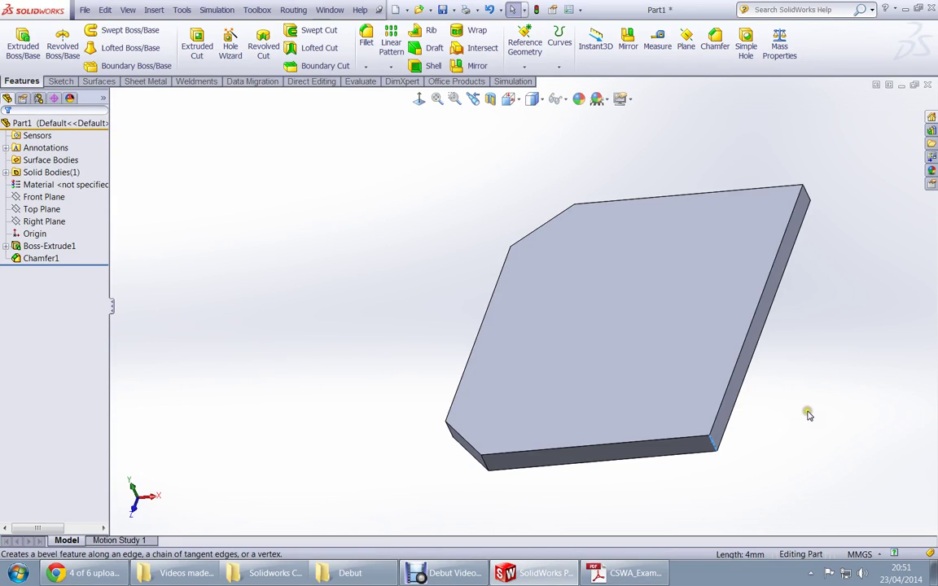
Chamfer the two remaining right-side plate corners at 16 mm × 45°.
right_drag(807, 413, 809, 416)
text(16)
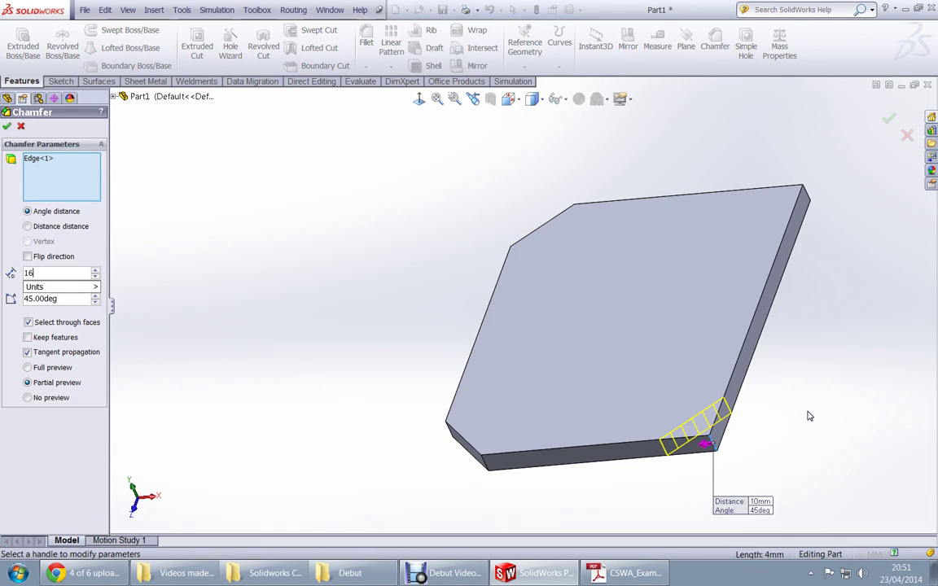
key(Return)
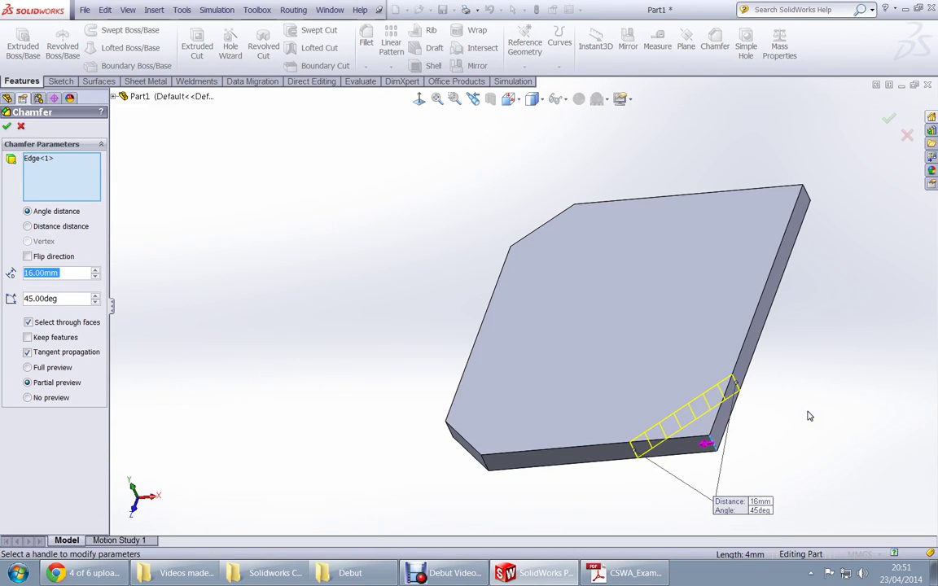
click(811, 202)
key(Return)
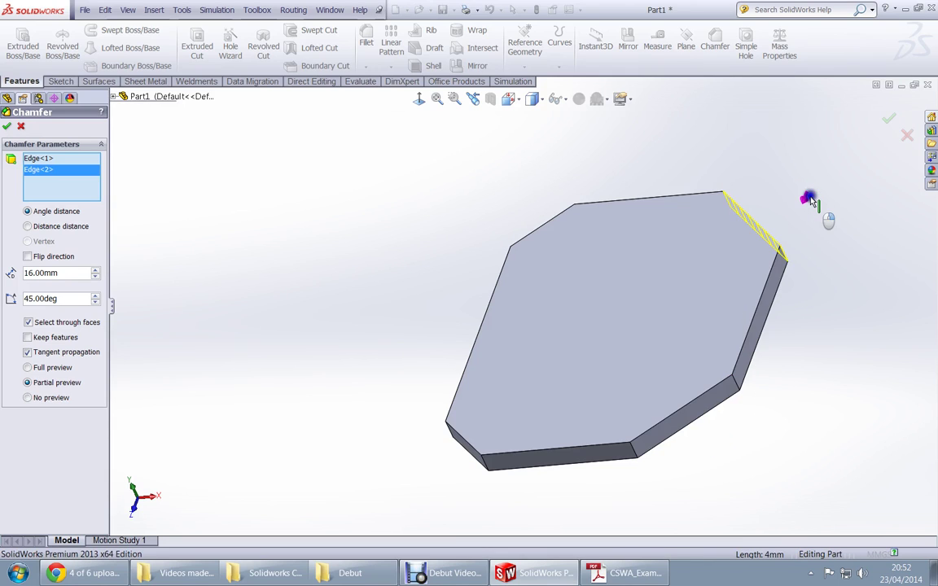
middle_drag(683, 337, 413, 309)
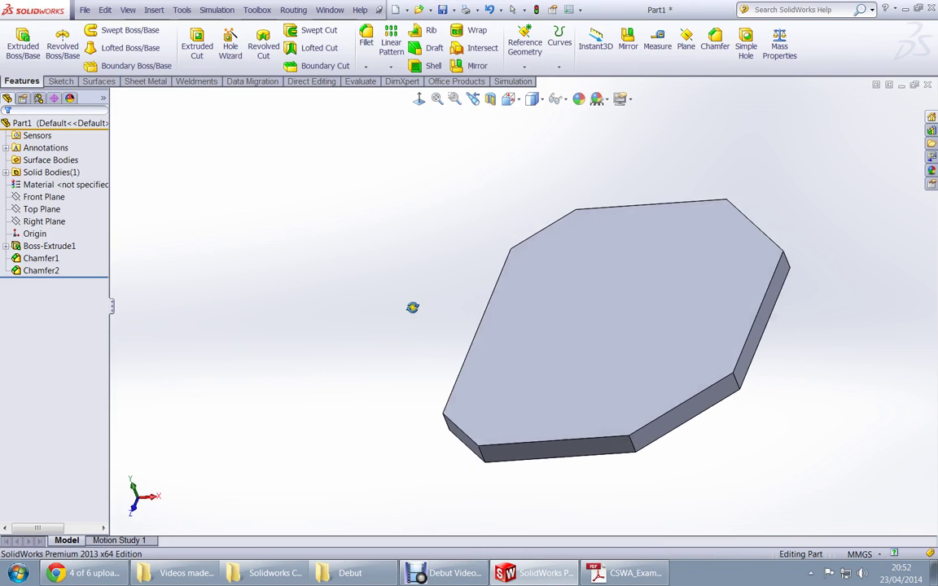
key(alt+Tab)
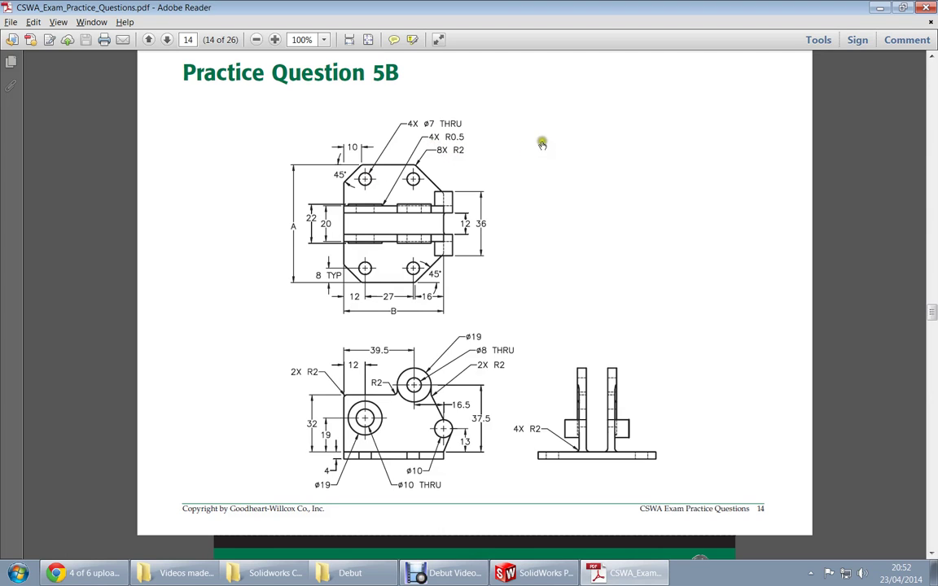
Sketch on the plate's top face, drawing a ⌀7 circle near the lower-left corner.
key(alt+Tab)
right_drag(318, 226, 323, 227)
click(651, 306)
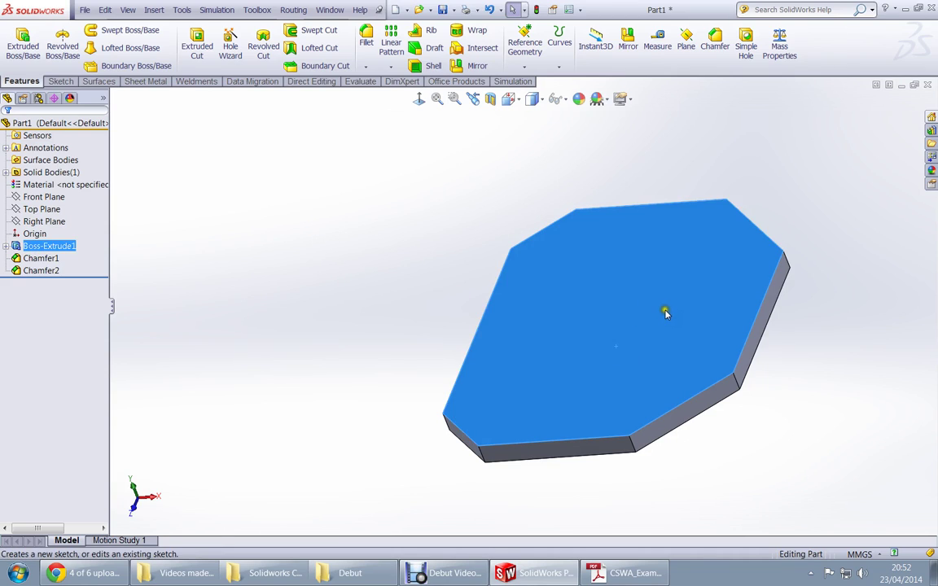
right_drag(661, 310, 700, 314)
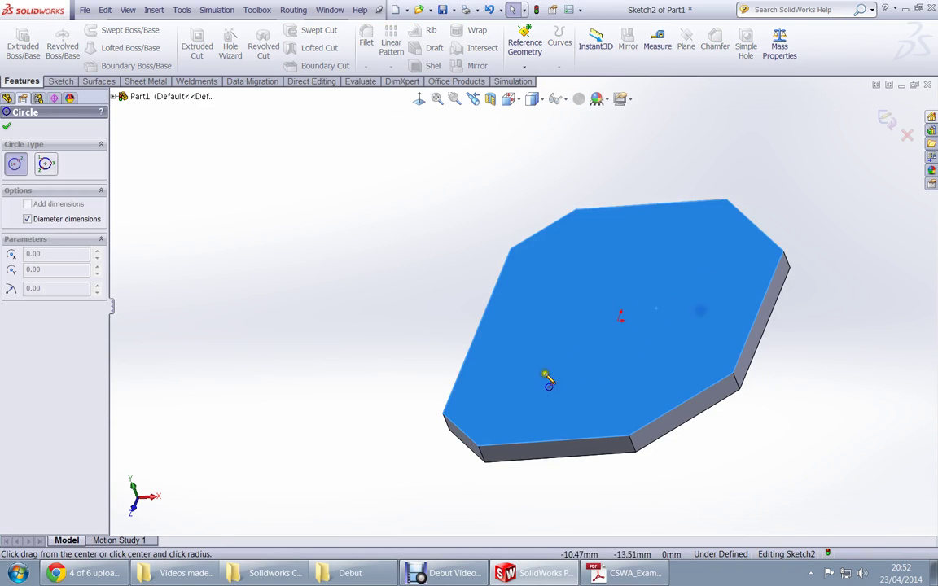
click(506, 400)
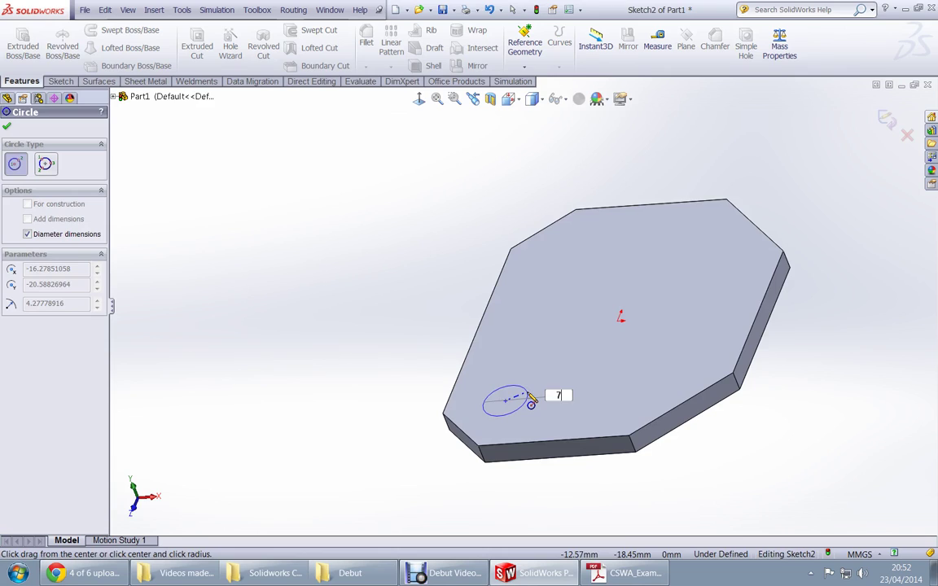
key(Return)
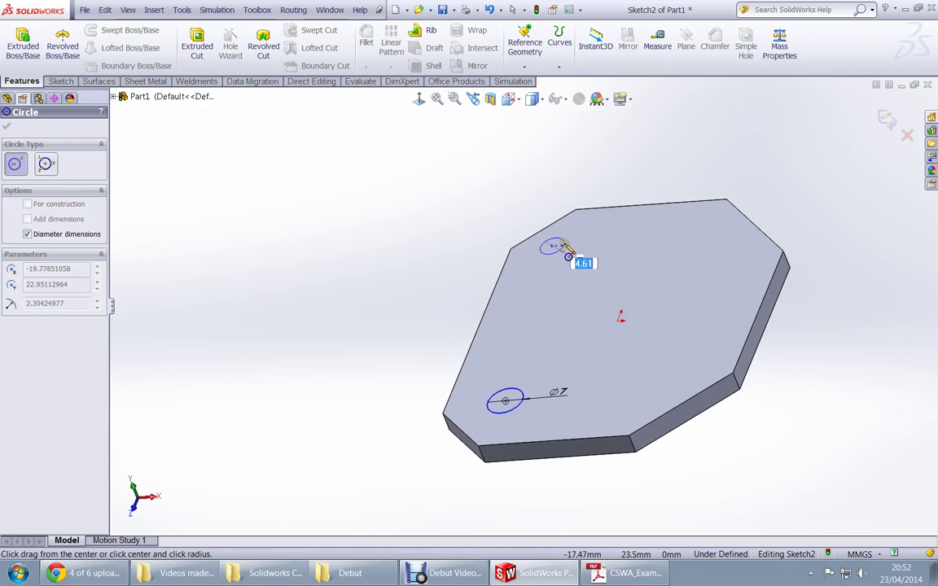
Add circles near the other three corners and view the sketch face-on.
click(677, 245)
click(705, 245)
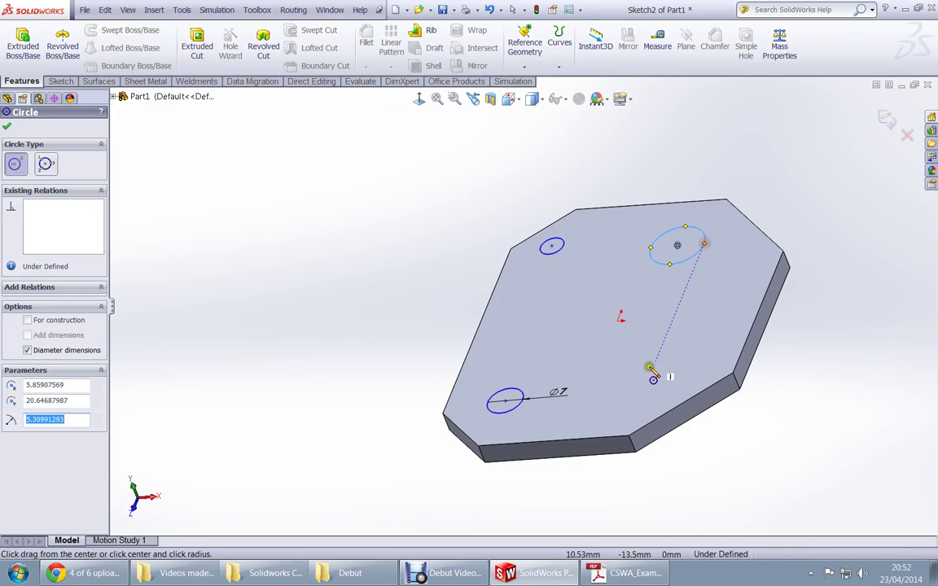
click(642, 381)
click(667, 380)
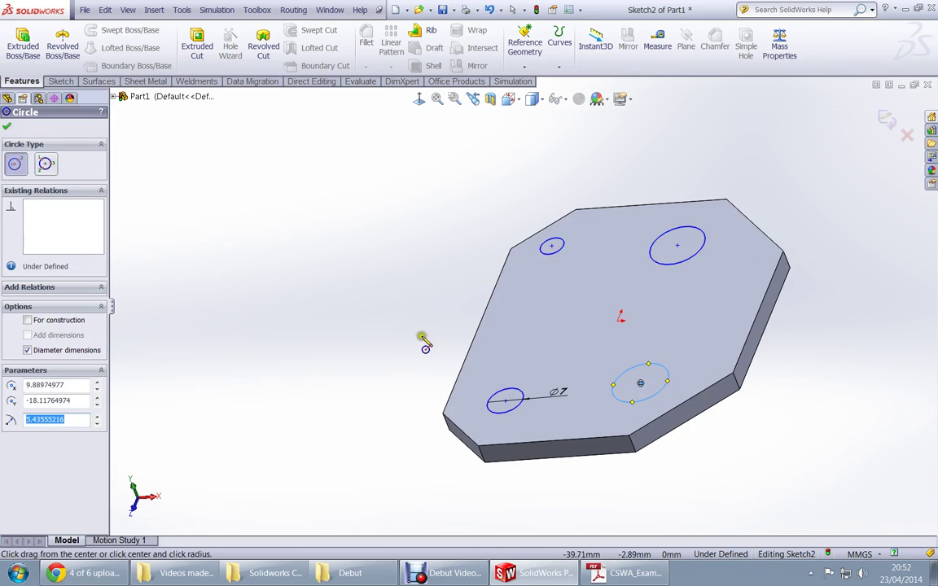
click(419, 99)
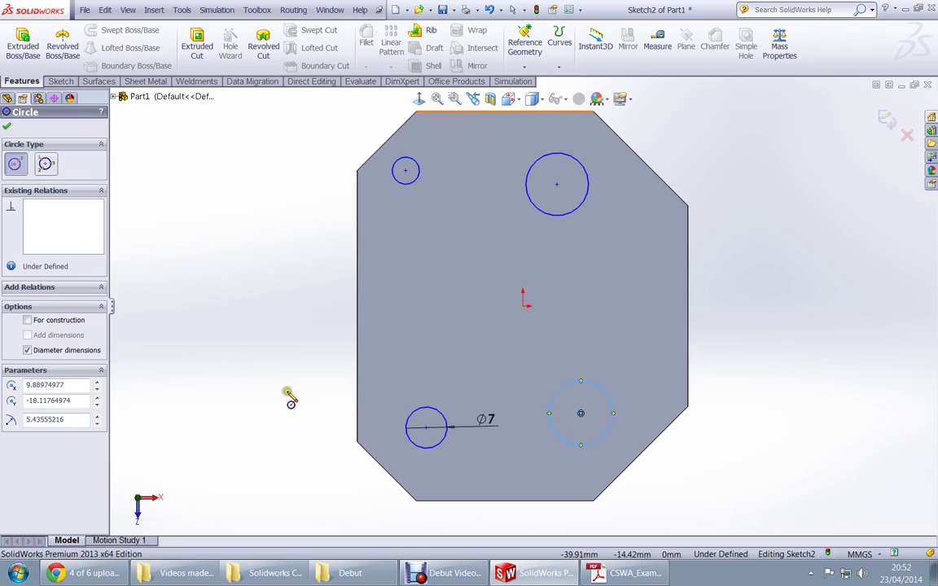
right_click(237, 379)
click(405, 446)
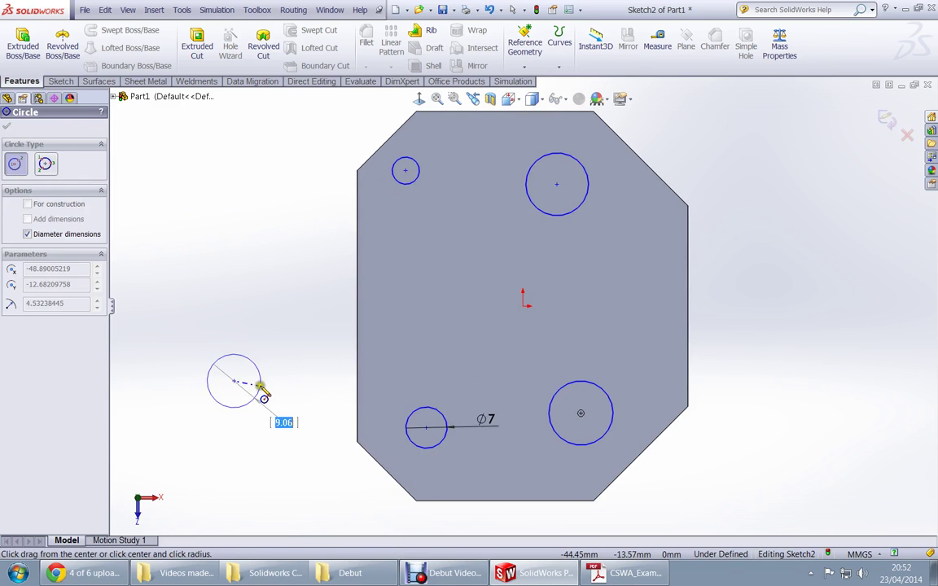
key(Escape)
drag(404, 442, 408, 187)
Make all four sketch circles equal in size.
ctrl+click(408, 187)
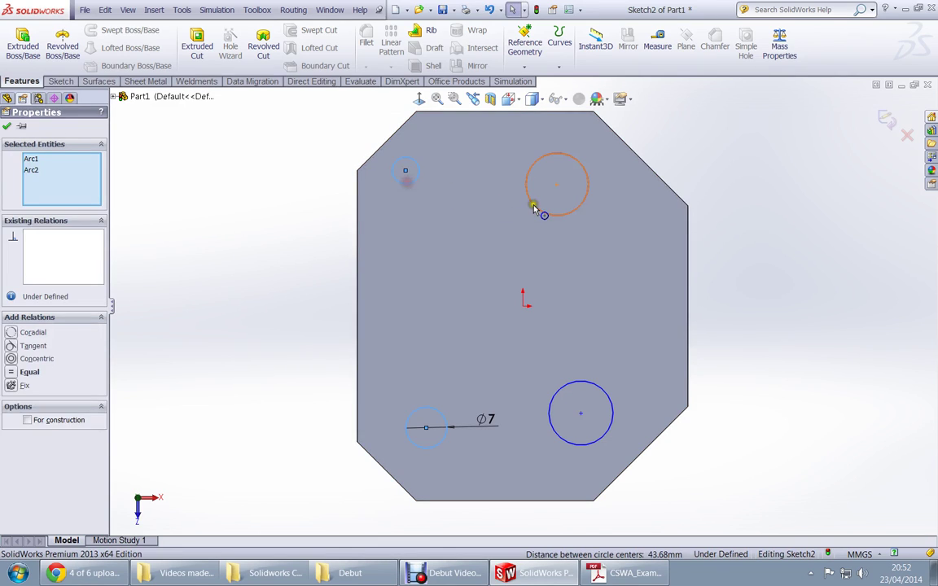
ctrl+click(537, 207)
ctrl+click(556, 397)
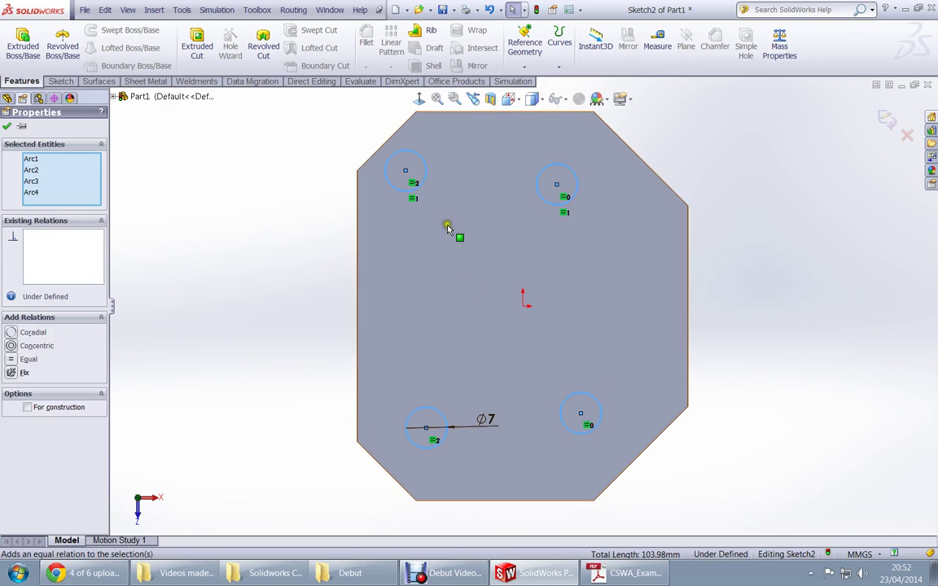
click(797, 312)
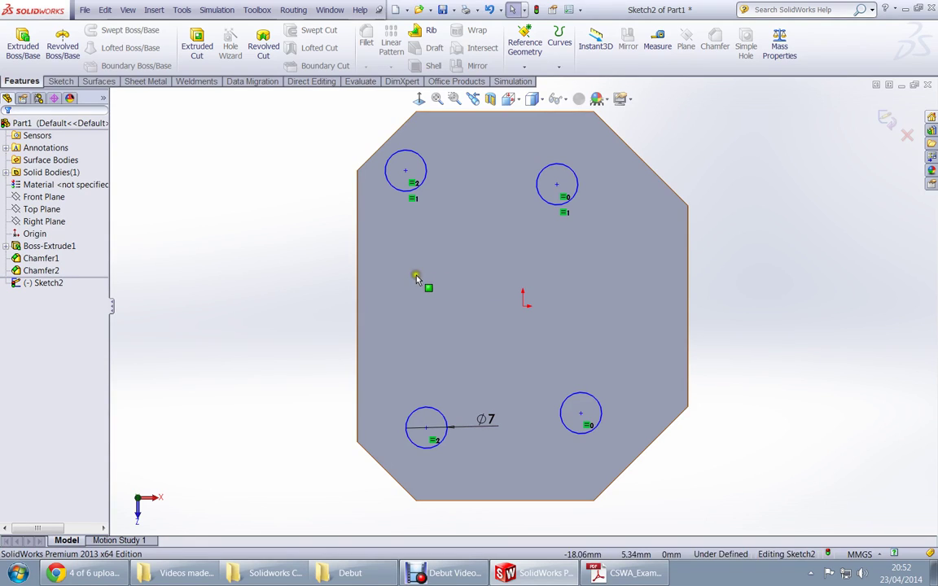
Align the left-hand and right-hand circle centres vertically.
click(405, 171)
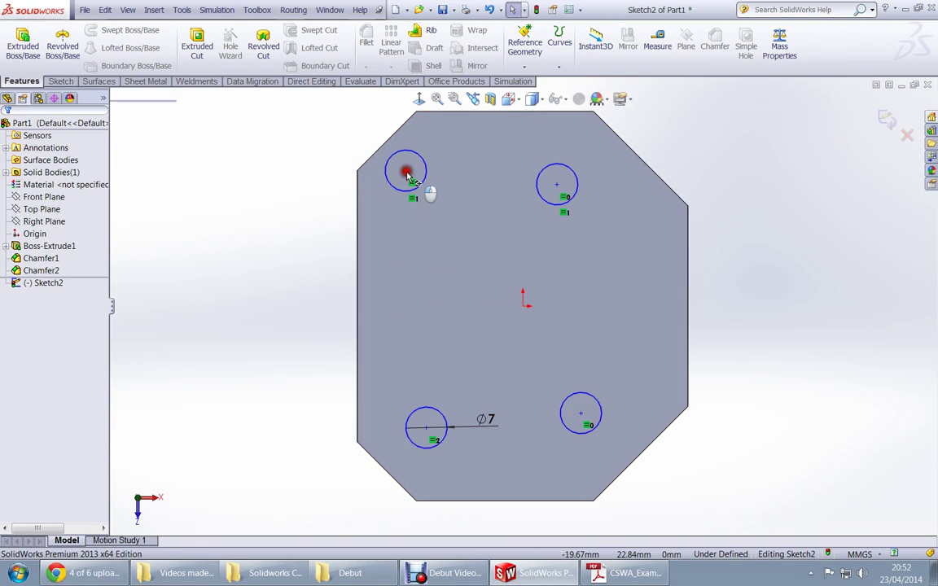
ctrl+click(425, 429)
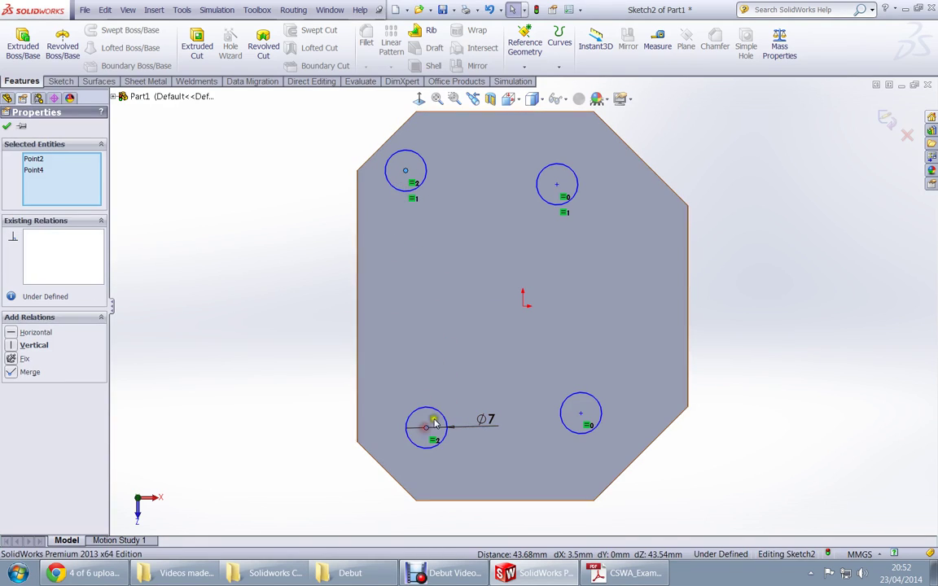
click(471, 387)
click(557, 185)
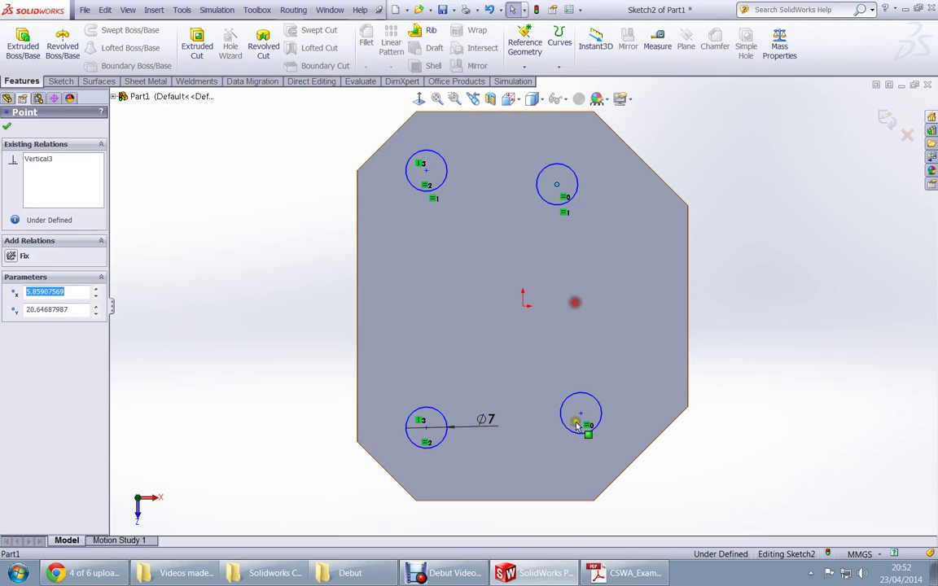
click(581, 415)
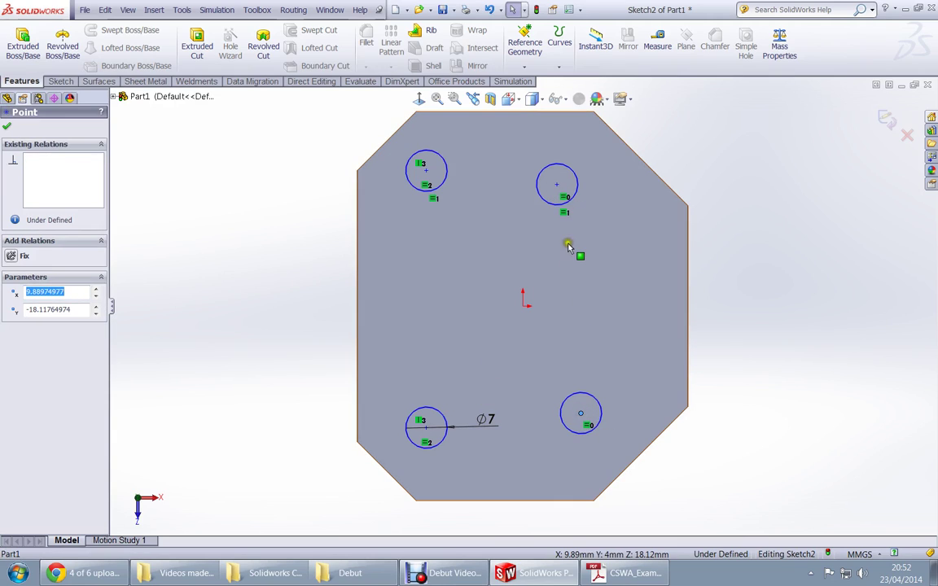
ctrl+click(558, 188)
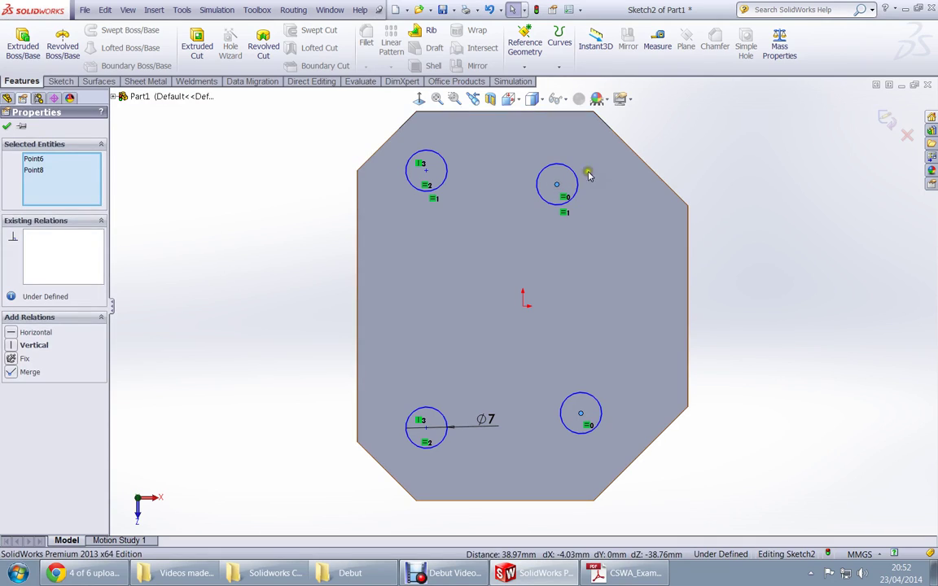
click(596, 139)
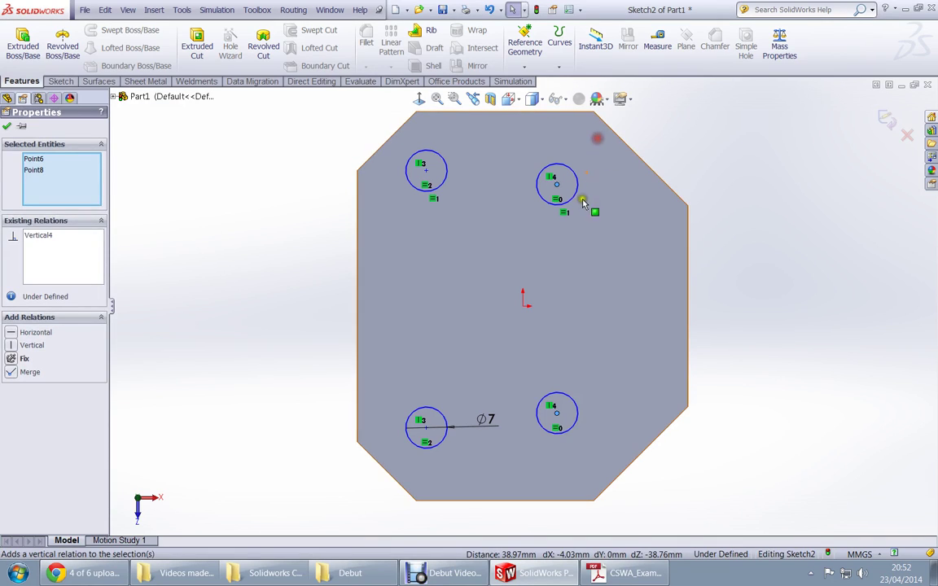
click(762, 230)
Align the top pair and the bottom pair of circle centres horizontally.
click(427, 171)
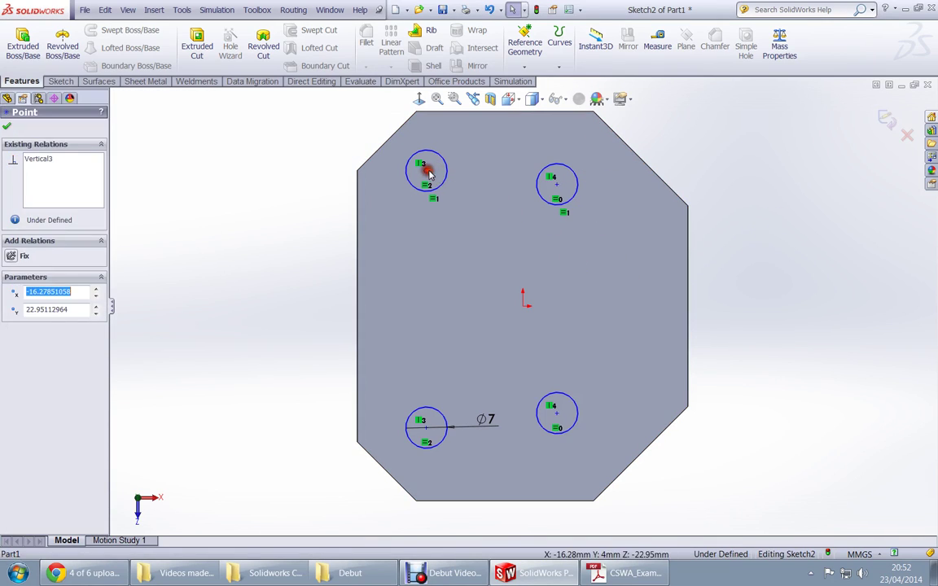
ctrl+click(558, 185)
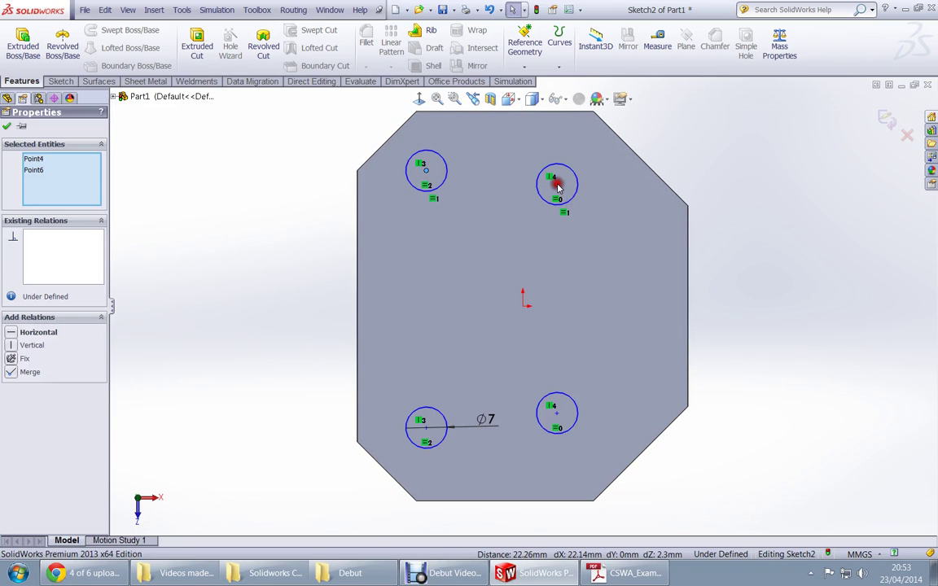
click(588, 139)
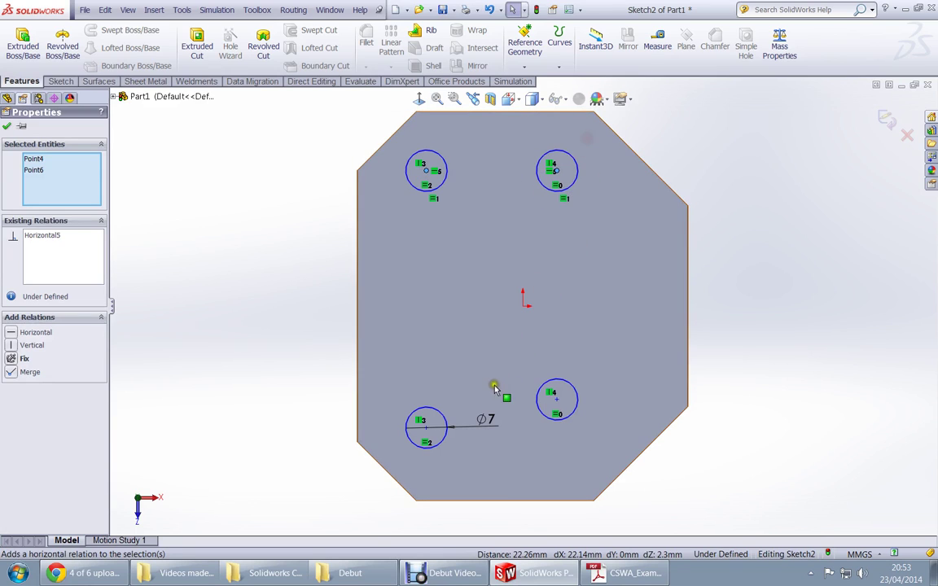
click(406, 430)
click(326, 430)
click(426, 427)
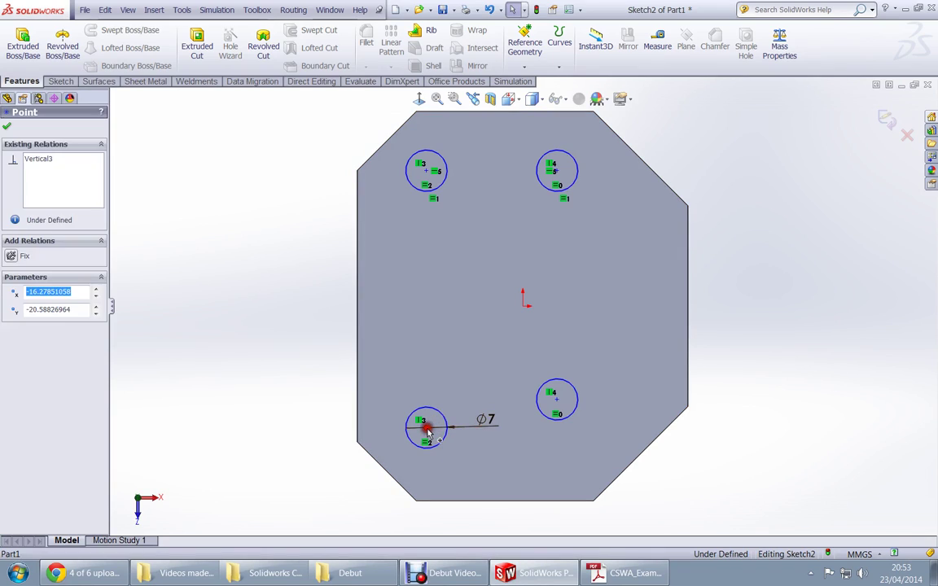
ctrl+click(556, 401)
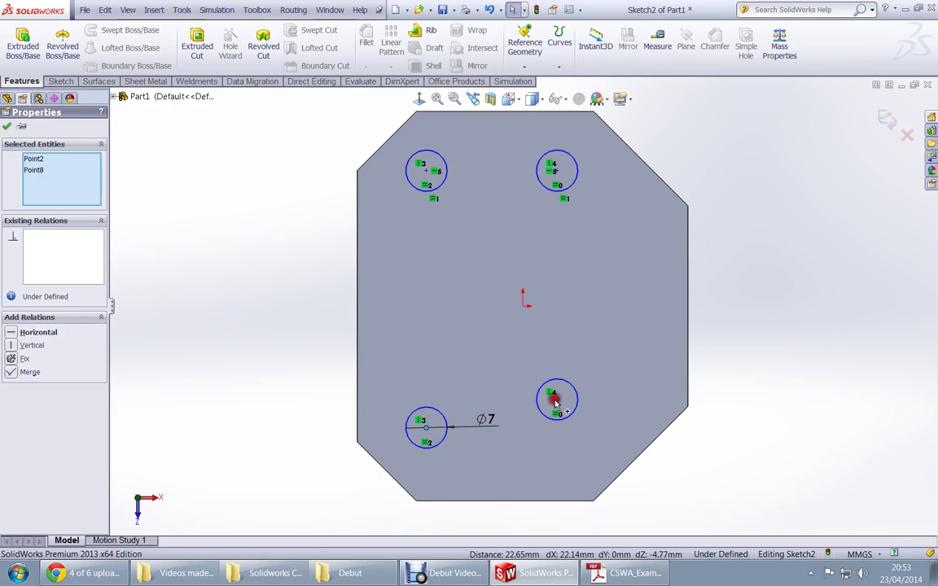
click(586, 356)
click(755, 356)
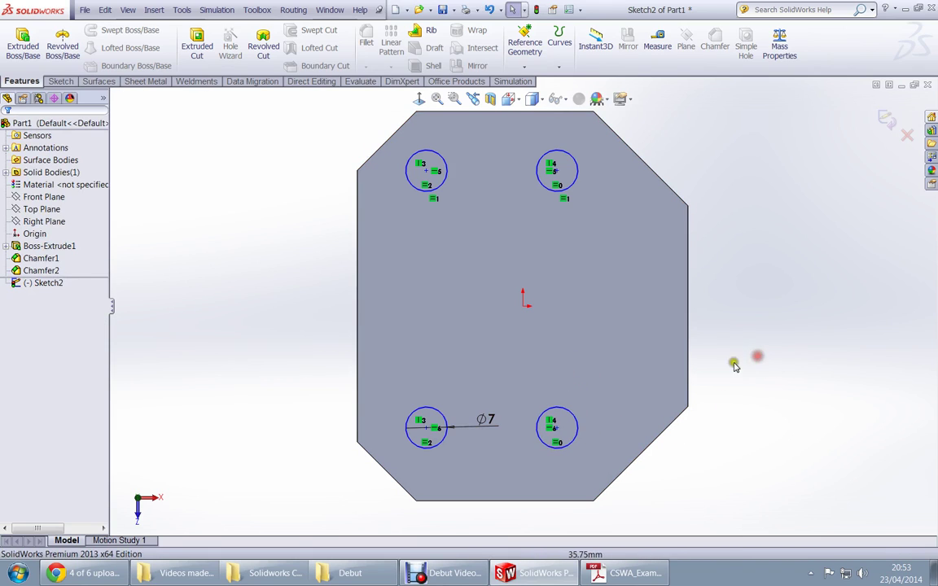
Dimension the bottom two hole centres 27 mm apart and zoom to fit.
key(alt+Tab)
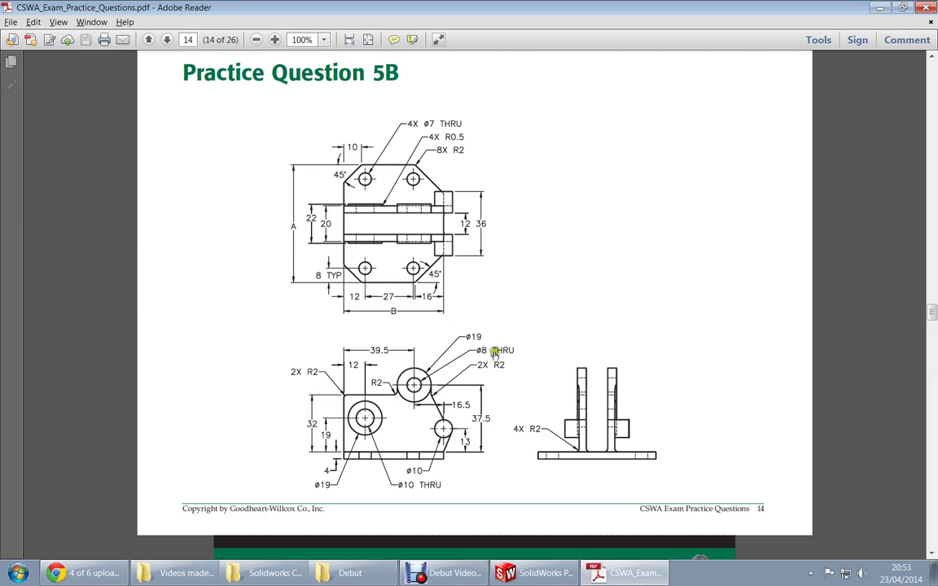
key(alt+Tab)
right_drag(299, 405, 331, 369)
click(425, 428)
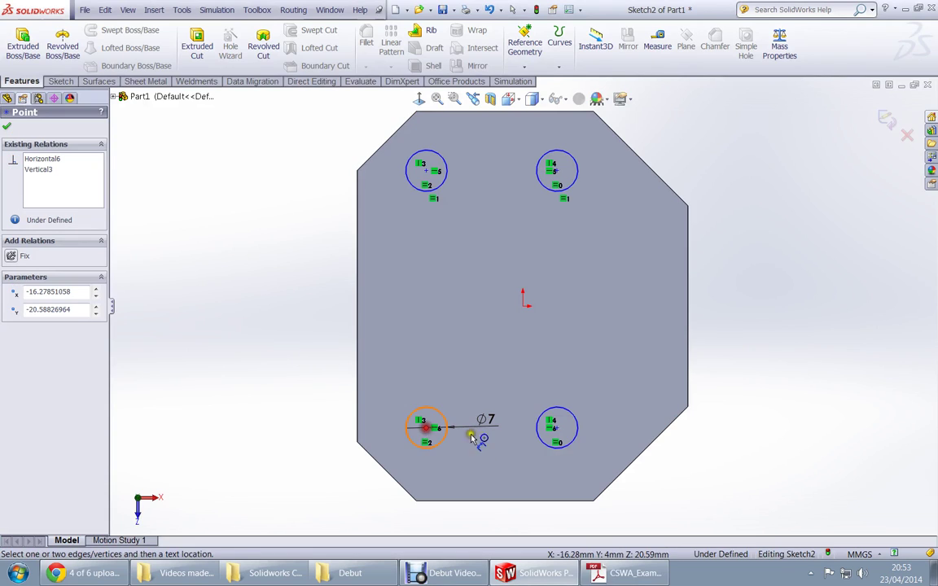
click(558, 430)
scroll(489, 498, down, 2)
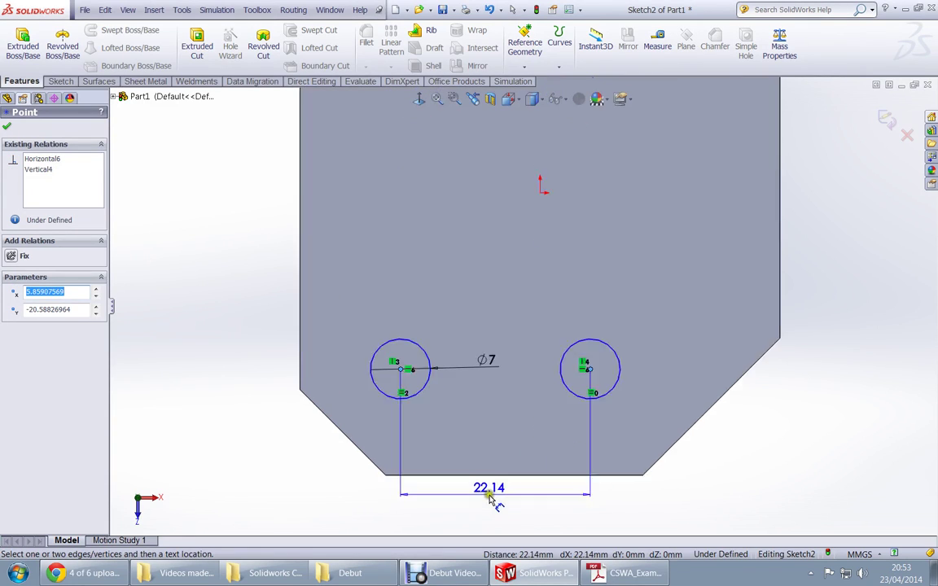
scroll(495, 494, up, 2)
click(505, 457)
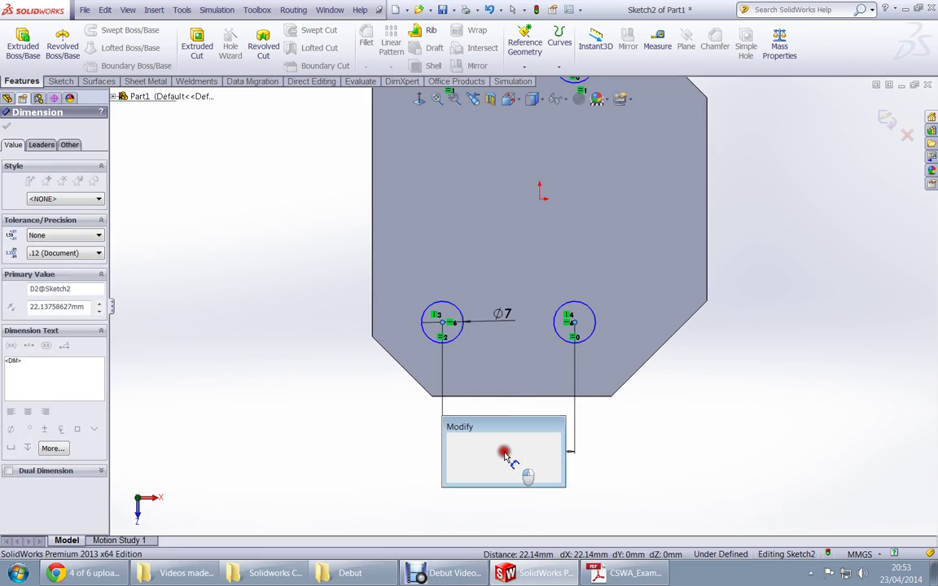
text(27)
key(Return)
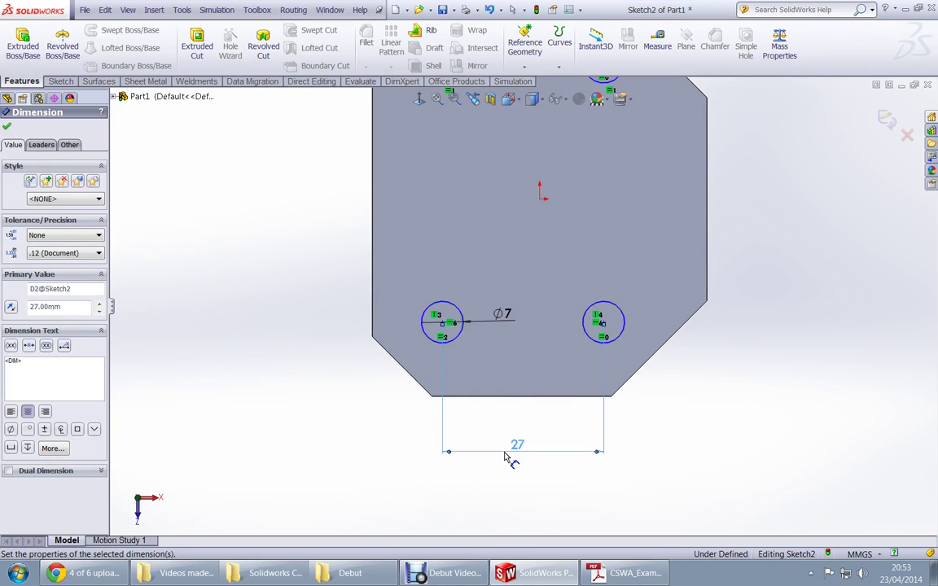
key(f)
key(alt+Tab)
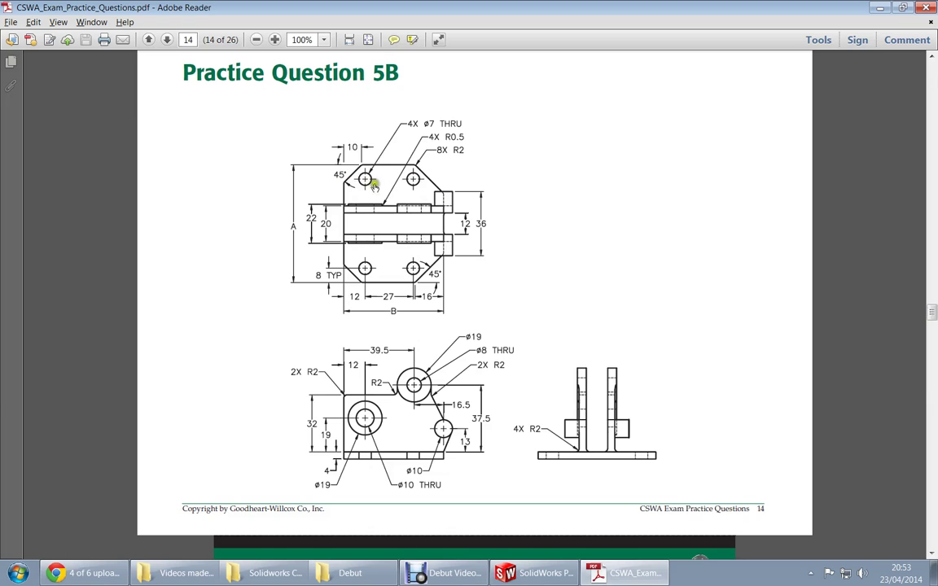
Draw a horizontal construction centerline from the origin to the plate's left edge.
key(alt+Tab)
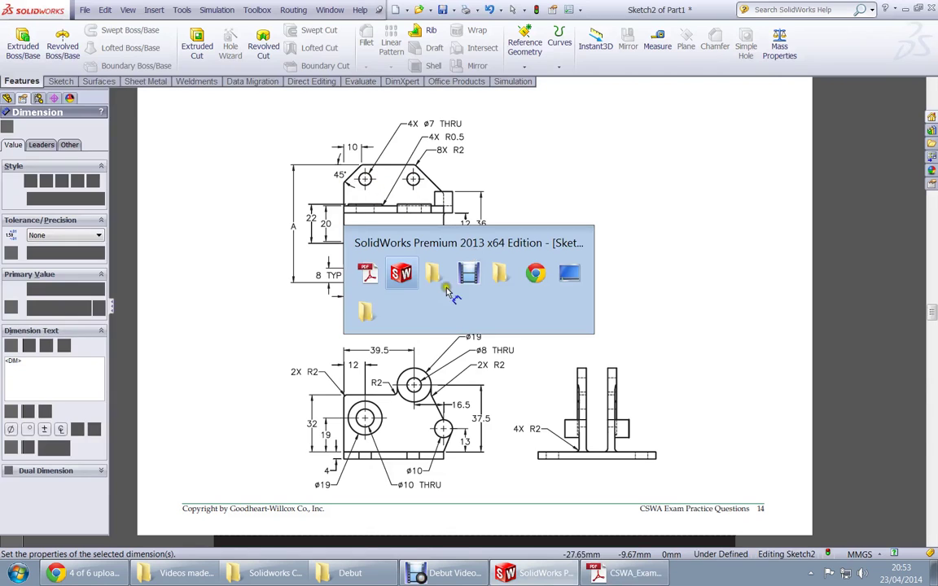
click(408, 299)
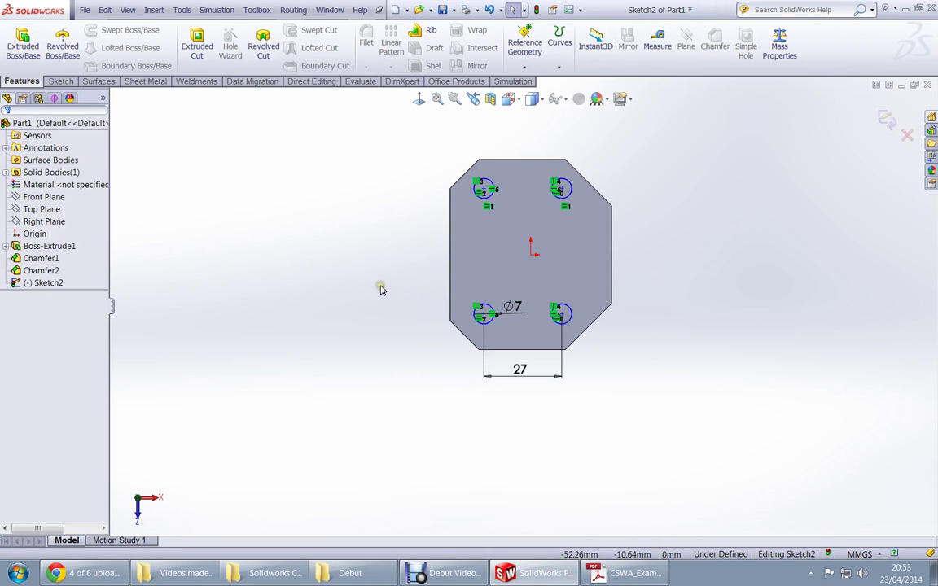
right_click(380, 286)
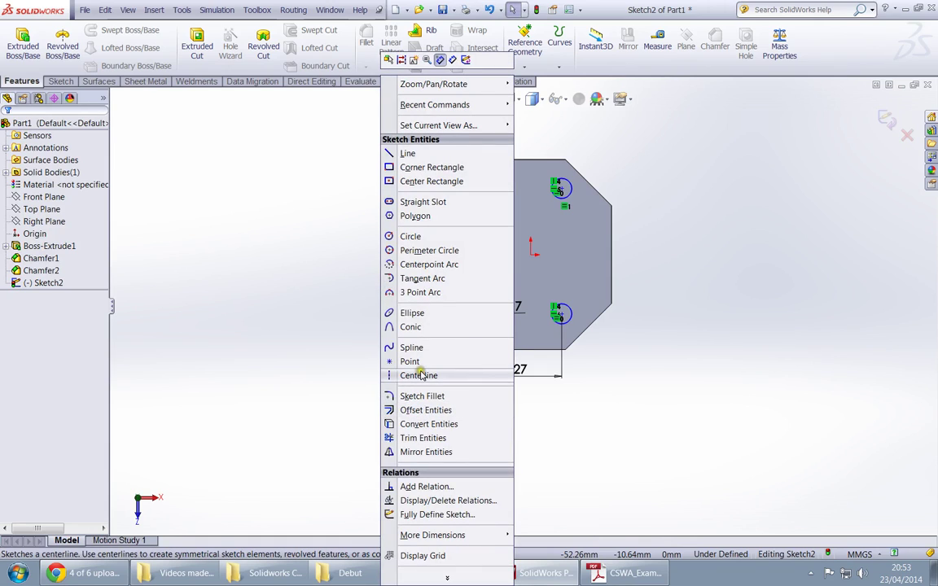
click(414, 372)
click(530, 255)
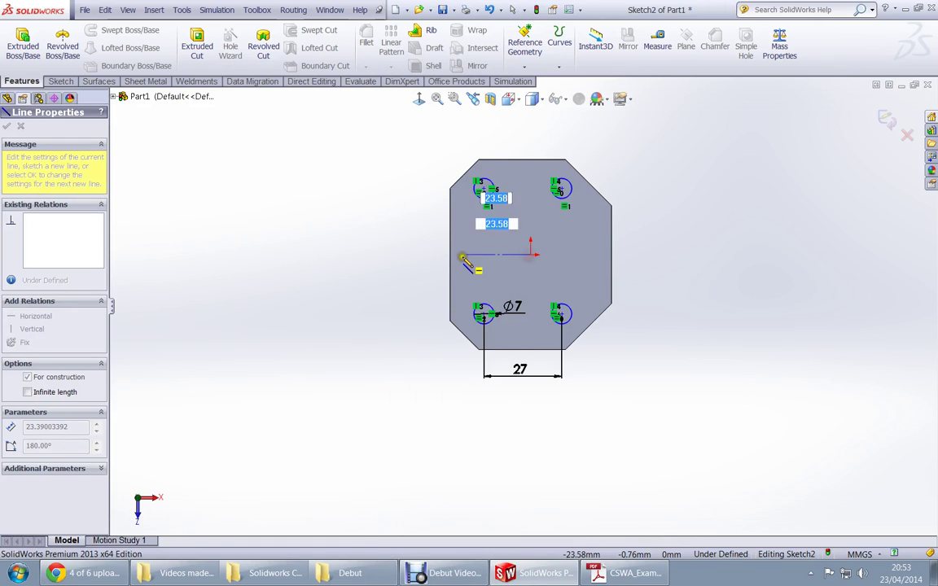
click(449, 256)
key(Escape)
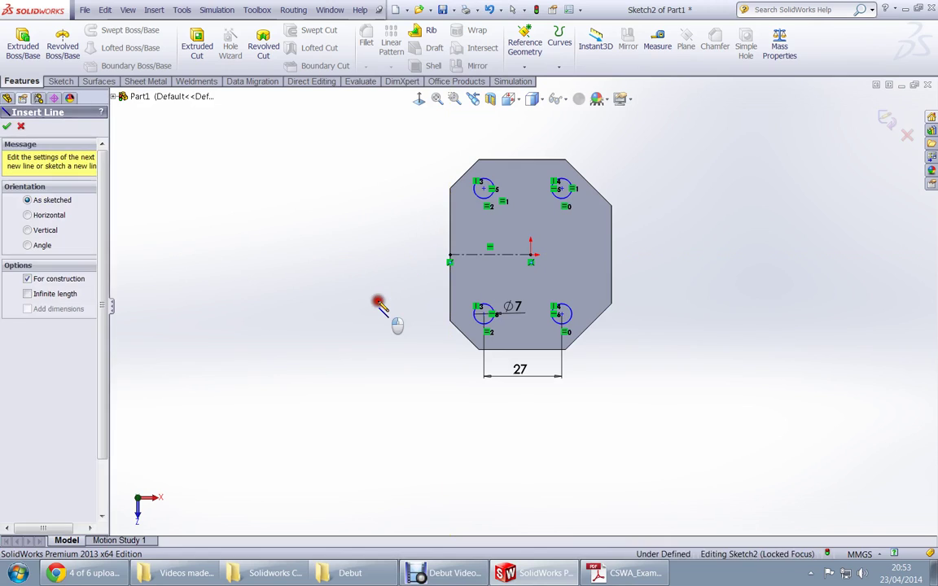
key(Escape)
Make the two left hole centres symmetric about the centerline and check they move together.
scroll(491, 330, down, 3)
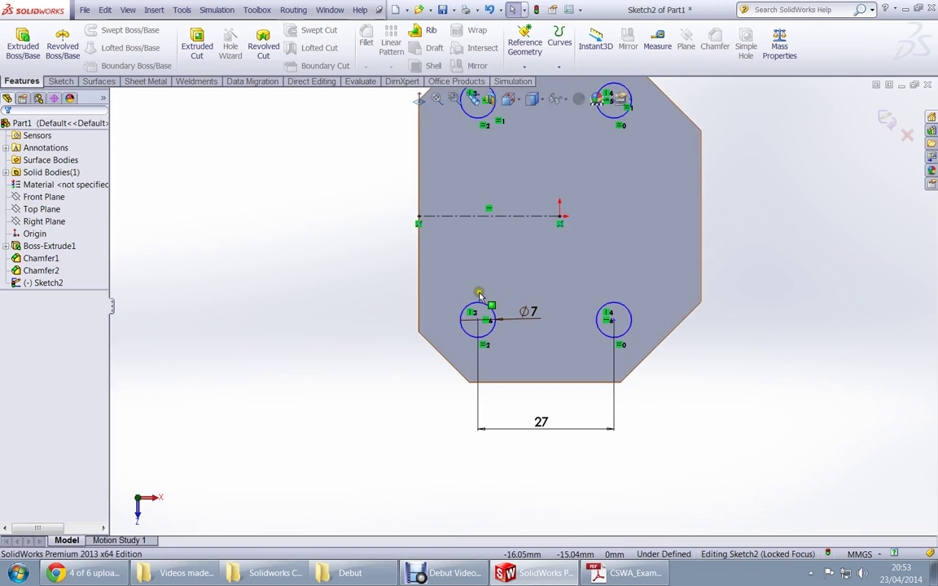
scroll(477, 294, up, 5)
scroll(493, 269, down, 4)
click(525, 204)
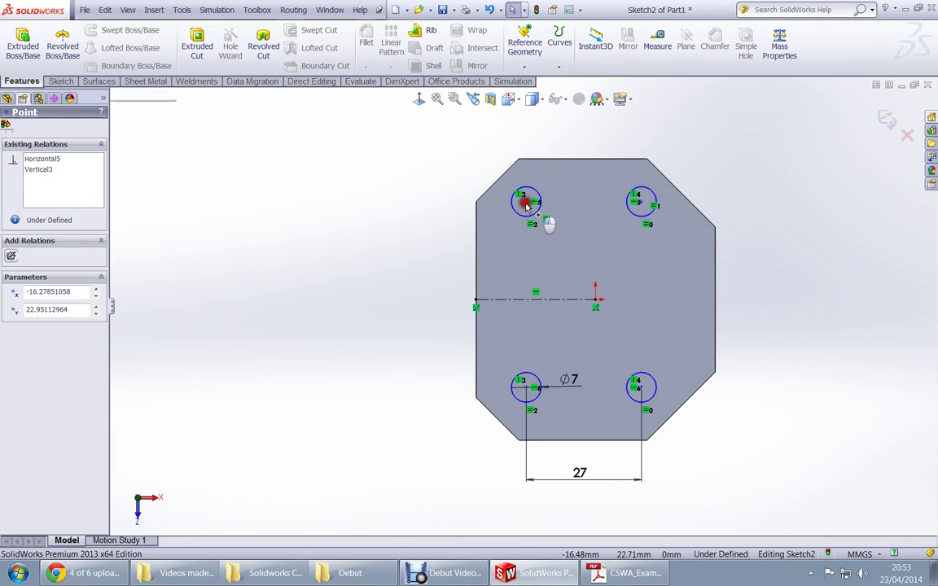
click(519, 299)
ctrl+click(526, 388)
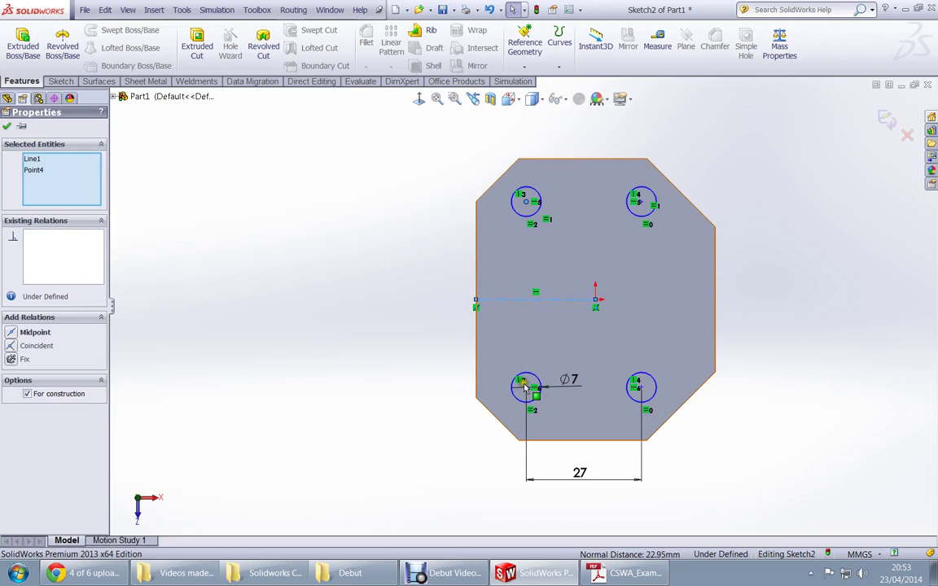
ctrl+click(527, 390)
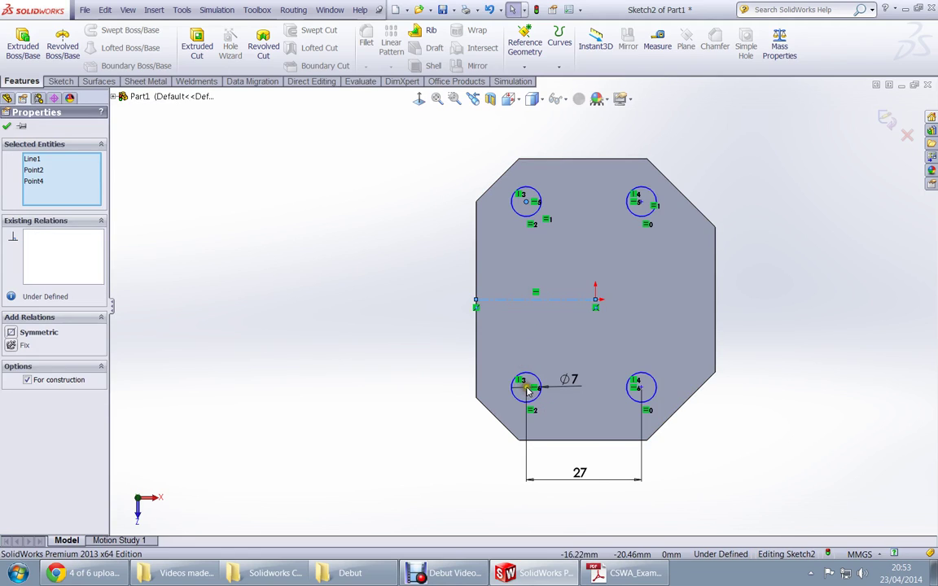
click(554, 342)
click(407, 337)
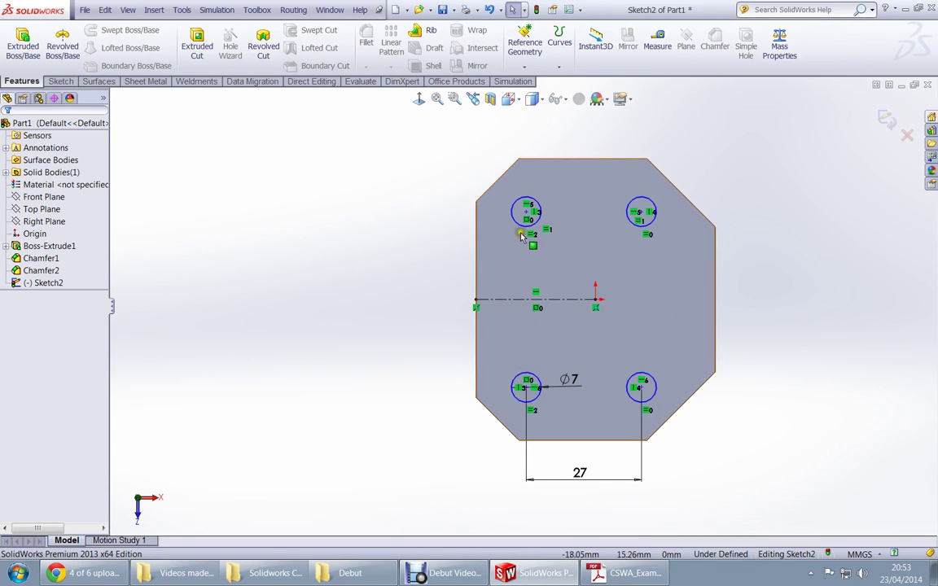
mouse_move(526, 211)
mouse_down()
mouse_move(551, 215)
mouse_move(526, 213)
mouse_up()
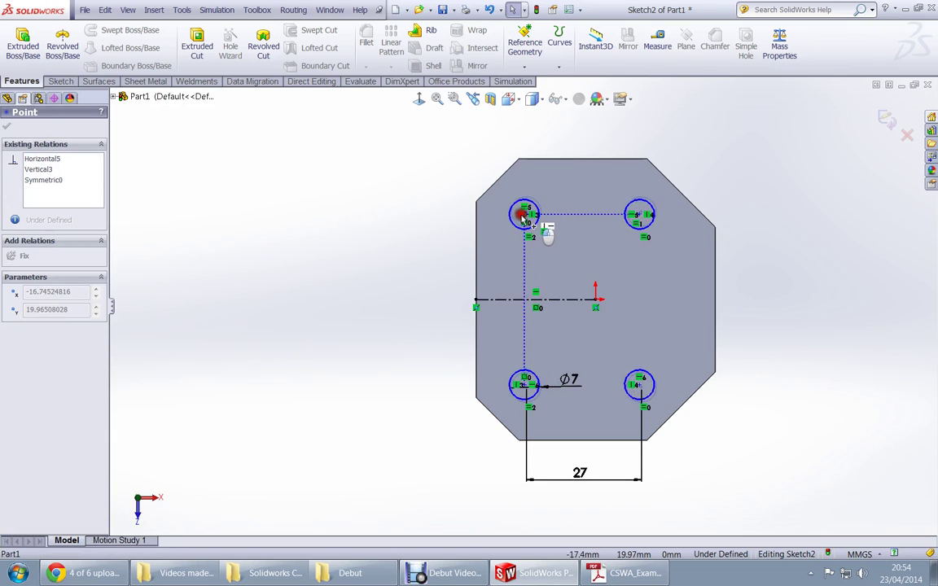
click(404, 270)
key(alt+Tab)
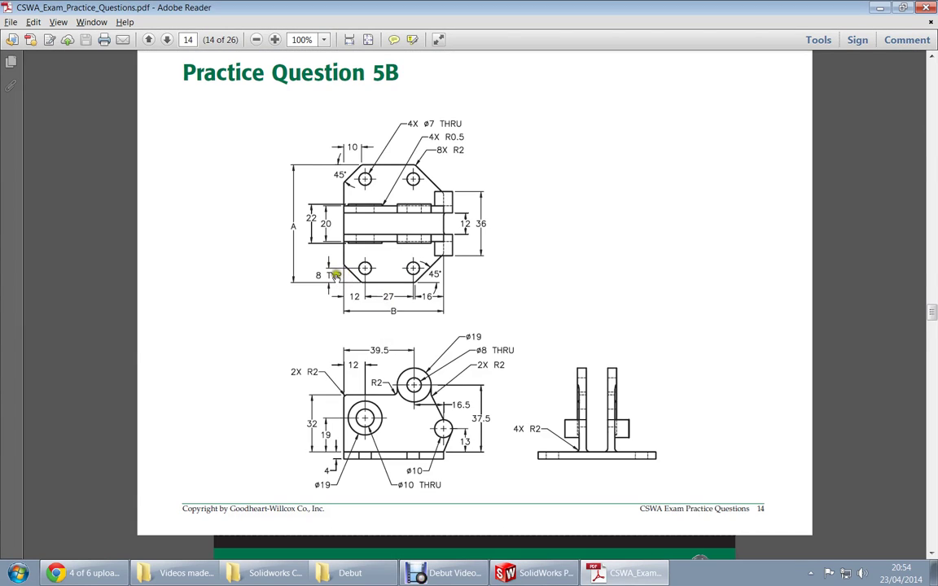
Dimension the lower-left hole centre 12 mm from the plate's left edge.
key(alt+Tab)
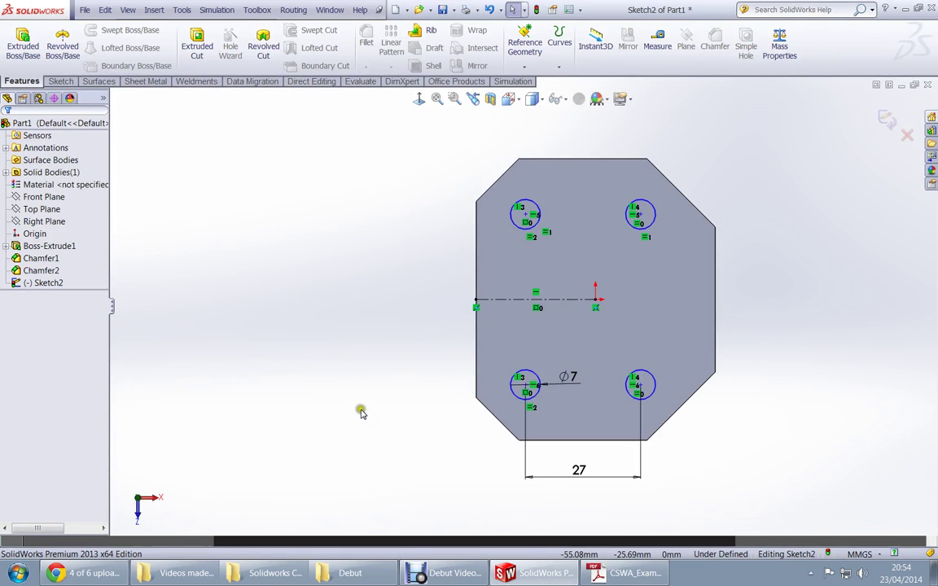
mouse_move(366, 418)
right_down()
mouse_move(352, 418)
mouse_move(363, 376)
right_up()
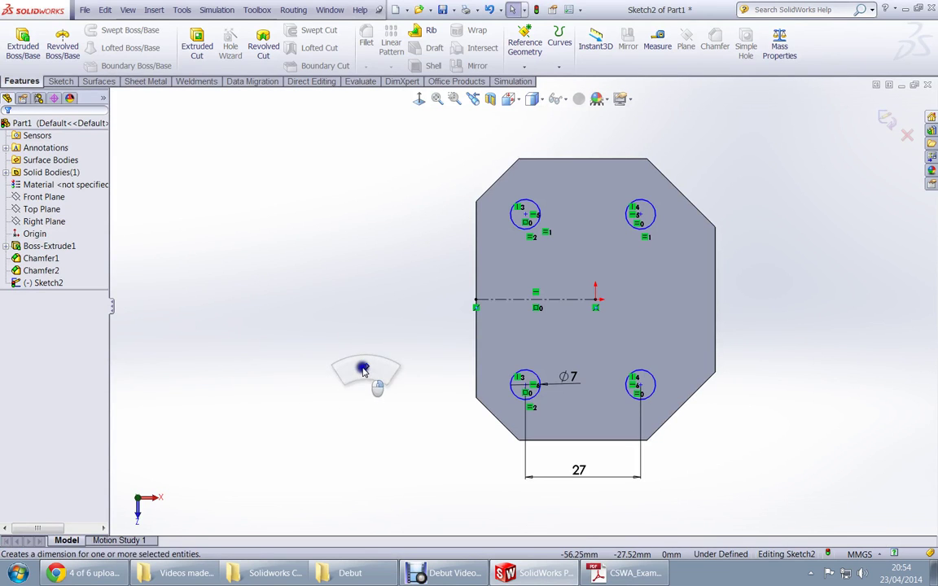
click(525, 384)
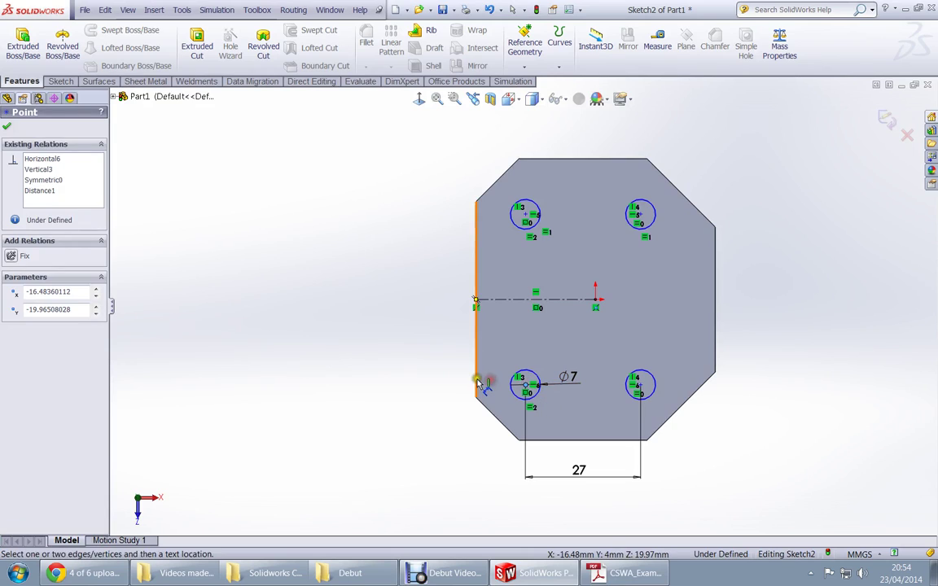
click(478, 379)
click(485, 482)
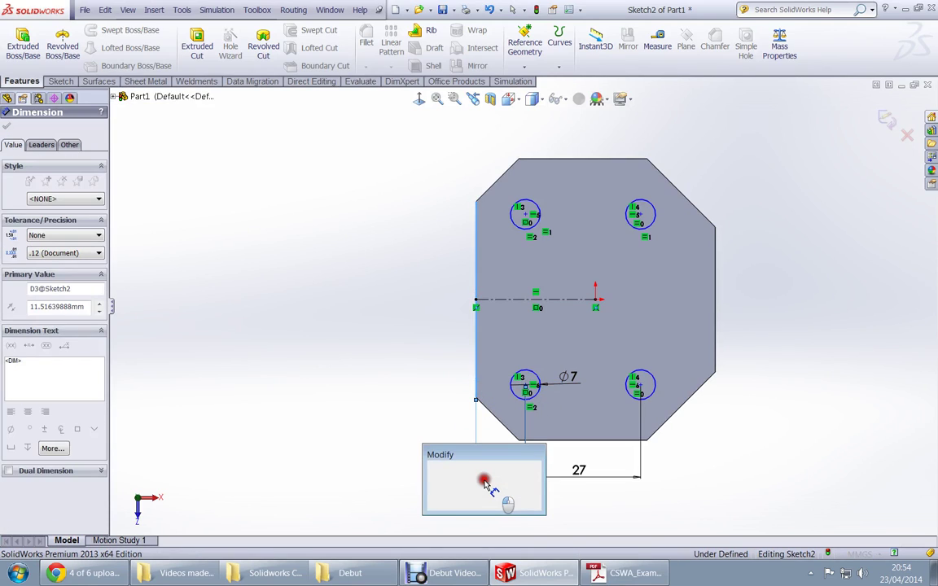
text(12)
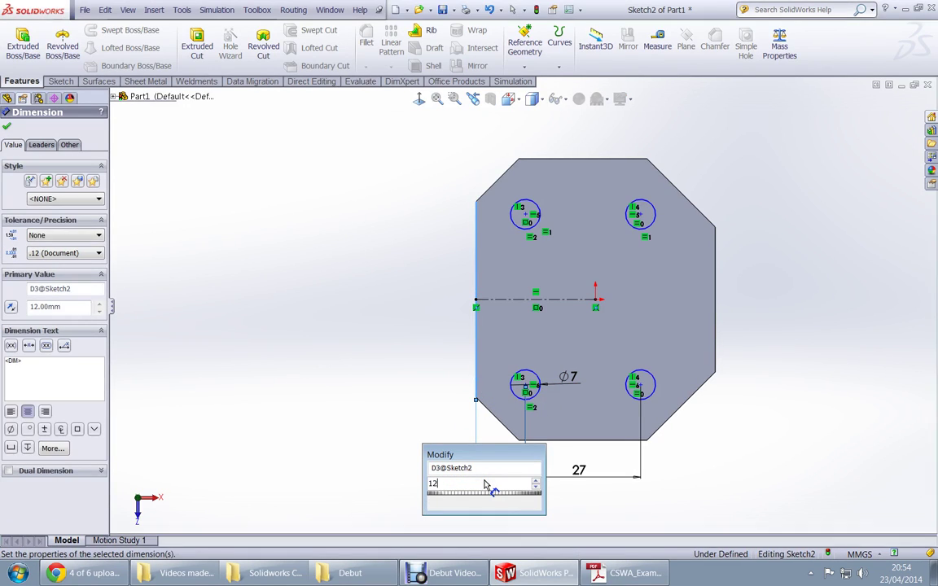
key(Return)
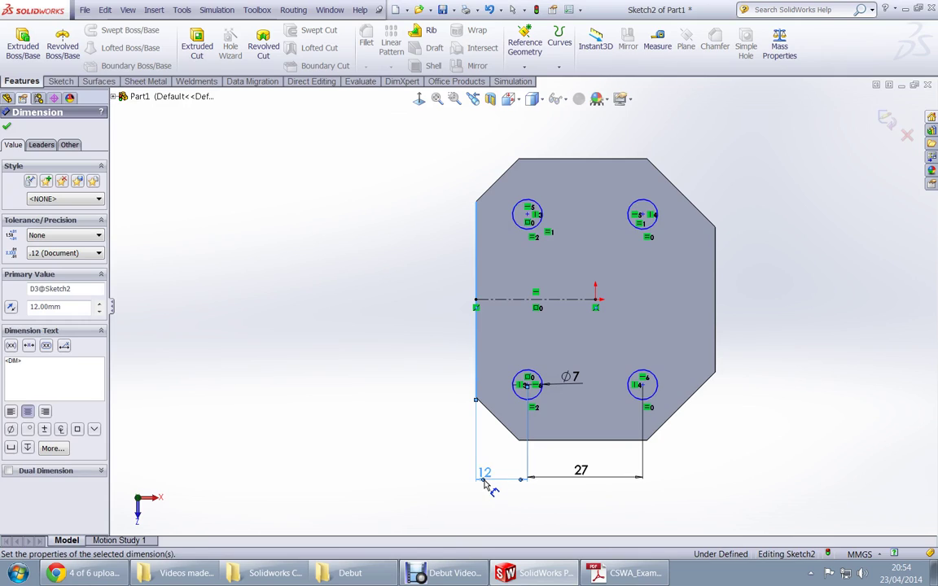
Dimension the lower-left hole centre 8 mm above the plate's bottom edge.
click(527, 383)
click(539, 440)
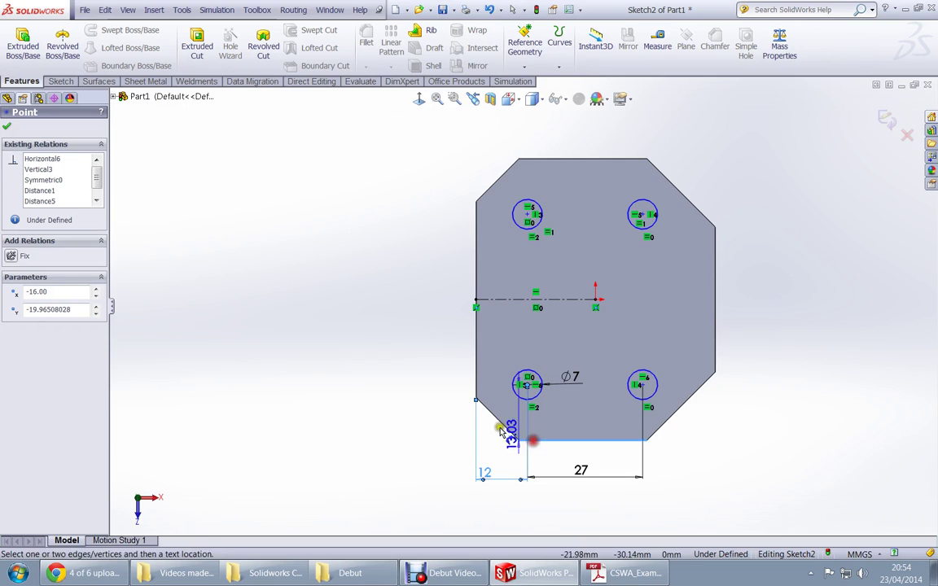
click(427, 405)
key(alt+Tab)
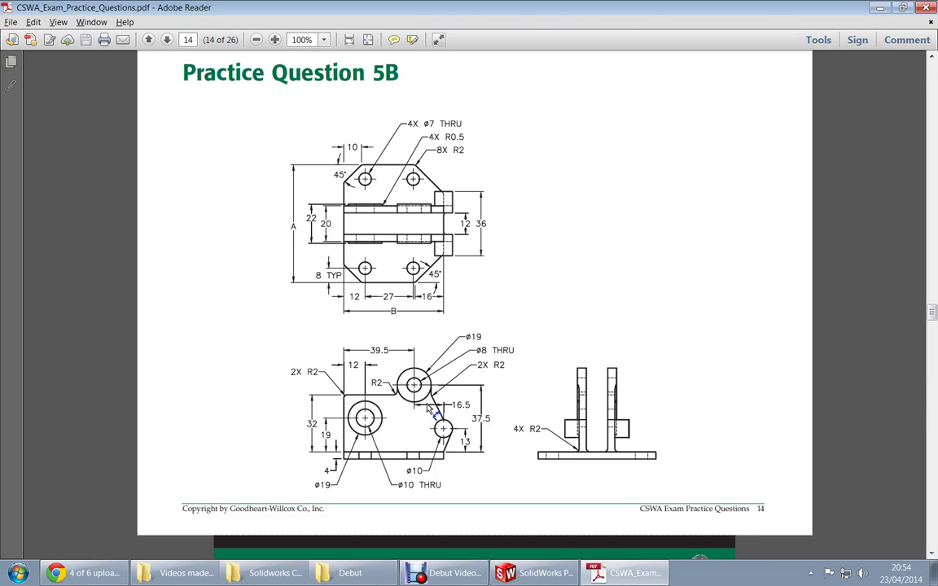
key(alt+Tab)
click(421, 407)
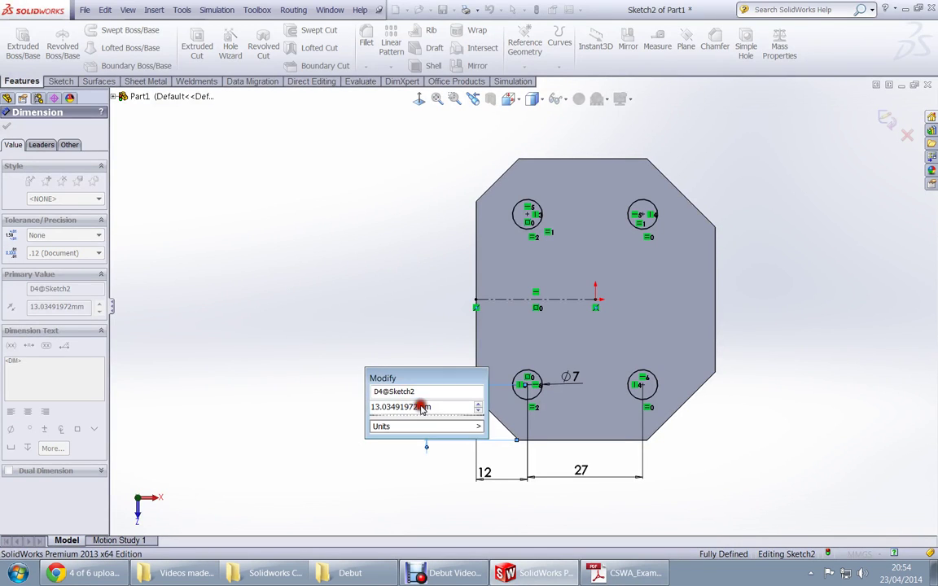
text(8)
key(Return)
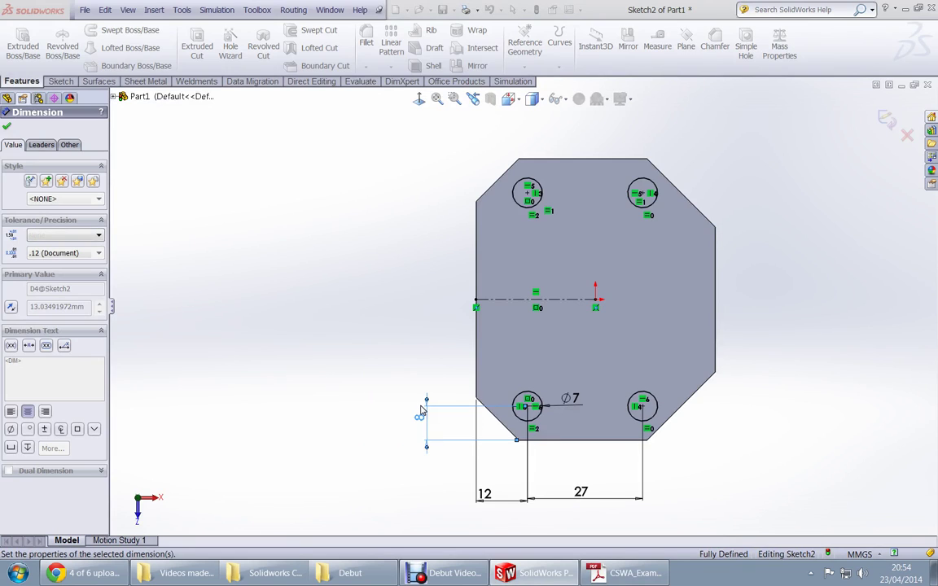
click(419, 415)
key(Escape)
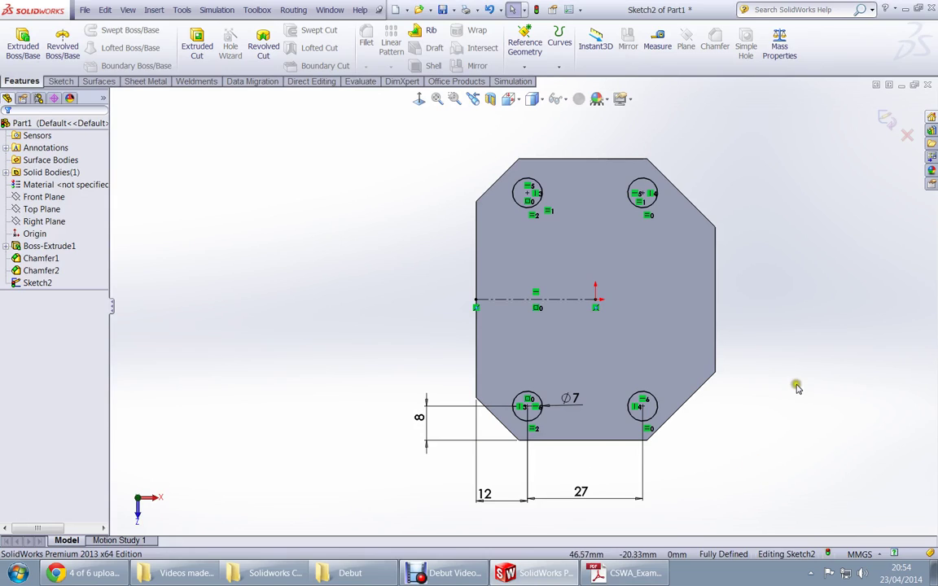
Cut the four-hole sketch Through All as Cut-Extrude1 and tilt the view to inspect it.
key(ctrl+e)
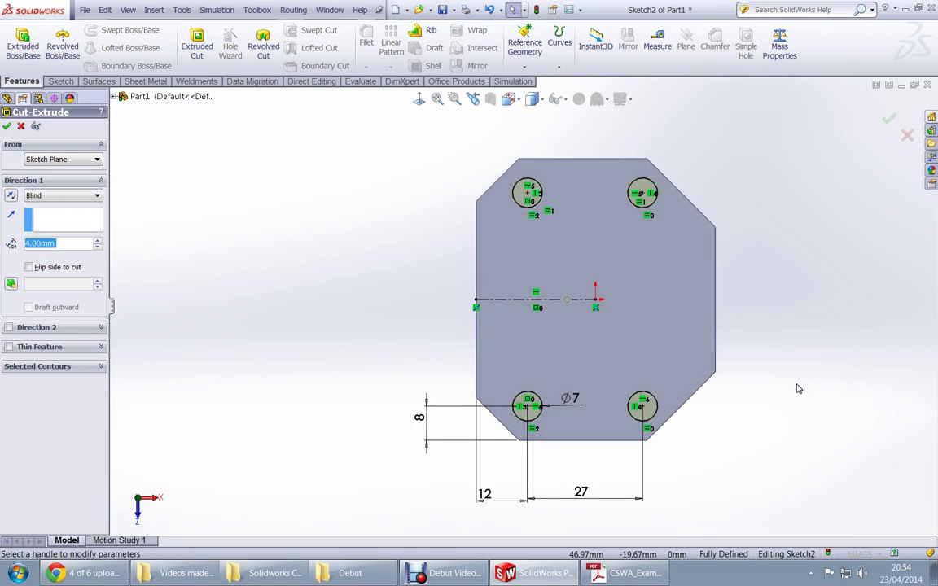
right_click(798, 384)
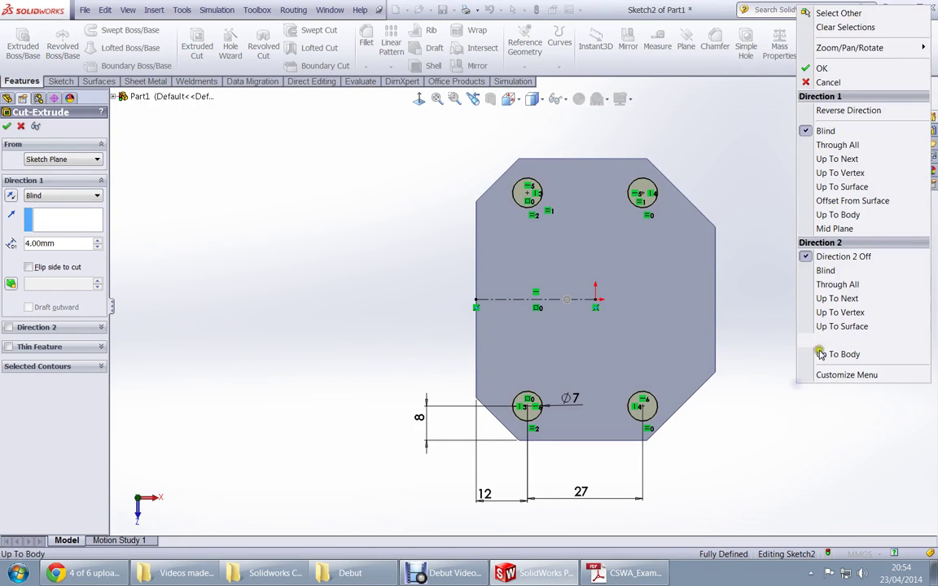
click(838, 145)
right_click(838, 167)
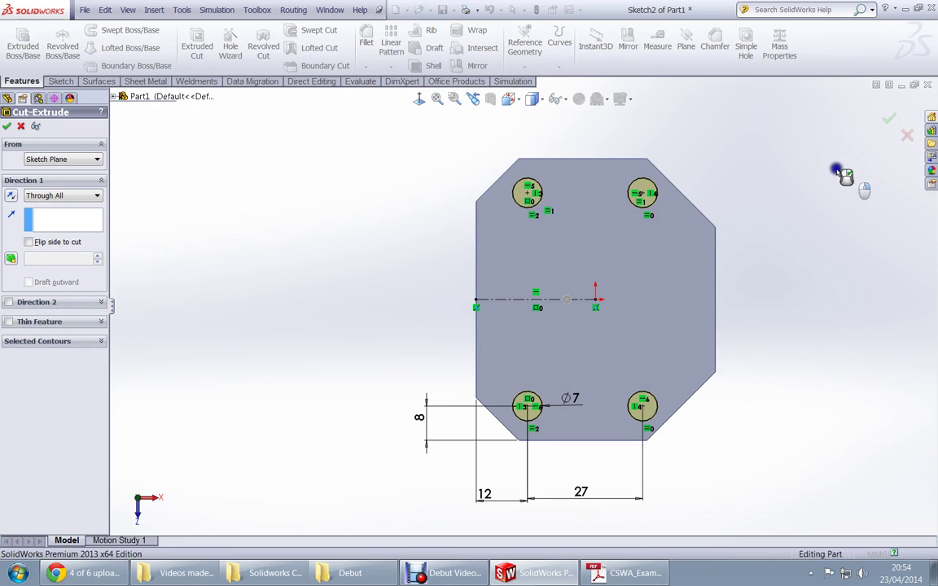
middle_drag(774, 381, 769, 293)
key(alt+Tab)
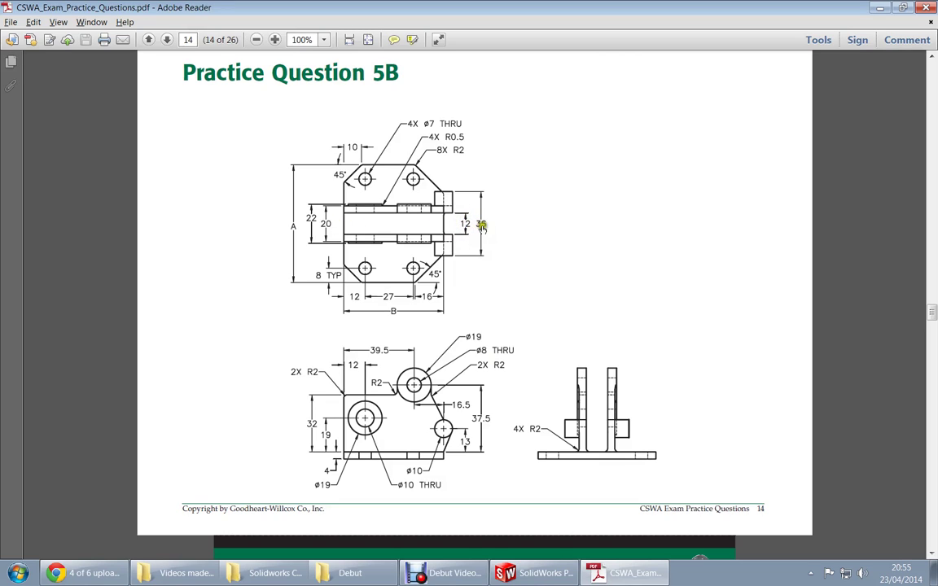
Start a new reference plane, replacing Top Plane with Front Plane as its reference.
key(alt+Tab)
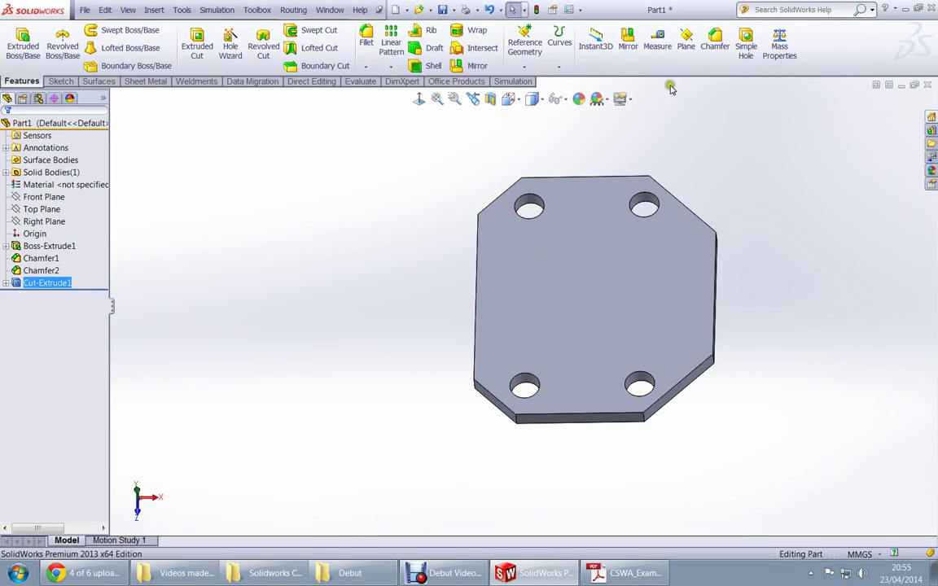
click(686, 40)
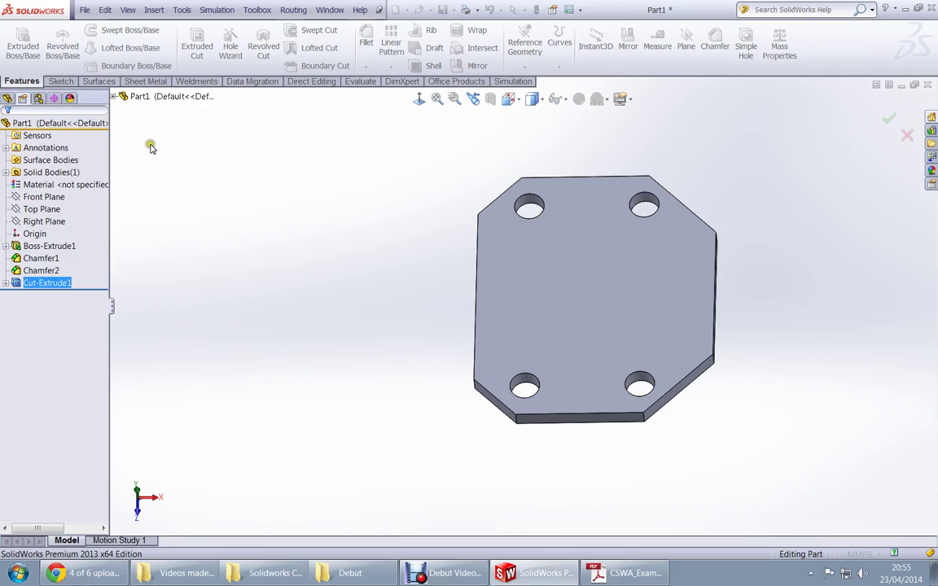
click(114, 96)
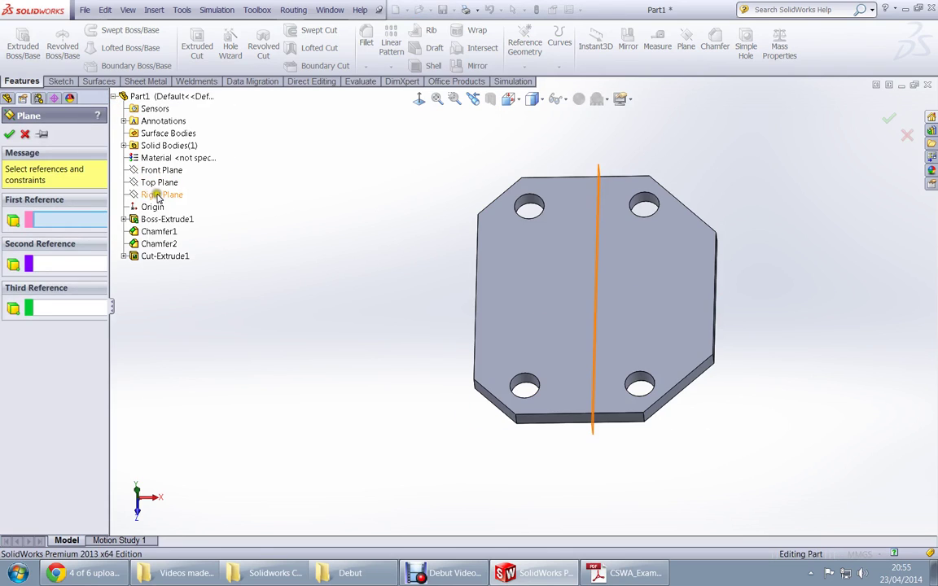
middle_drag(301, 399, 274, 293)
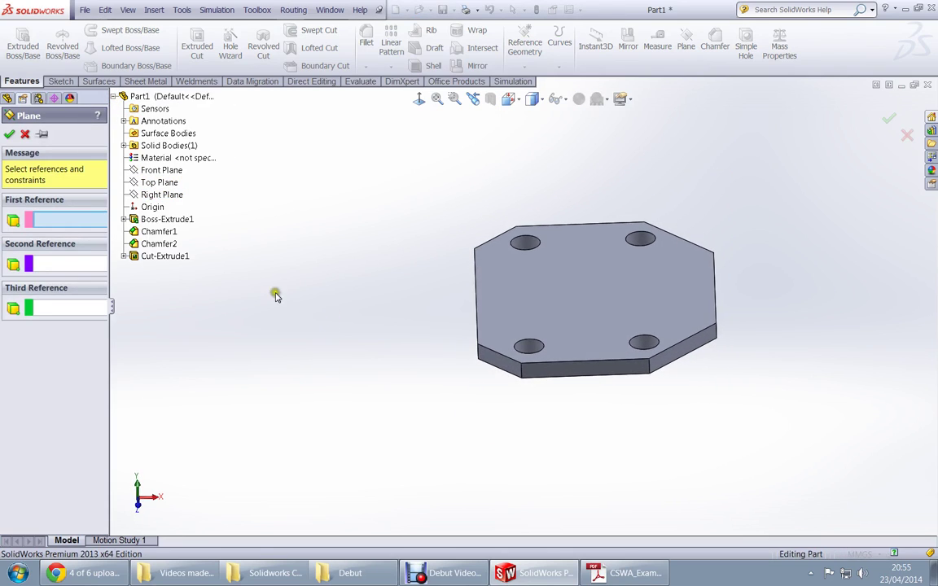
click(157, 182)
middle_drag(399, 361, 396, 234)
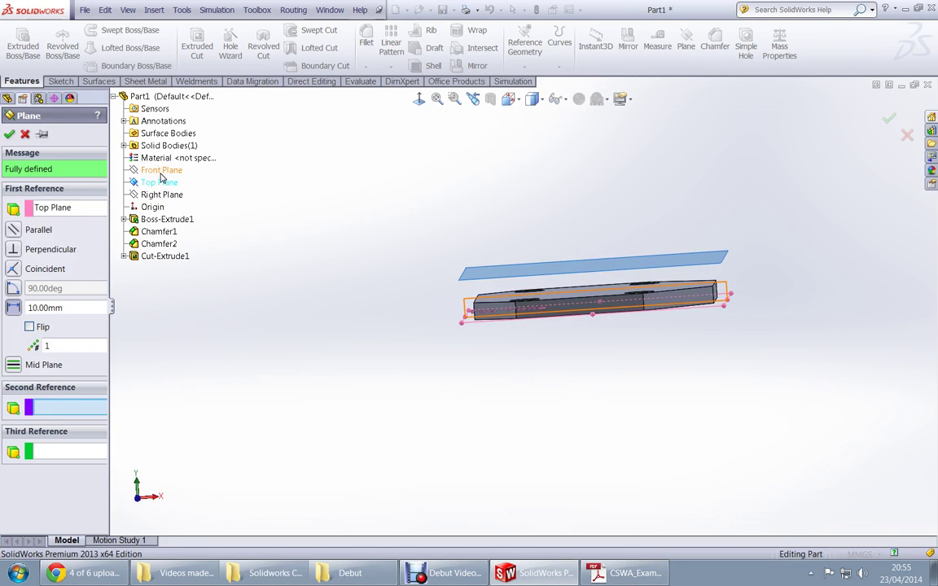
click(89, 208)
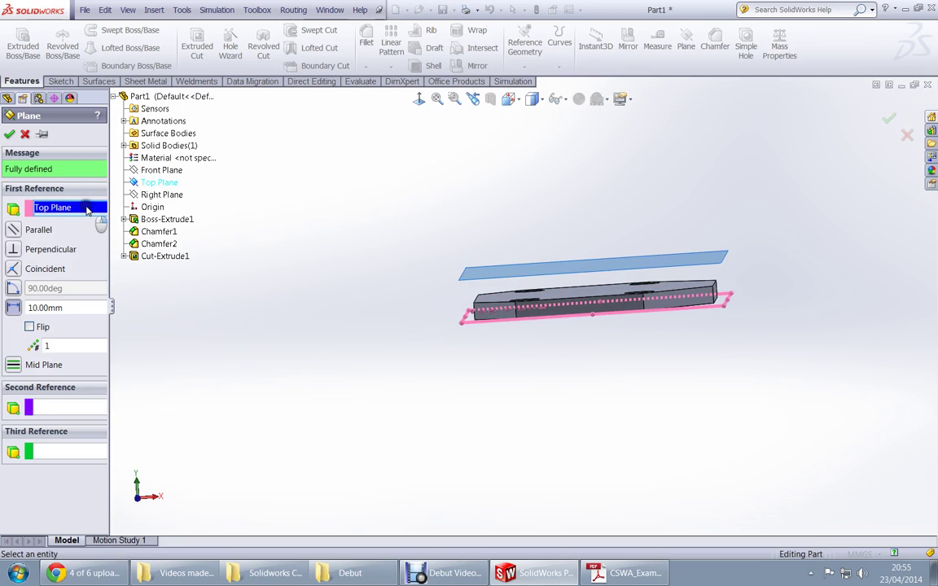
right_click(83, 210)
click(118, 215)
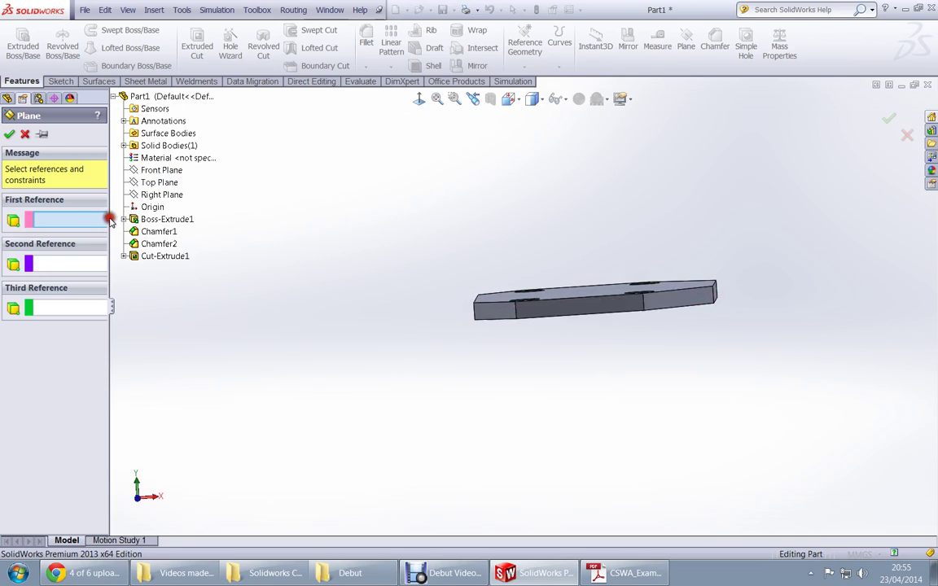
click(164, 174)
middle_drag(292, 277, 323, 352)
Set the plane offset to 6 mm and accept it as Plane1.
double_click(69, 308)
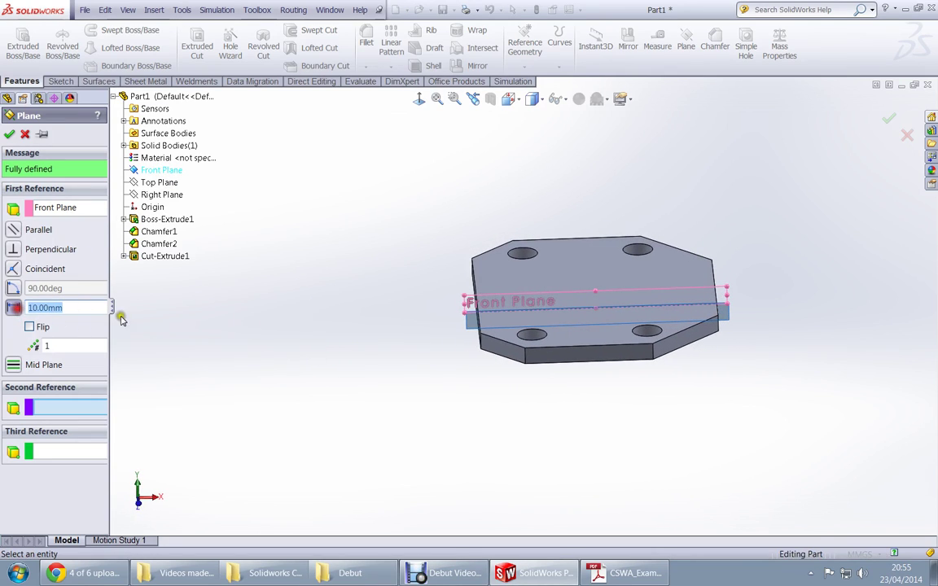
text(6)
key(Return)
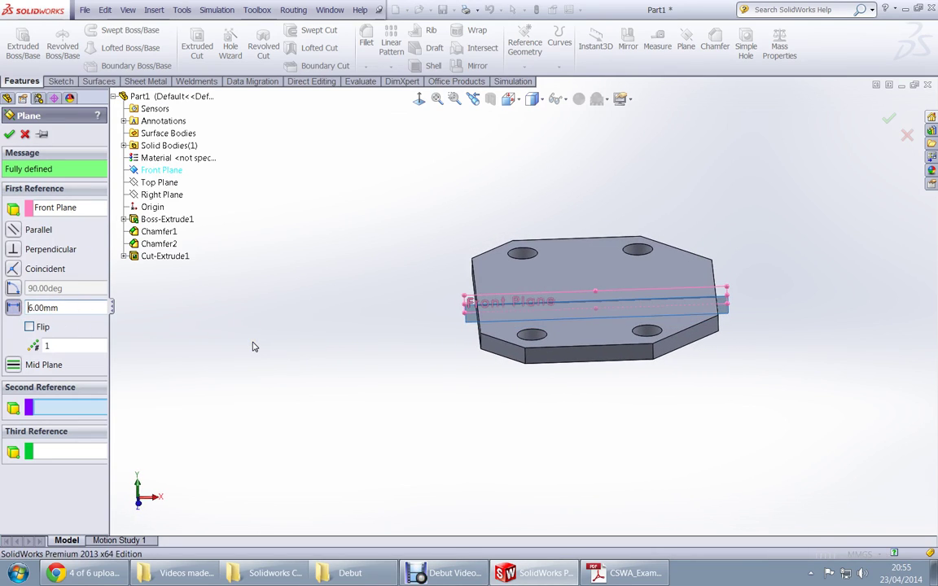
key(Return)
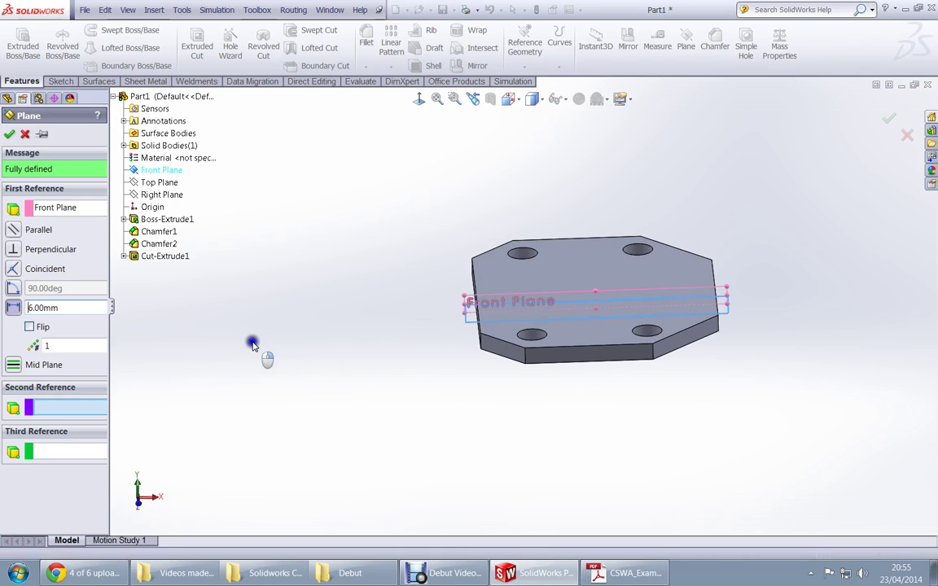
key(alt+Tab)
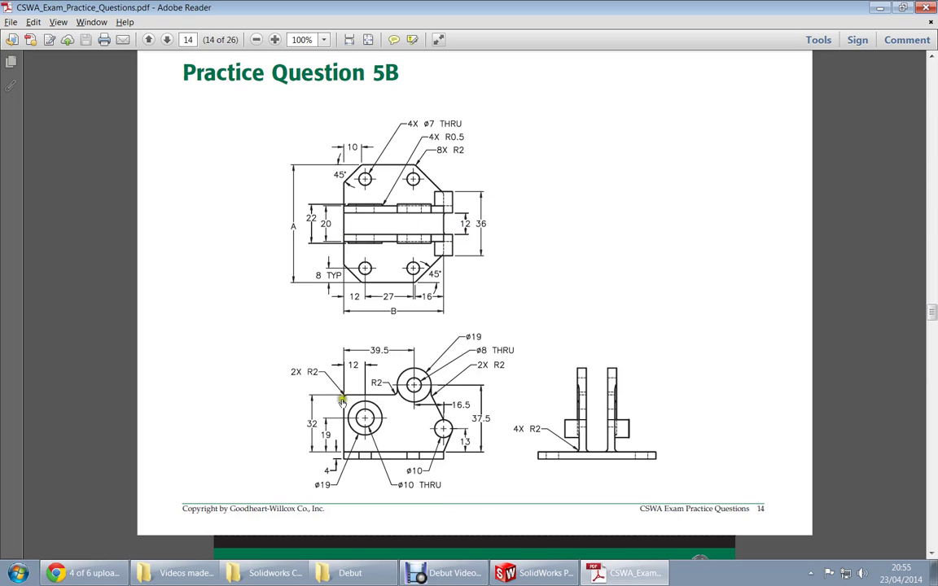
key(alt+Tab)
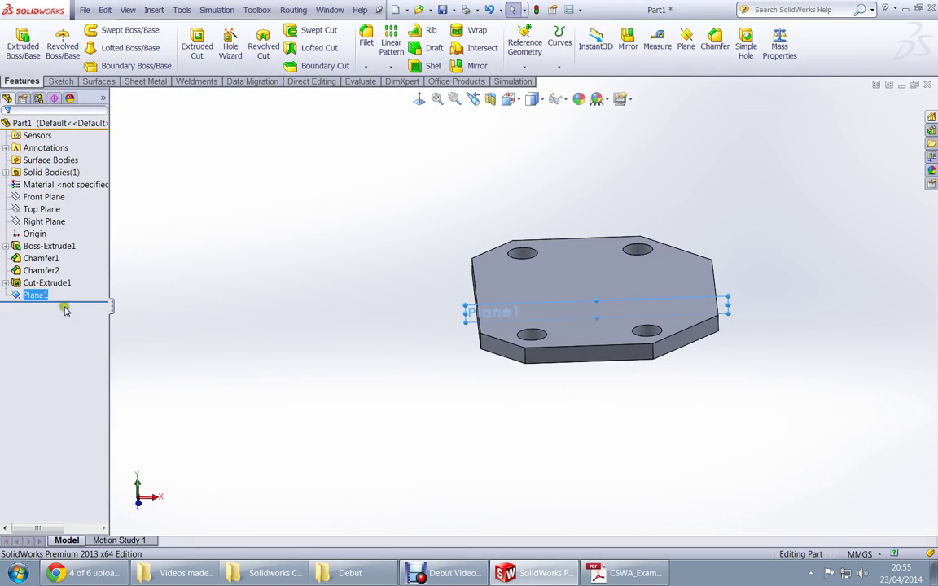
Open Sketch3 on Plane1, view it Normal To, and pick the Circle tool by gesture.
click(24, 279)
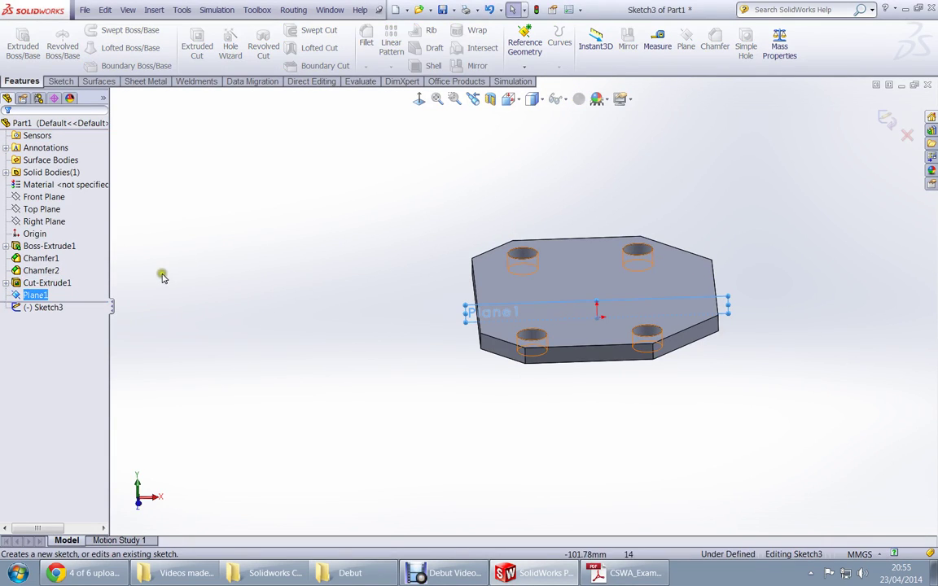
click(422, 103)
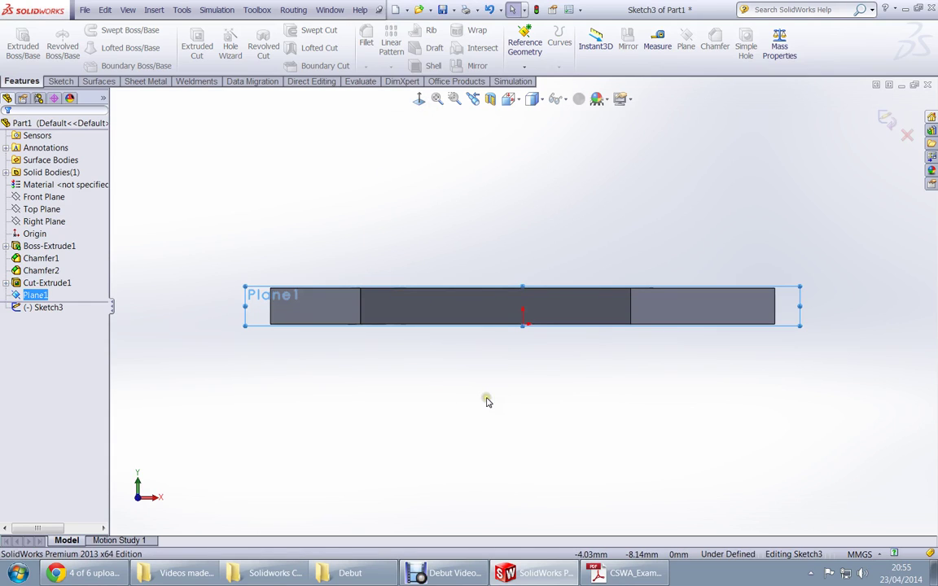
key(alt+Tab)
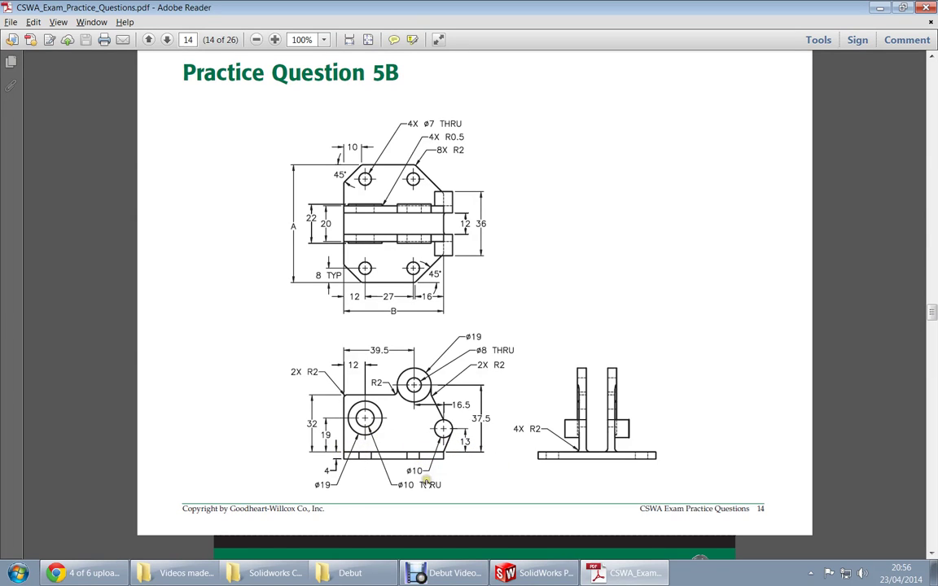
click(535, 574)
right_drag(341, 421, 384, 423)
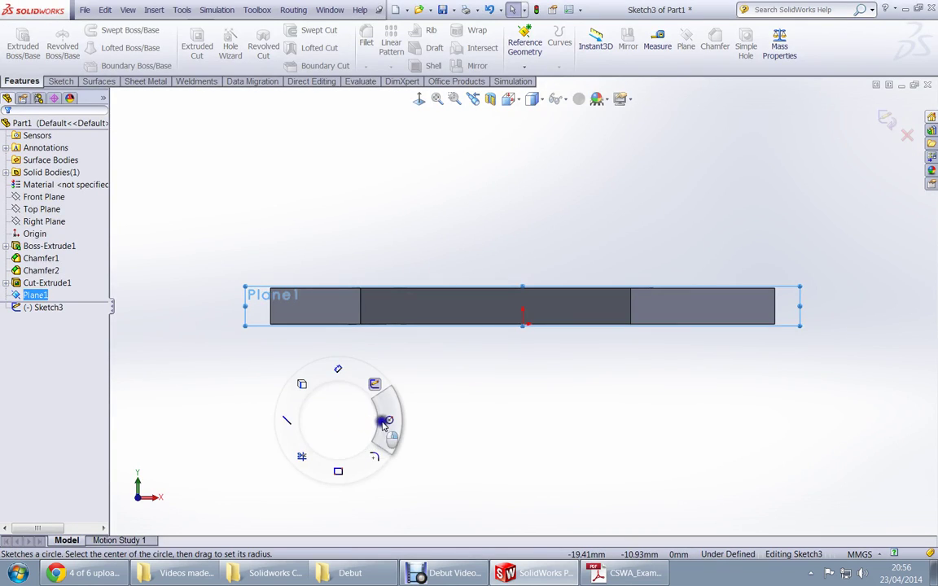
Draw two Ø10 circles above the plate, one at the left and one at the right.
key(f)
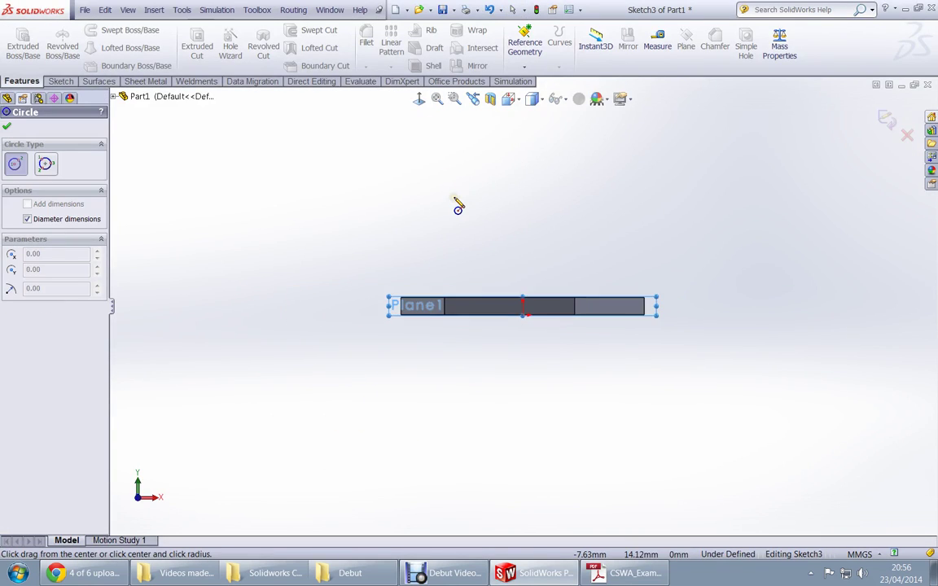
scroll(456, 148, down, 2)
key(alt+Tab)
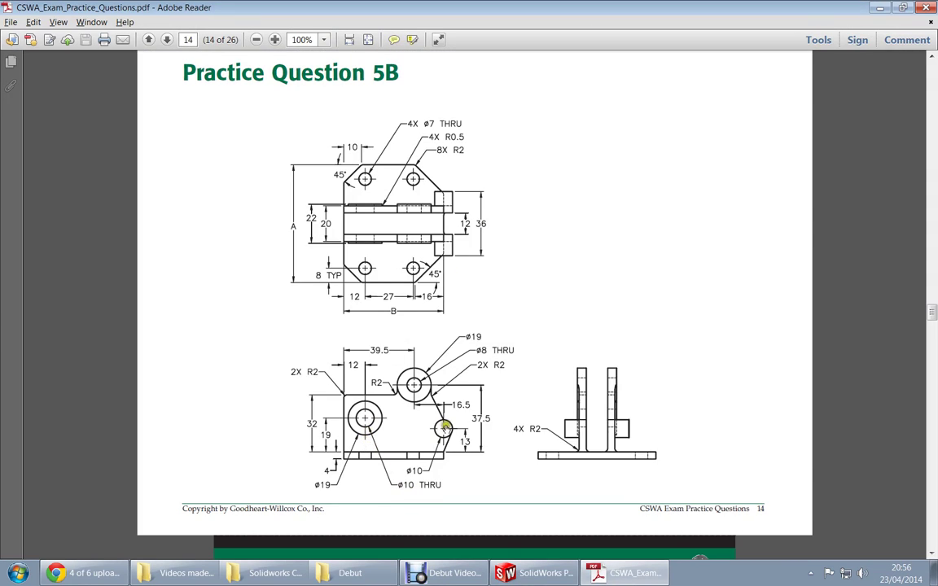
key(alt+Tab)
click(403, 292)
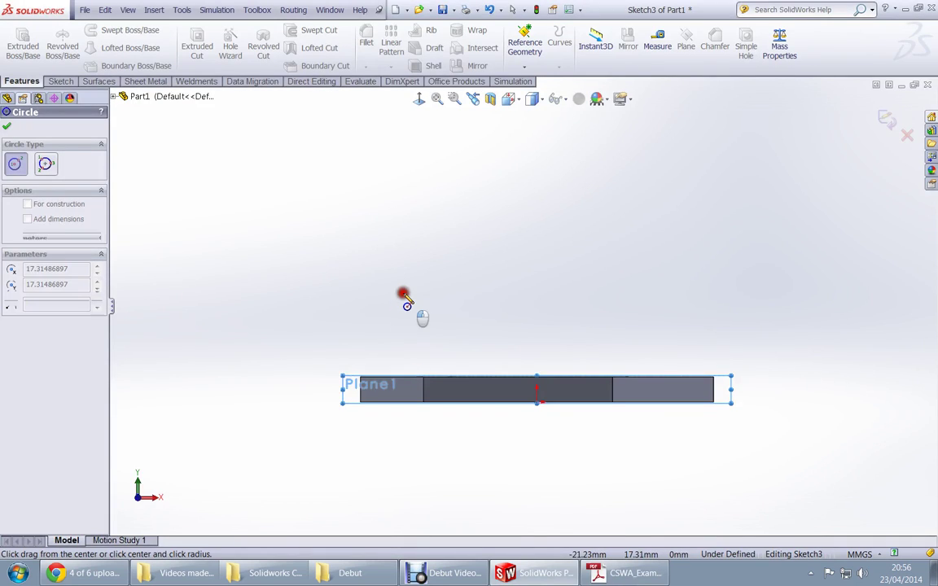
text(10)
key(Return)
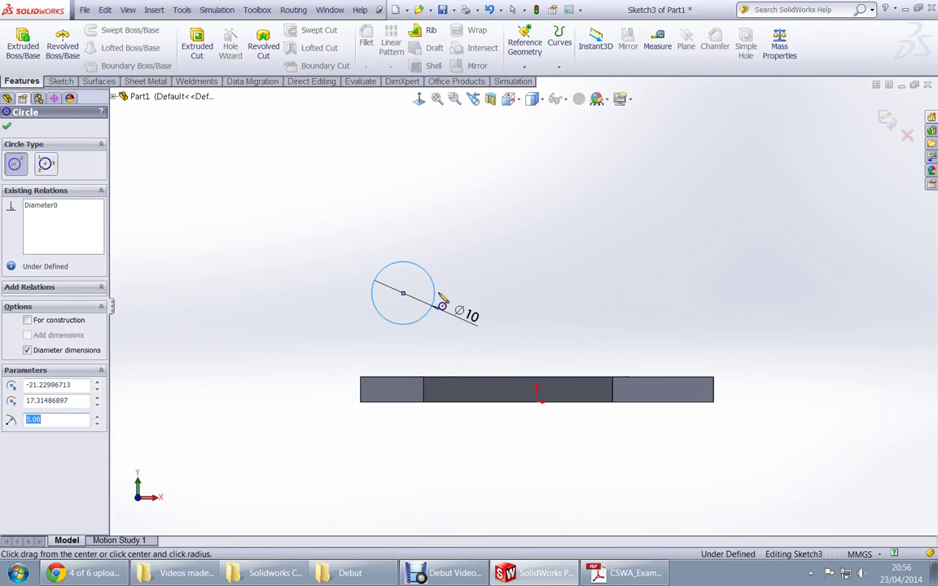
click(710, 293)
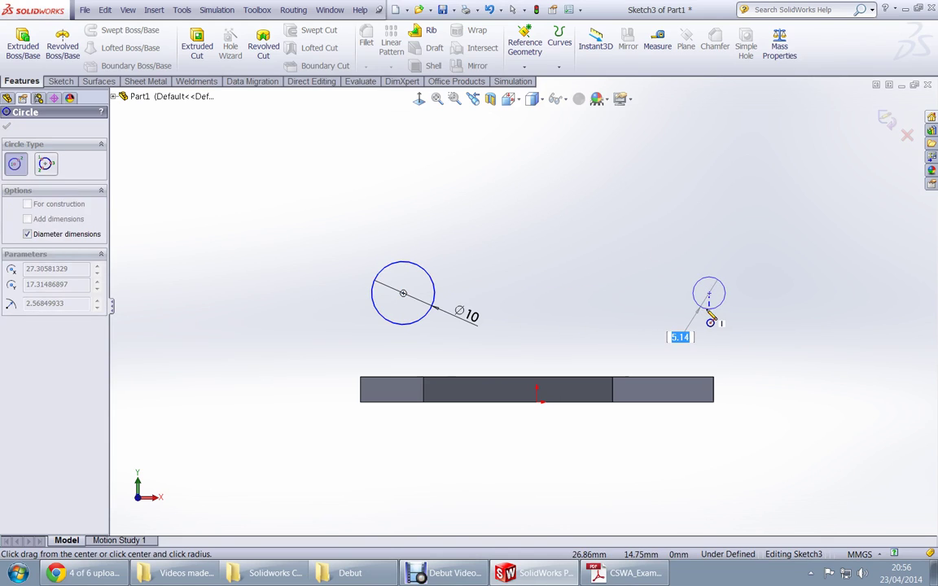
key(Return)
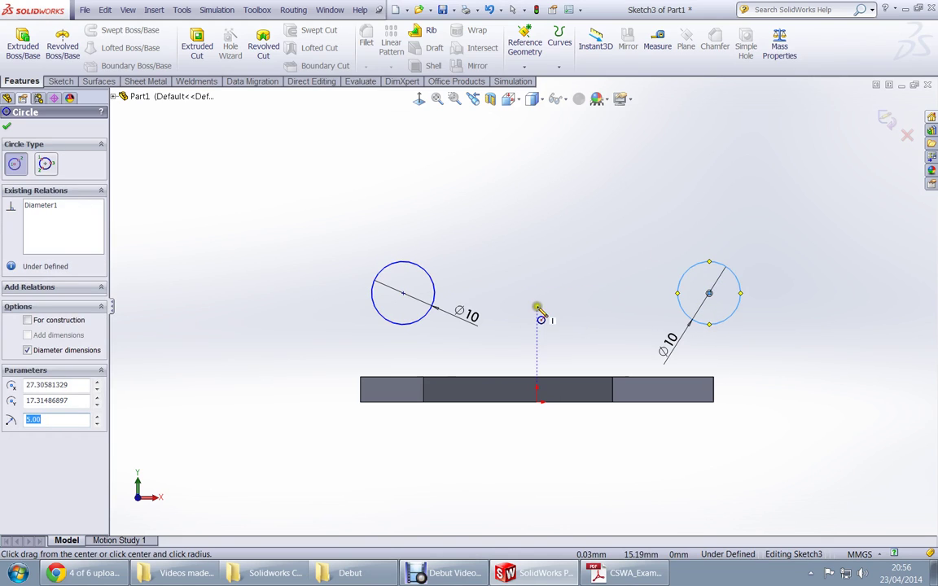
Draw a concentric Ø19 circle around the left Ø10 circle, then begin a circle high above.
key(alt+Tab)
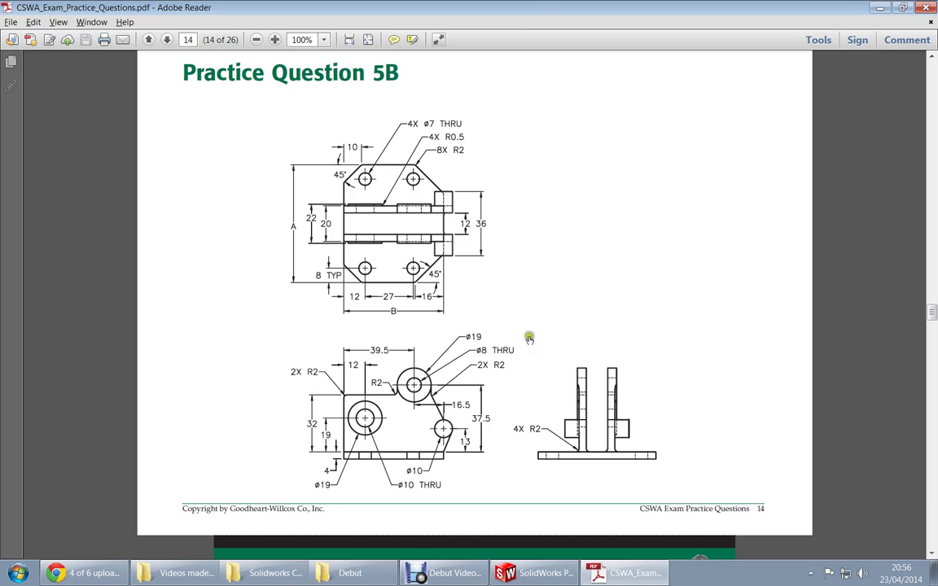
key(alt+Tab)
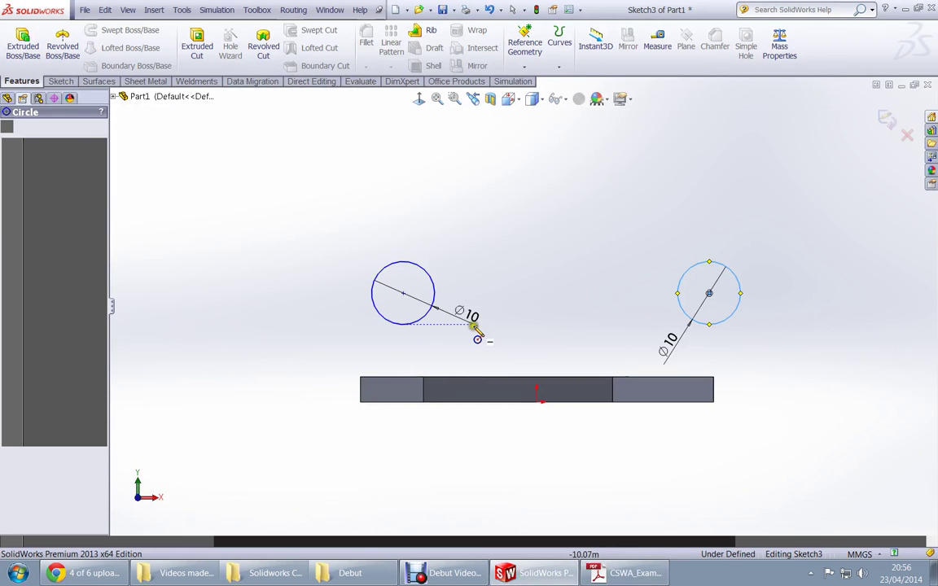
click(404, 292)
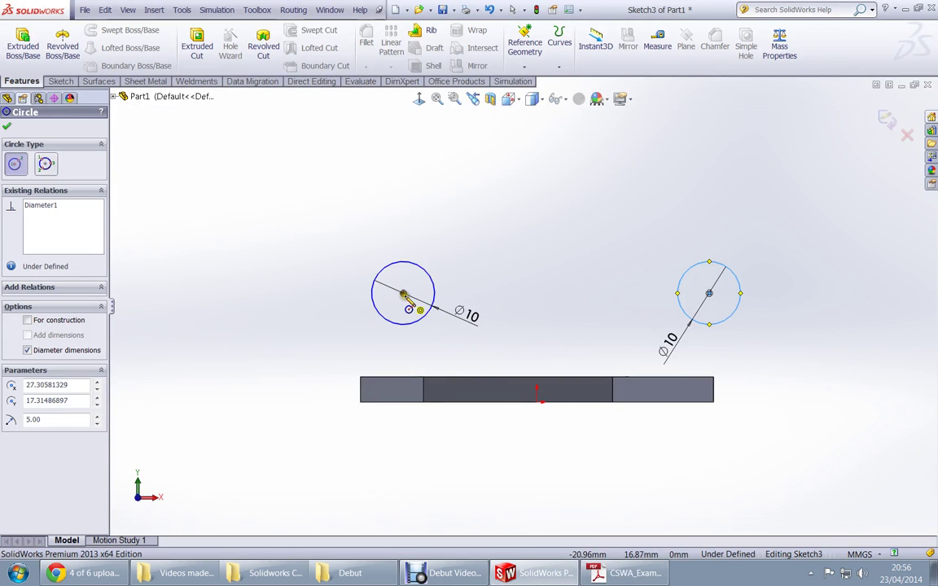
click(462, 287)
key(alt+Tab)
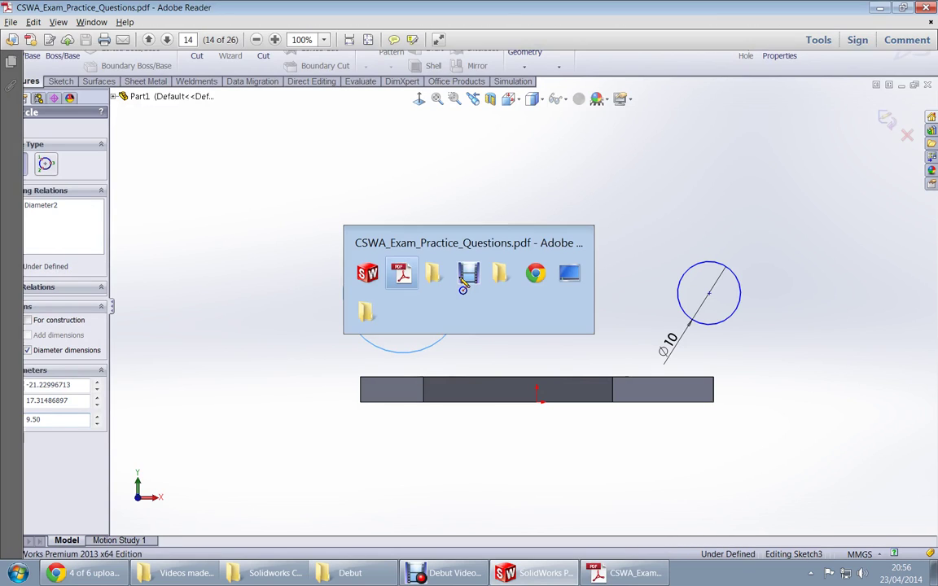
key(alt+Tab)
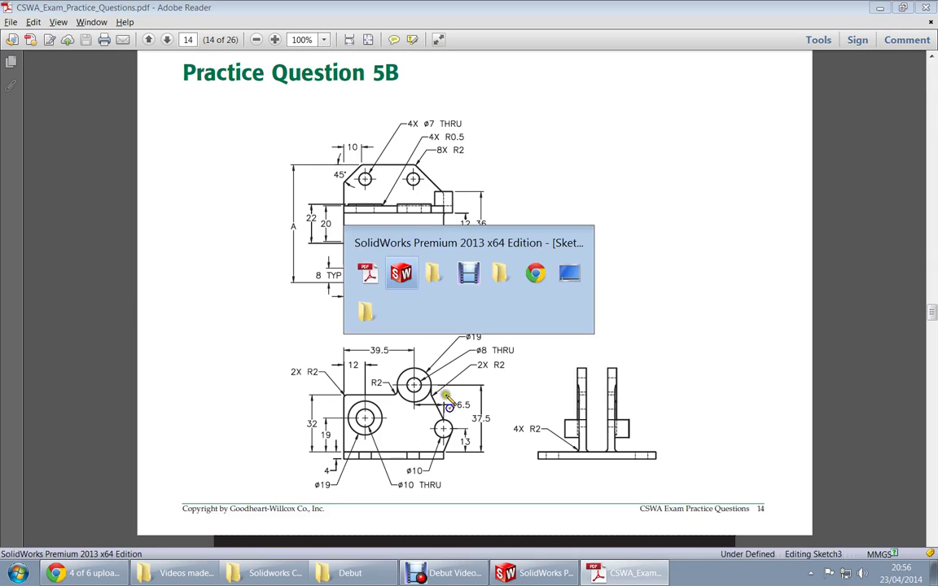
click(623, 155)
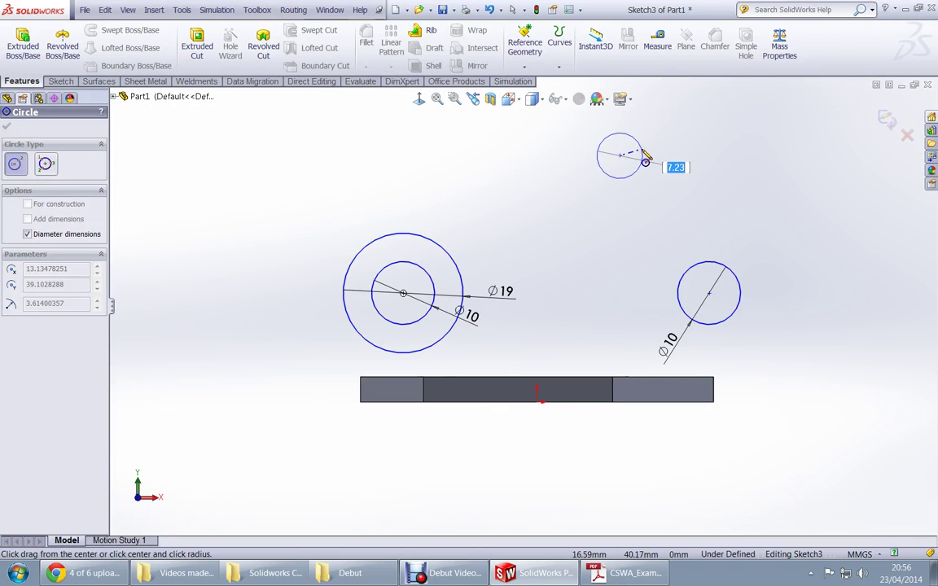
Finish the upper Ø19 circle and draw a concentric Ø8 circle inside it.
key(Return)
key(alt+Tab)
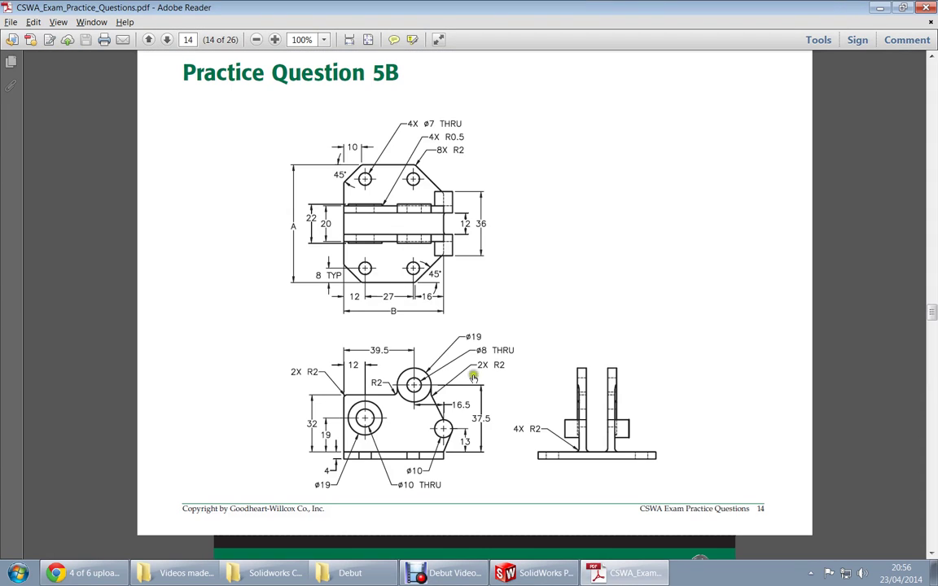
key(alt+Tab)
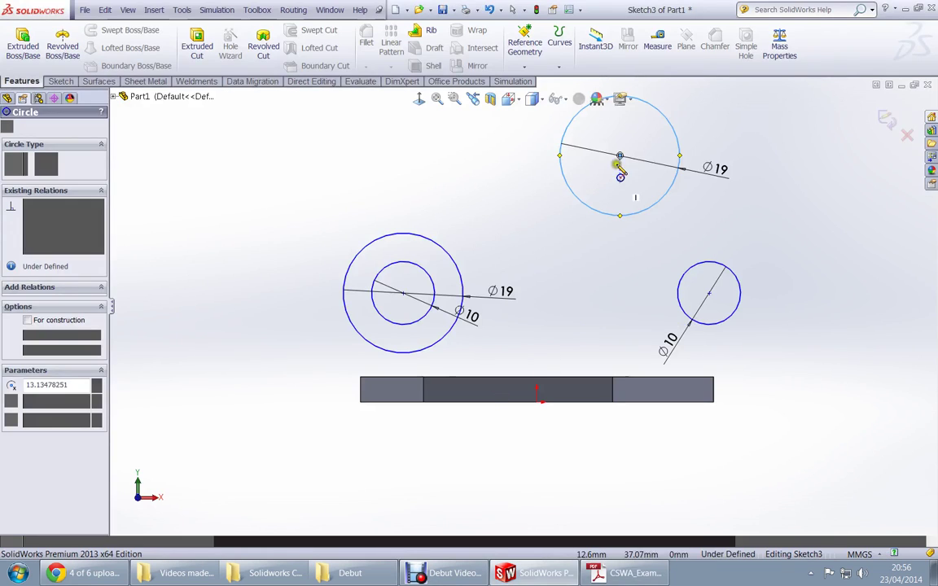
click(620, 156)
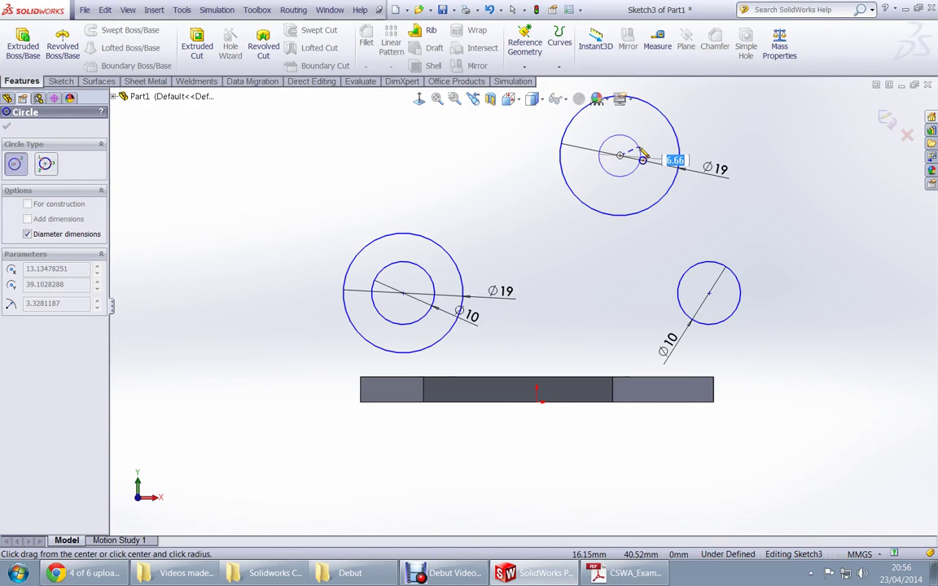
key(Return)
key(alt+Tab)
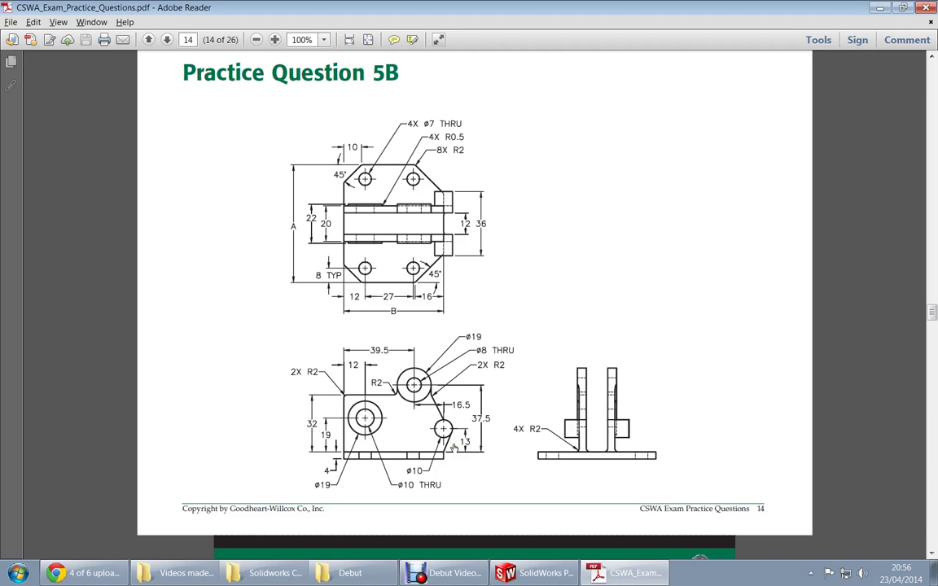
key(alt+Tab)
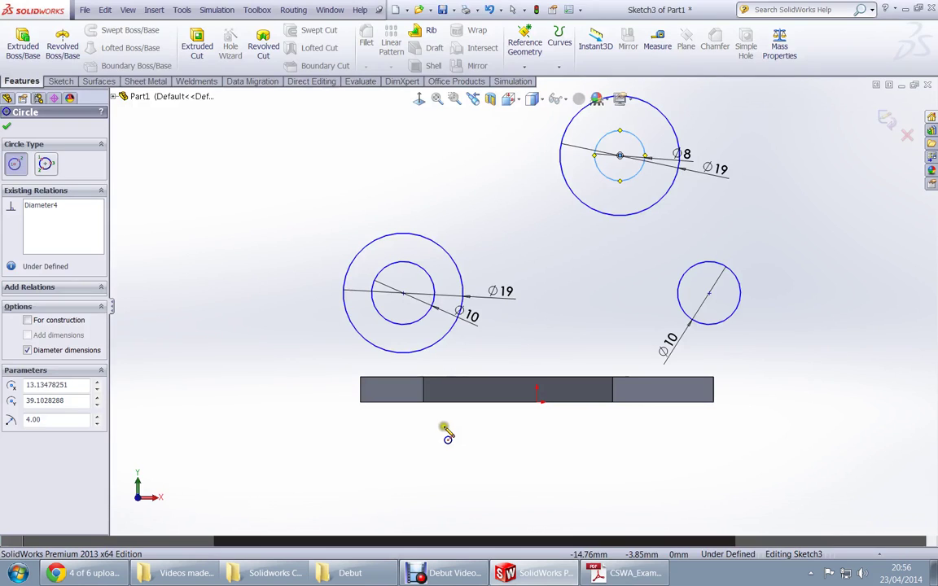
right_drag(473, 478, 484, 420)
key(alt+Tab)
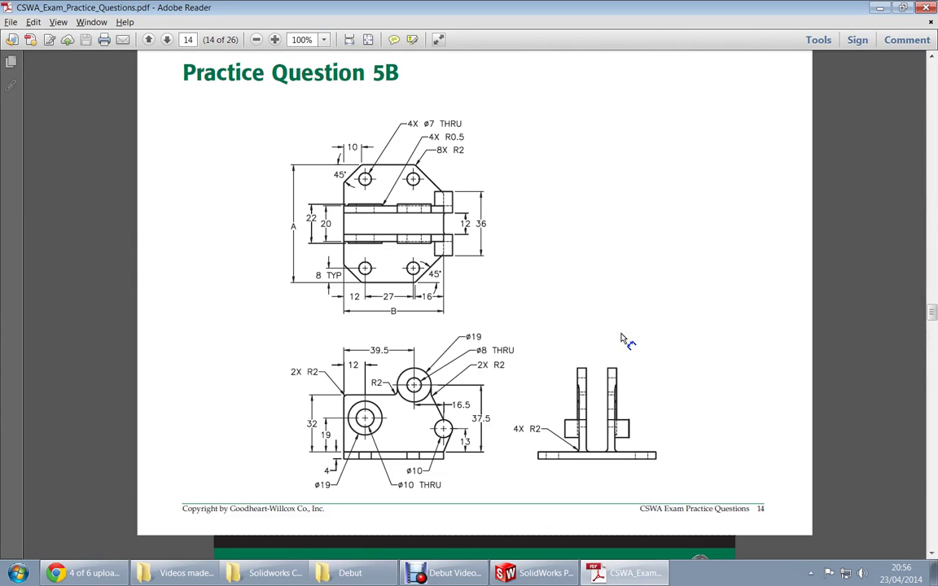
key(alt+Tab)
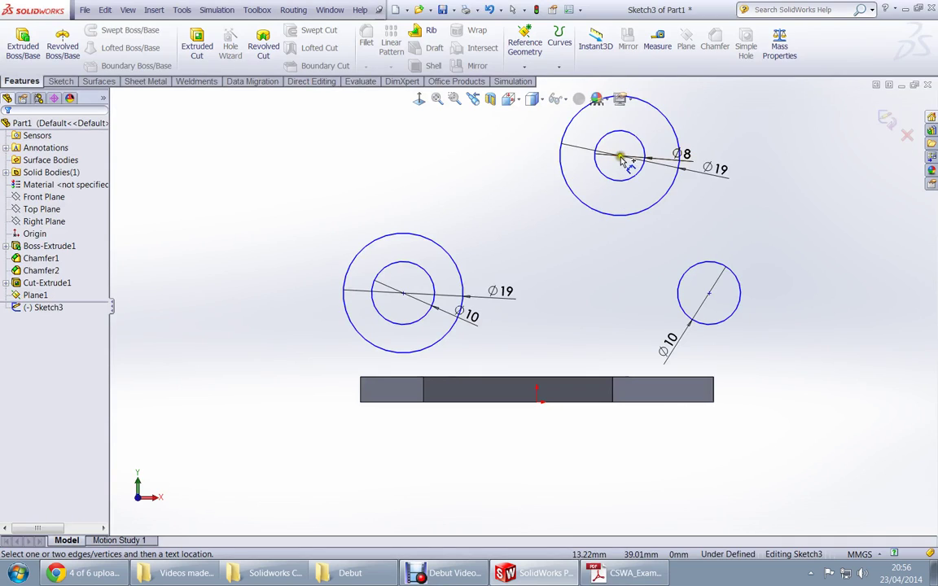
Dimension the top circles' centre 37.5 above the plate's top edge.
click(620, 157)
key(d)
click(642, 376)
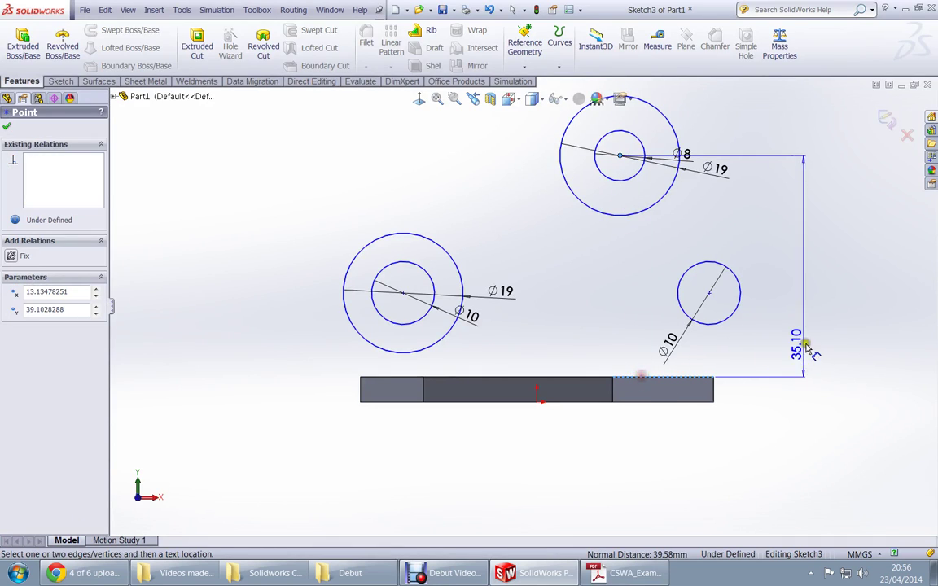
click(814, 326)
text(37)
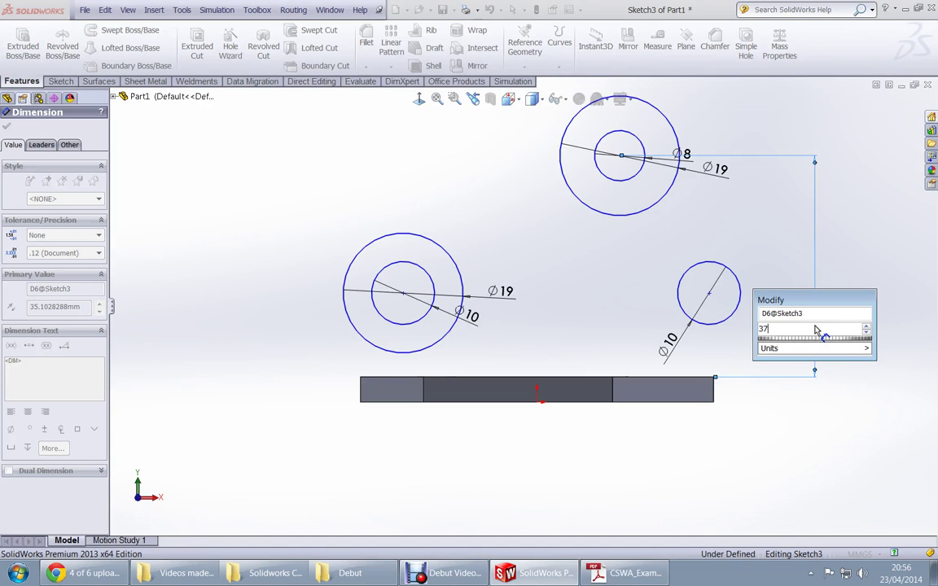
text(.5)
key(Return)
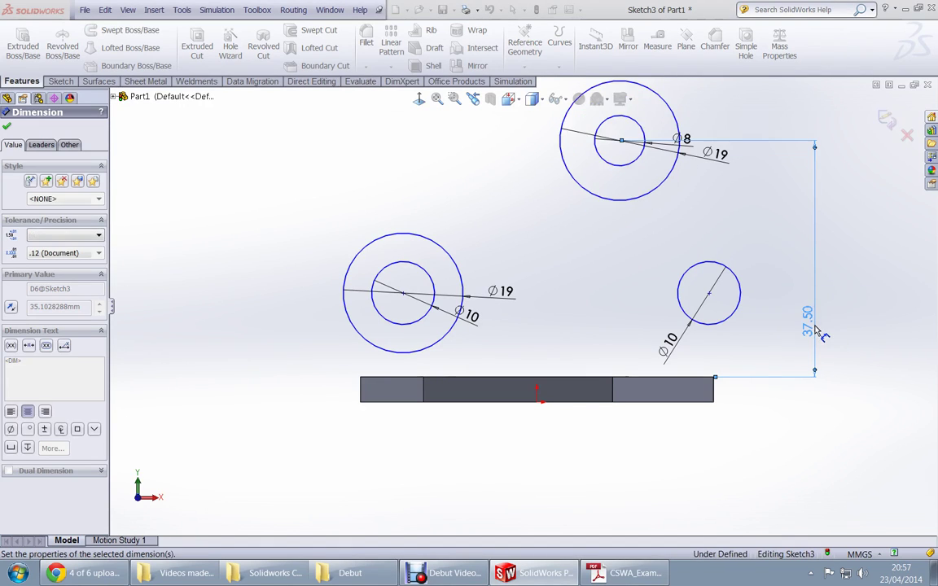
key(alt+Tab)
key(alt+Tab)
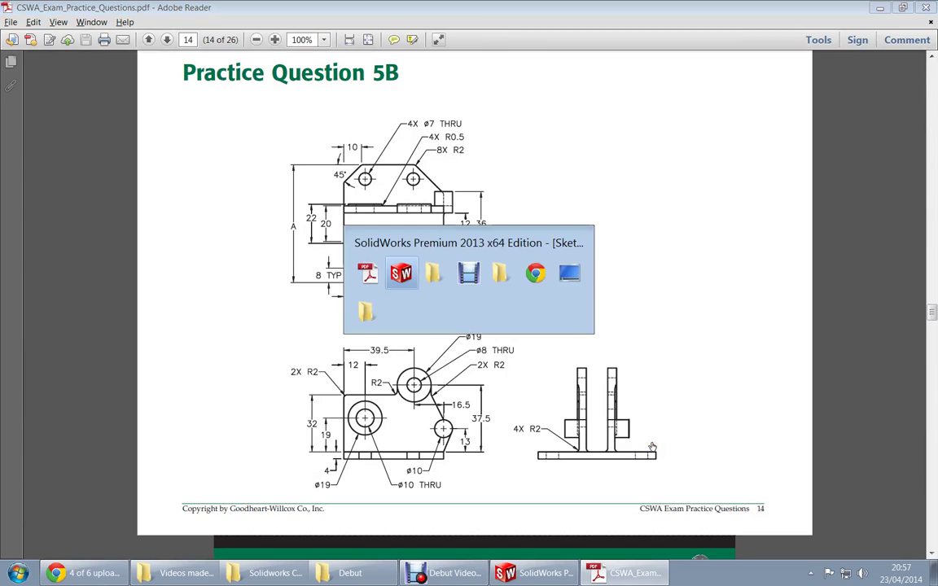
Dimension the Ø10 centre 13 above the plate and 16.5 horizontally from the top centre.
click(709, 293)
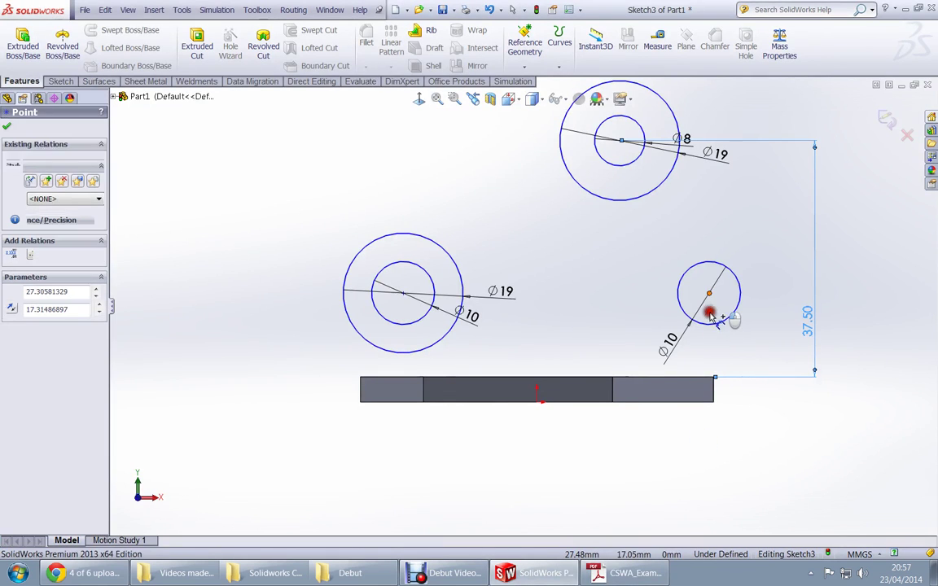
click(702, 377)
click(768, 334)
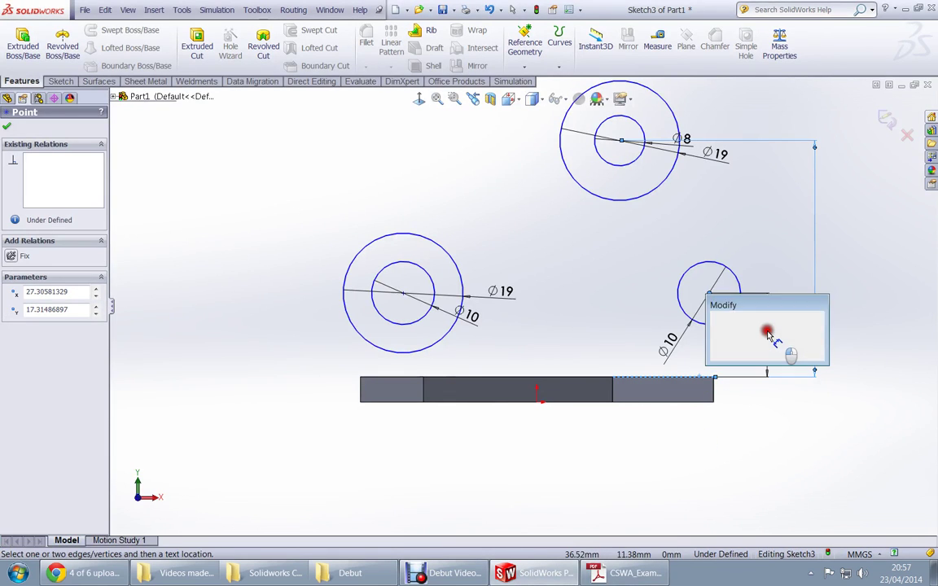
text(13)
key(Return)
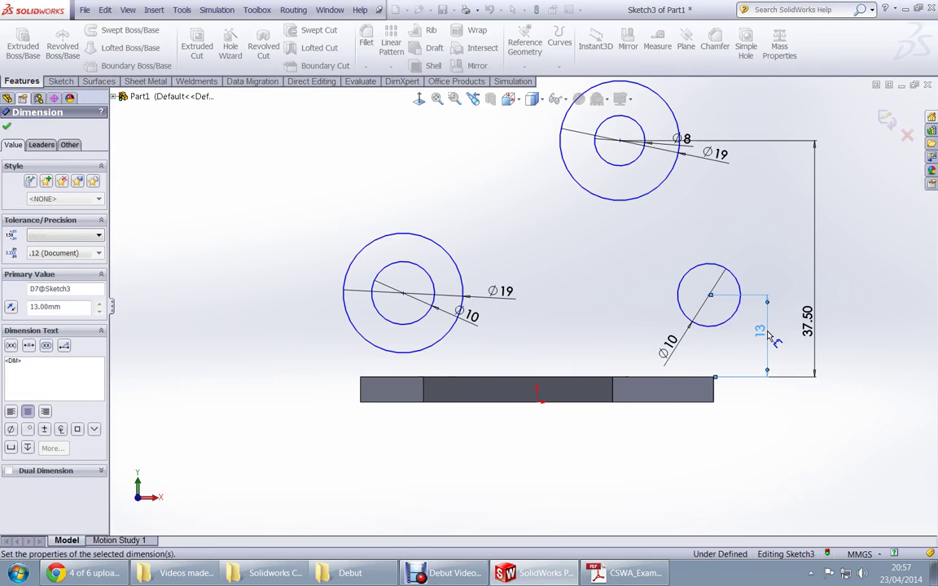
key(alt+Tab)
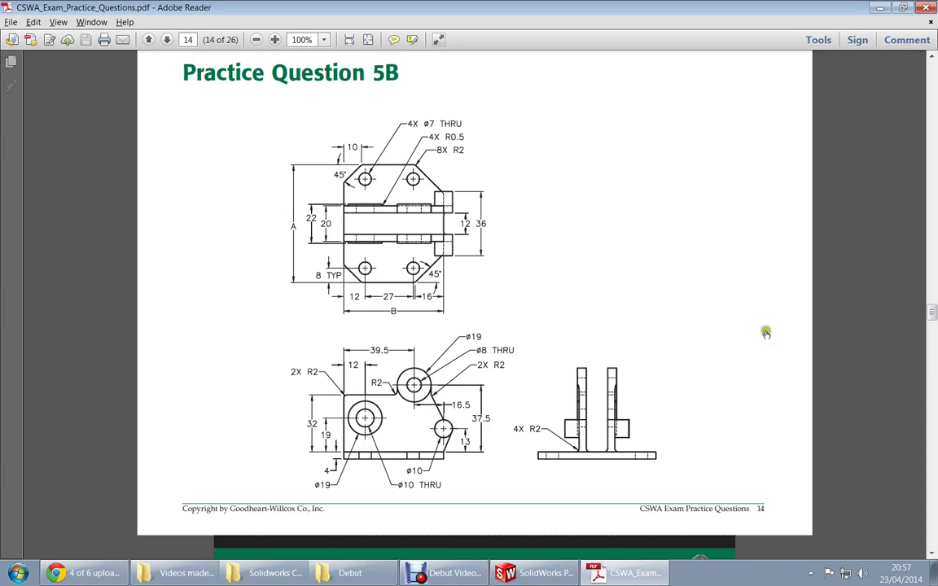
key(alt+Tab)
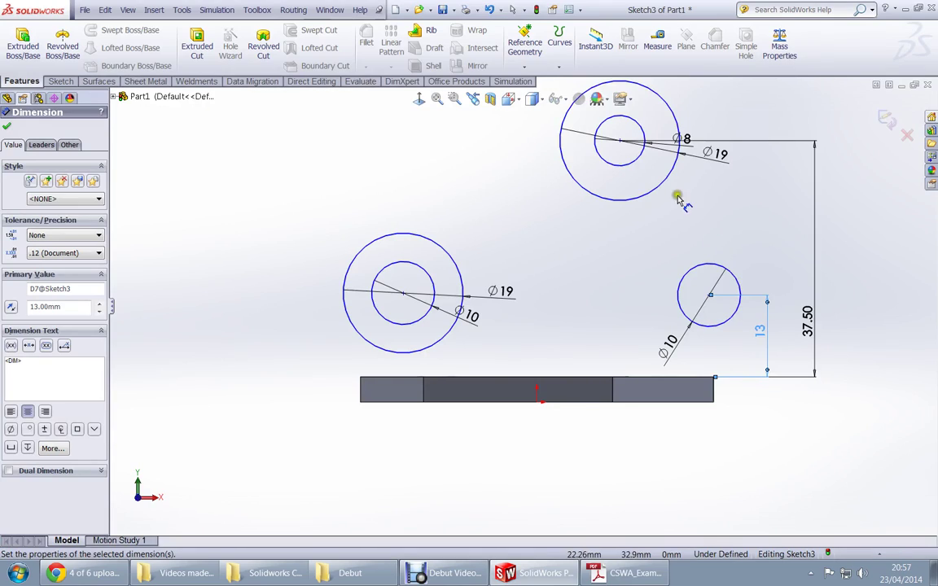
click(710, 296)
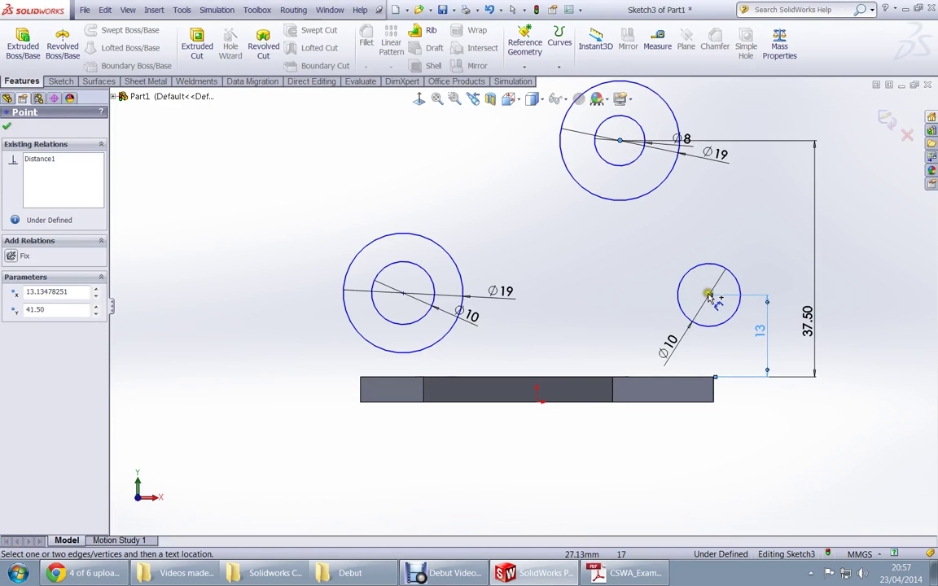
click(710, 295)
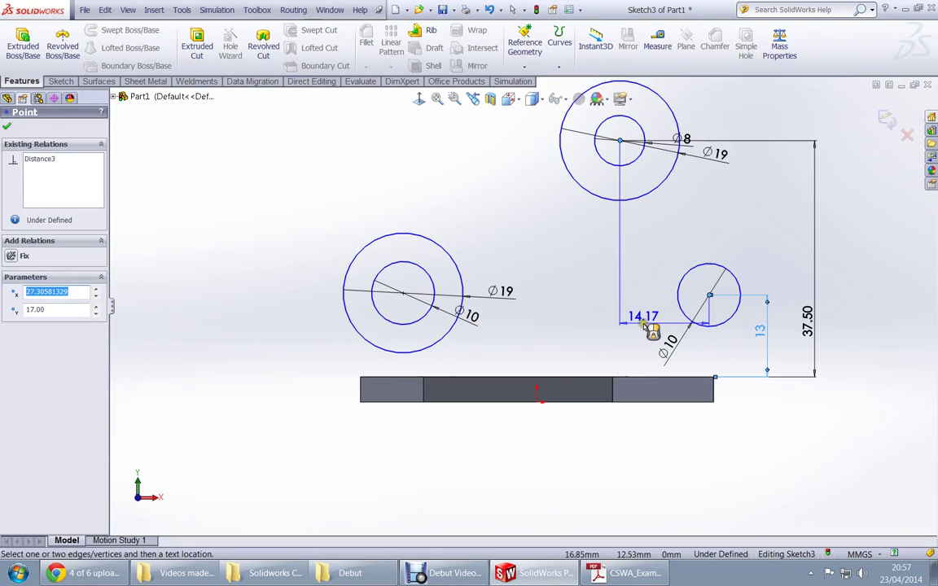
click(652, 322)
text(16.5)
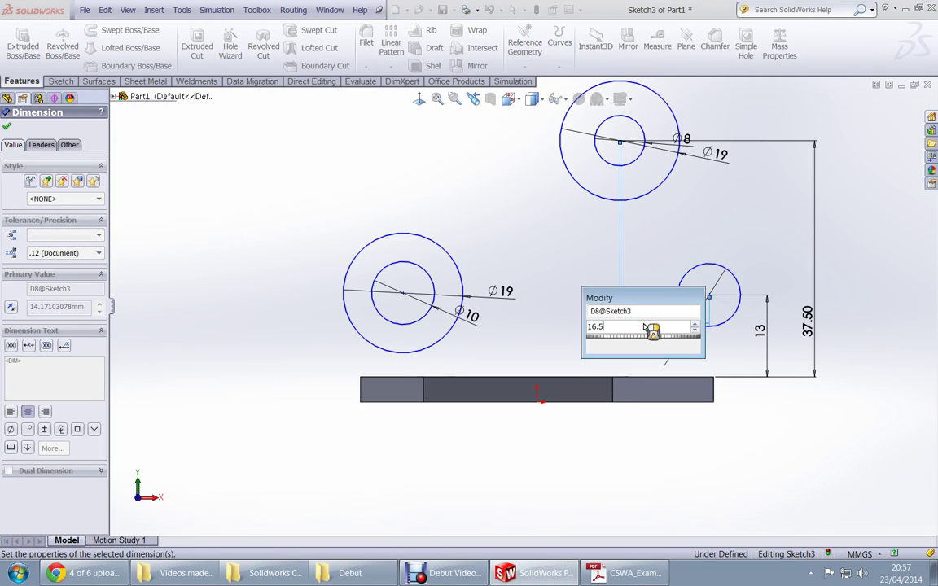
key(Return)
key(alt+Tab)
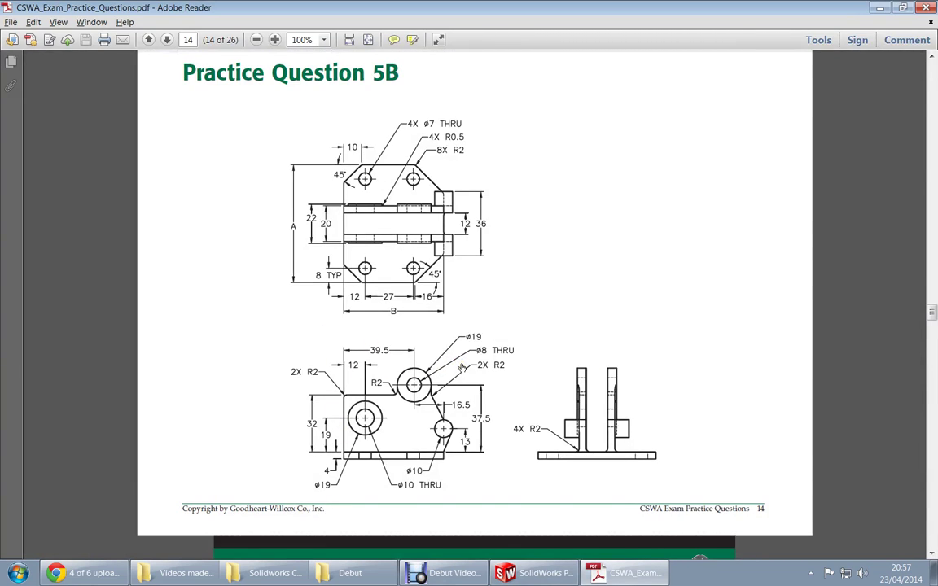
key(alt+Tab)
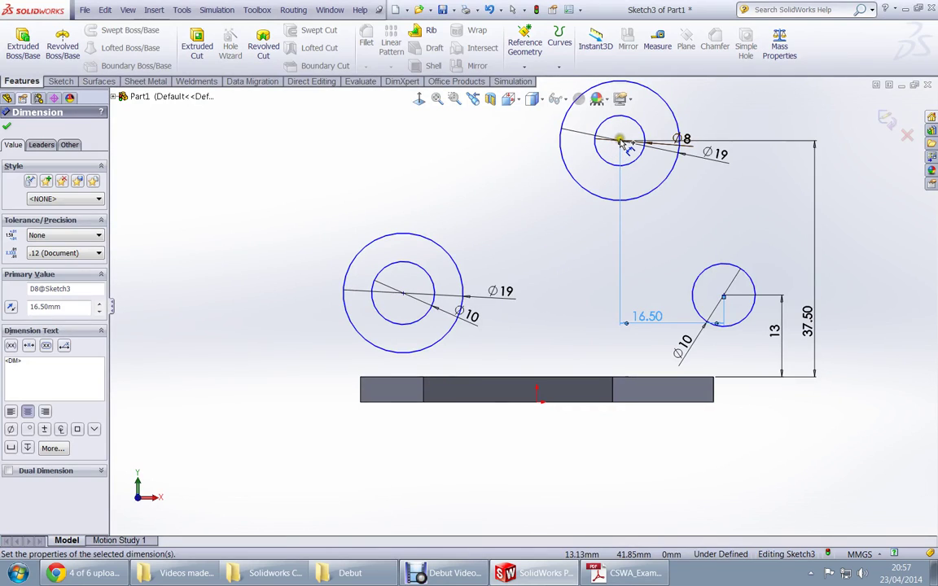
Dimension the top circles' centre 39.5 horizontally from the plate's left end.
click(620, 143)
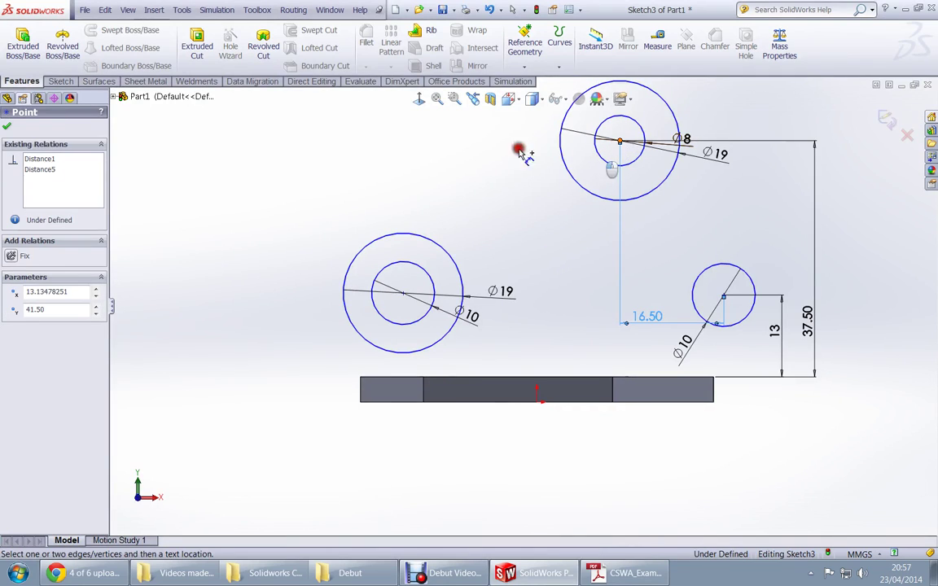
click(363, 391)
scroll(522, 306, up, 4)
click(506, 156)
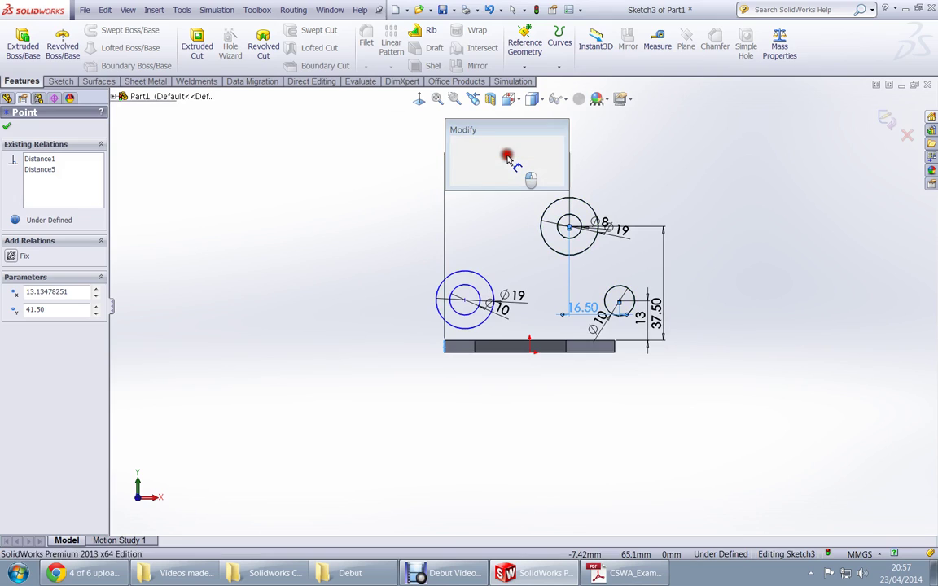
text(39.5)
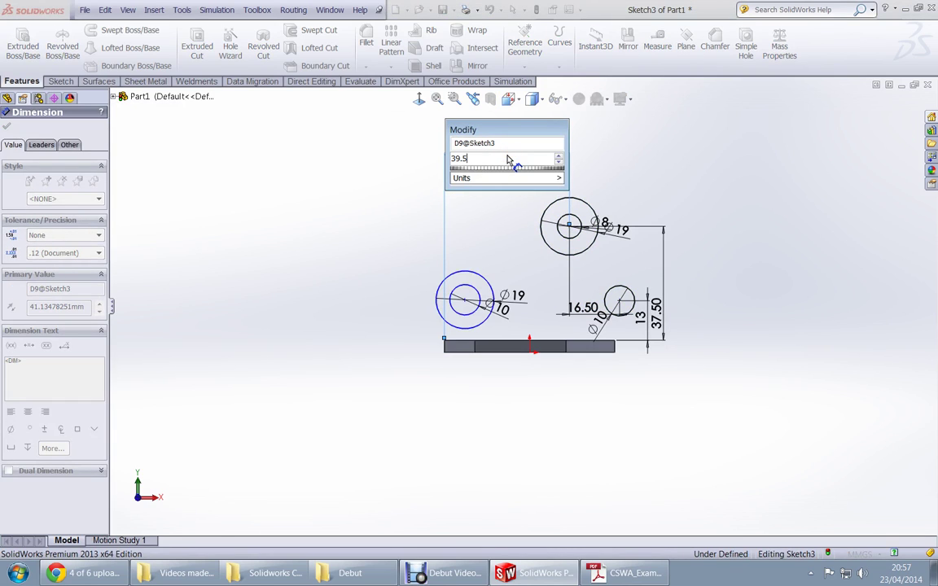
key(Return)
key(alt+Tab)
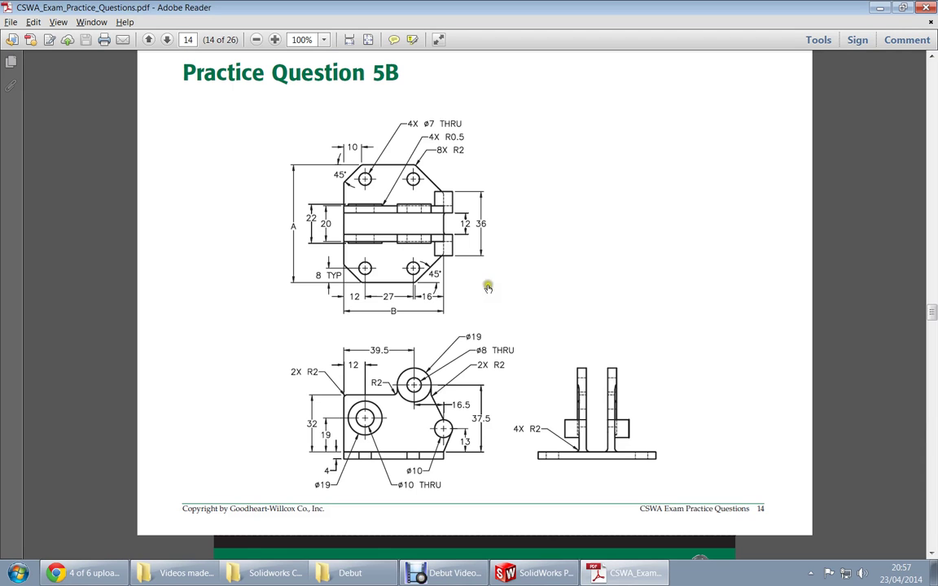
key(alt+Tab)
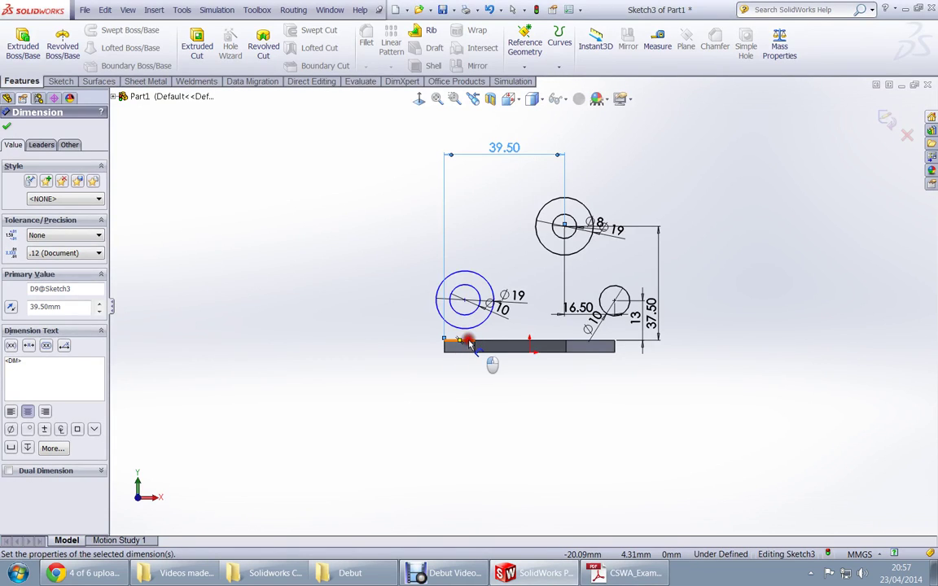
Dimension the left circles' centre 19 above the plate and 12 from the bar's left corner.
click(470, 343)
click(464, 301)
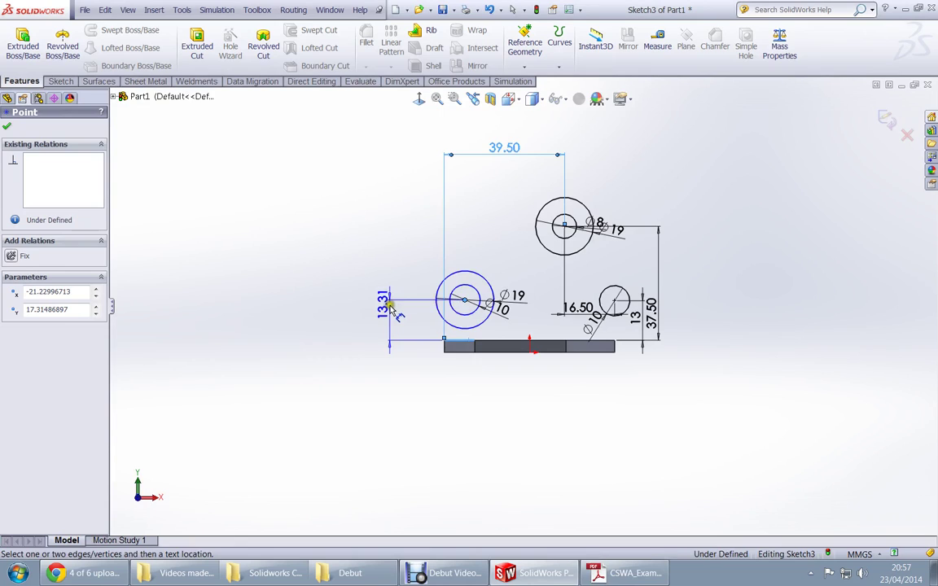
click(391, 307)
text(19)
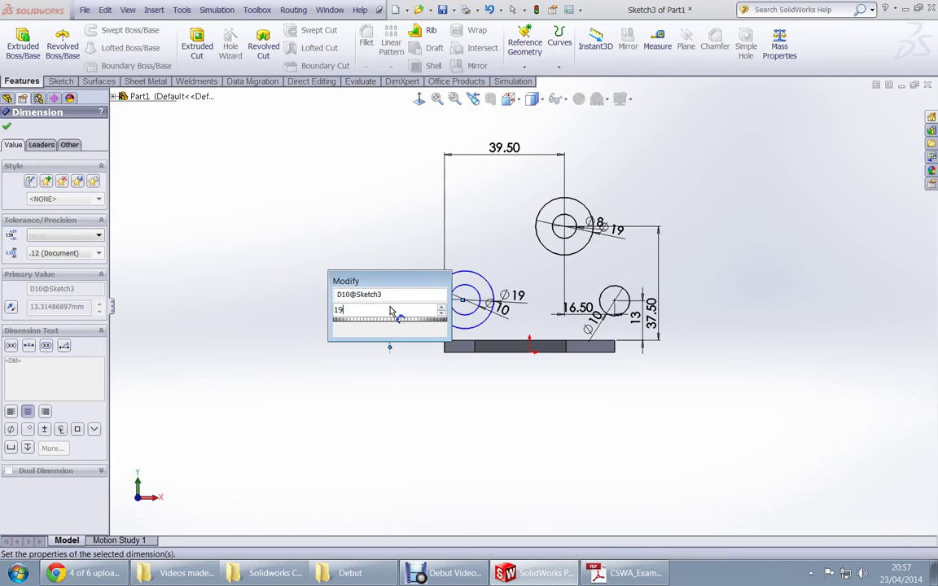
key(Return)
key(alt+Tab)
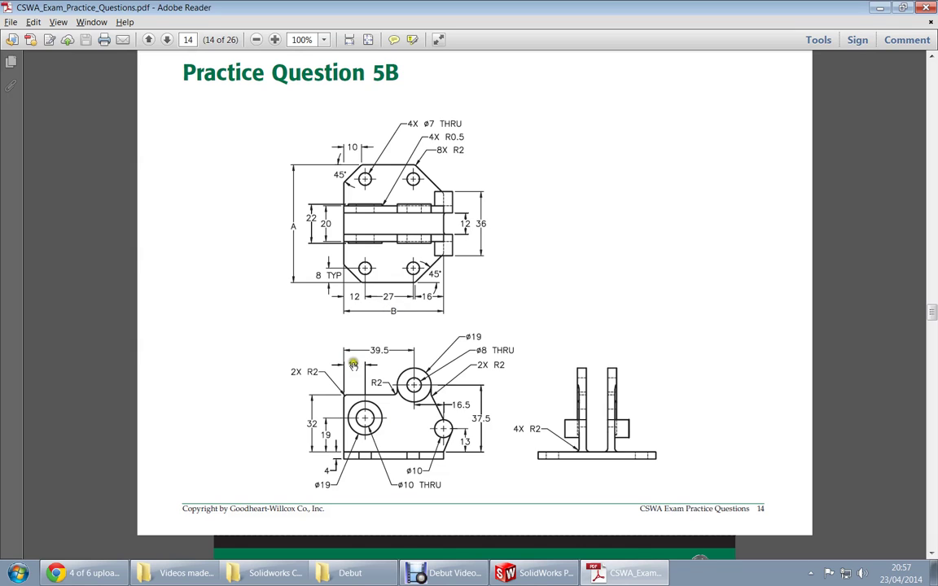
key(alt+Tab)
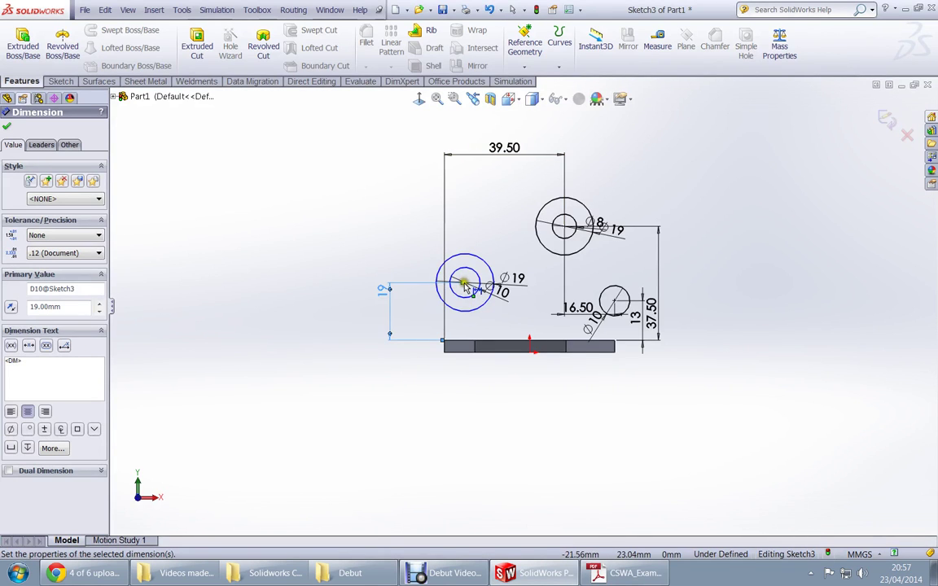
click(443, 342)
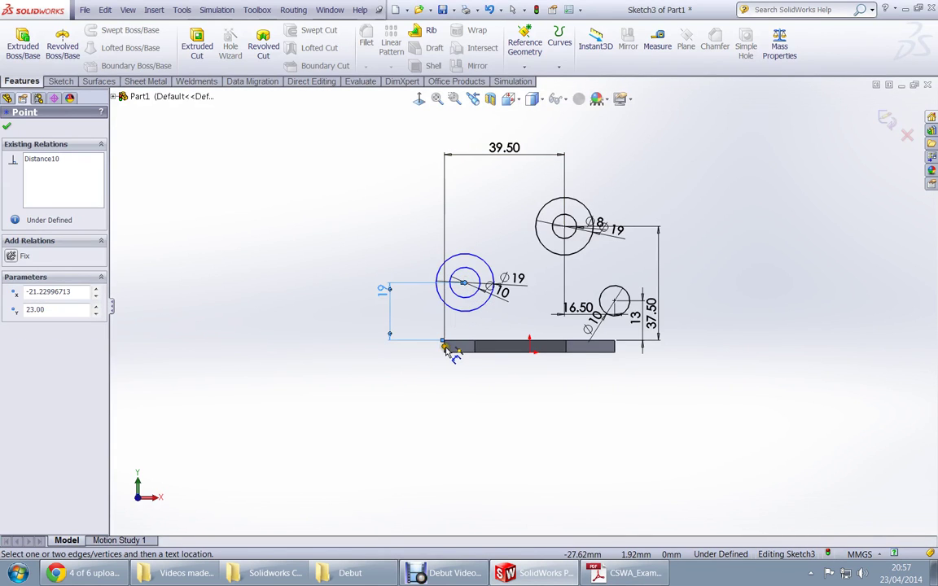
drag(444, 345, 454, 218)
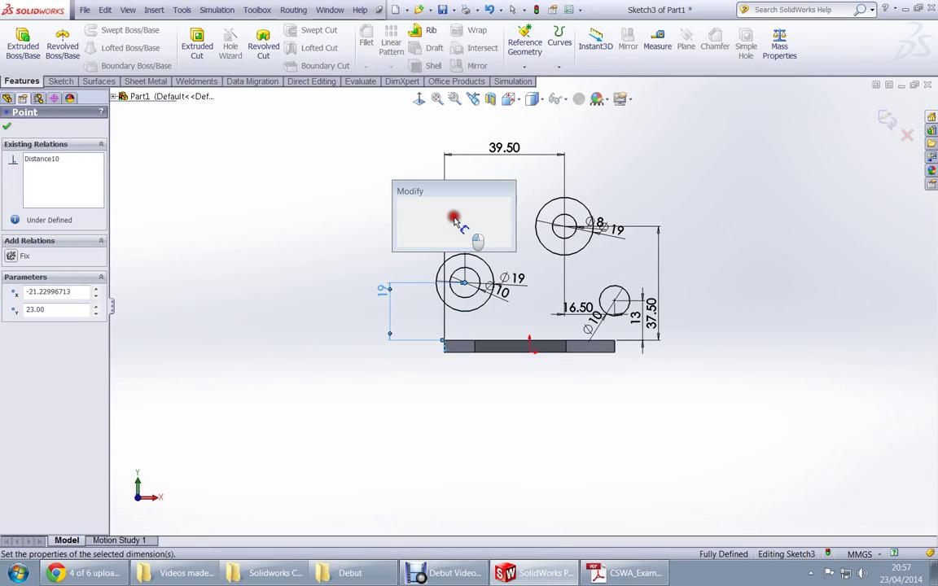
text(12)
key(Return)
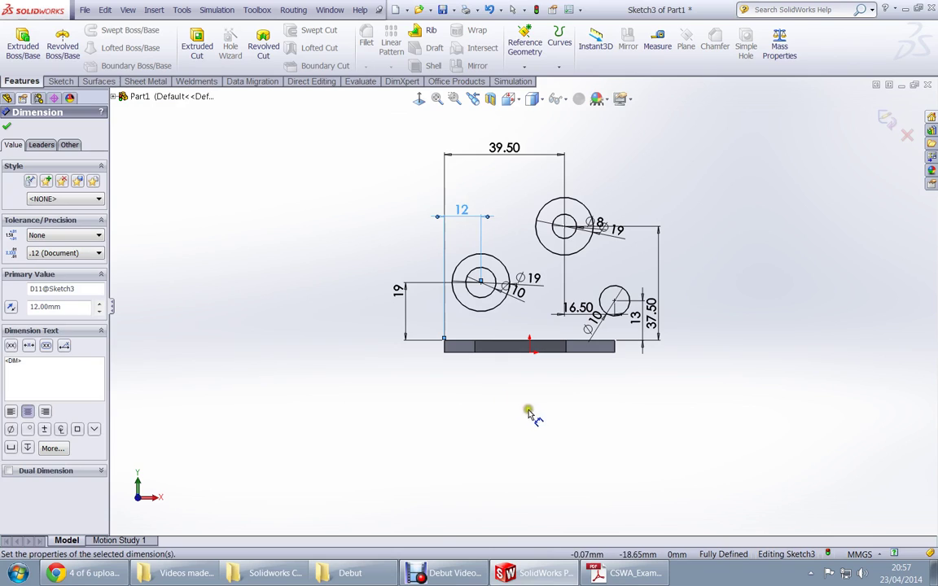
right_drag(532, 412, 499, 433)
key(alt+Tab)
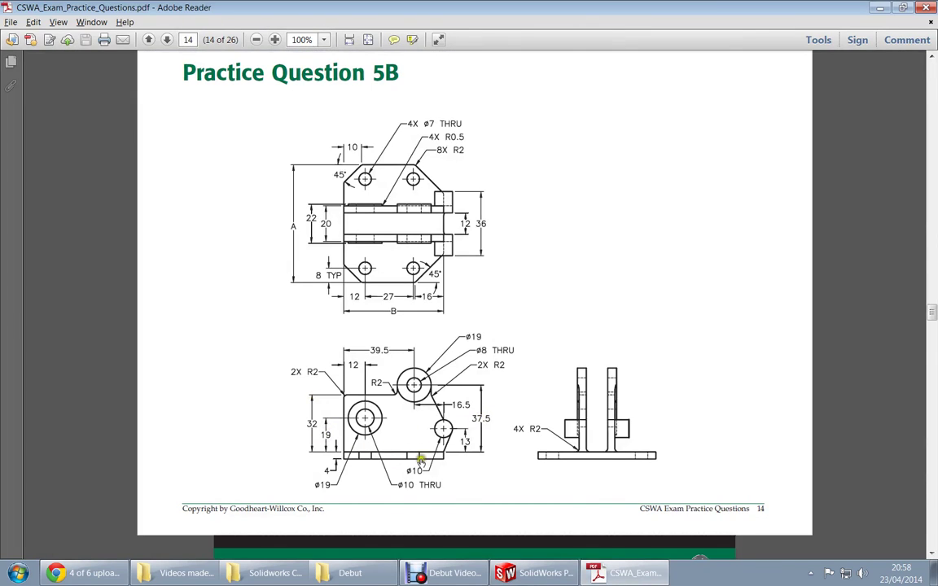
key(alt+Tab)
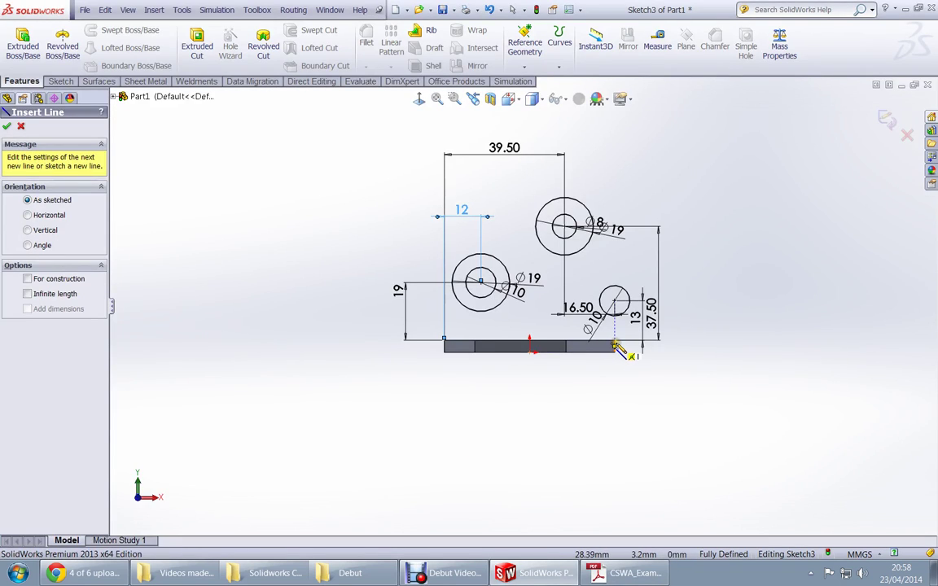
Draw the plate's base edge, left vertical edge and top edge ending on the large circle.
click(615, 343)
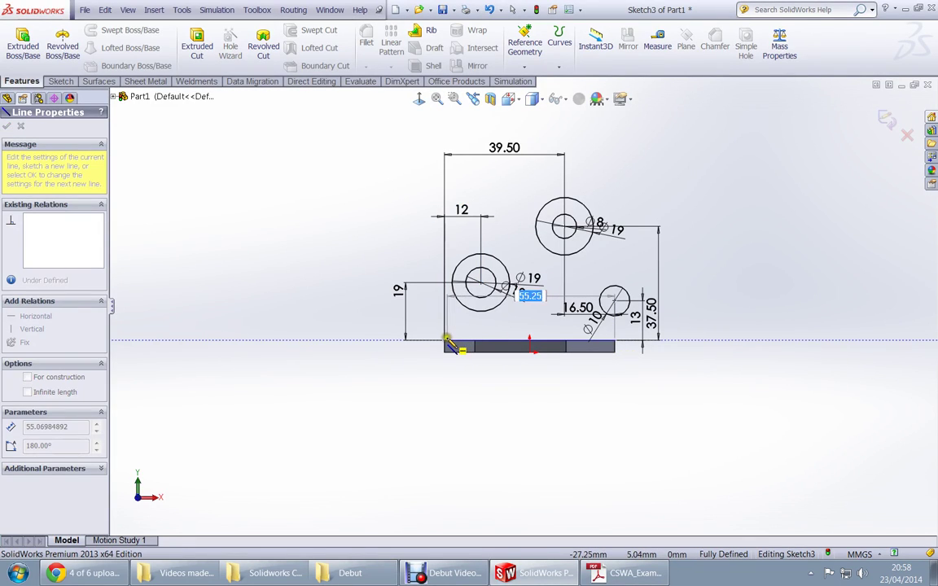
click(444, 342)
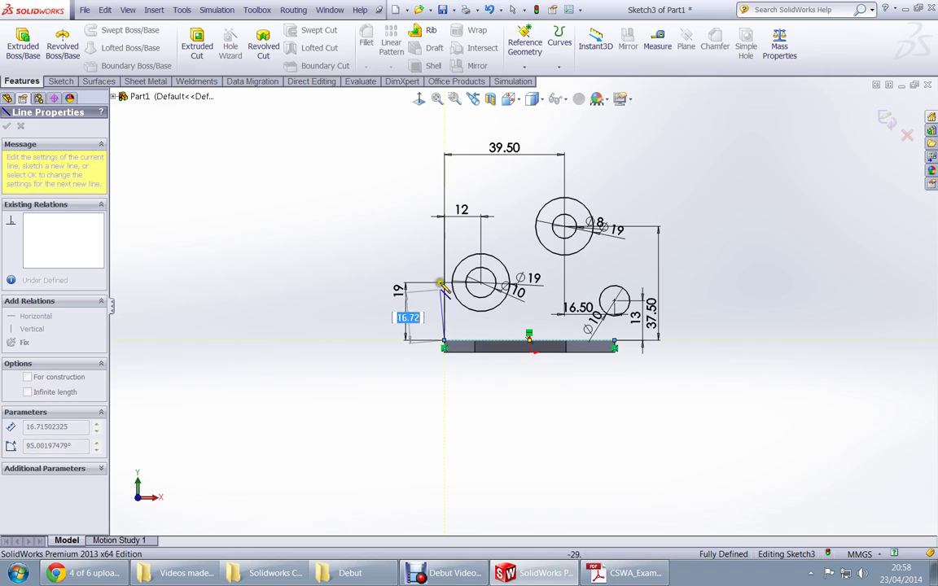
key(alt+Tab)
key(alt+Tab)
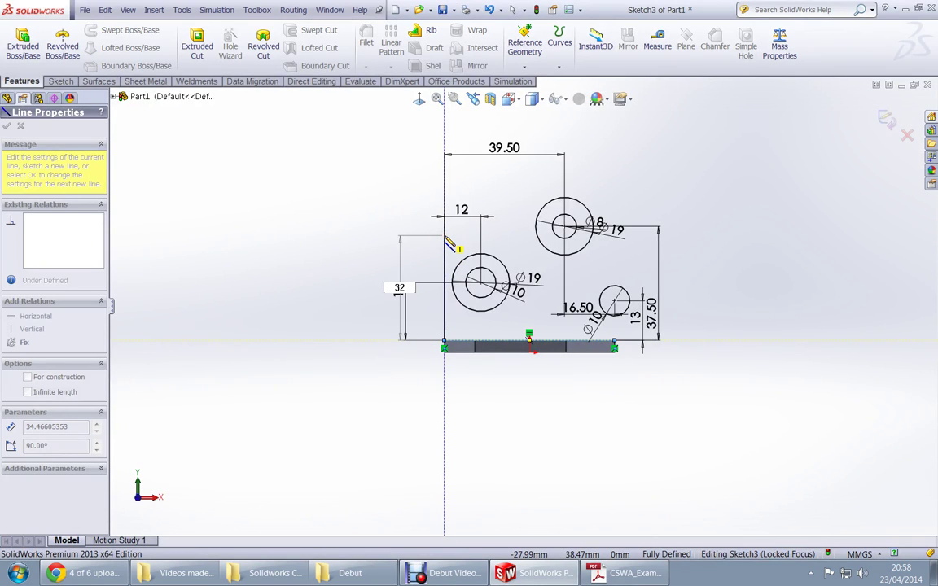
click(446, 242)
key(alt+Tab)
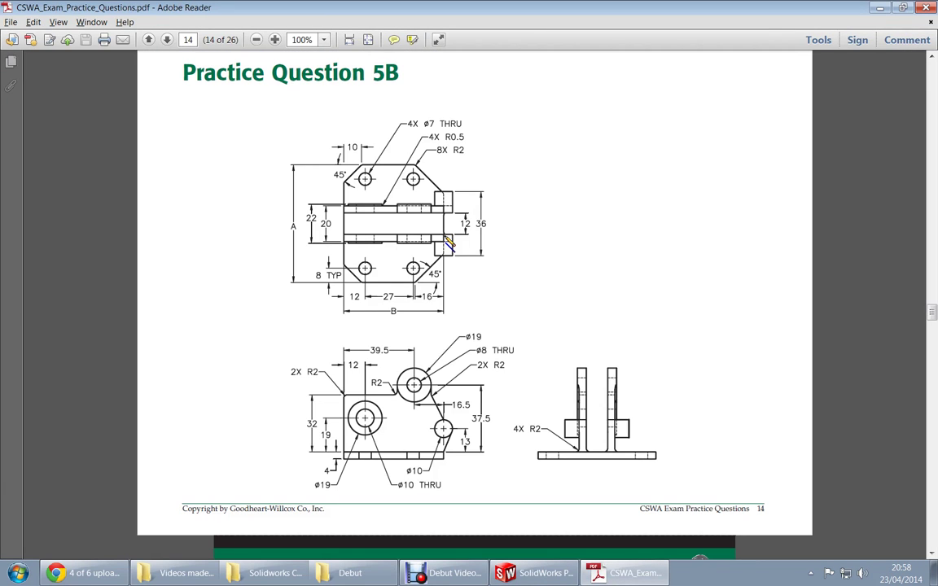
key(alt+Tab)
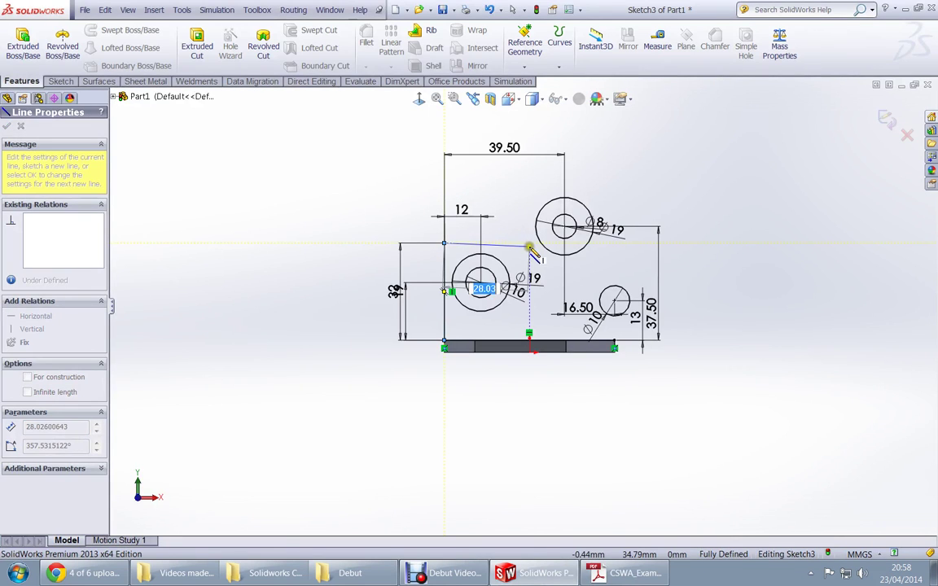
click(541, 244)
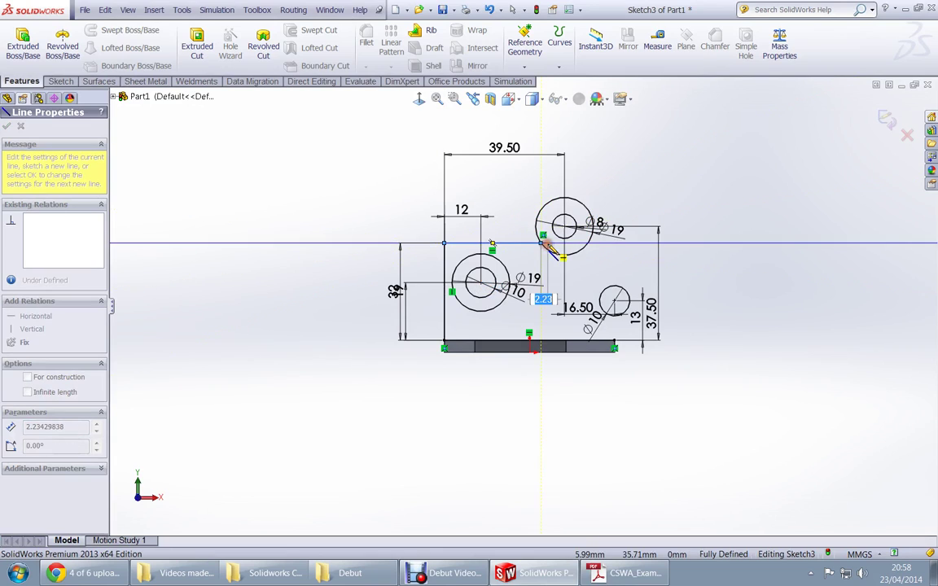
click(544, 266)
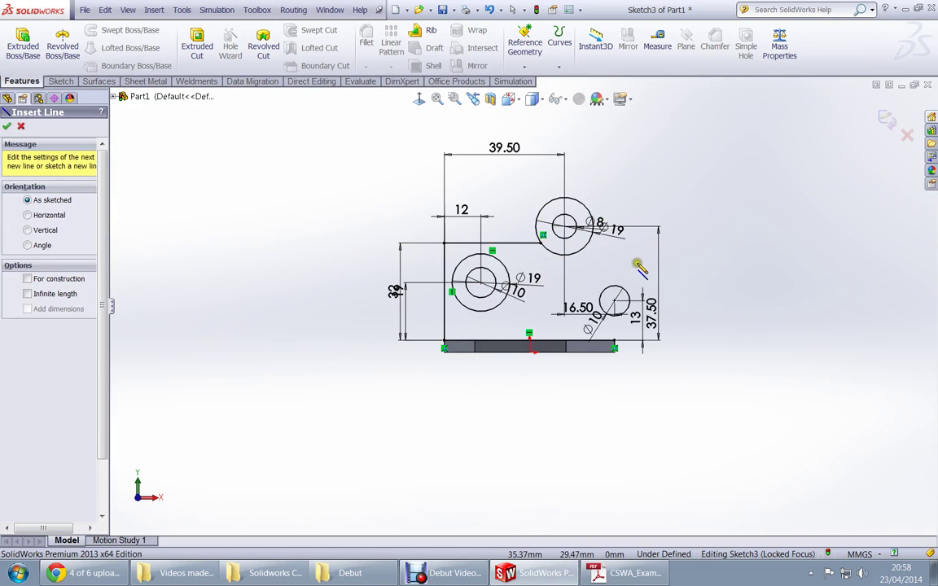
key(alt+Tab)
key(alt+Tab)
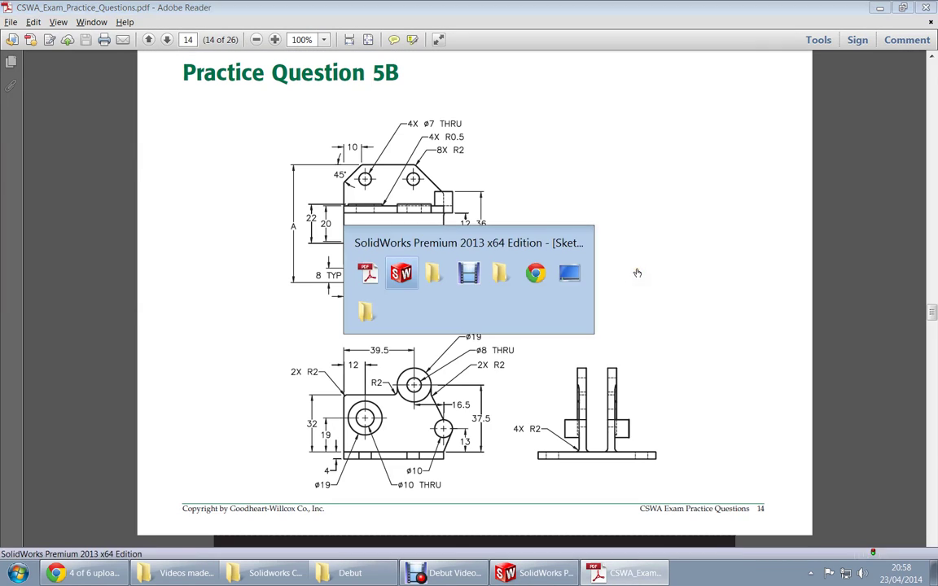
Draw slanted lines tangent to the small circle and linking it to the large circle.
click(617, 345)
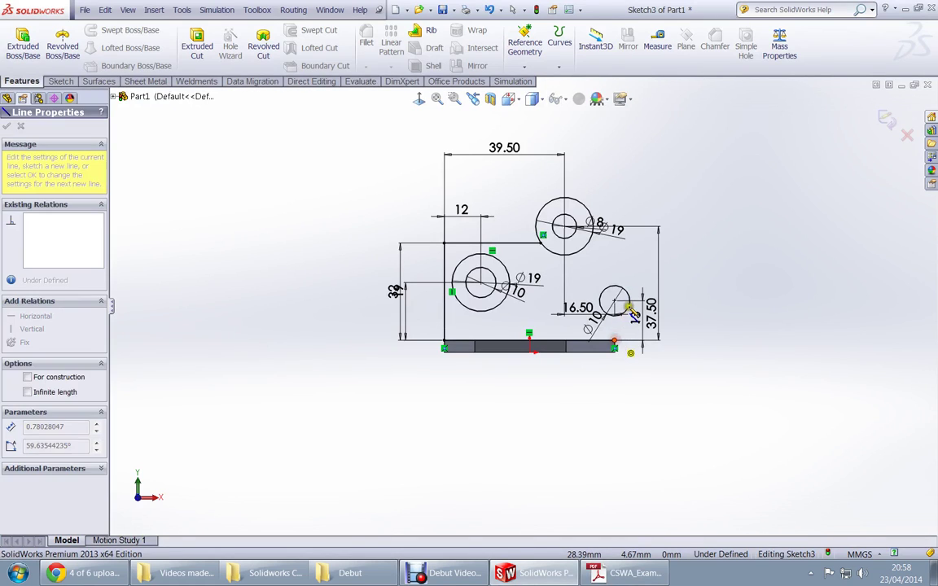
scroll(603, 310, down, 3)
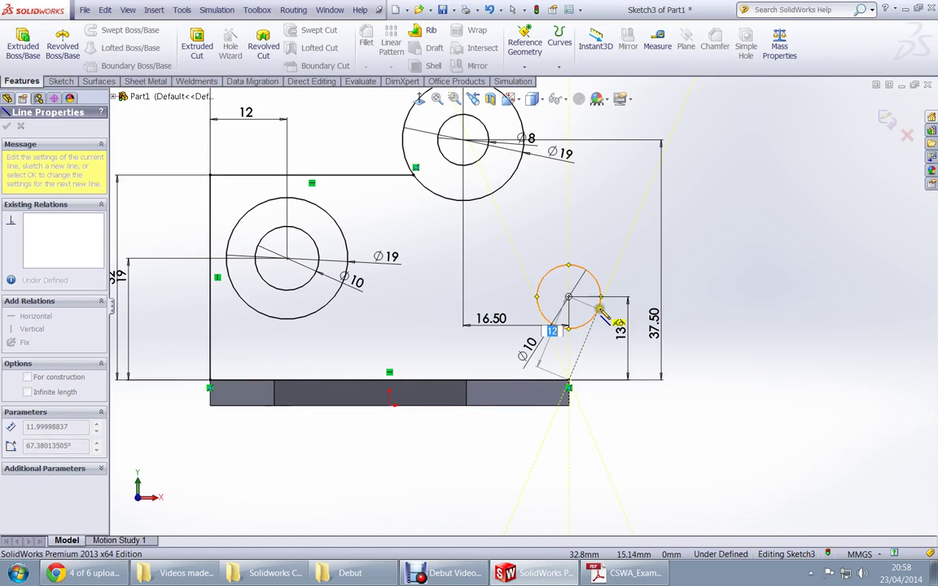
click(599, 309)
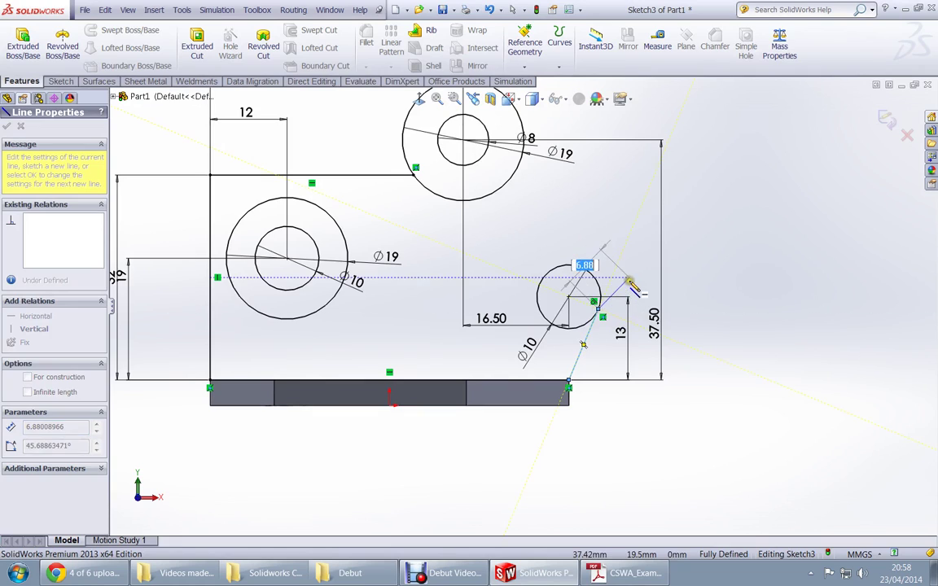
double_click(593, 340)
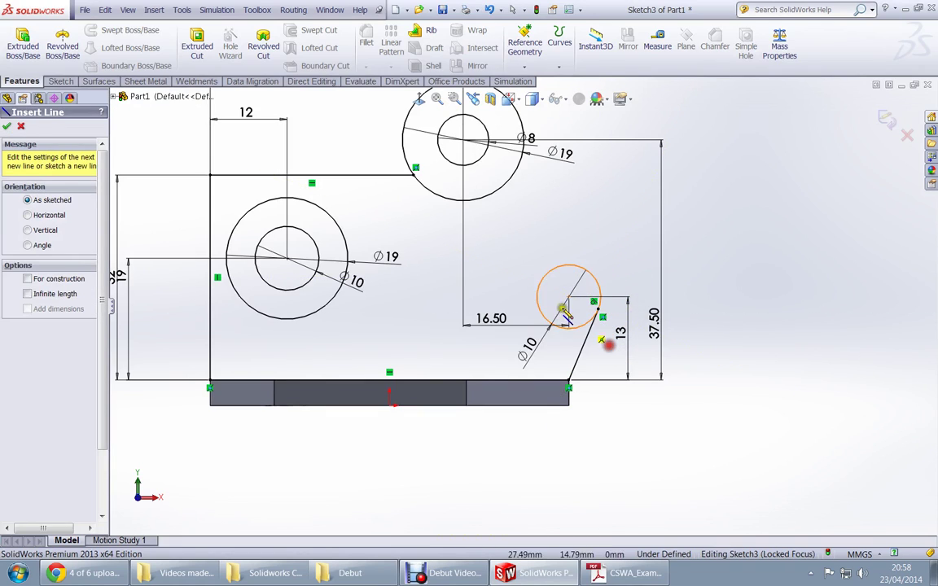
key(alt+Tab)
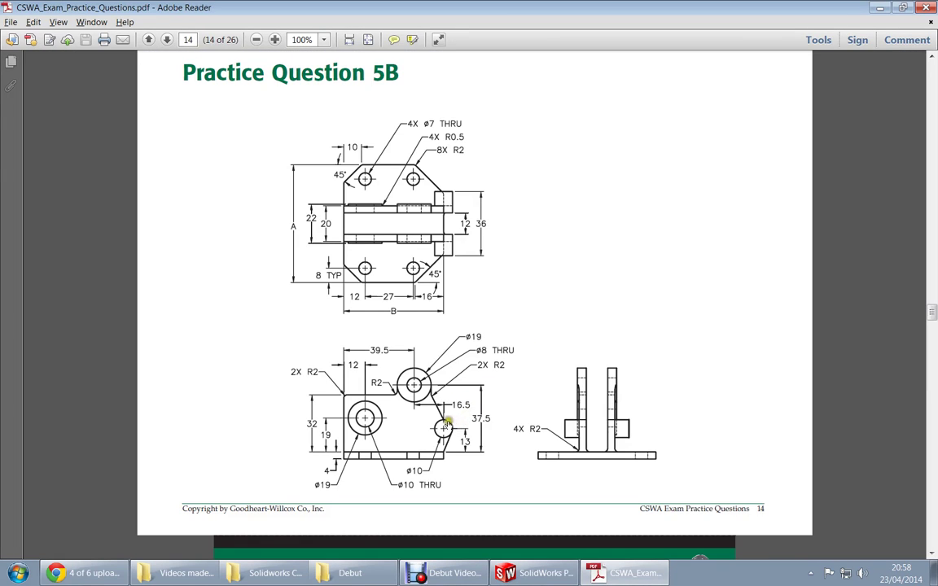
key(alt+Tab)
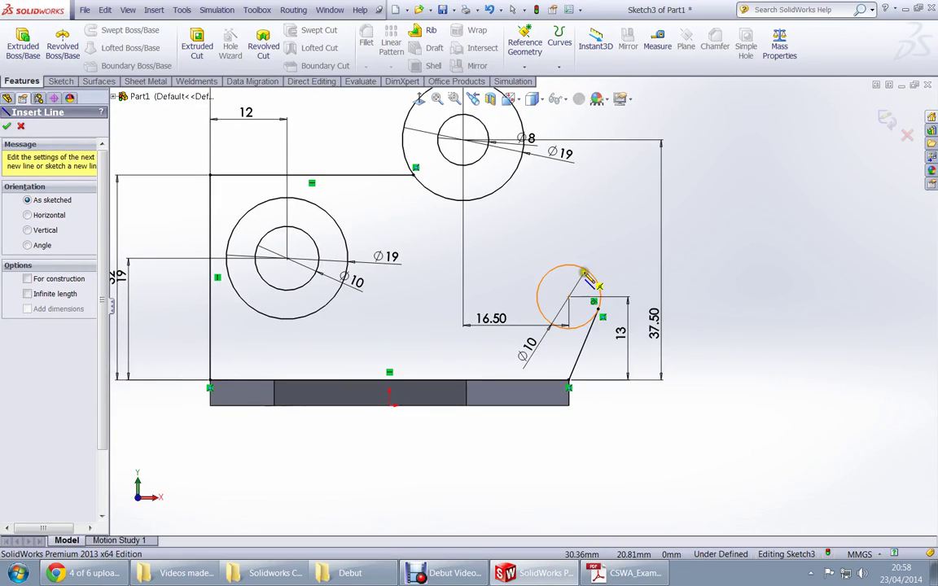
click(567, 265)
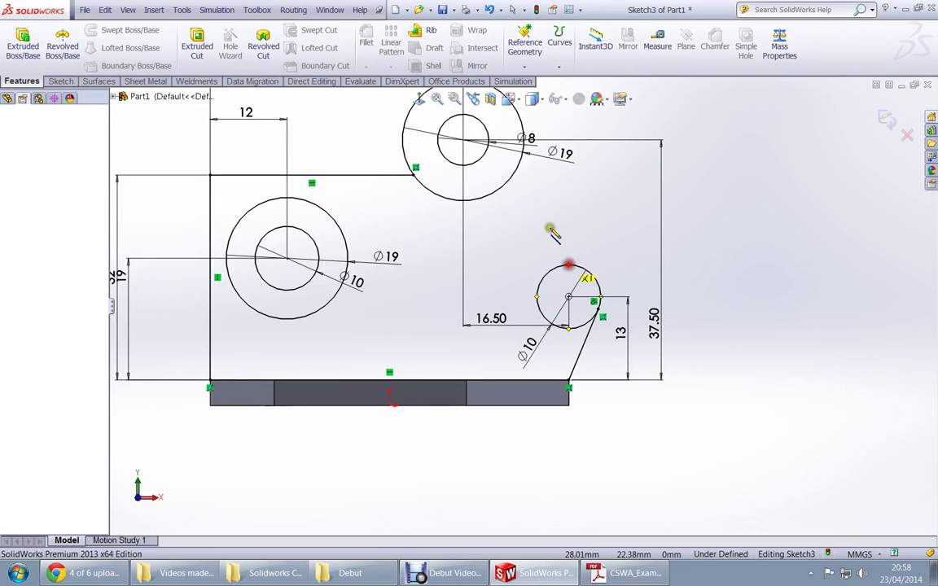
click(511, 171)
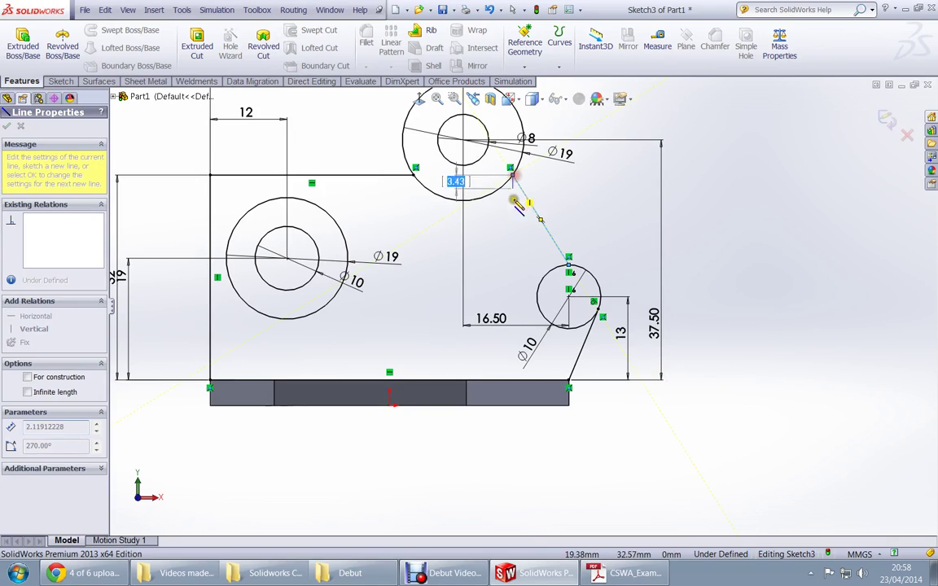
key(Escape)
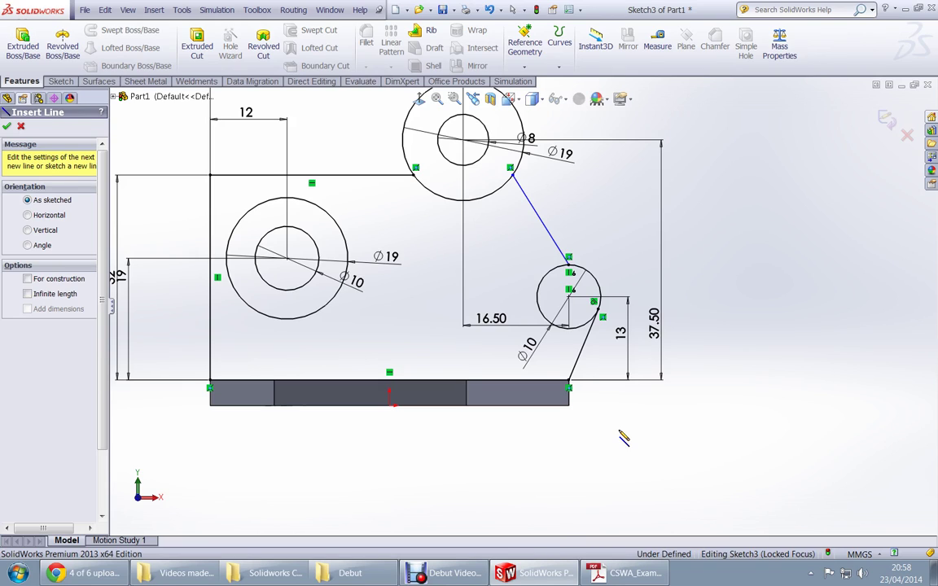
key(Escape)
Check the line end stays on the large circle and try selecting the top edge endpoints.
mouse_move(512, 172)
mouse_down()
mouse_move(499, 217)
mouse_move(513, 173)
mouse_up()
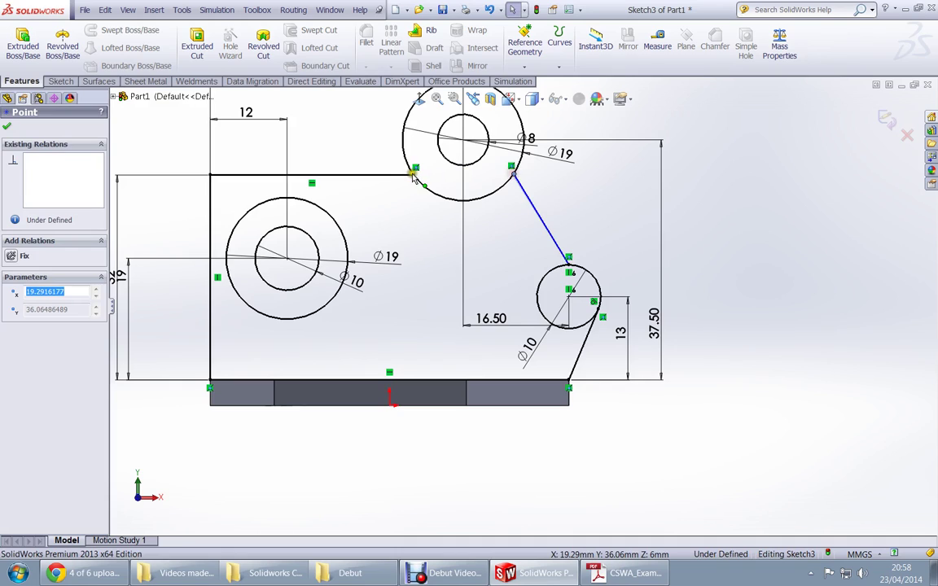
click(379, 174)
ctrl+click(409, 176)
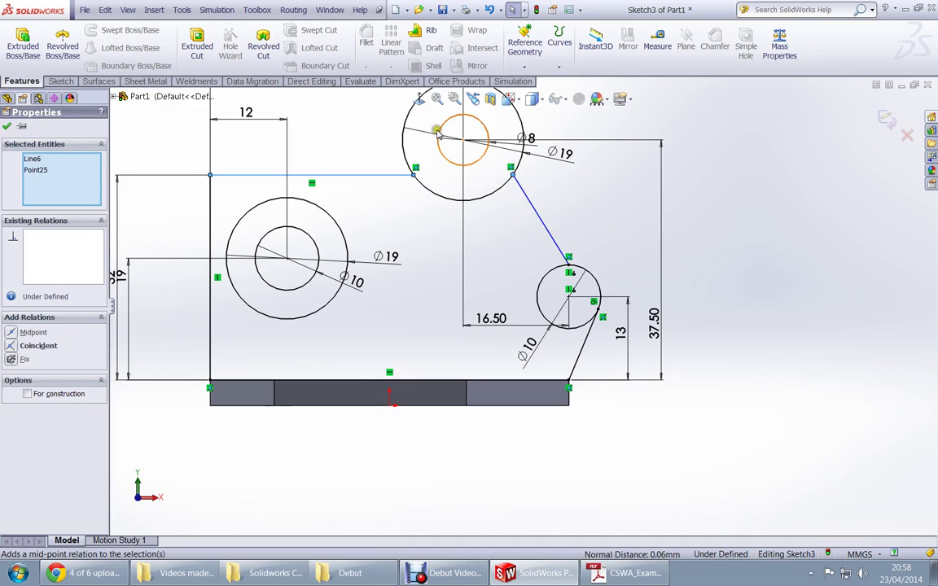
key(Escape)
click(512, 173)
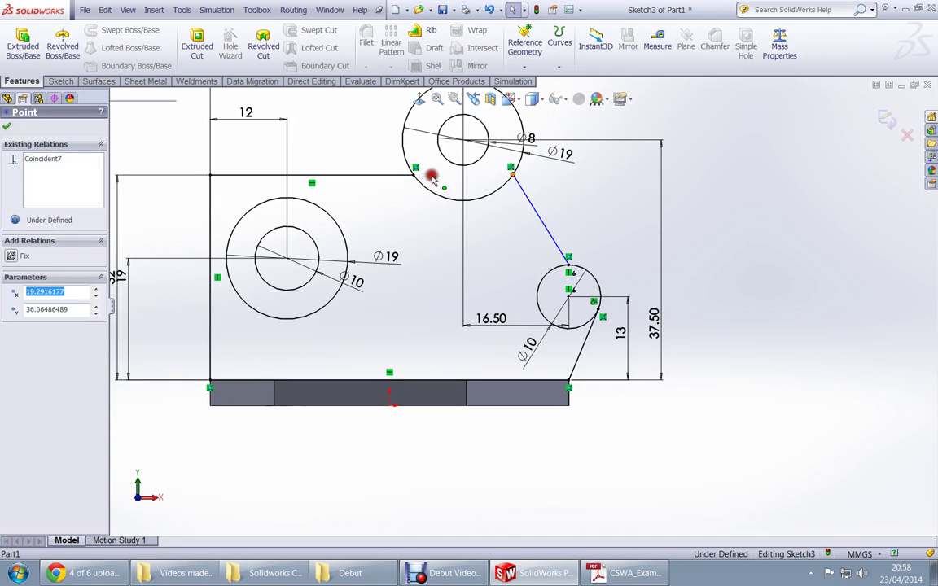
click(405, 175)
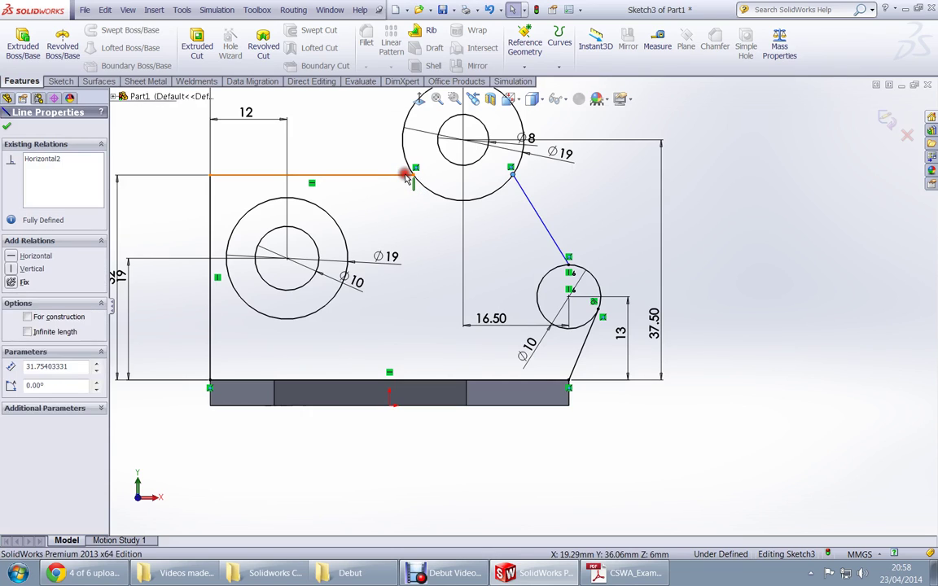
ctrl+click(415, 173)
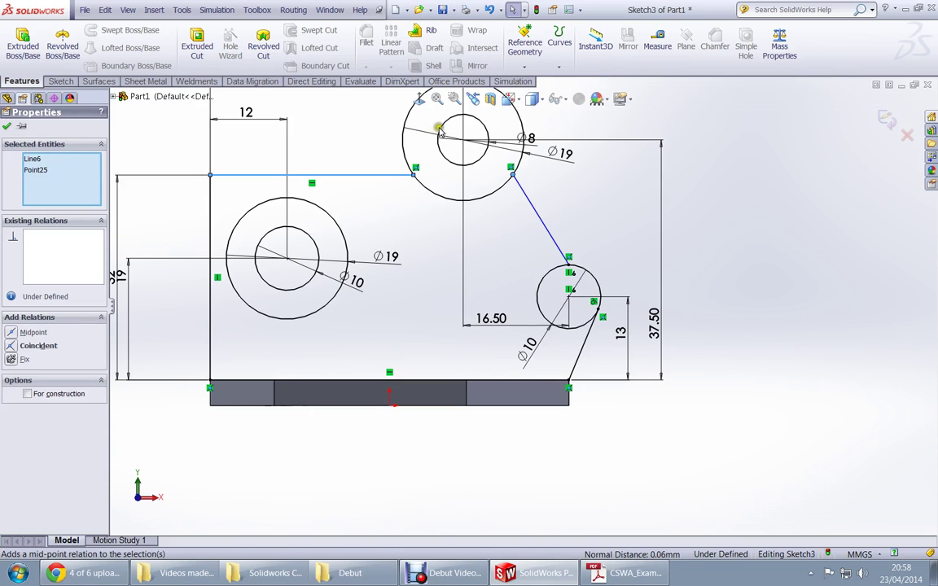
click(406, 234)
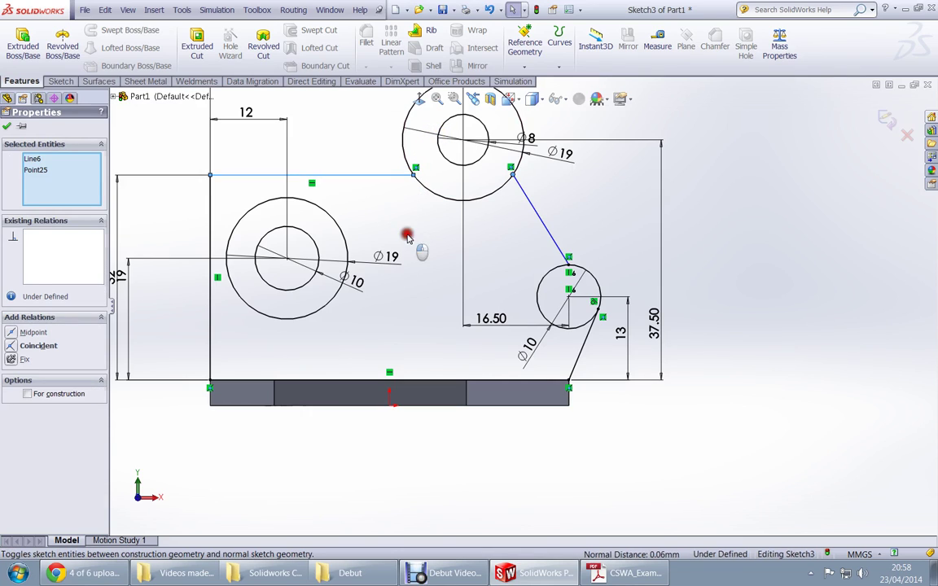
Make the slanted line's upper end horizontal with the top edge's endpoint.
click(512, 168)
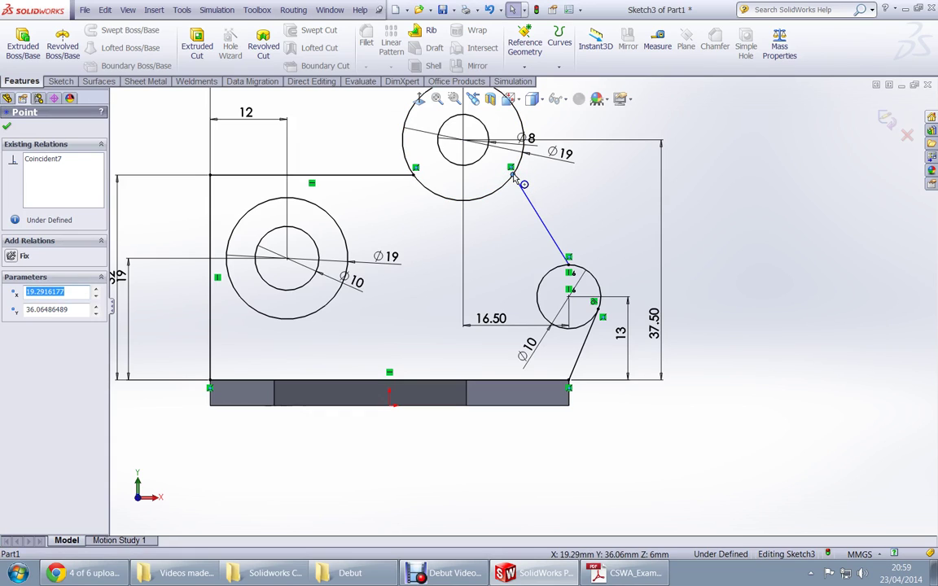
ctrl+click(415, 177)
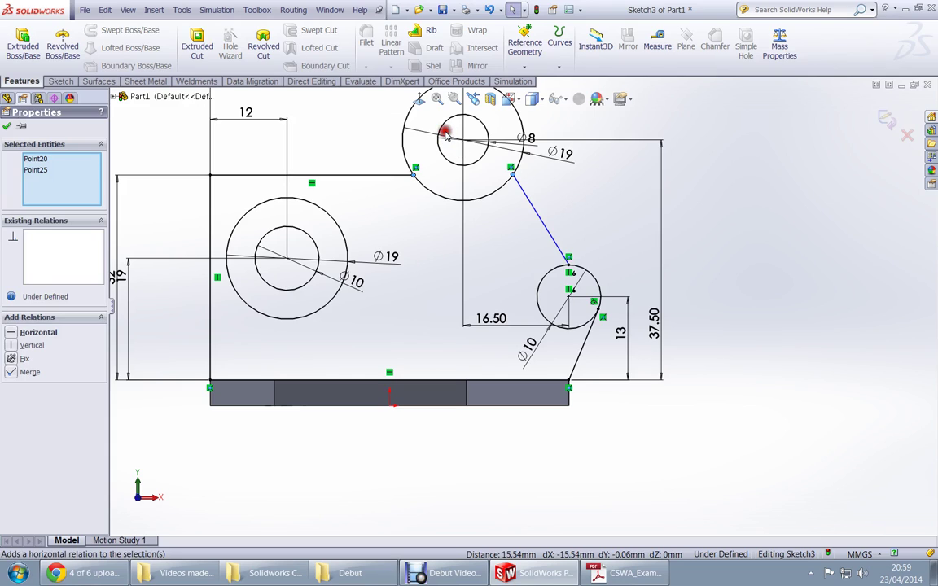
click(412, 241)
key(f)
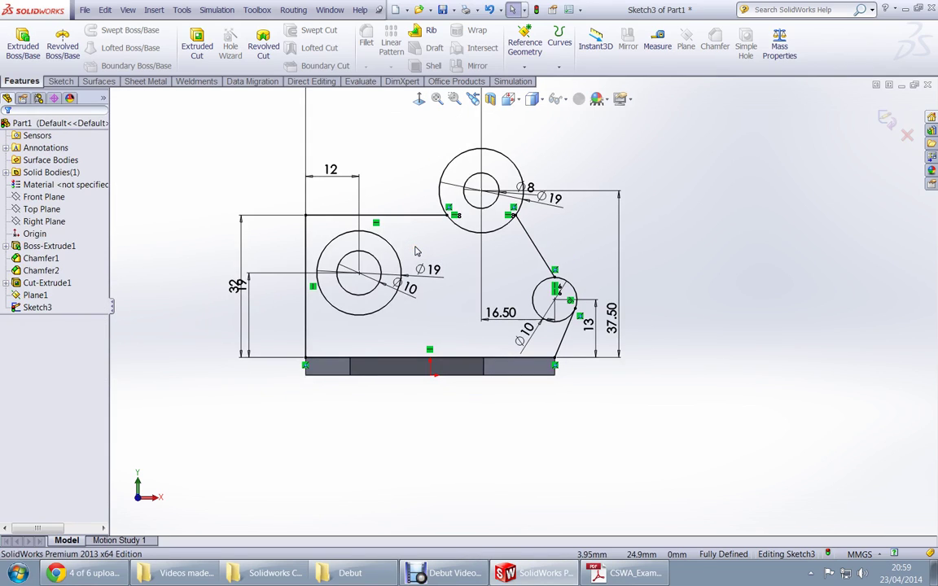
click(576, 324)
scroll(577, 323, down, 4)
scroll(529, 309, up, 3)
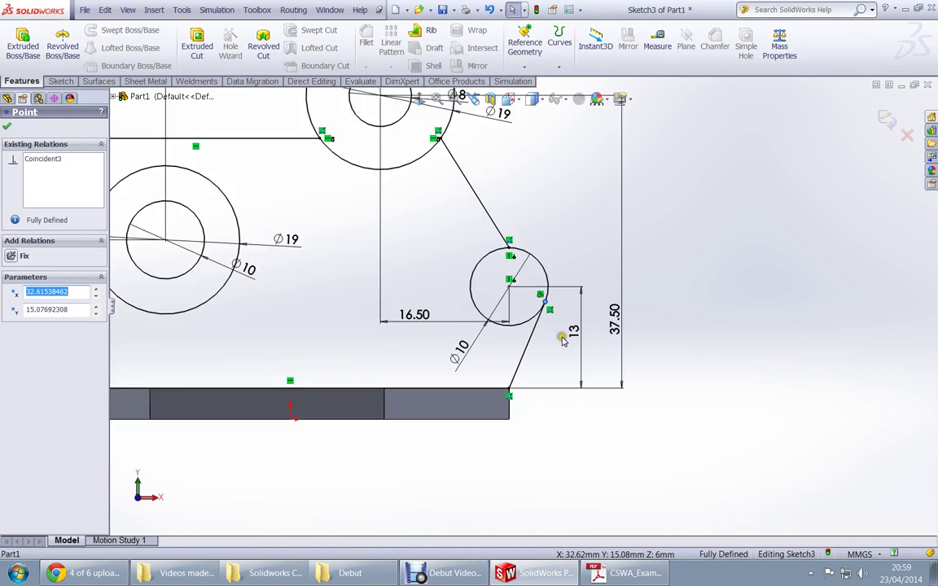
key(alt+Tab)
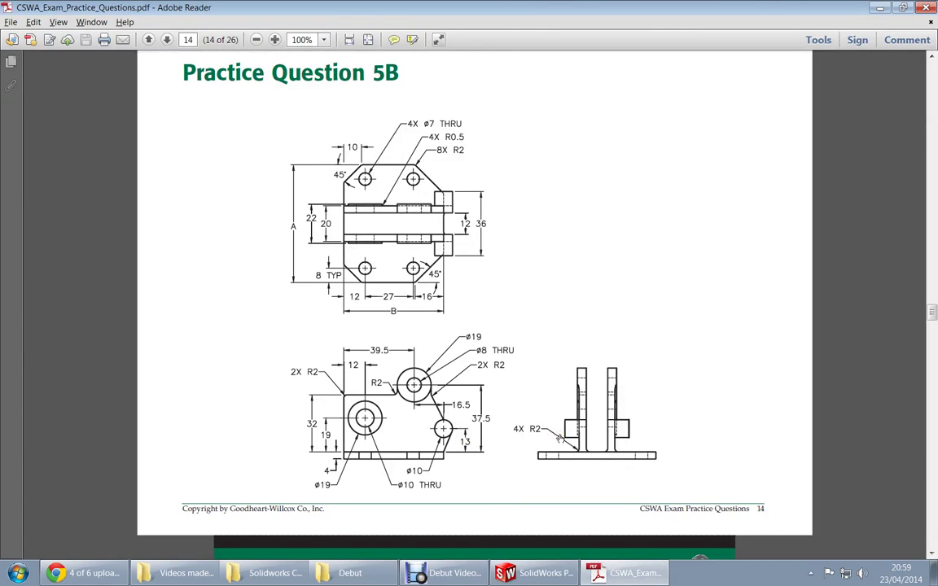
key(alt+Tab)
key(alt+Tab)
scroll(494, 442, up, 1)
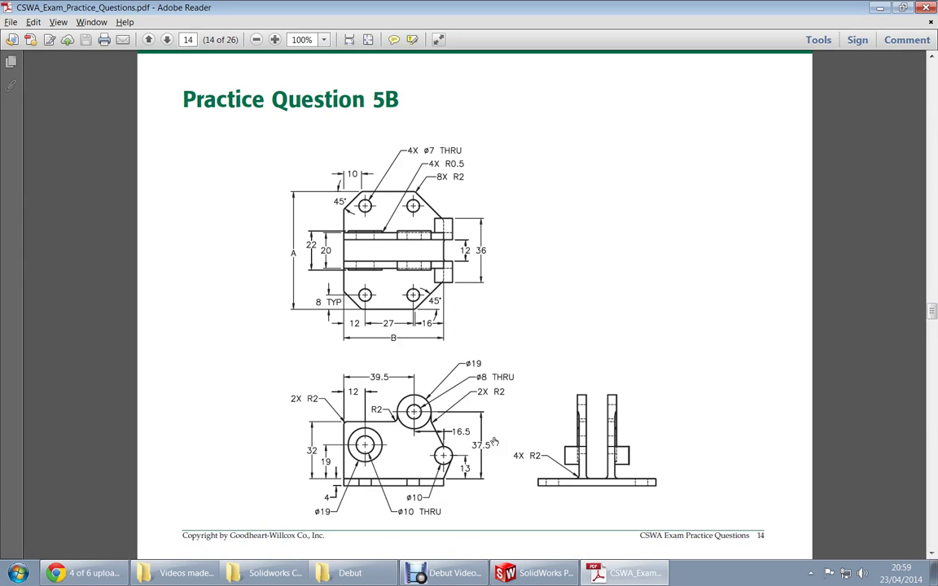
key(alt+Tab)
scroll(486, 433, up, 2)
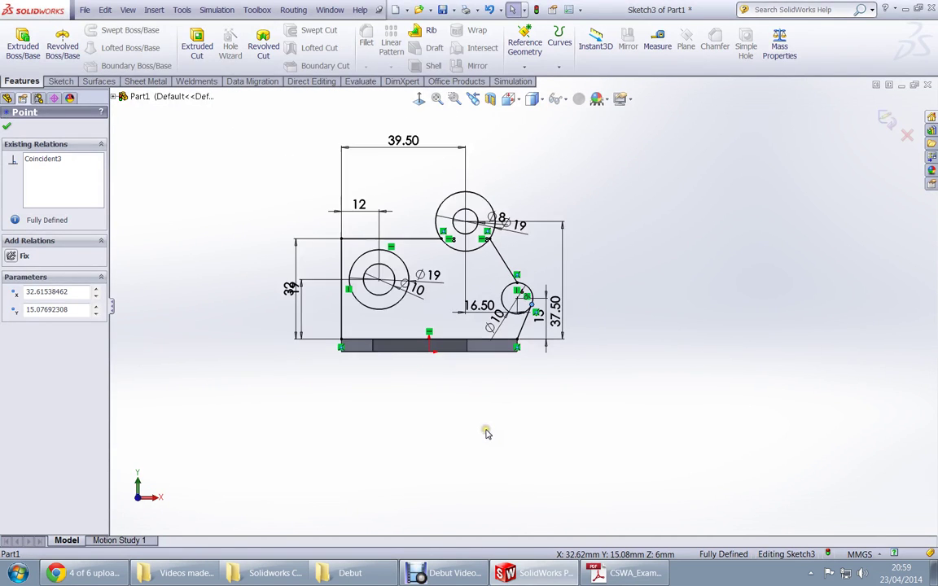
key(alt+Tab)
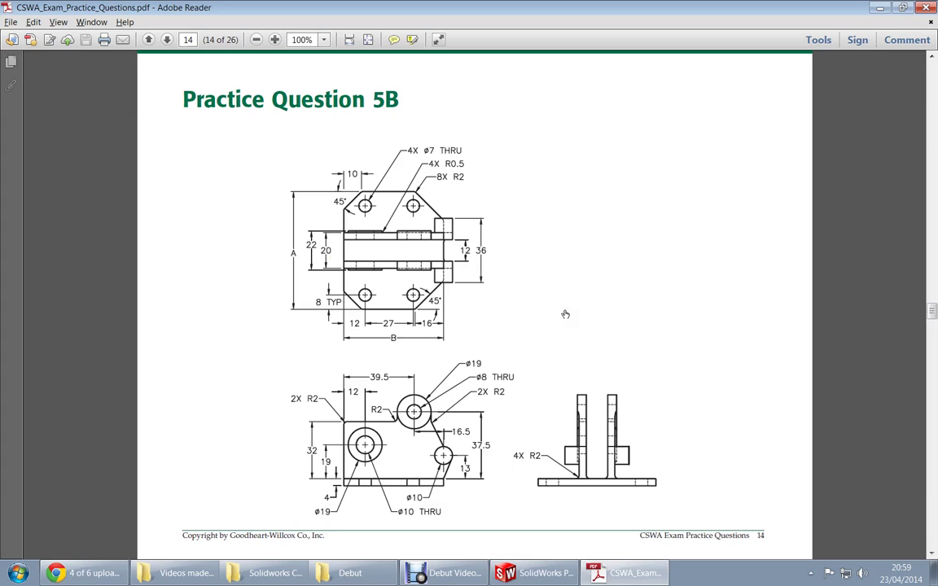
key(alt+Tab)
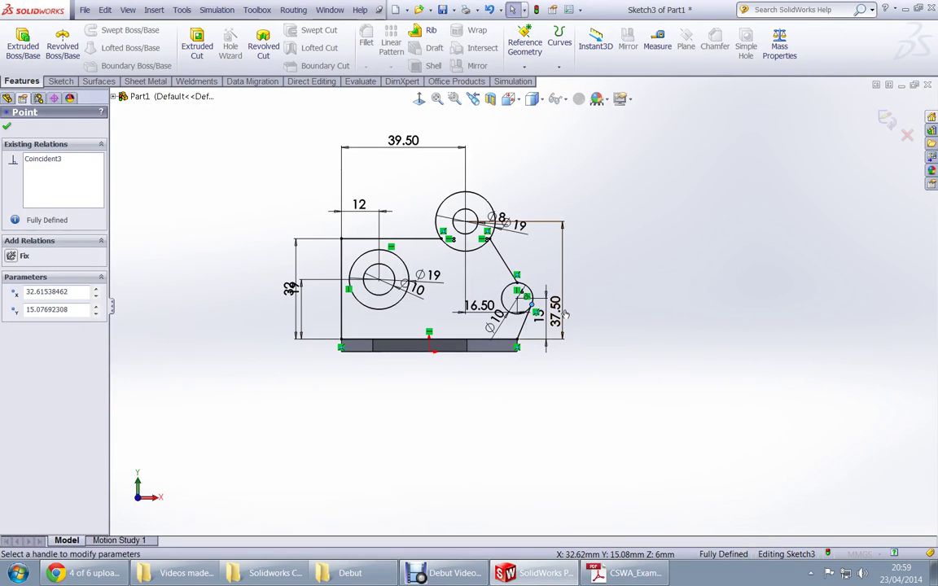
key(e)
Extrude the Sketch3 plate region 4 mm Blind into the upright plate.
click(439, 315)
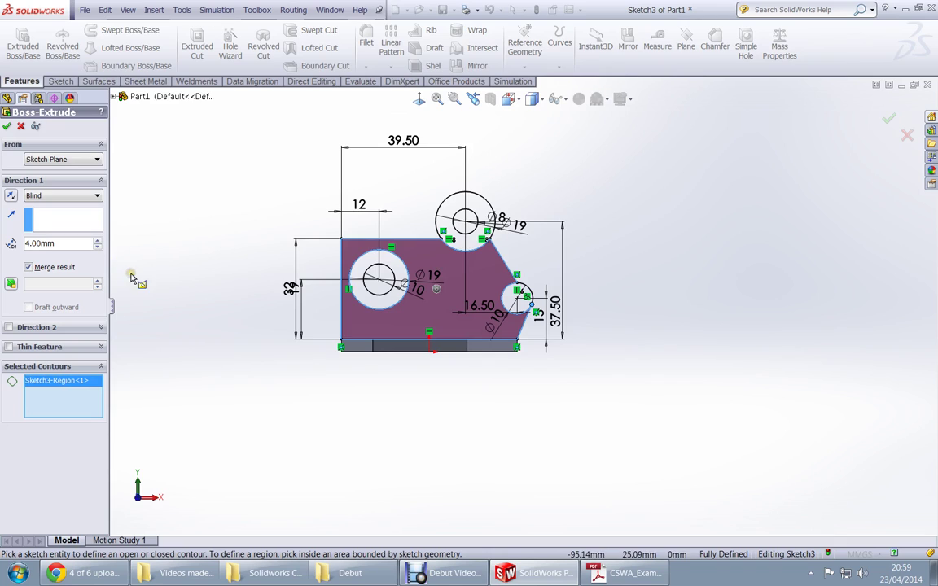
click(8, 127)
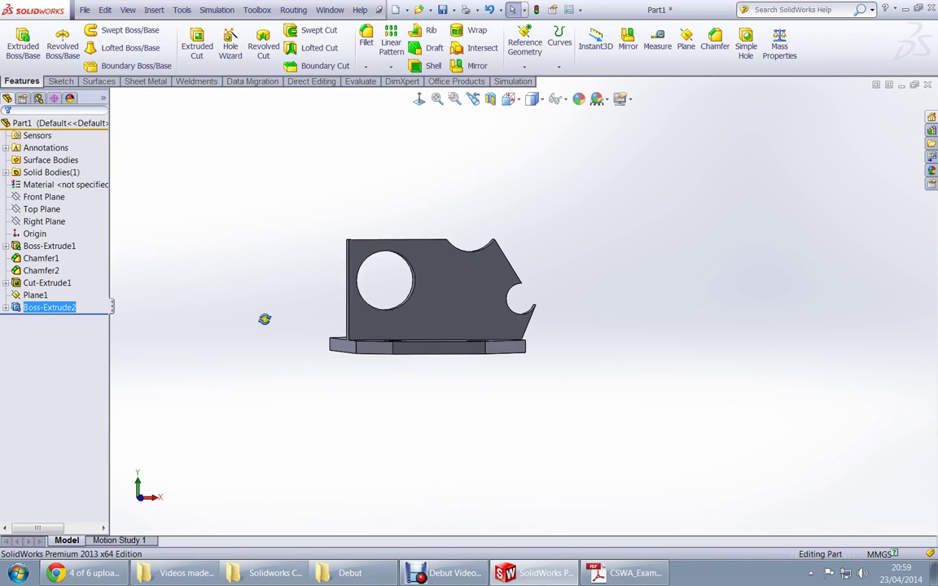
mouse_move(264, 318)
middle_down()
mouse_move(477, 359)
mouse_move(419, 390)
mouse_move(444, 379)
mouse_move(411, 364)
mouse_move(440, 377)
mouse_move(388, 402)
mouse_move(383, 383)
mouse_move(416, 255)
middle_up()
Select Sketch3 under Boss-Extrude2 to reuse it for a new extrusion.
key(f)
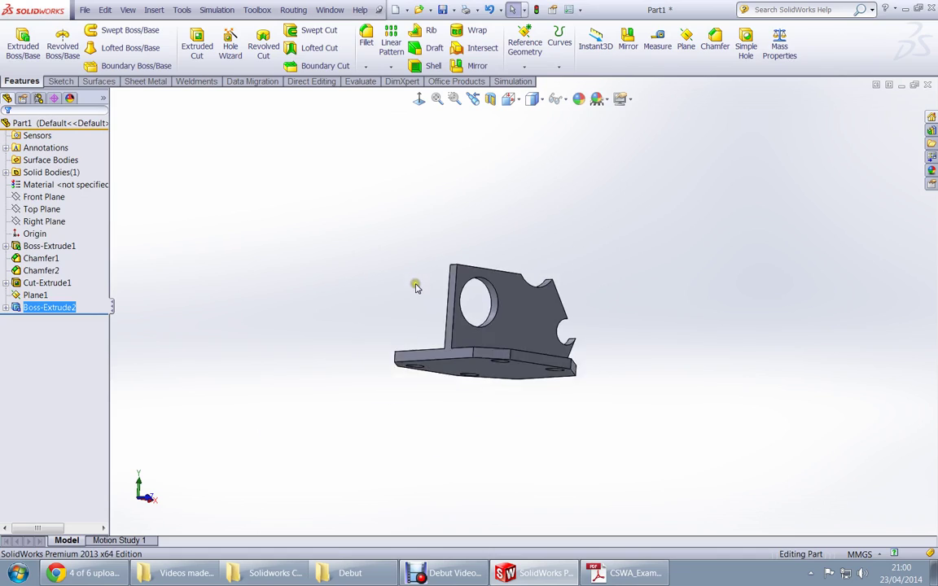
click(7, 308)
click(42, 319)
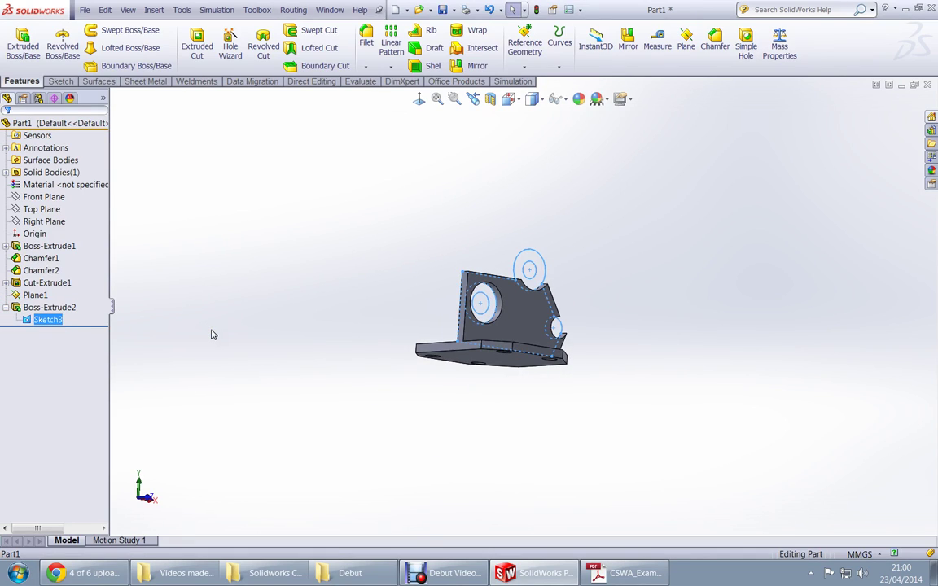
key(alt+Tab)
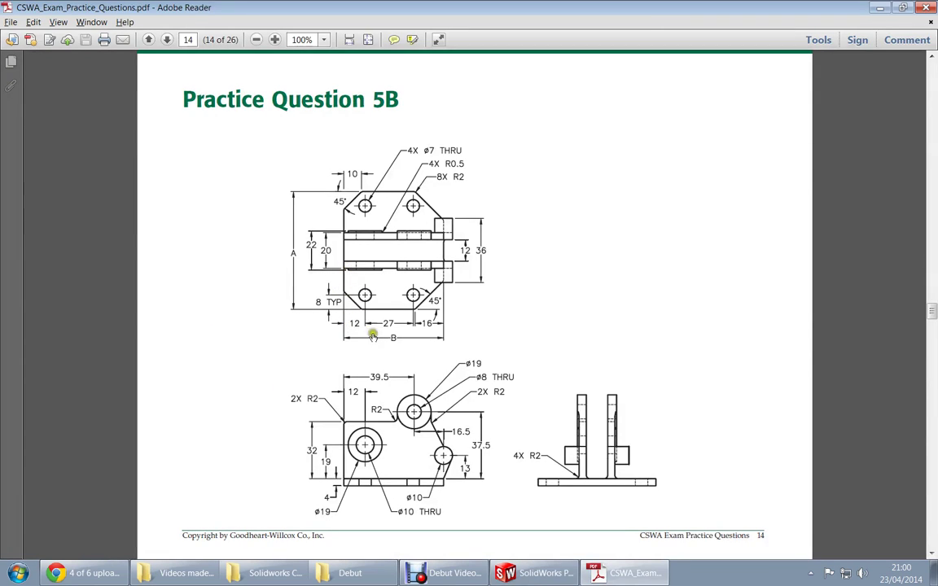
scroll(369, 313, up, 10)
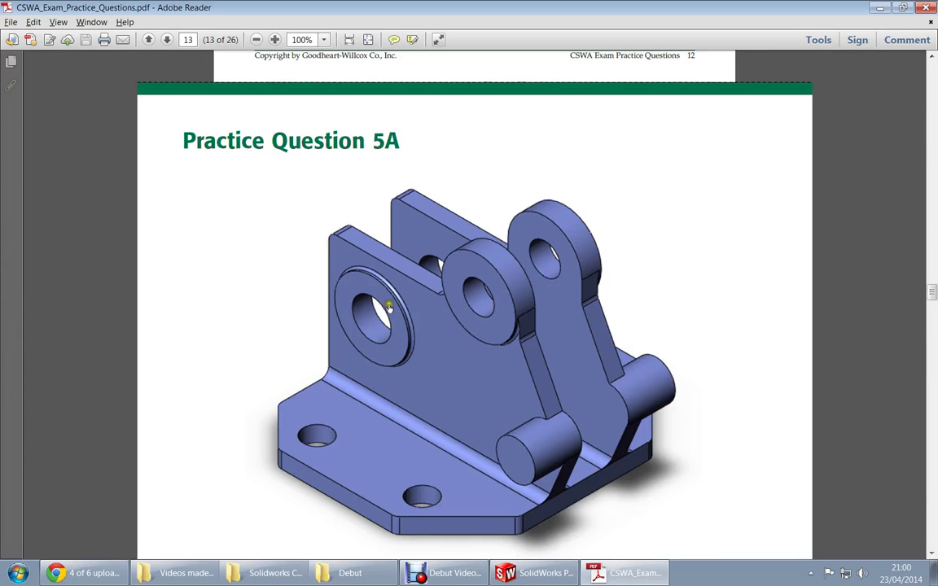
scroll(489, 342, down, 10)
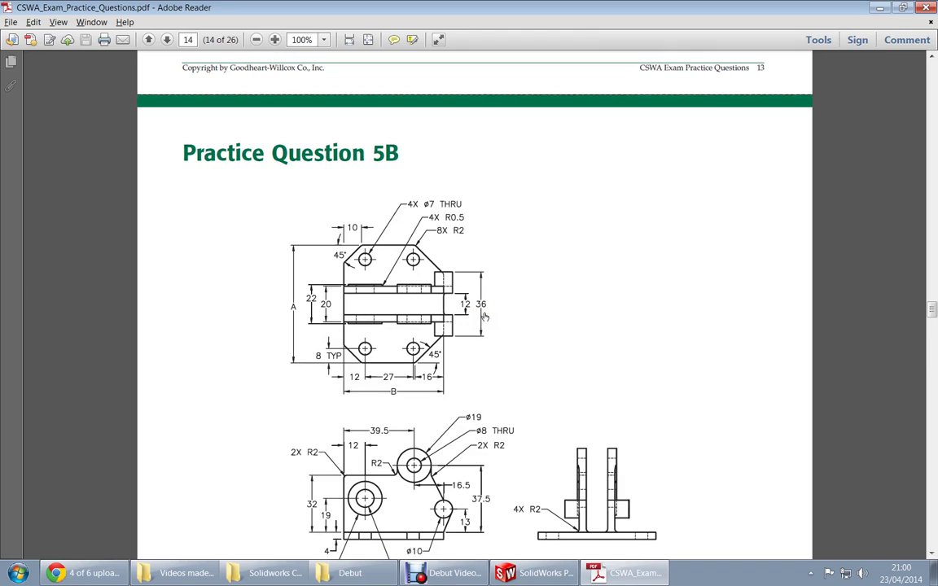
key(alt+Tab)
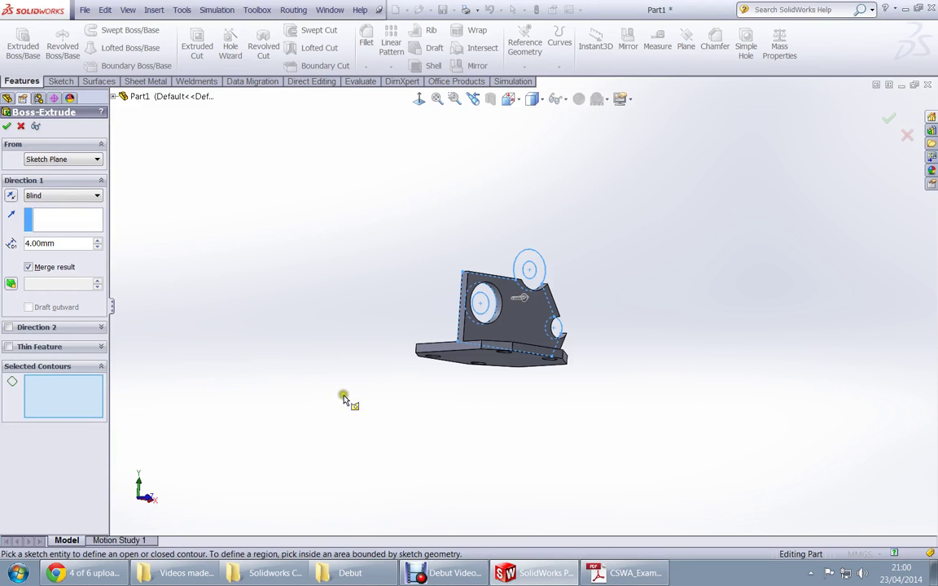
Extrude the rings around the large hole and upper hole 5 mm.
scroll(461, 303, down, 3)
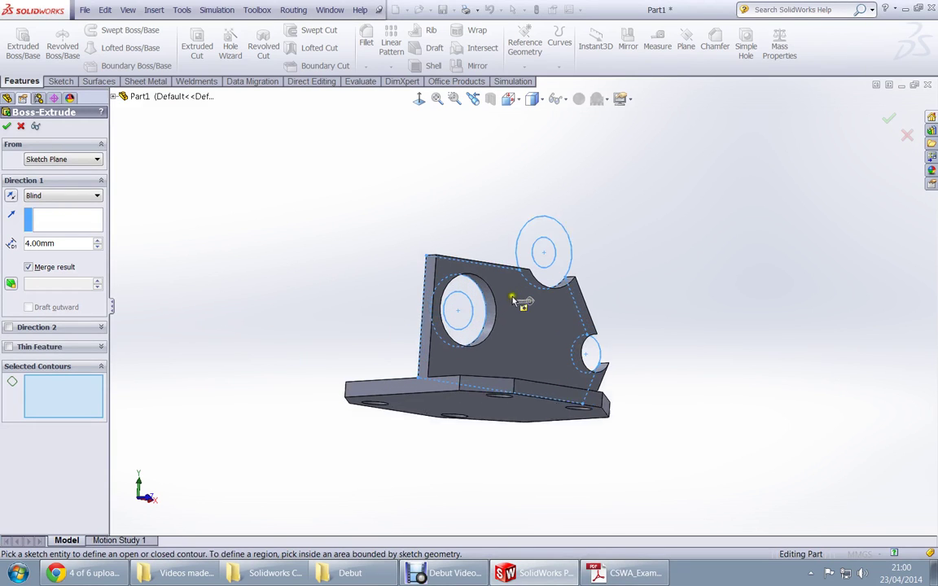
click(469, 342)
key(alt+Tab)
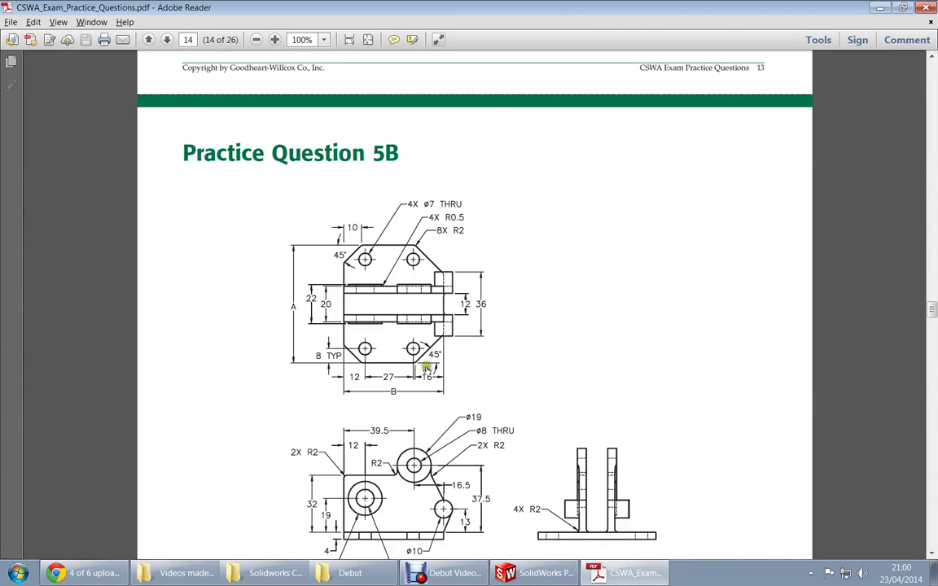
key(alt+Tab)
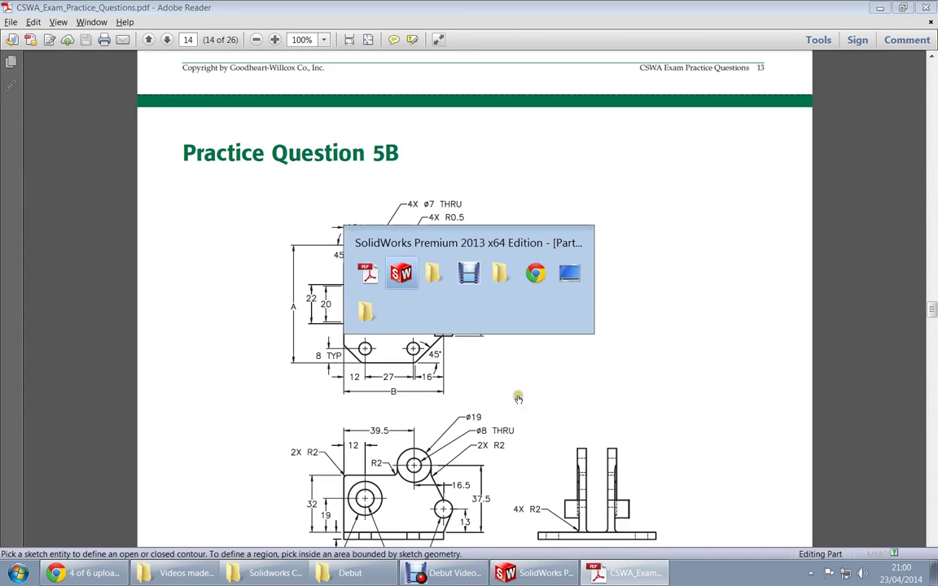
click(550, 269)
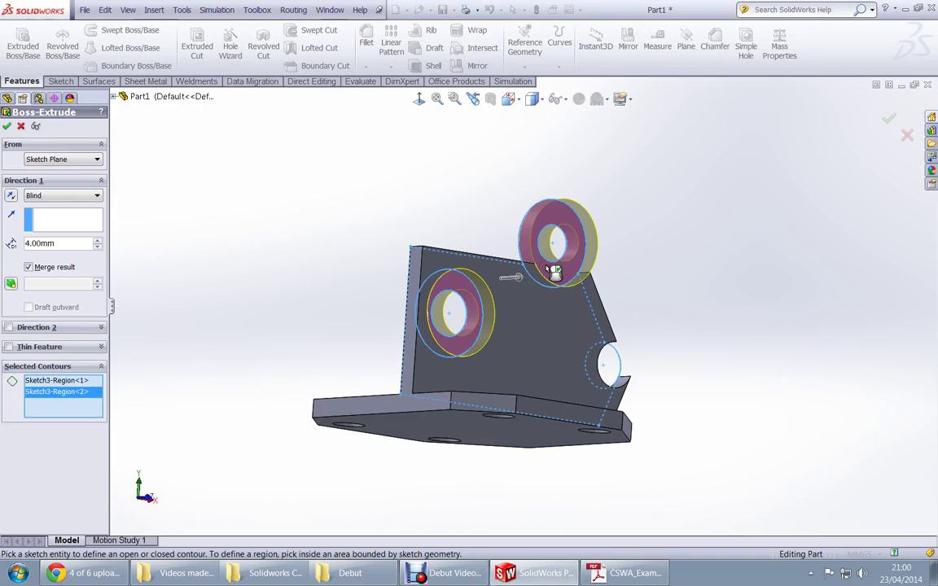
double_click(78, 243)
text(5)
key(Return)
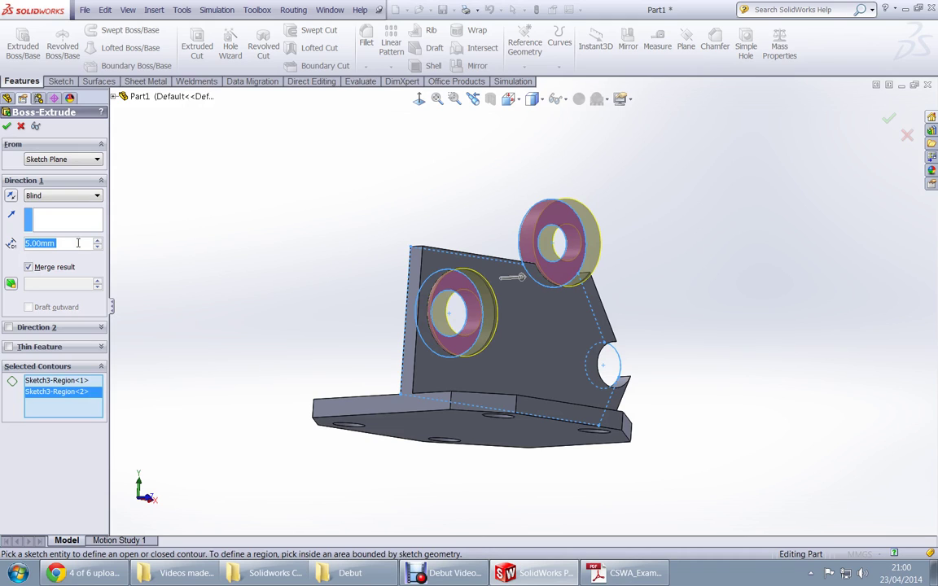
key(Return)
Review the practice drawing in the PDF.
key(alt+Tab)
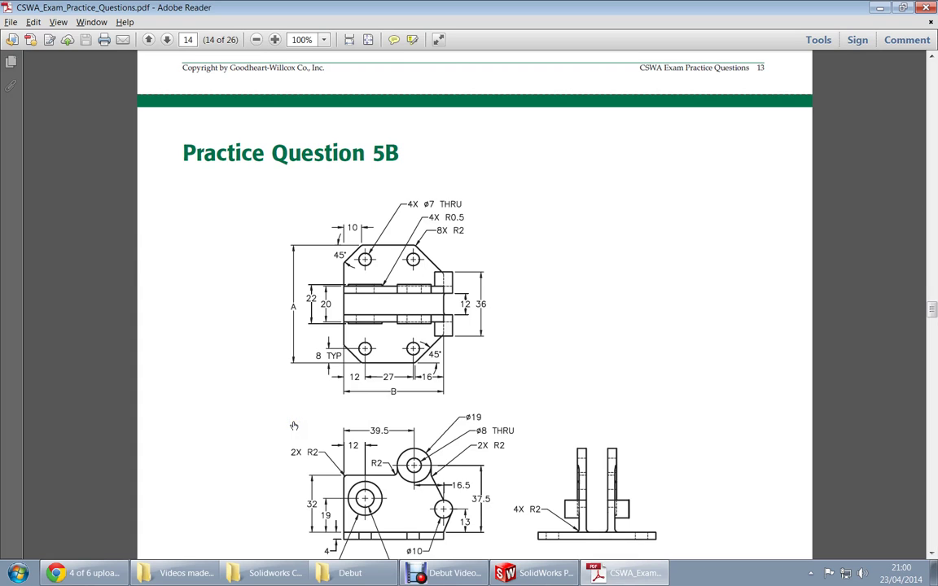
scroll(294, 426, up, 5)
scroll(294, 426, down, 4)
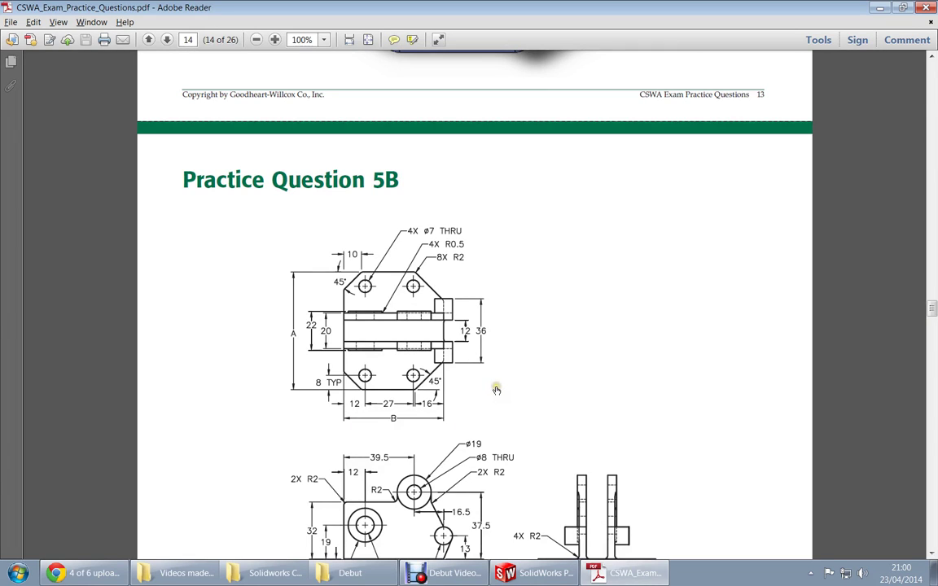
click(527, 368)
click(539, 368)
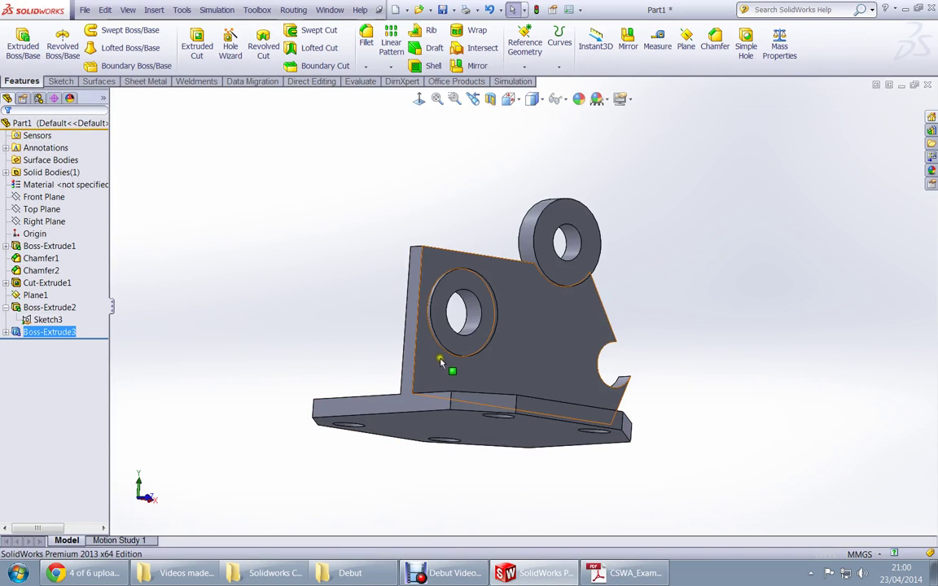
Start another extrusion from Sketch3 on the small right-hand ⌀10 circle.
middle_drag(446, 360, 139, 365)
click(6, 333)
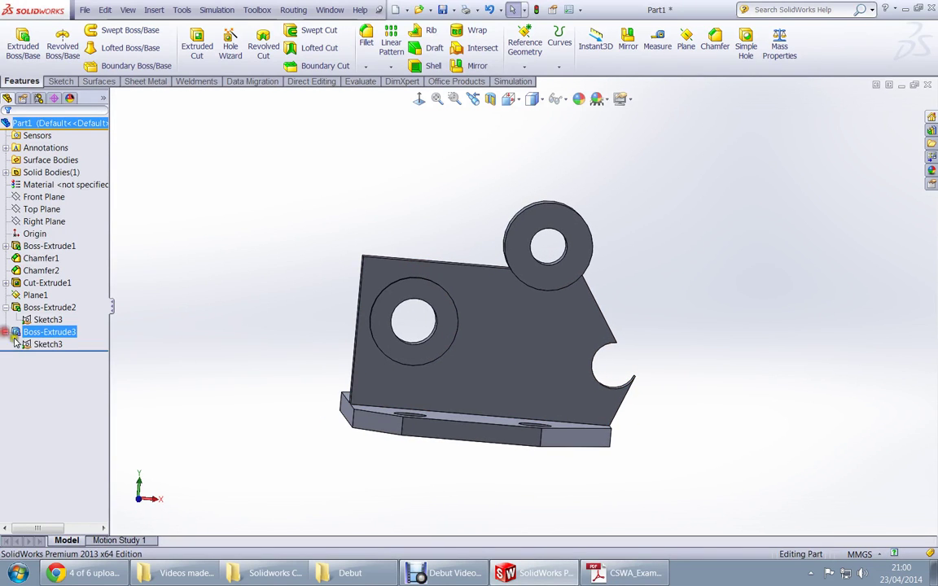
click(39, 345)
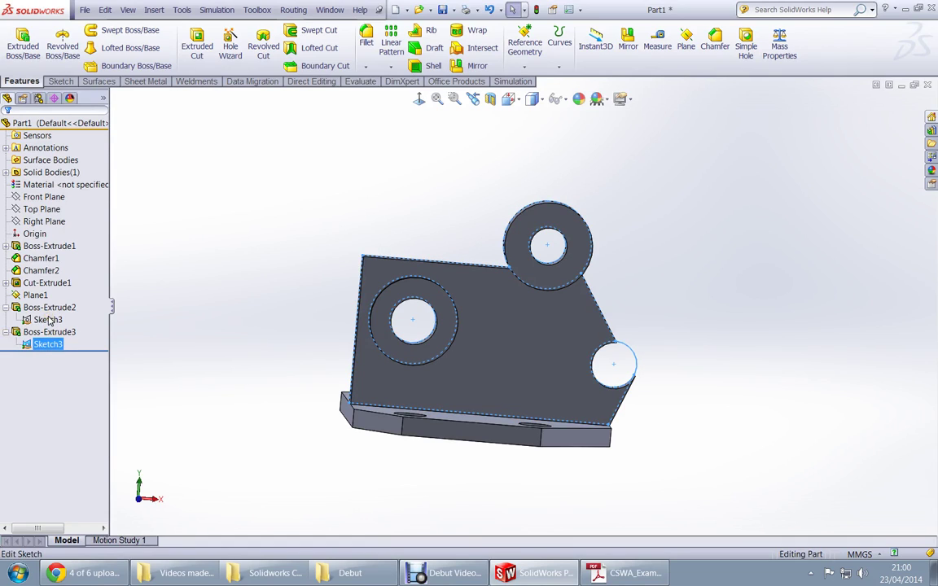
key(e)
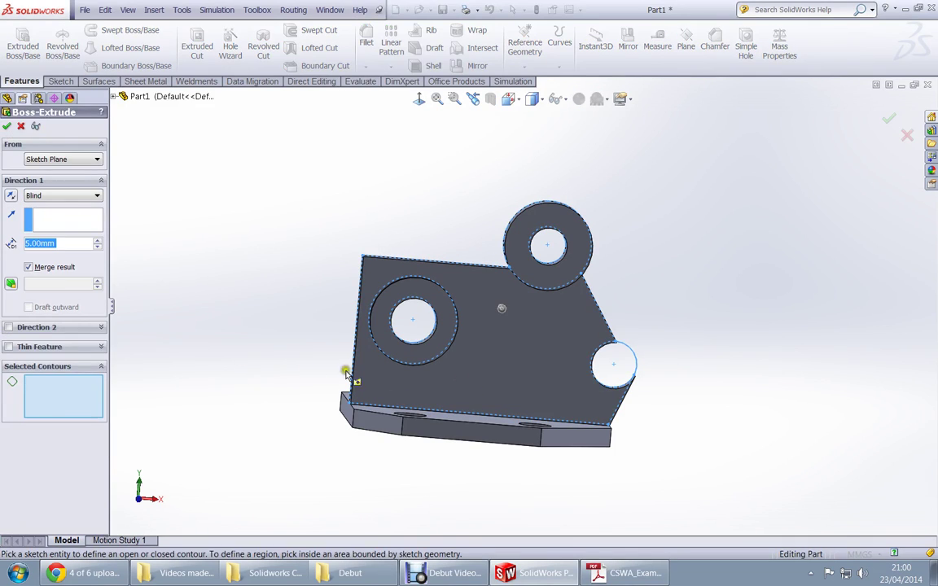
click(627, 370)
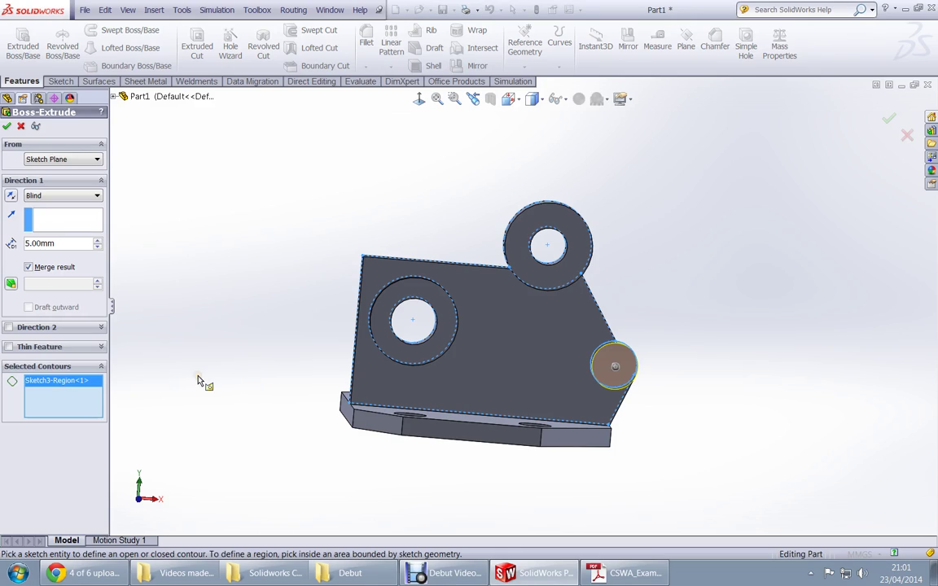
Set the pin boss depth to (36-12)/2, giving 12 mm.
click(80, 246)
text(36)
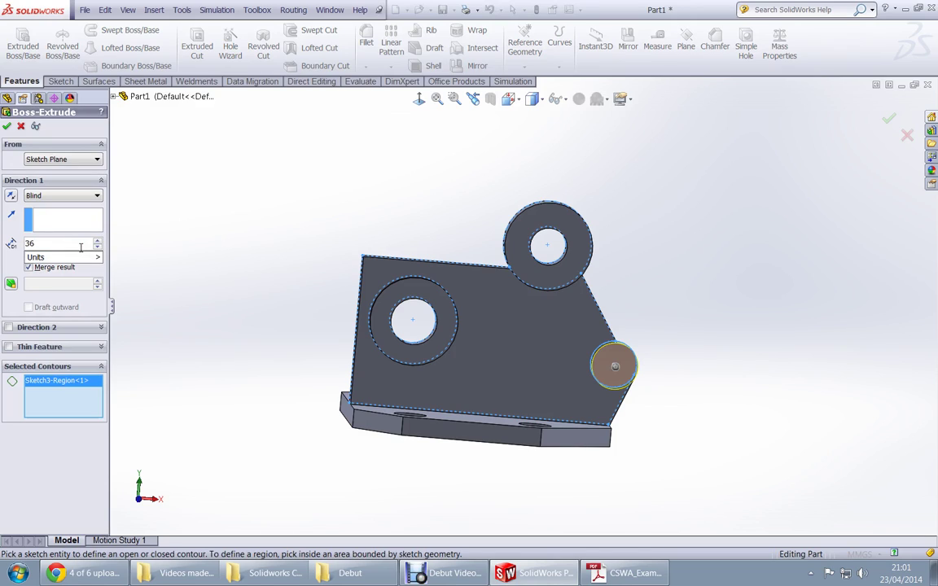
text(-)
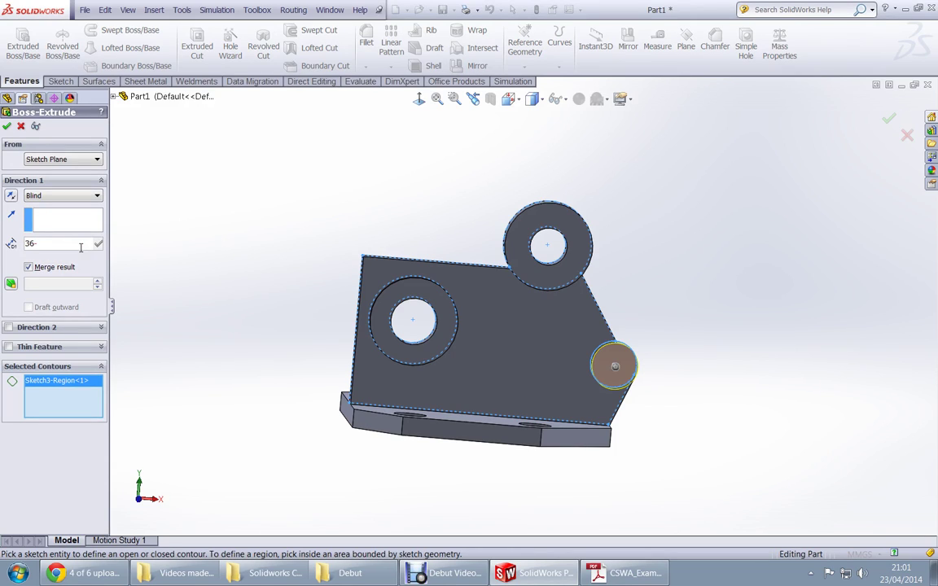
text(12)
key(Return)
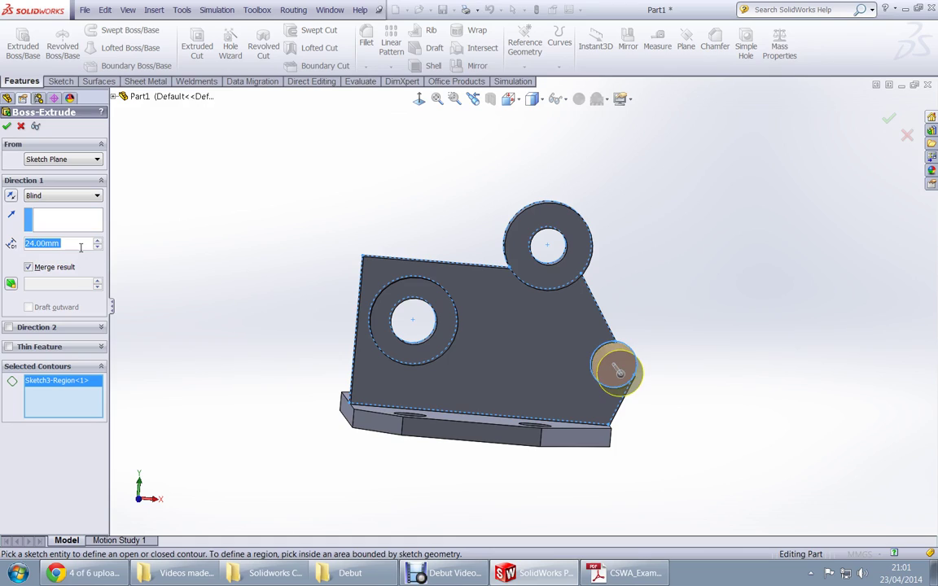
click(80, 246)
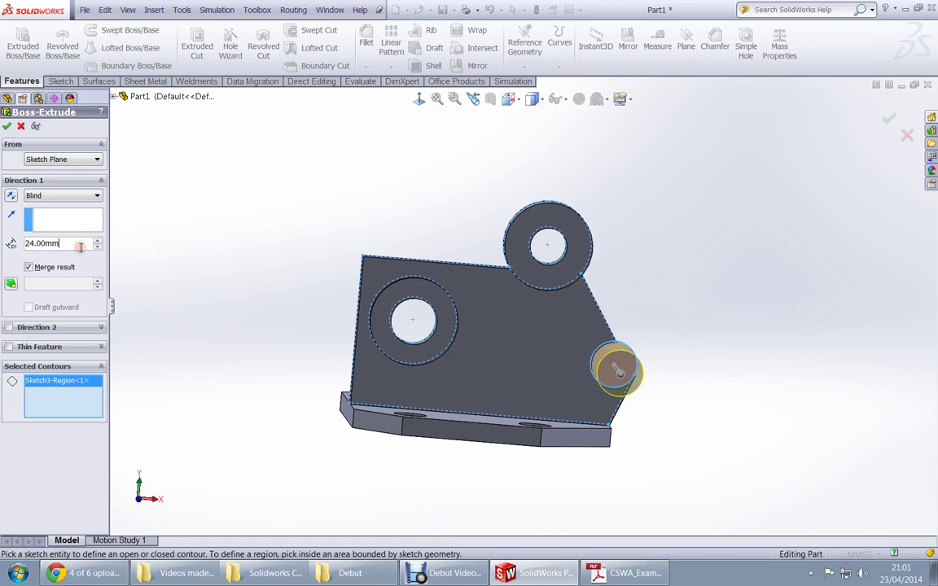
text(/2)
key(Return)
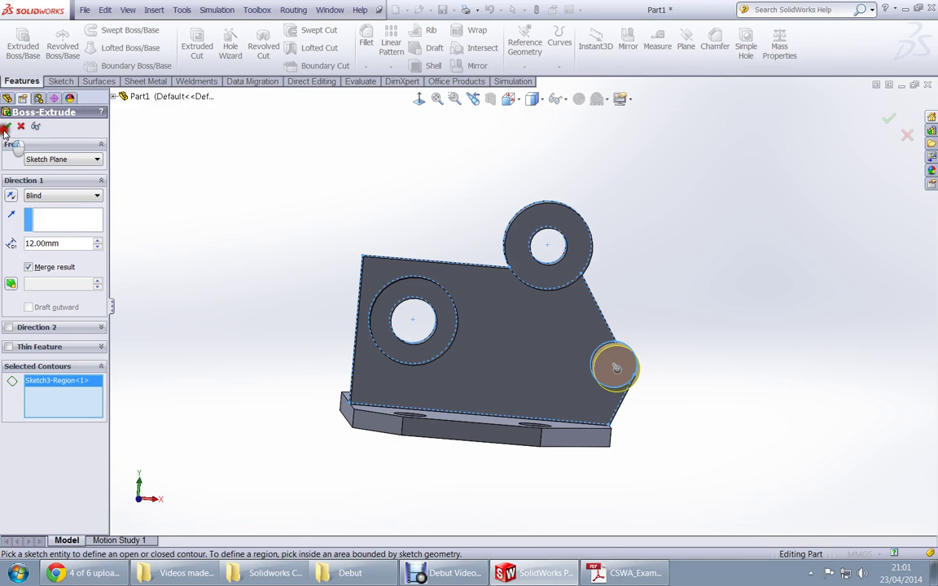
key(alt+Tab)
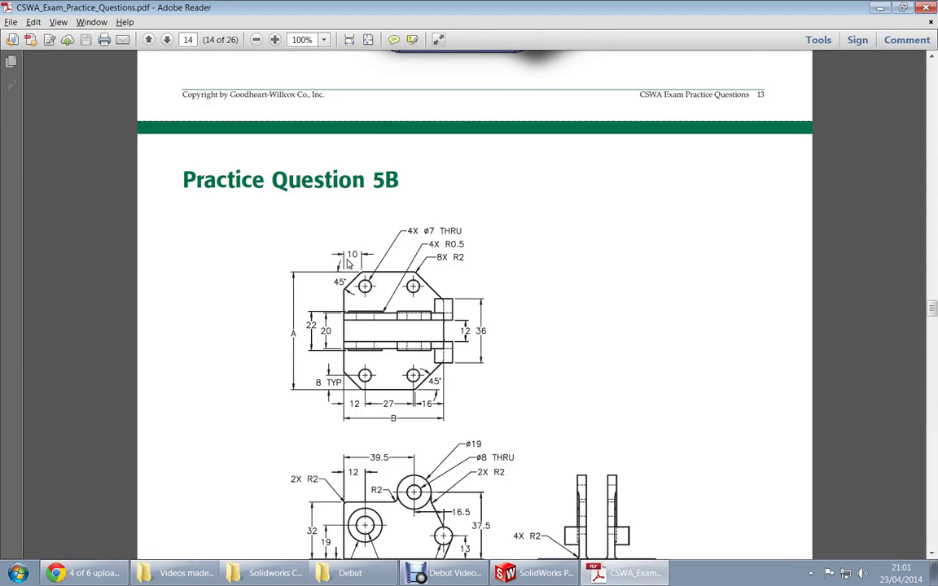
Compare the Practice Question 5B drawings on pages 13 and 14 against the part model.
key(alt+Tab)
middle_drag(312, 262, 322, 319)
key(alt+Tab)
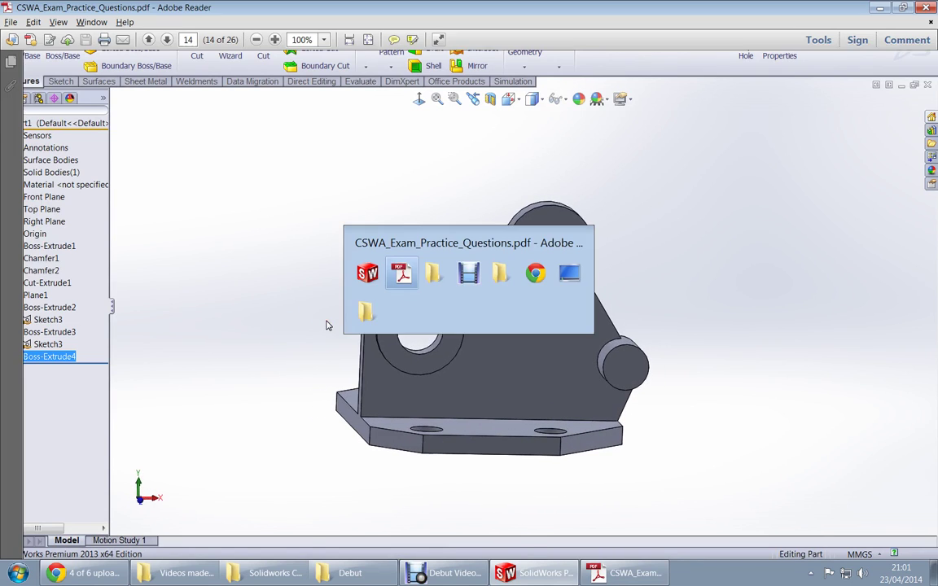
key(alt+Tab)
key(alt+Tab)
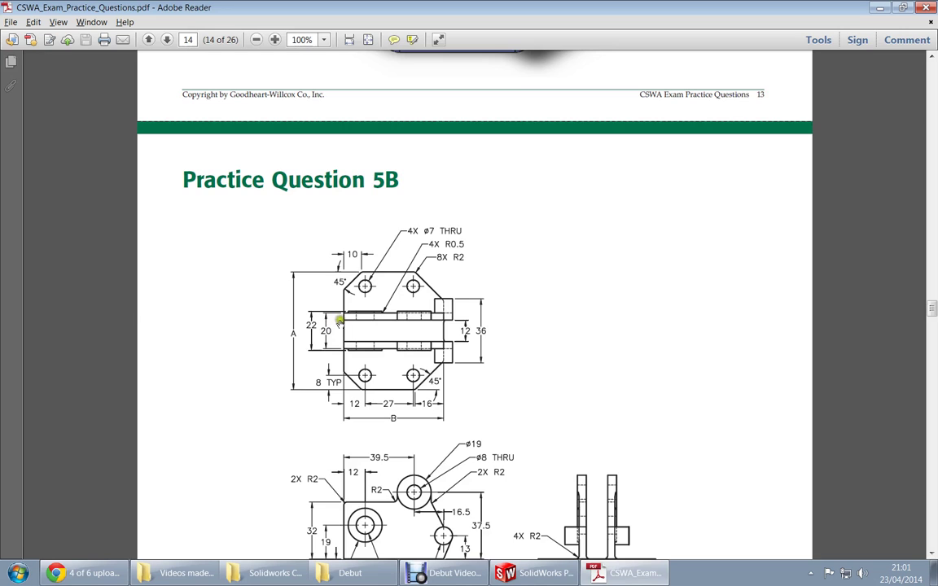
scroll(340, 320, up, 5)
key(alt+Tab)
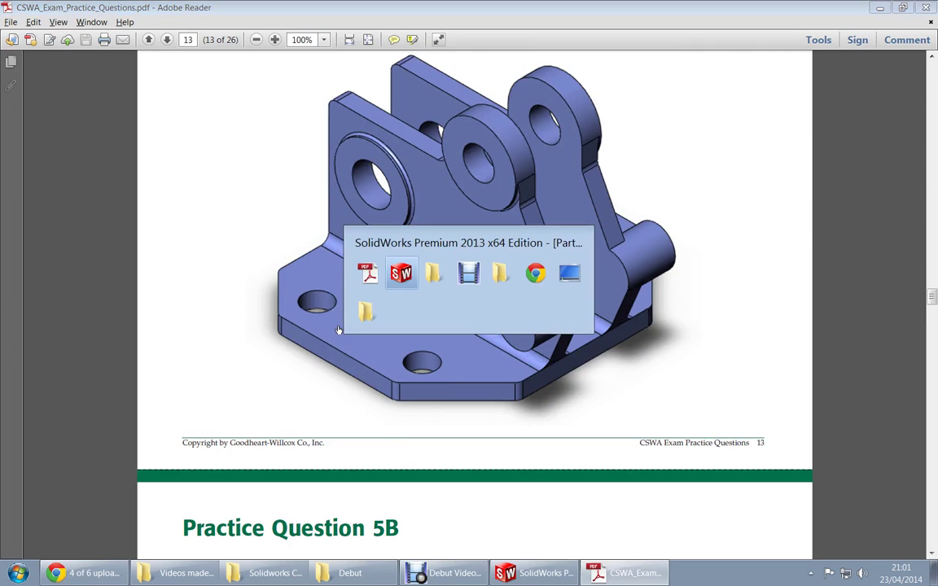
key(alt+Tab)
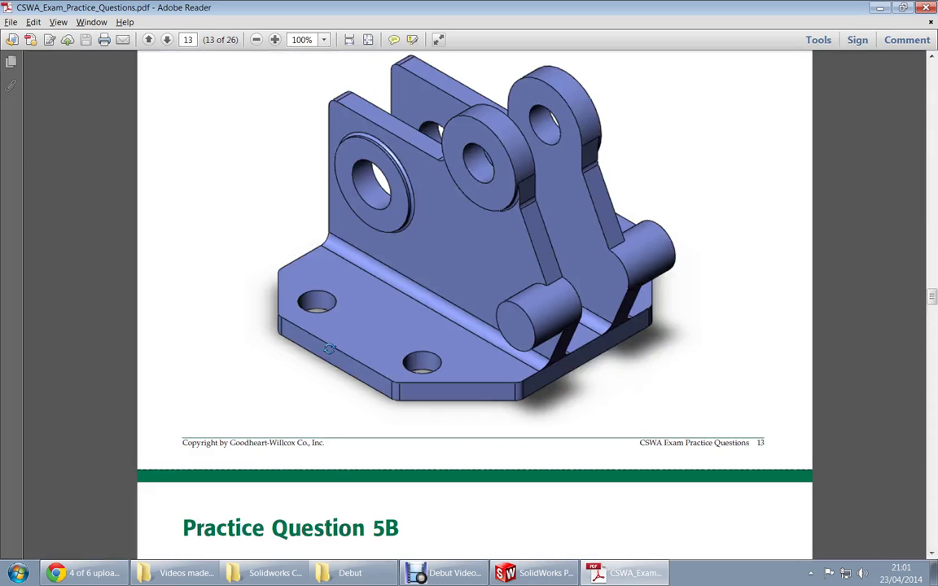
scroll(351, 399, down, 5)
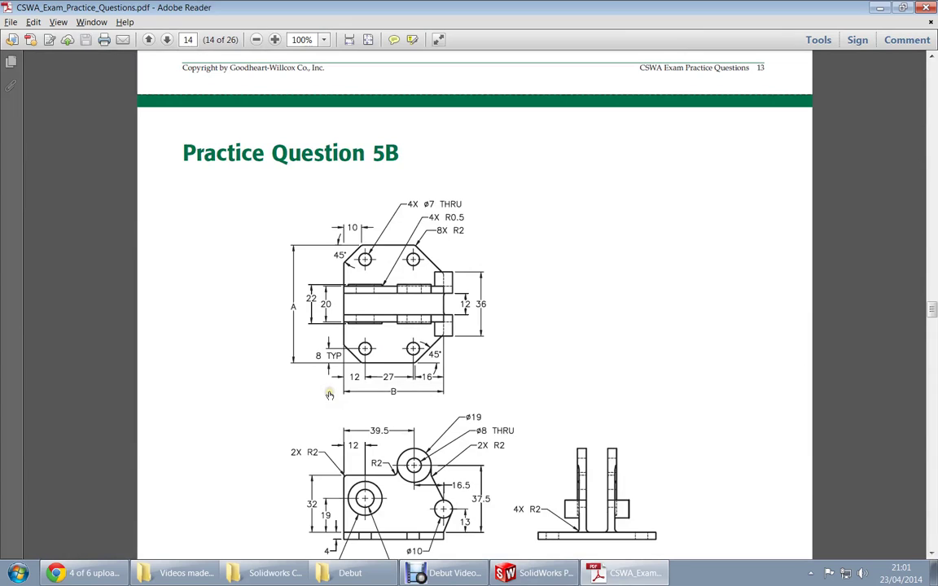
scroll(331, 397, down, 2)
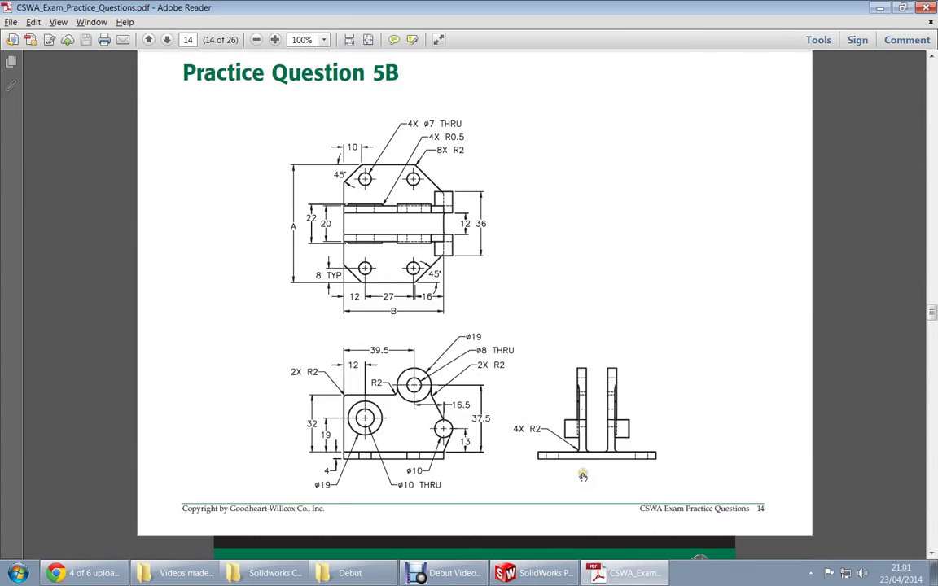
key(alt+Tab)
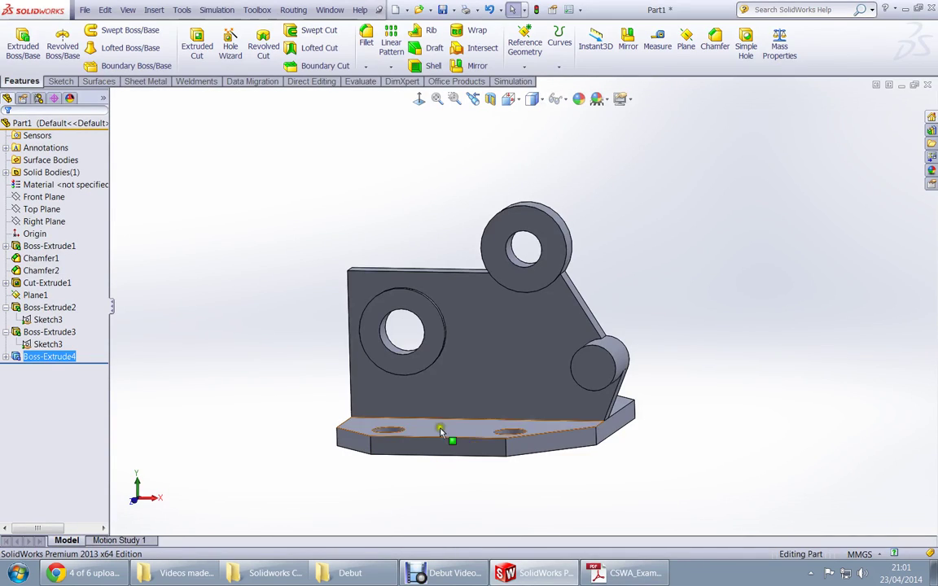
key(alt+Tab)
key(alt+Tab)
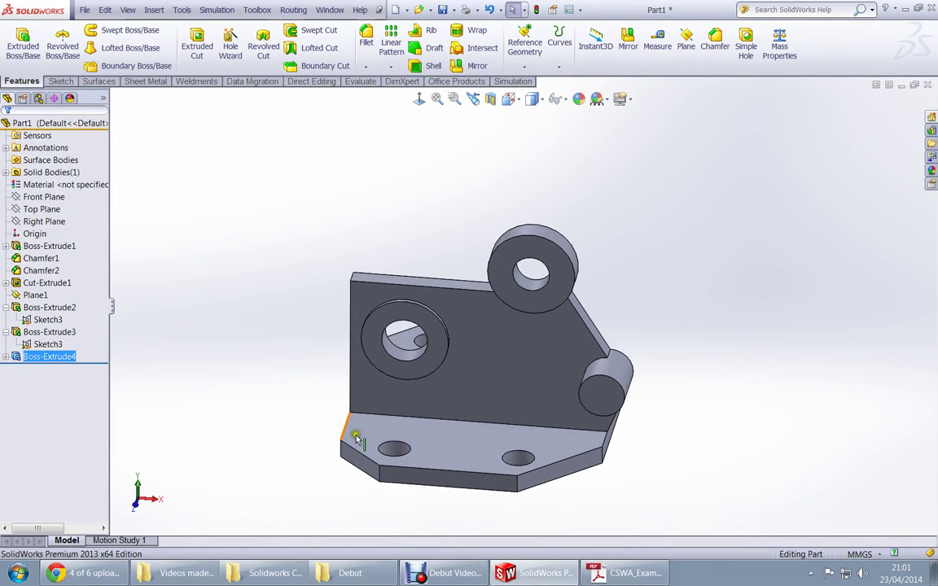
Fillet the upright-to-base edge at 4 mm and add the other joint edge.
click(421, 417)
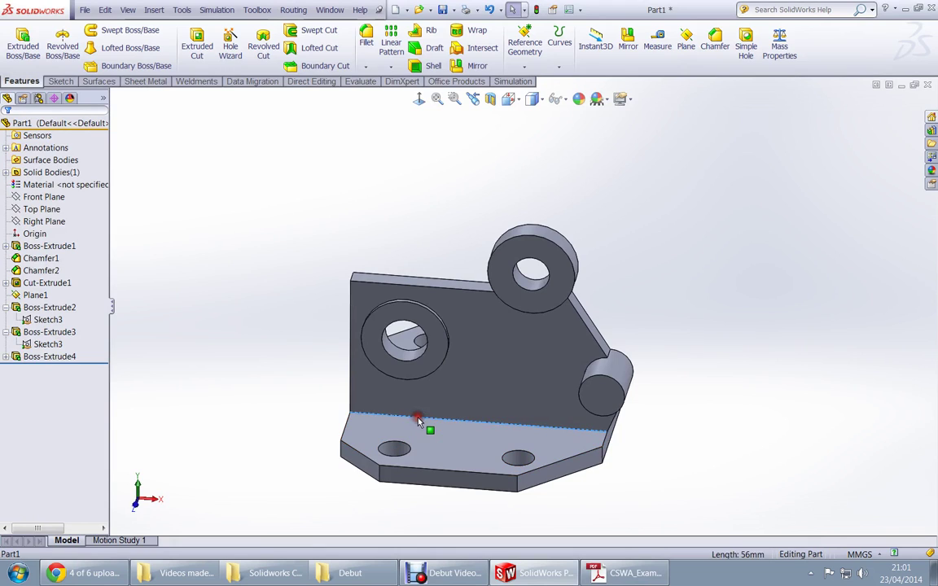
click(496, 384)
middle_drag(553, 419, 456, 447)
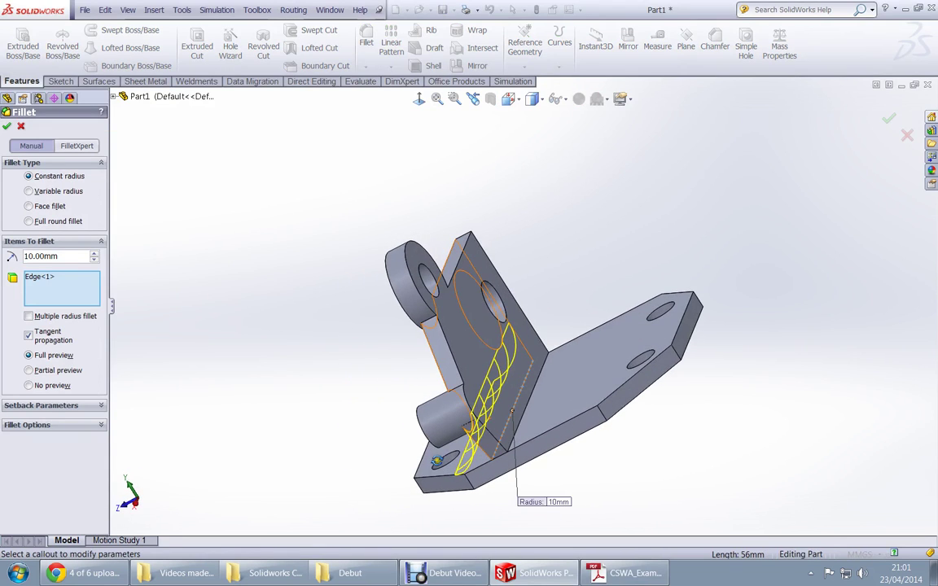
double_click(77, 257)
text(4)
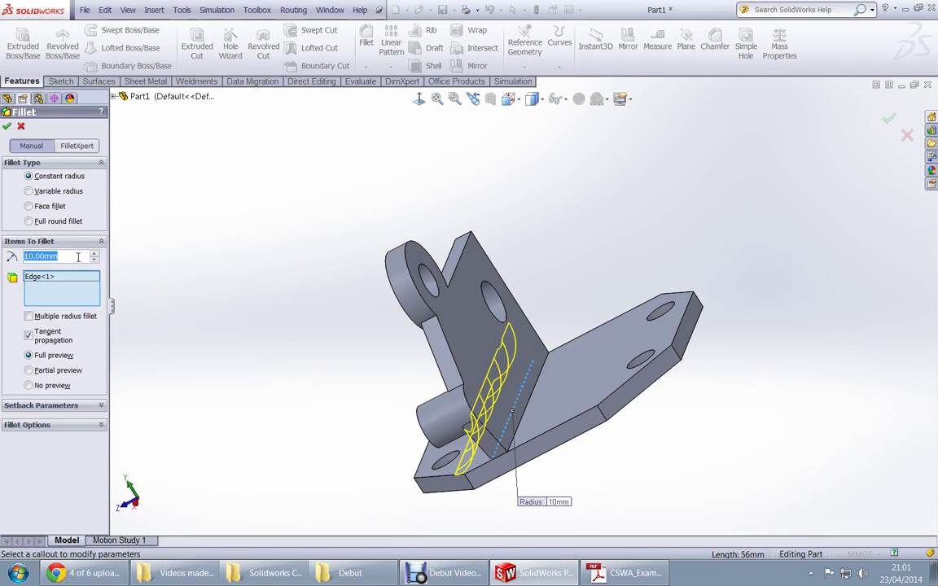
key(Return)
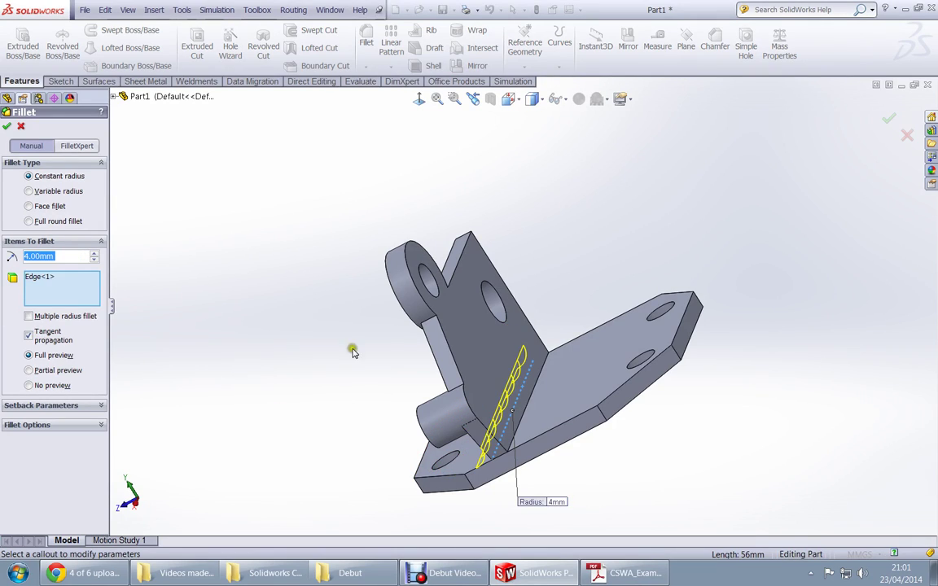
click(525, 417)
Correct the fillet radius to 2 mm per the practice drawing.
key(alt+Tab)
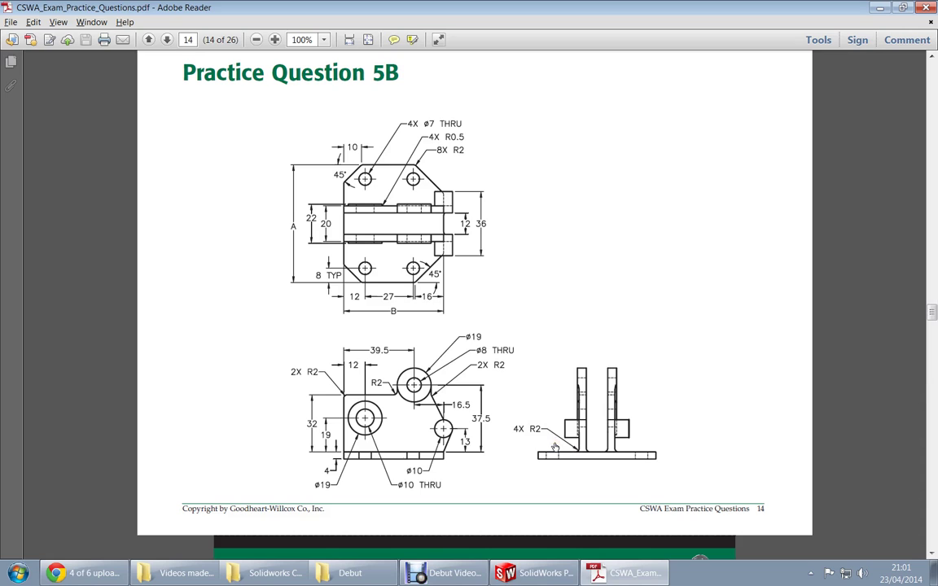
key(alt+Tab)
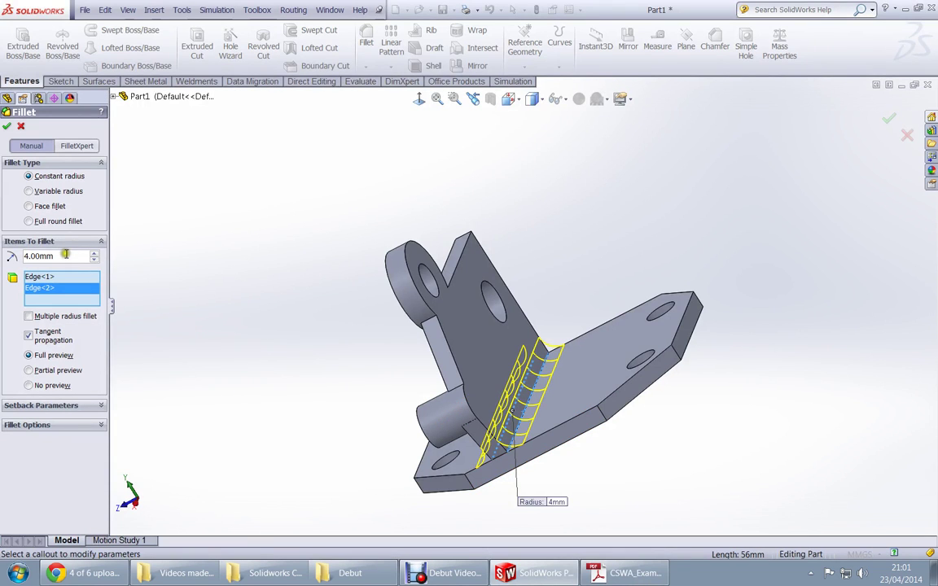
double_click(64, 256)
text(2)
key(Return)
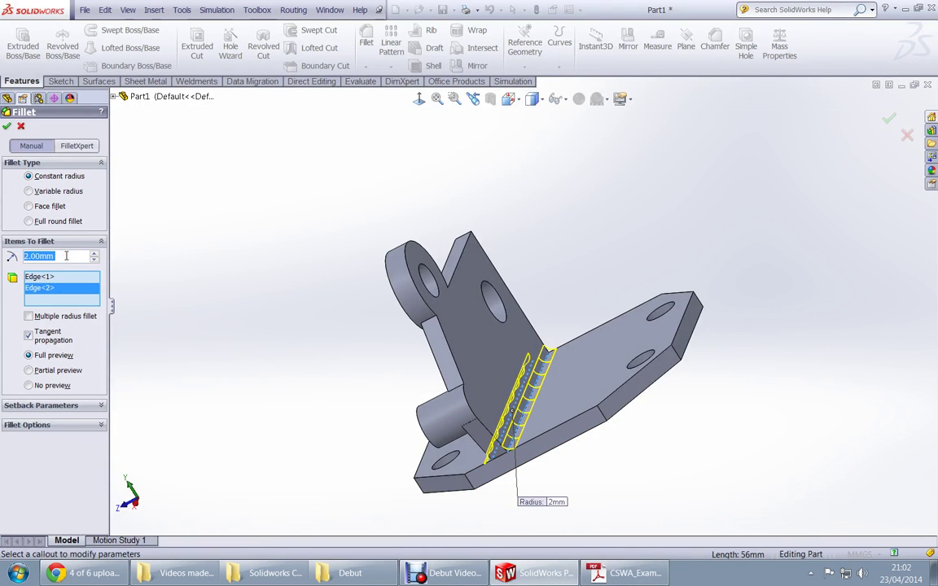
mouse_move(124, 279)
middle_down()
mouse_move(287, 373)
mouse_move(335, 340)
middle_up()
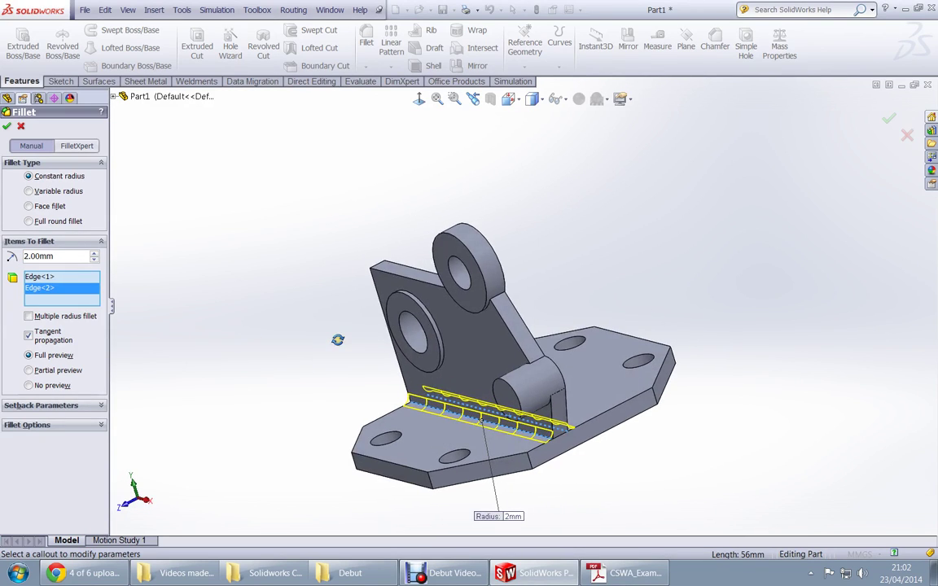
key(alt+Tab)
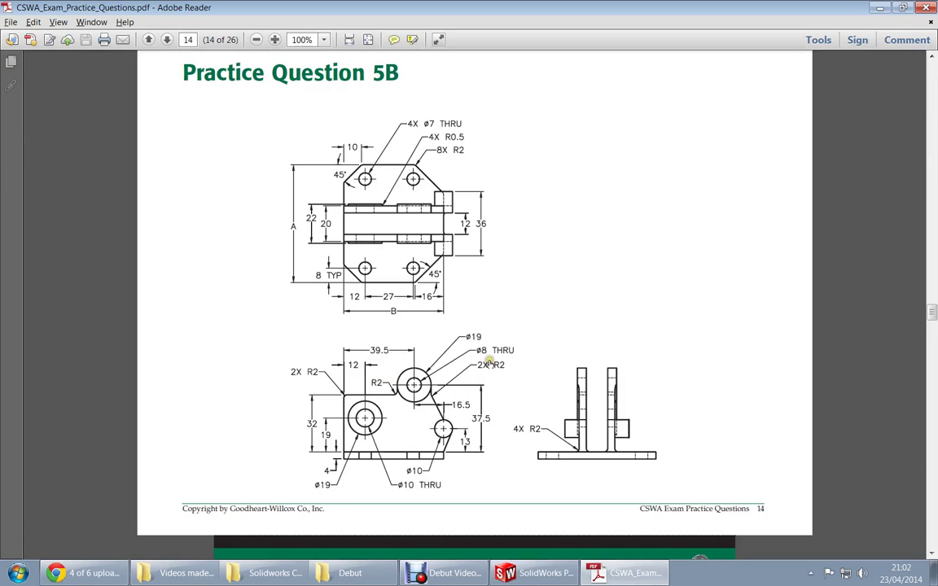
key(alt+Tab)
Add three more upright edges to the 2 mm fillet.
middle_drag(409, 382, 621, 369)
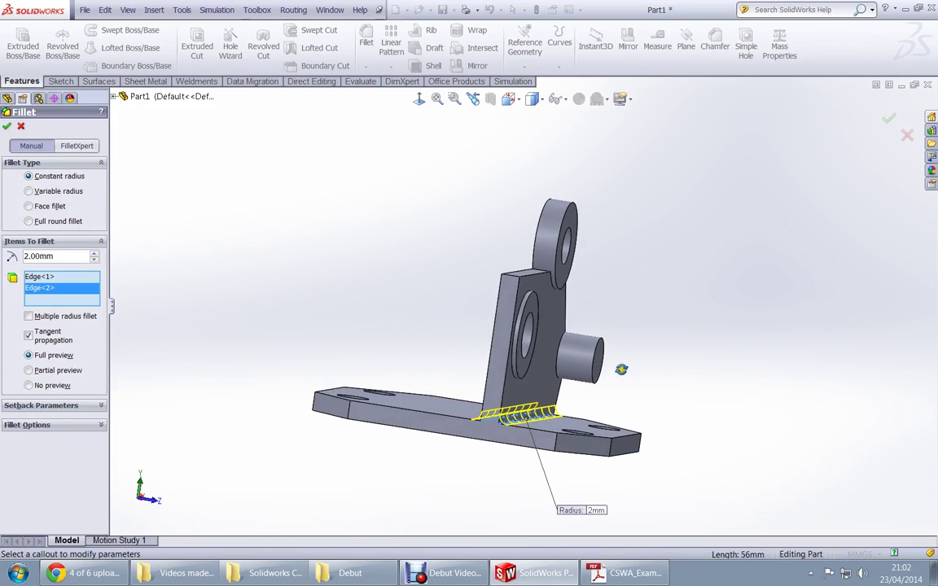
click(531, 270)
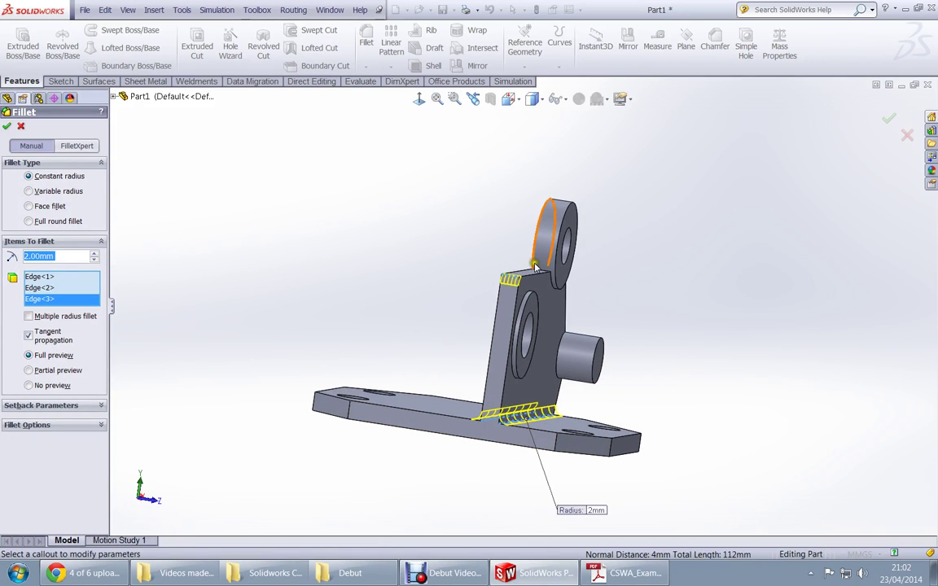
middle_drag(535, 267, 468, 330)
click(539, 279)
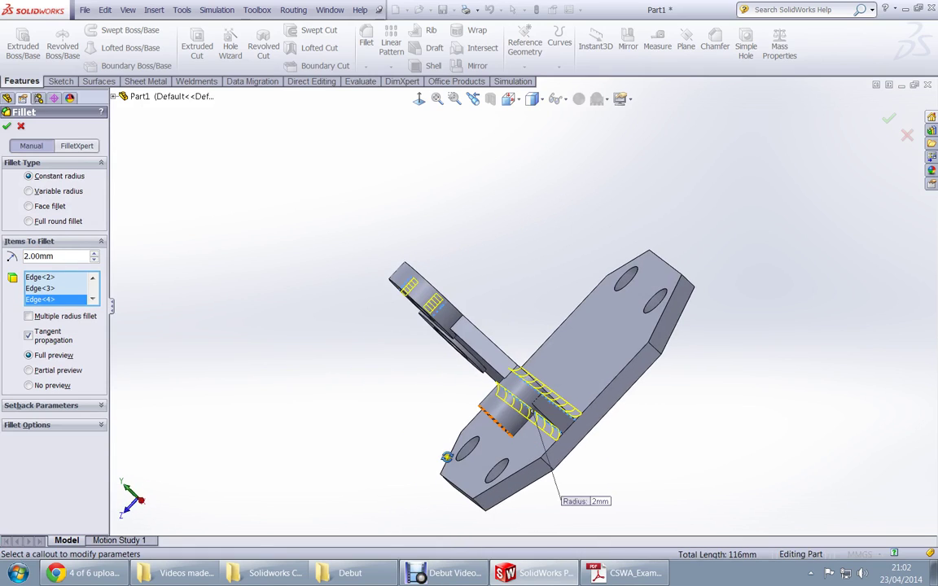
click(457, 329)
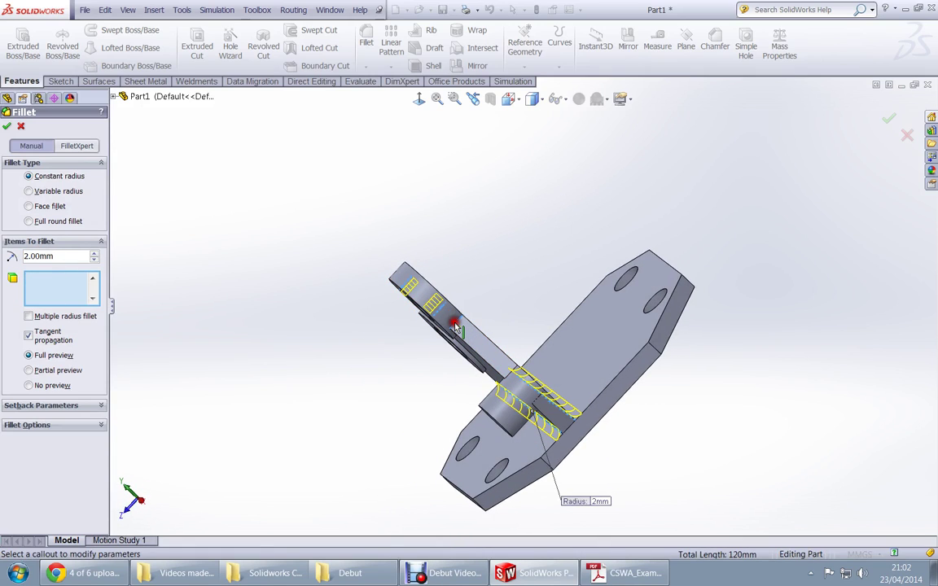
middle_drag(456, 329, 429, 289)
key(alt+Tab)
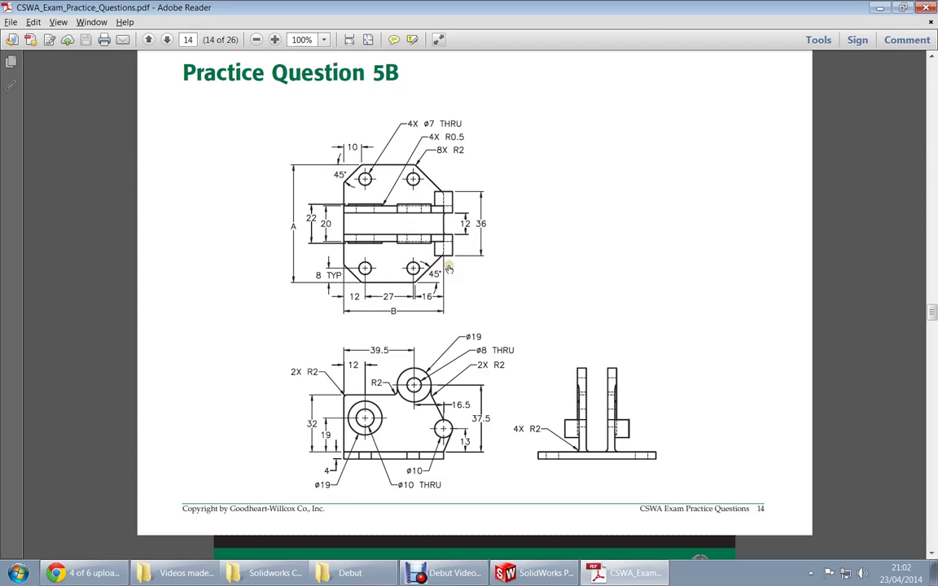
Apply the 2 mm fillets as Fillet1, inspect them, and select the Front Plane.
key(alt+Tab)
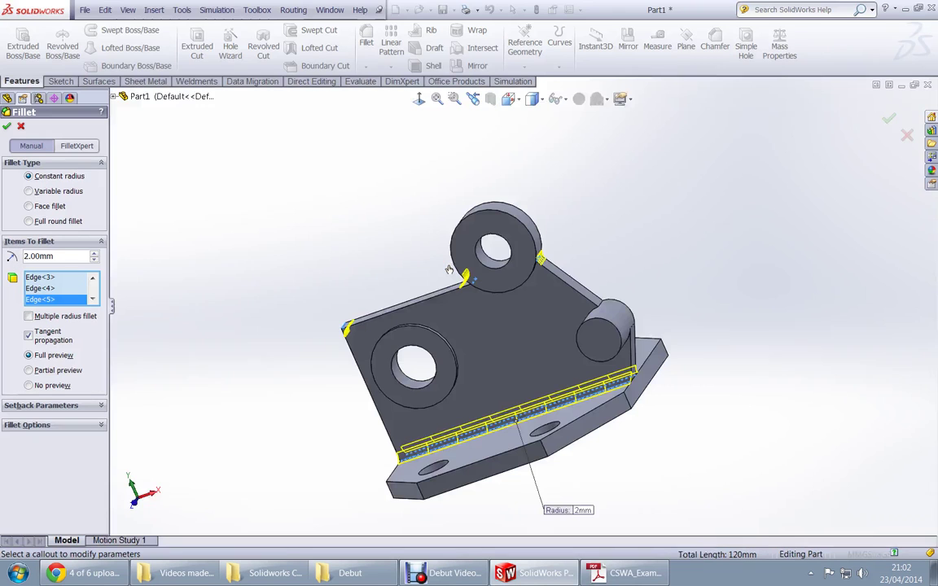
click(9, 127)
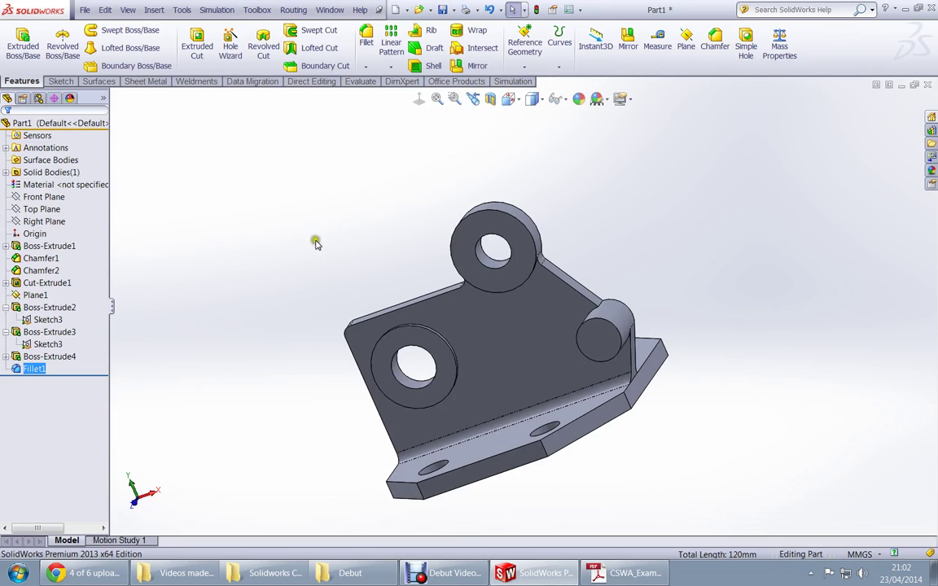
middle_drag(316, 243, 383, 394)
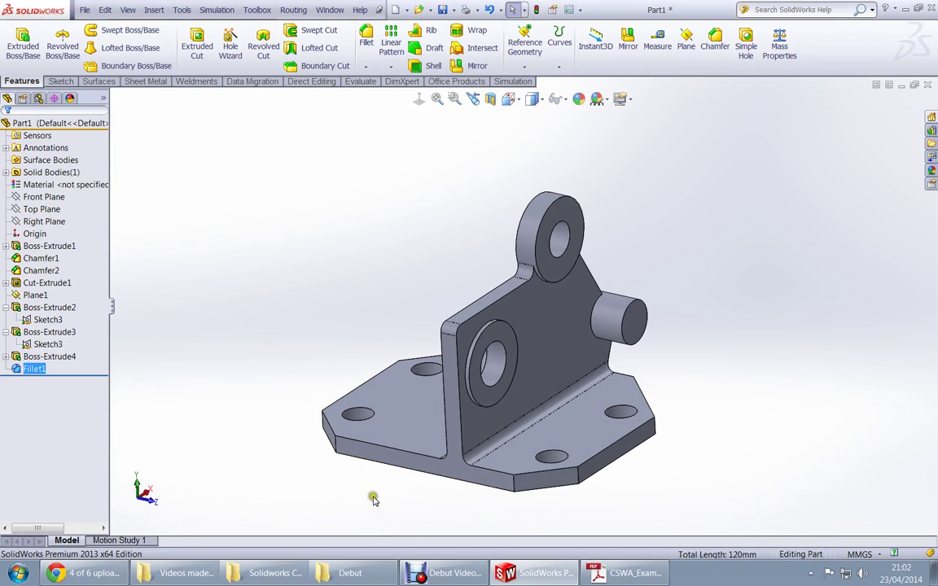
middle_drag(373, 496, 278, 473)
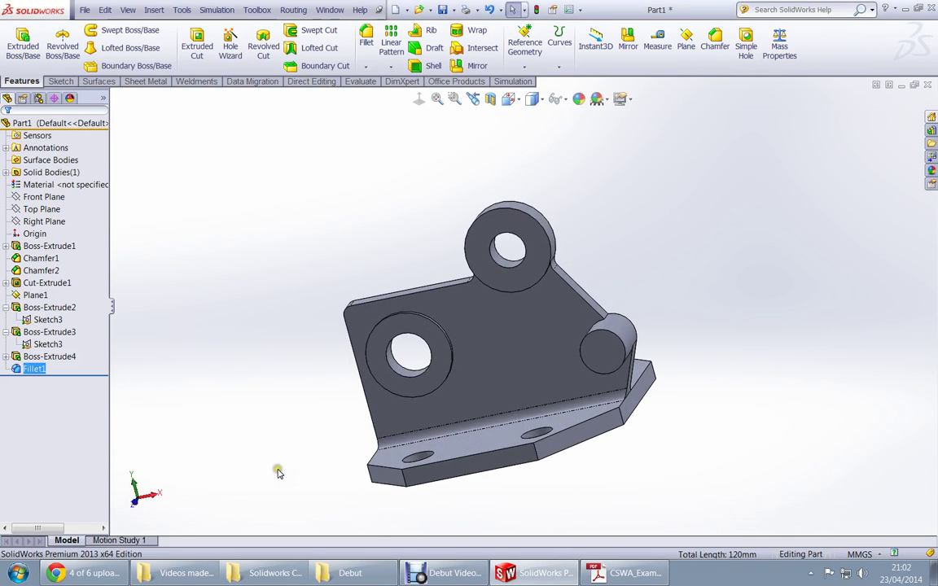
click(42, 199)
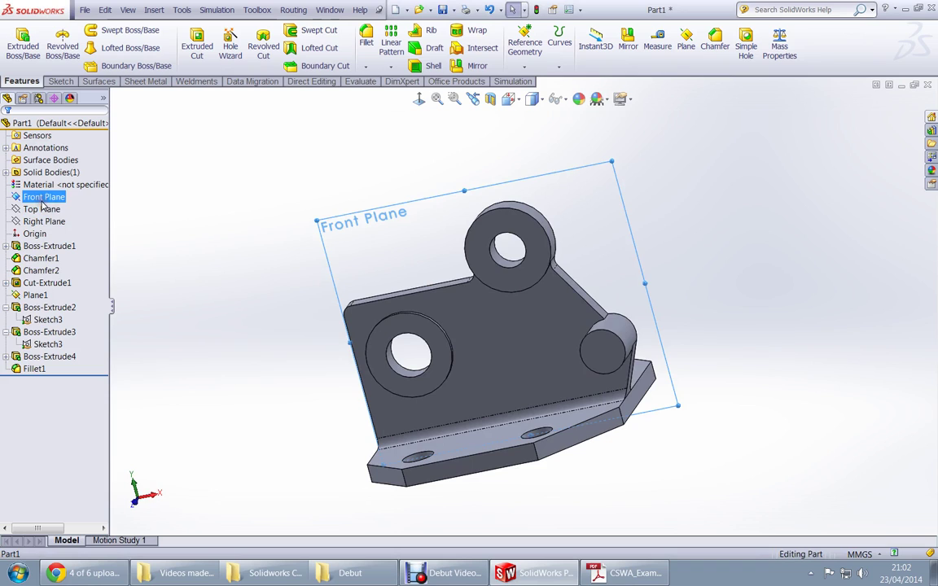
middle_drag(238, 267, 220, 284)
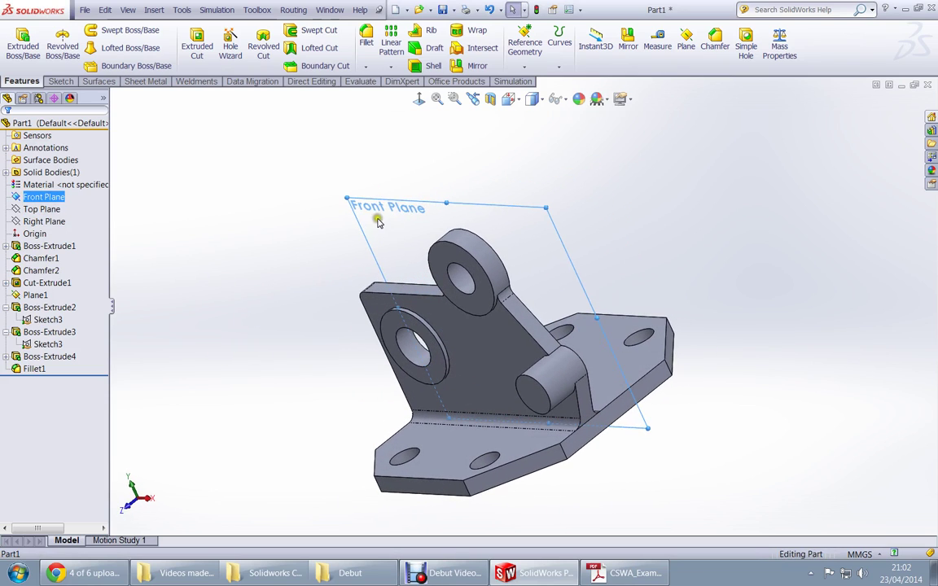
Mirror Fillet1 and Boss-Extrude2, 3 and 4 across the Front Plane as Mirror1.
click(628, 49)
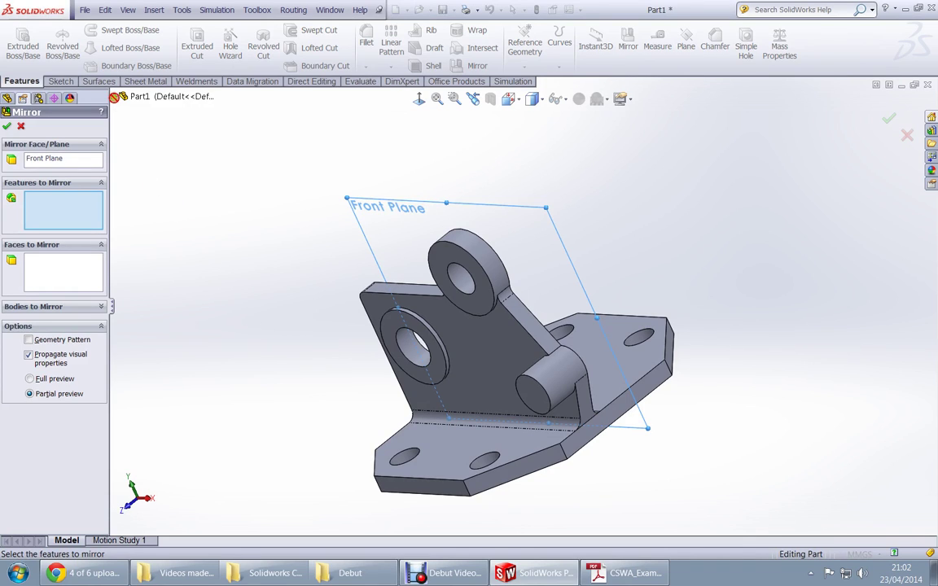
click(115, 97)
click(151, 316)
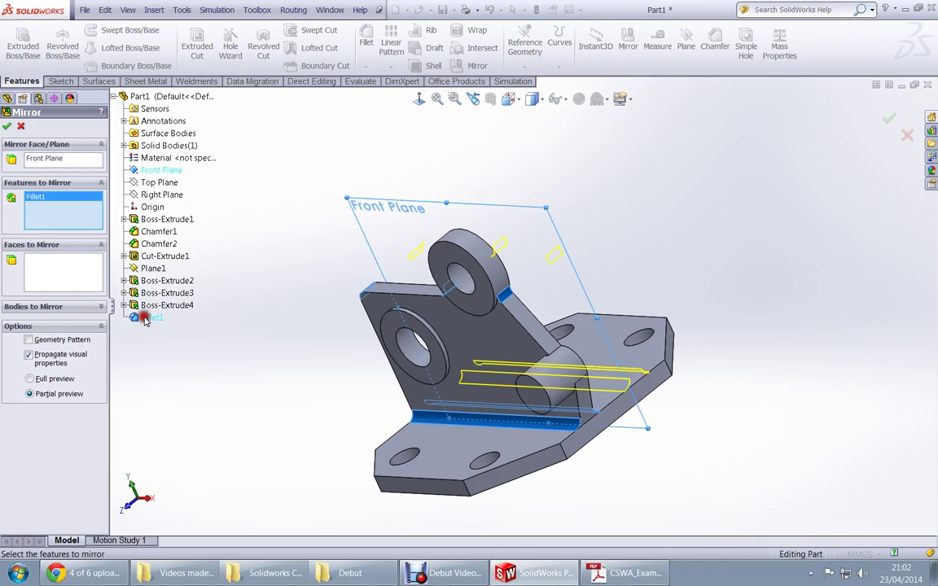
click(144, 306)
click(148, 293)
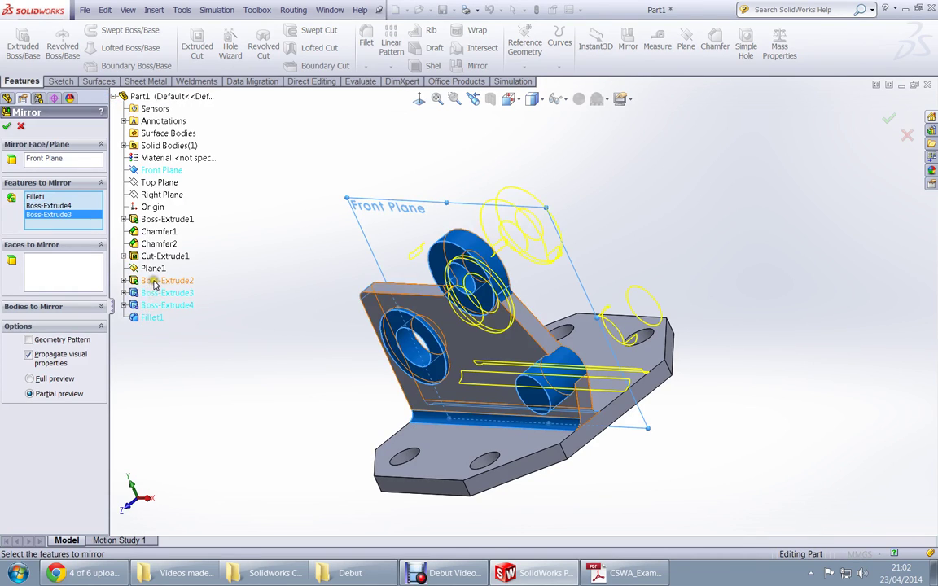
click(155, 281)
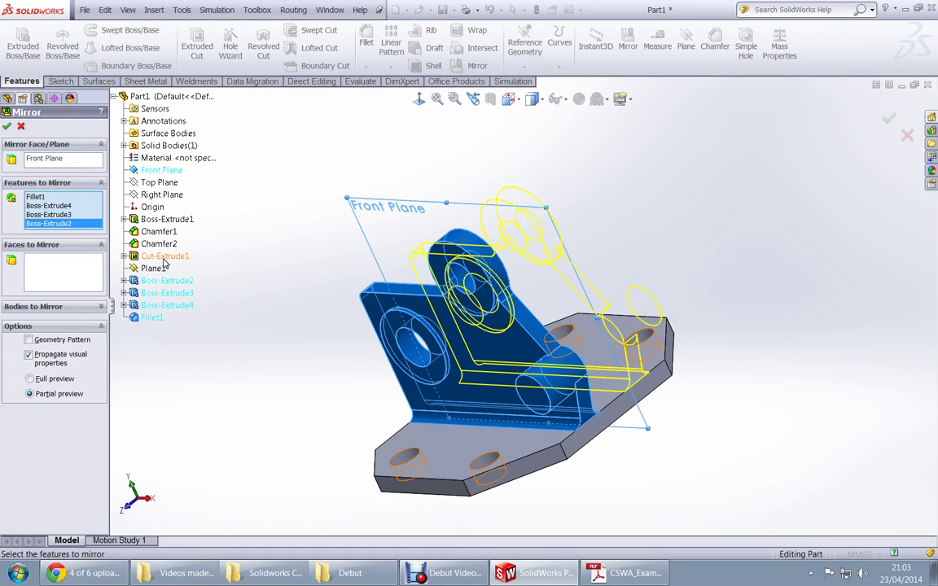
click(6, 126)
middle_drag(274, 319, 299, 420)
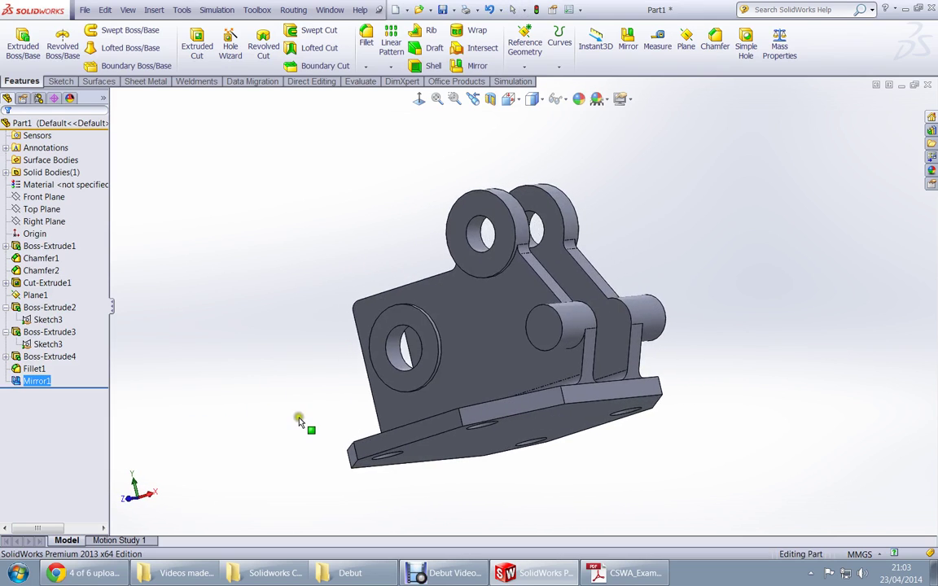
key(alt+Tab)
Assign Cast Carbon Steel as the part material after confirming it in the PDF.
scroll(299, 407, up, 20)
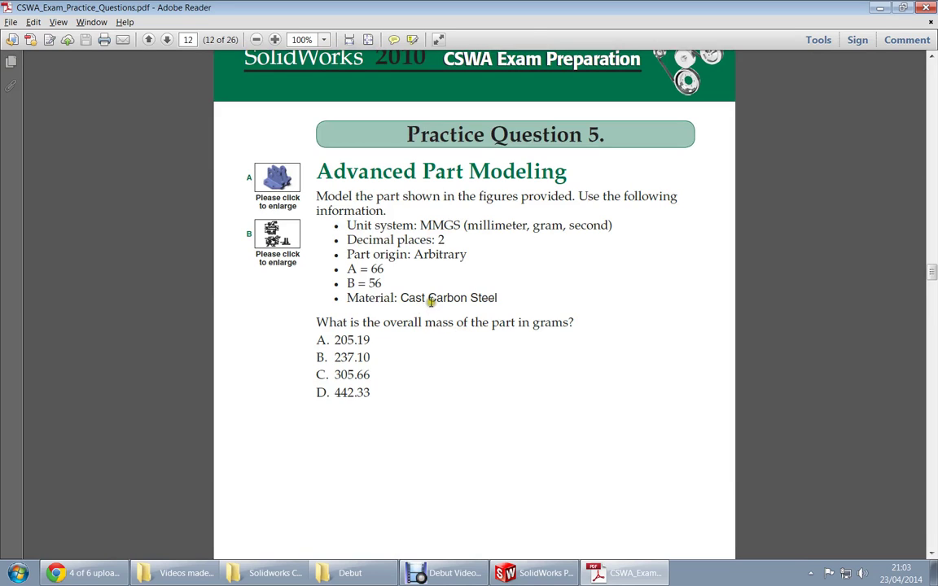
key(alt+Tab)
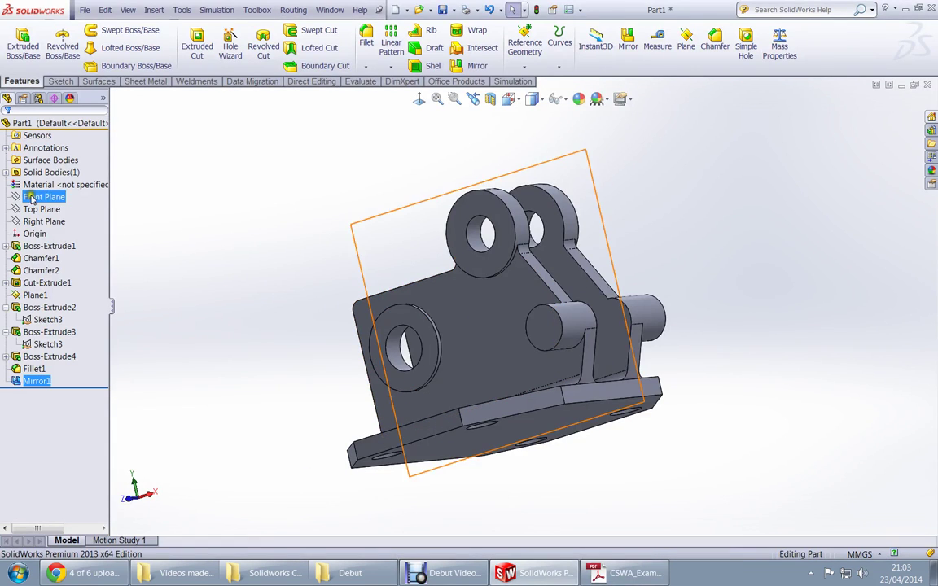
right_click(72, 185)
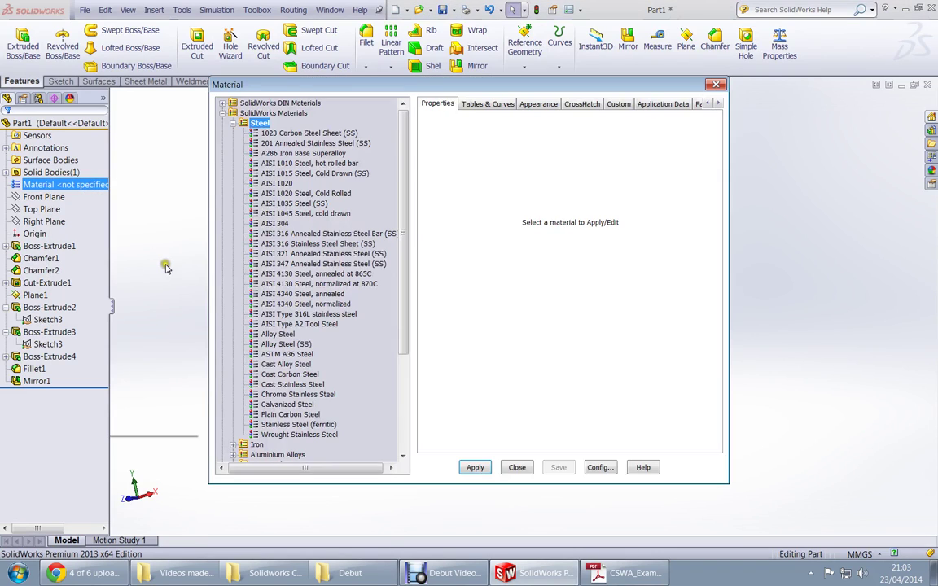
drag(405, 226, 408, 261)
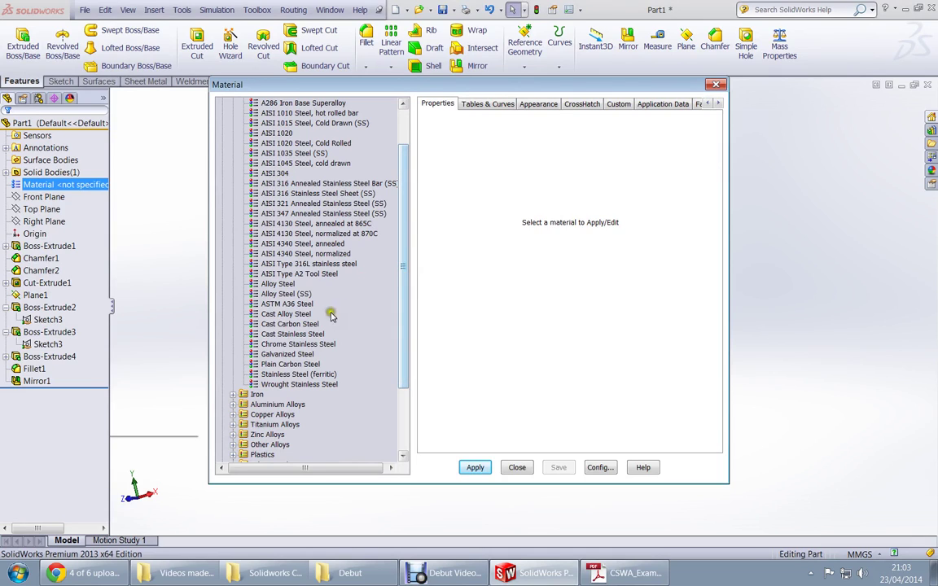
click(282, 325)
key(alt+Tab)
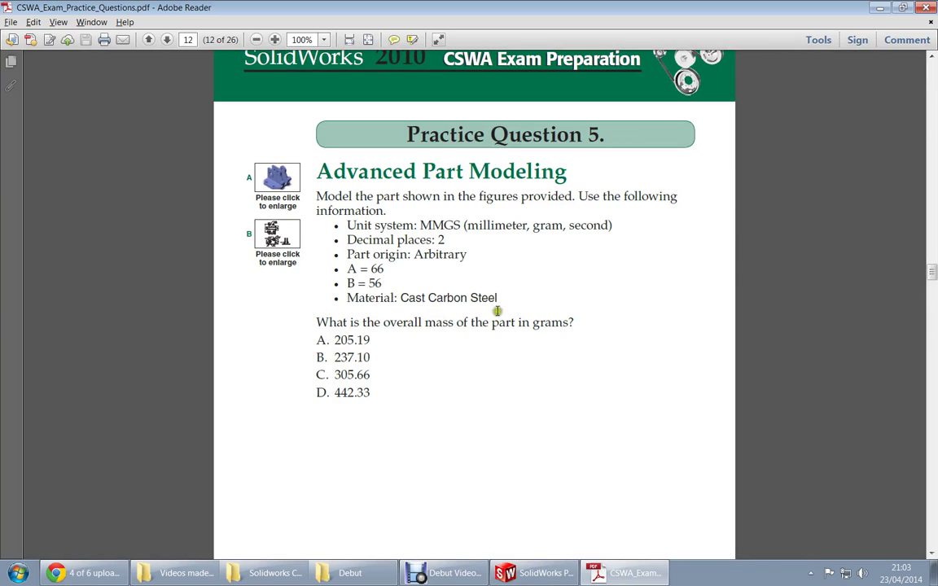
key(alt+Tab)
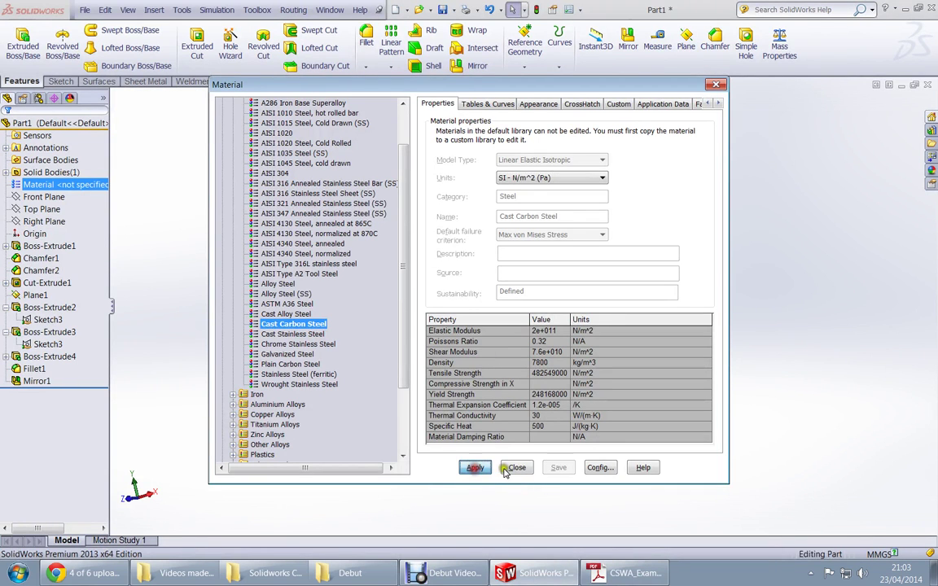
click(475, 468)
click(517, 467)
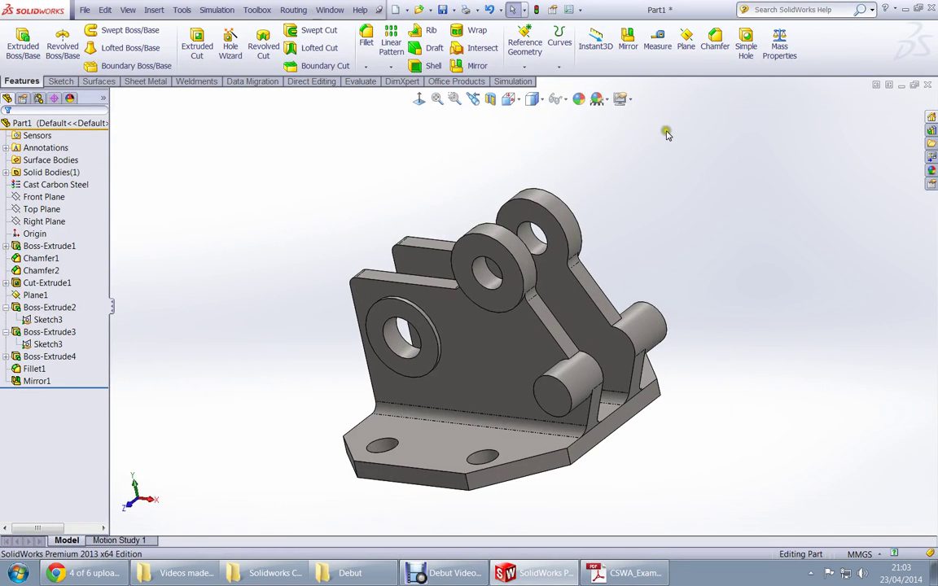
Compute the mass (235.99 g) and compare it with the PDF's answer choices.
click(779, 45)
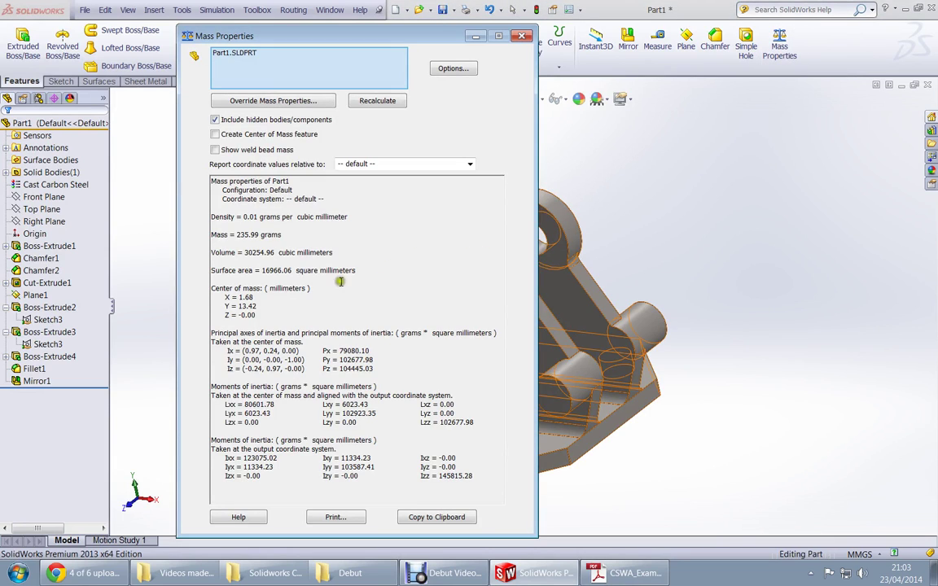
key(alt+Tab)
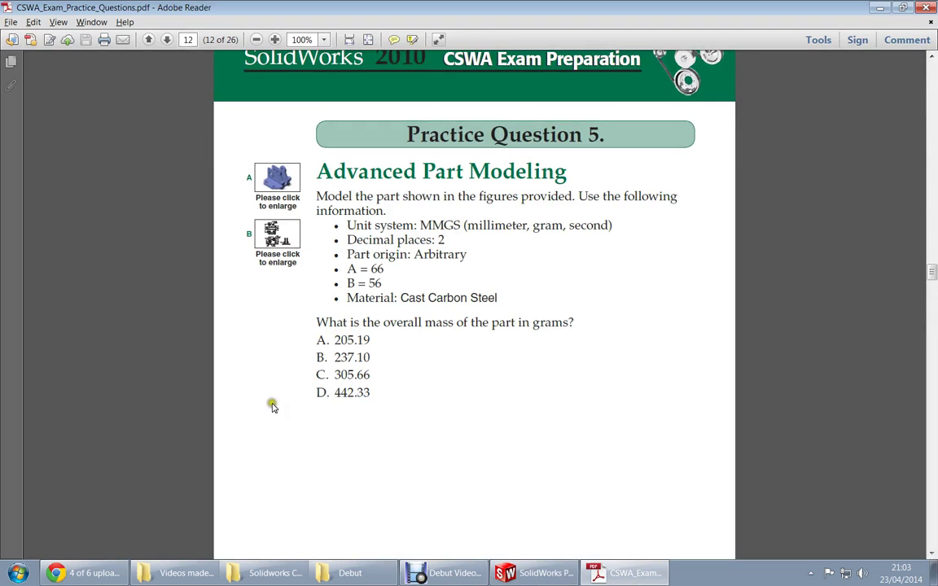
scroll(285, 407, down, 4)
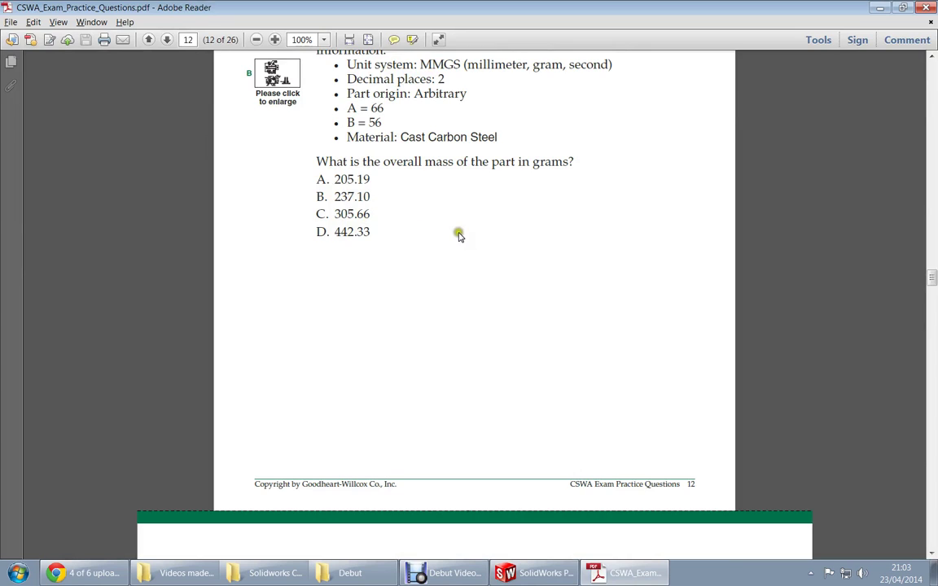
scroll(458, 236, up, 1)
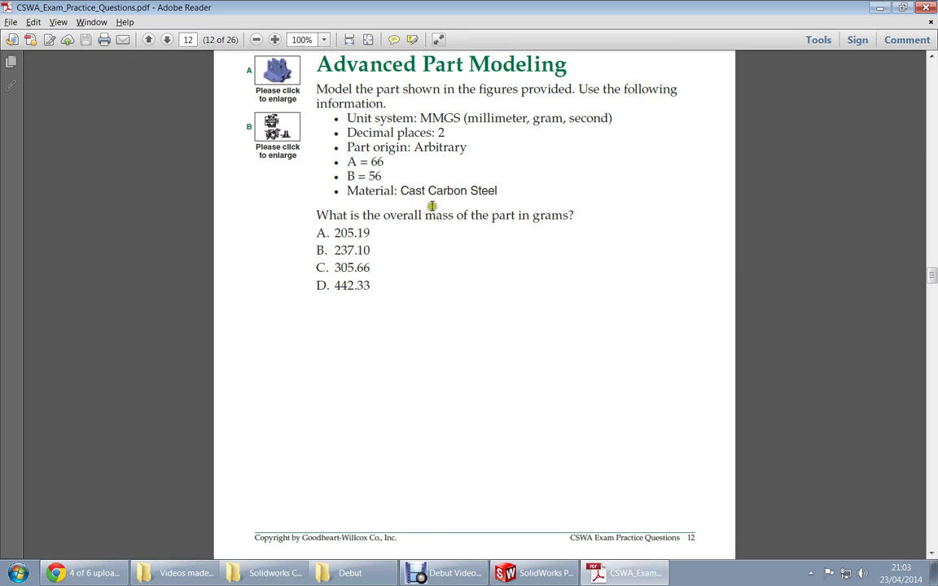
key(alt+Tab)
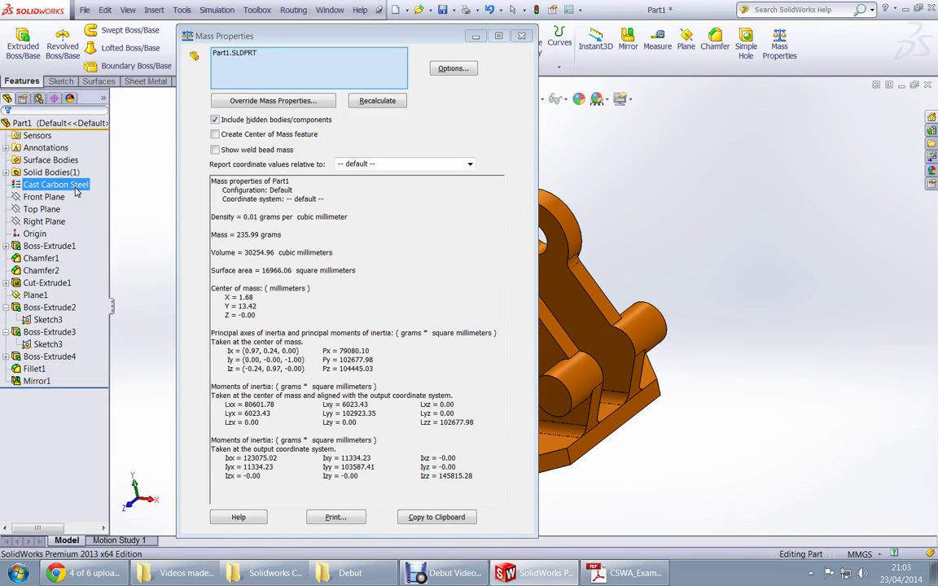
key(alt+Tab)
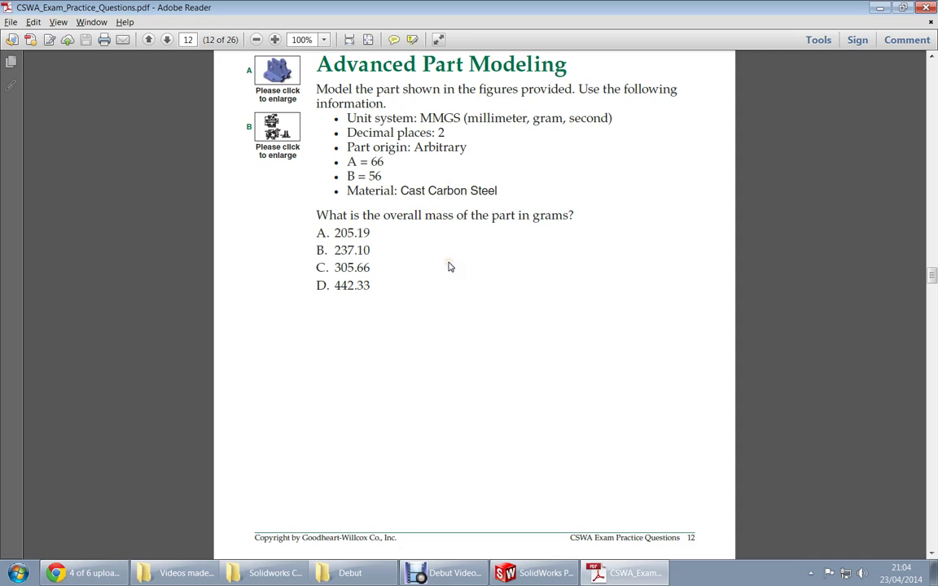
click(433, 287)
Review the Question 5B drawing, close Mass Properties, and return to the bracket model.
scroll(436, 289, down, 20)
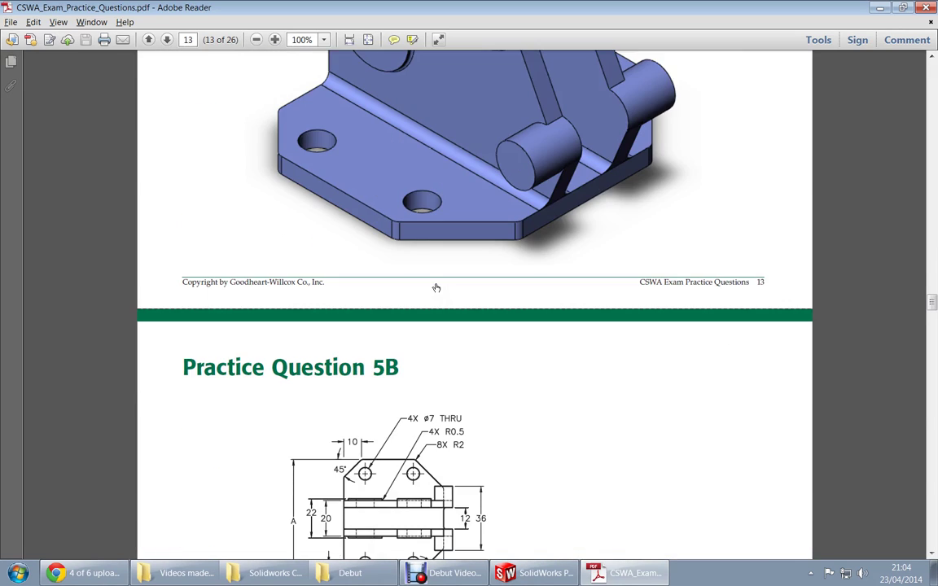
scroll(436, 287, down, 5)
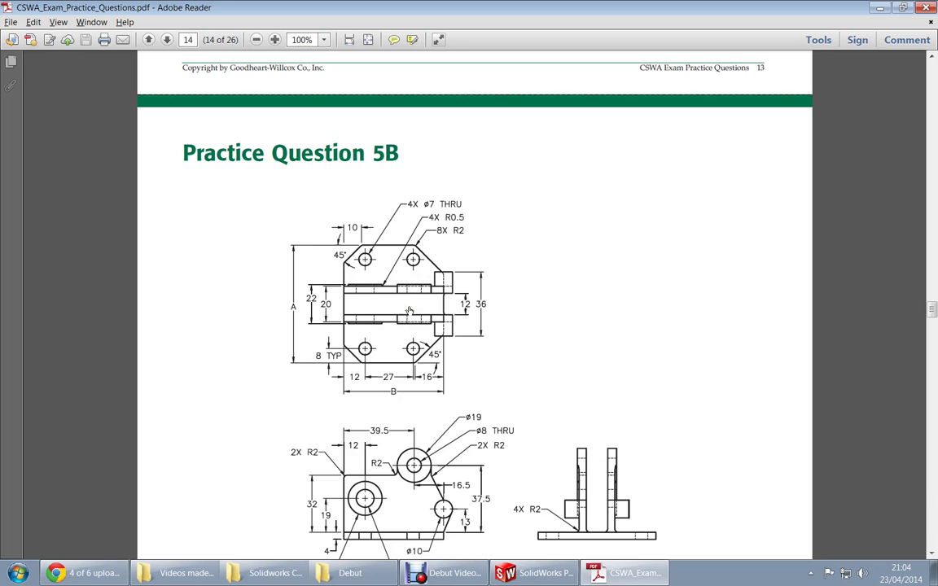
key(alt+Tab)
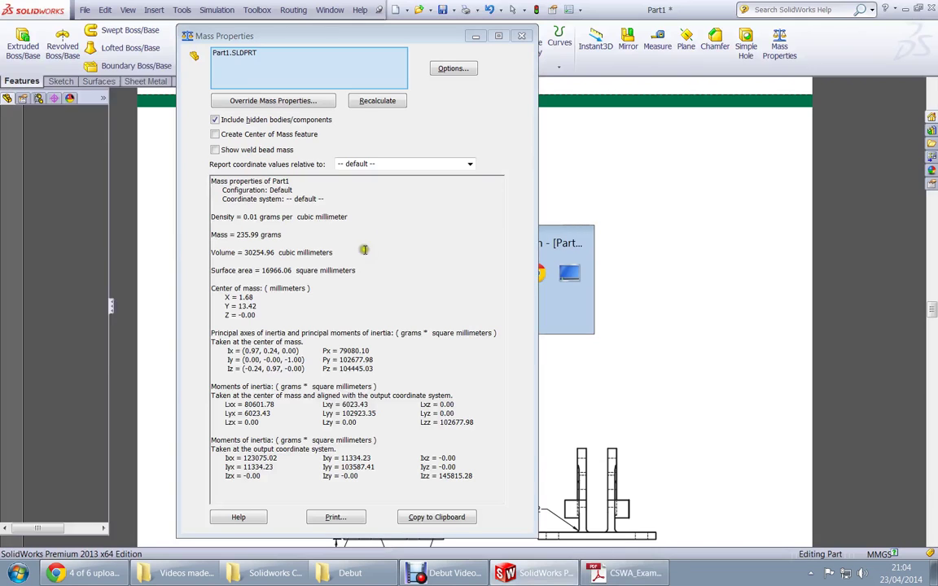
click(519, 38)
middle_drag(444, 100, 386, 202)
key(alt+Tab)
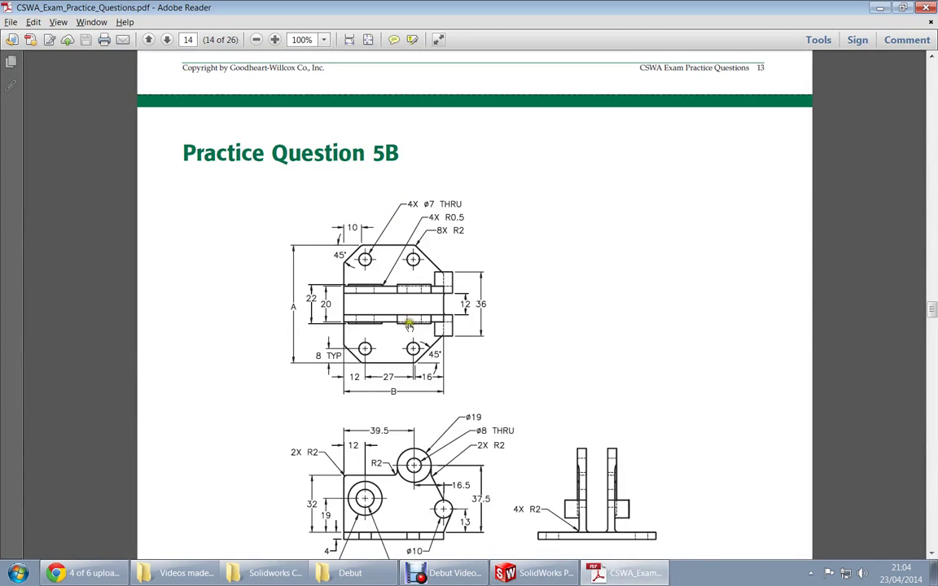
scroll(345, 456, down, 2)
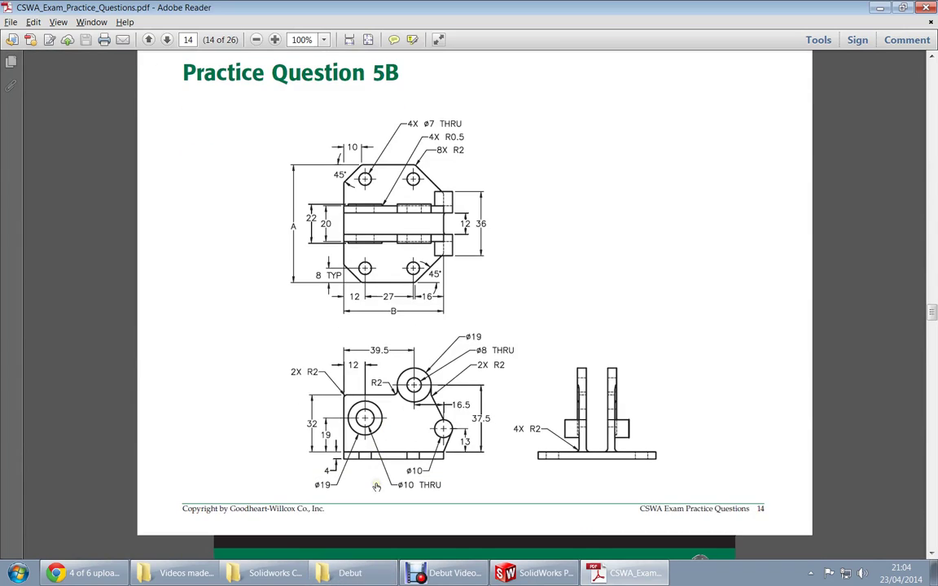
key(alt+Tab)
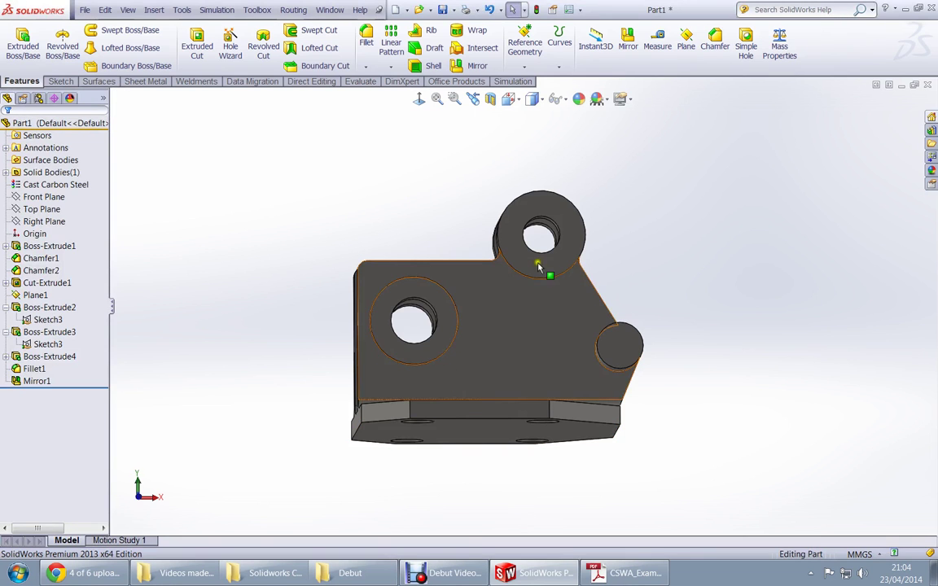
Measure the upper and lower boss holes (7.93 mm and 9.58 mm), then close Measure.
click(659, 43)
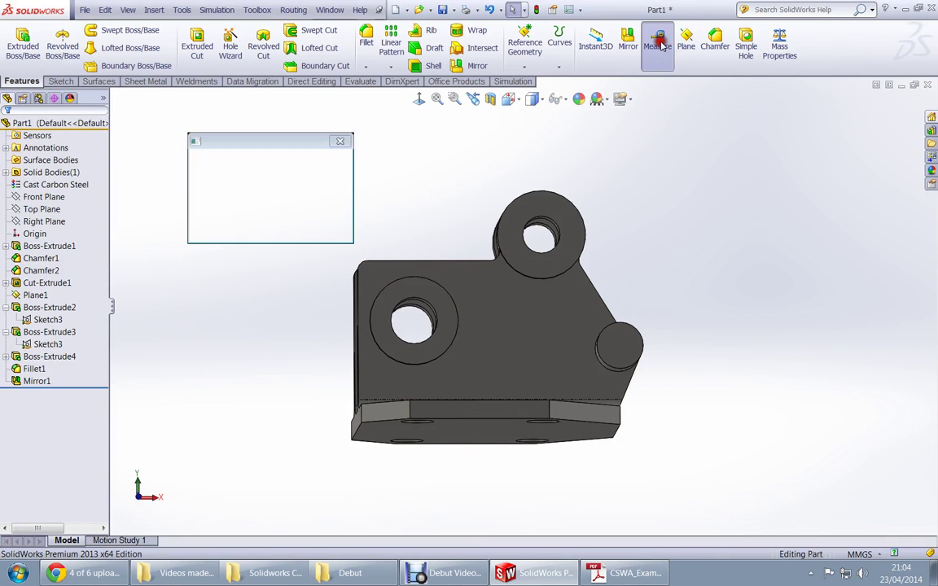
click(559, 243)
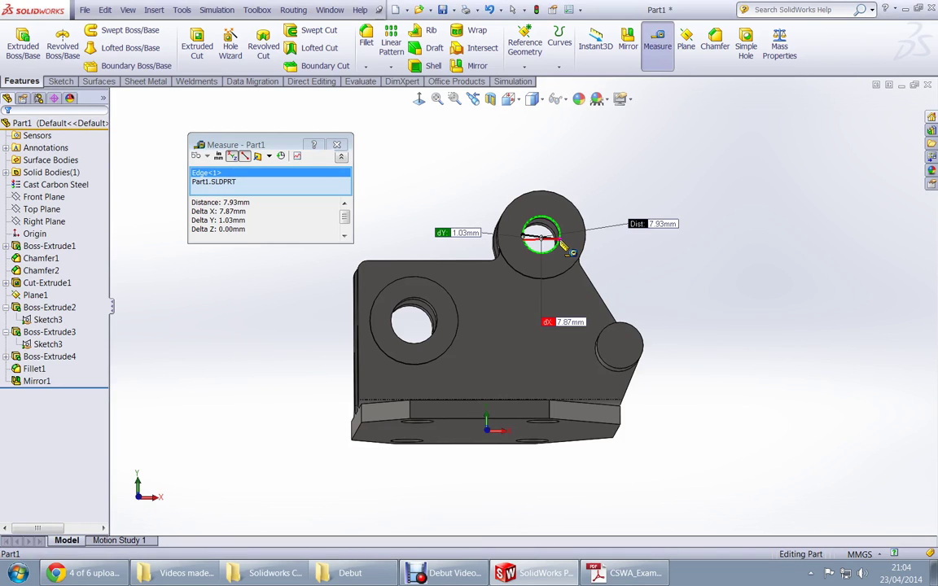
middle_drag(601, 146, 580, 165)
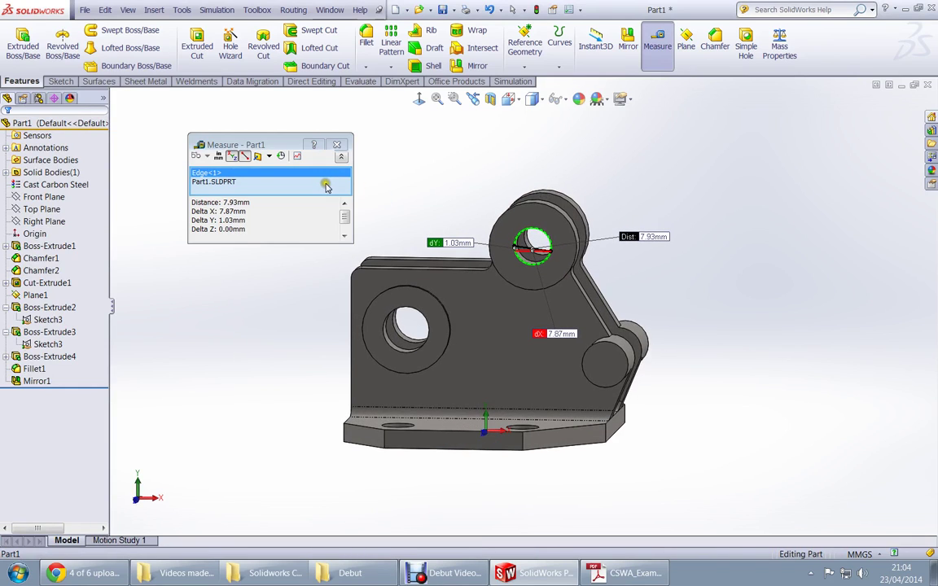
click(234, 156)
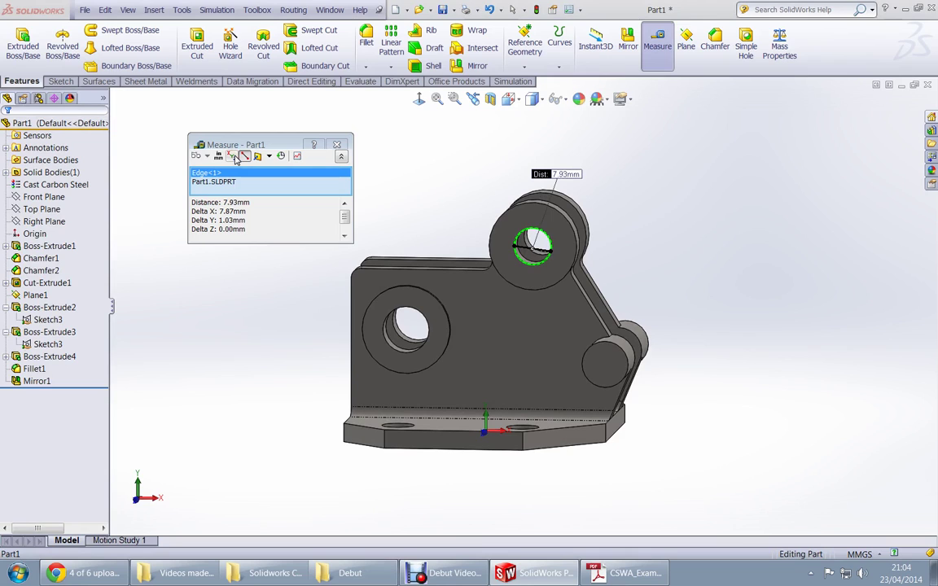
mouse_move(405, 210)
middle_down()
mouse_move(421, 188)
mouse_move(438, 188)
mouse_move(414, 193)
mouse_move(398, 234)
mouse_move(398, 213)
middle_up()
scroll(525, 165, down, 3)
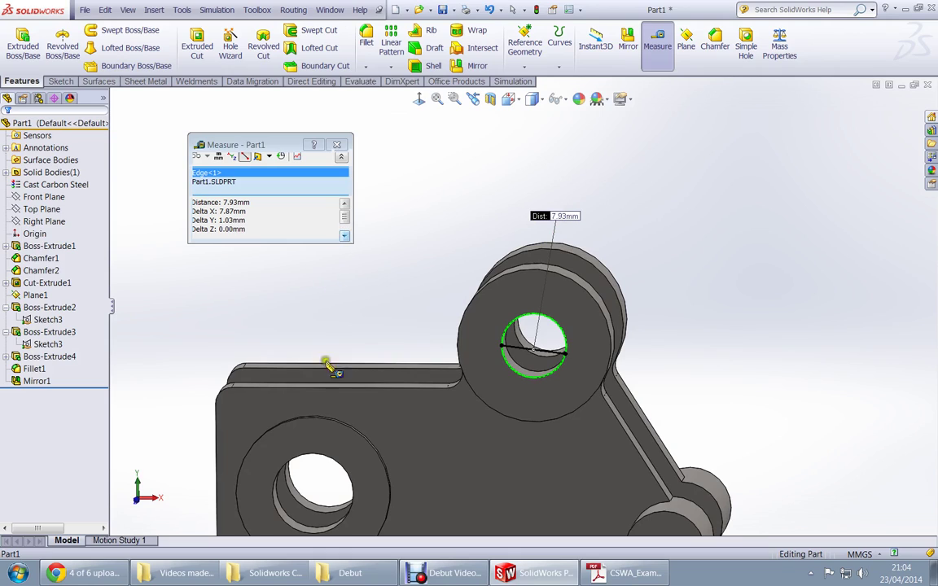
click(347, 476)
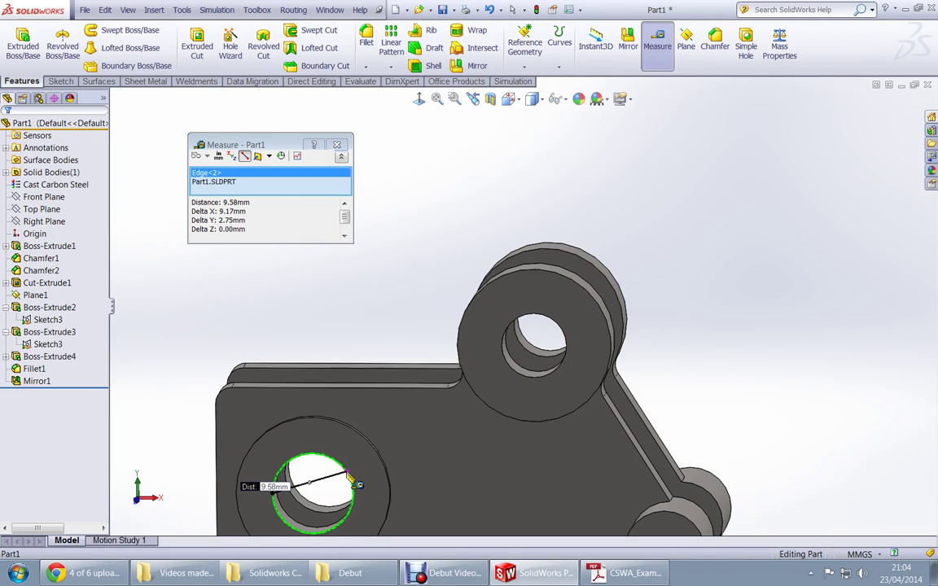
scroll(352, 482, up, 3)
click(366, 254)
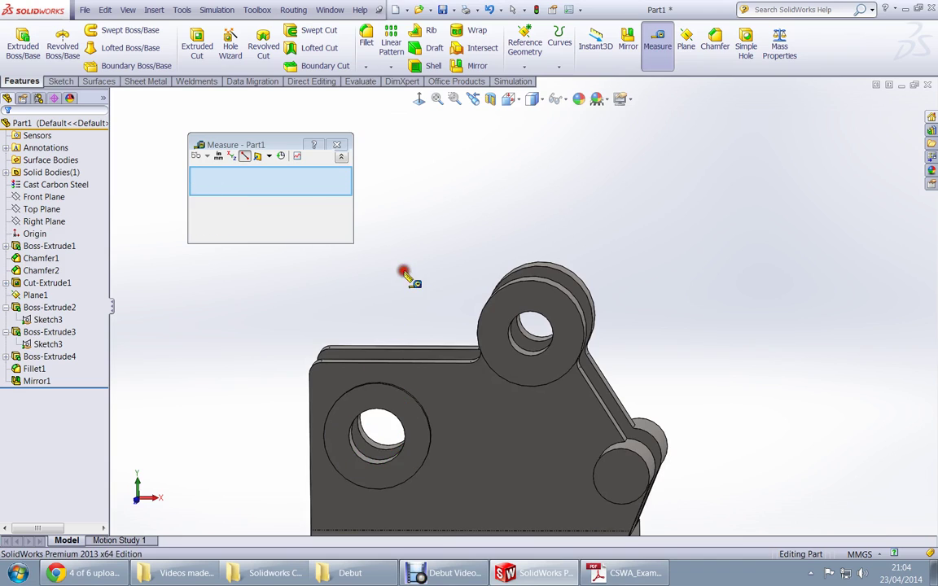
click(342, 145)
middle_drag(310, 216, 350, 268)
Compare the Question 5A render with the 5B drawing's fillet callouts on pages 13–14.
key(alt+Tab)
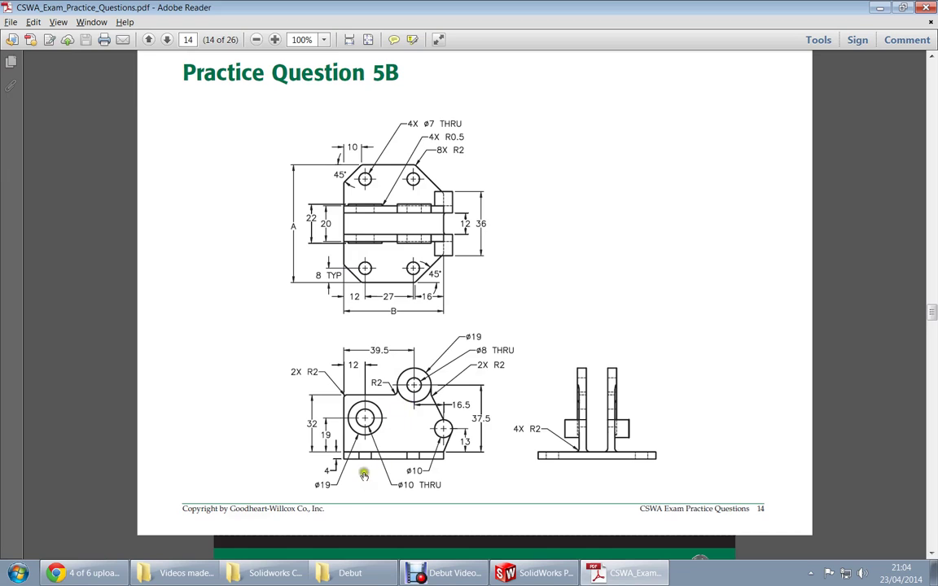
scroll(351, 355, up, 10)
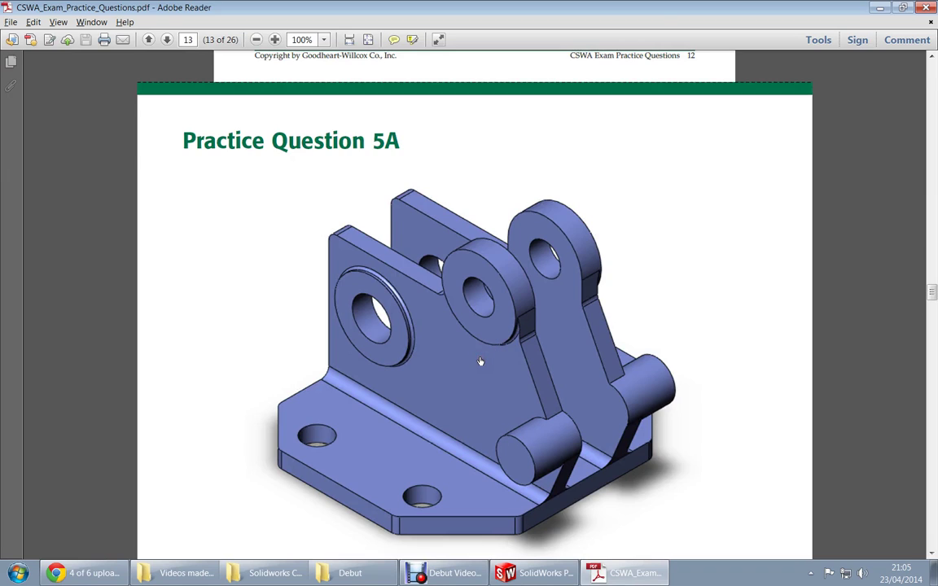
scroll(481, 361, down, 10)
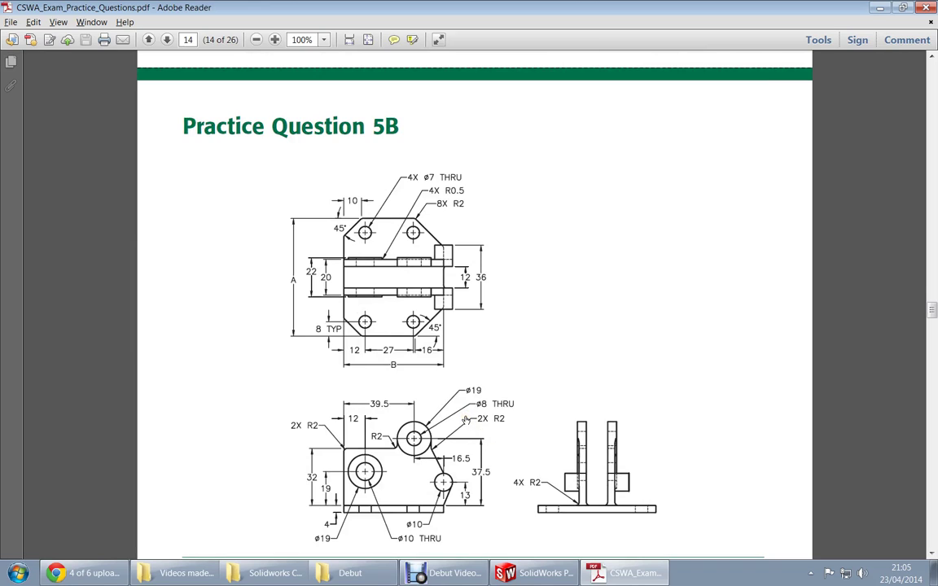
scroll(465, 419, down, 1)
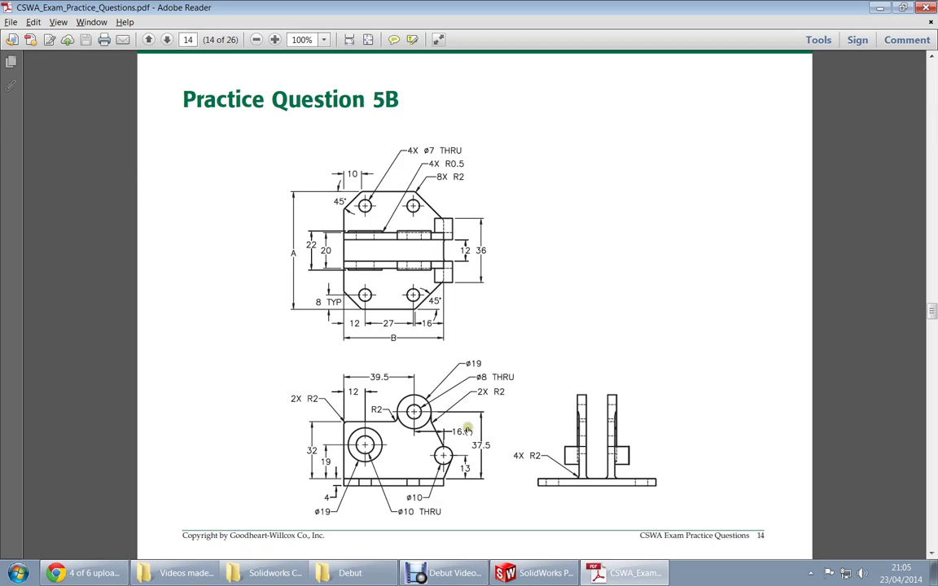
scroll(466, 430, down, 5)
scroll(467, 432, up, 6)
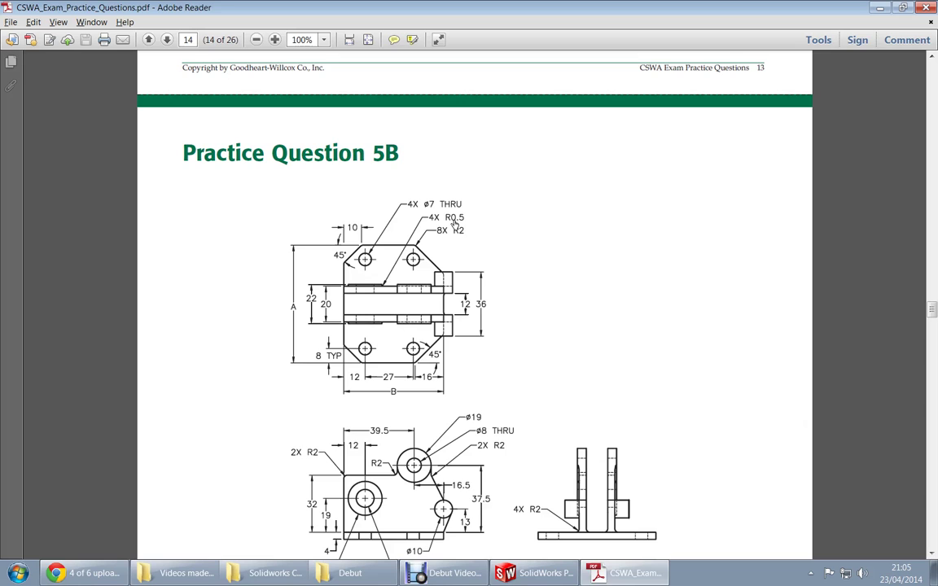
key(alt+Tab)
Select the first ø19 boss's outer edge and look up its fillet radius on the drawing.
middle_drag(410, 256, 351, 296)
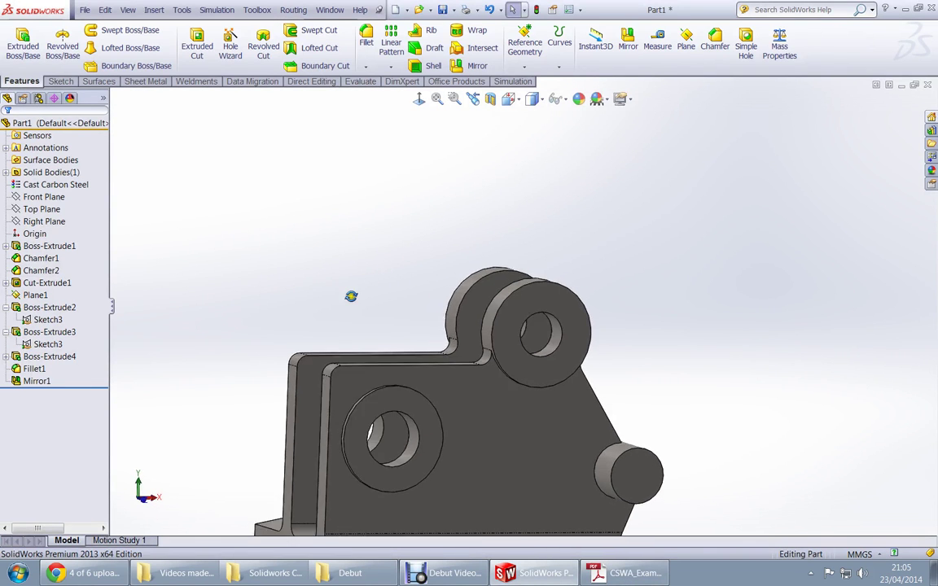
scroll(349, 297, up, 3)
scroll(407, 355, down, 5)
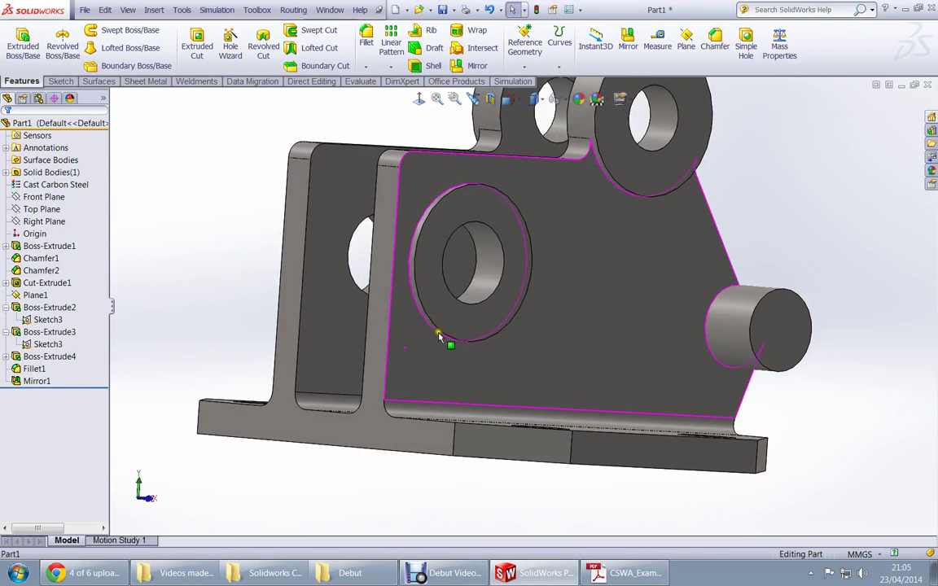
click(417, 310)
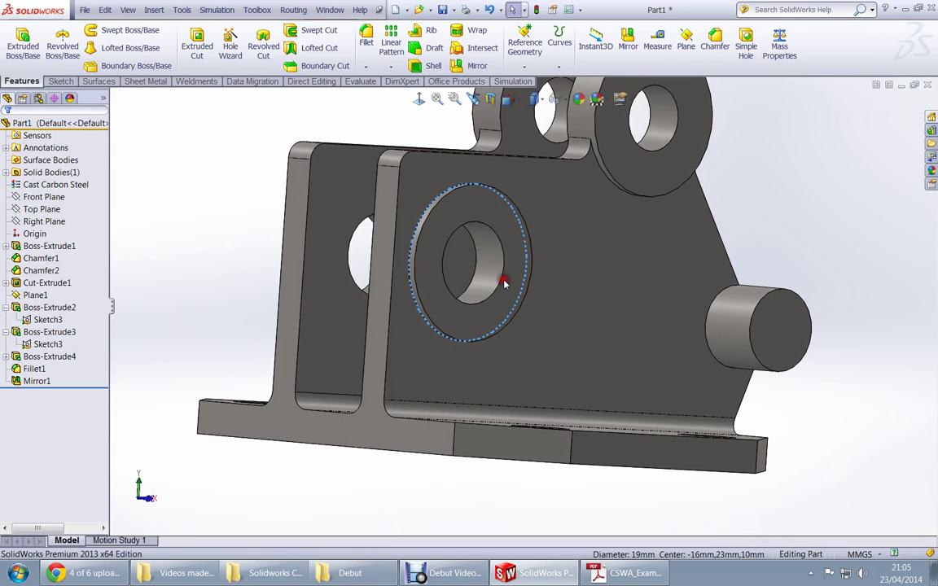
key(alt+Tab)
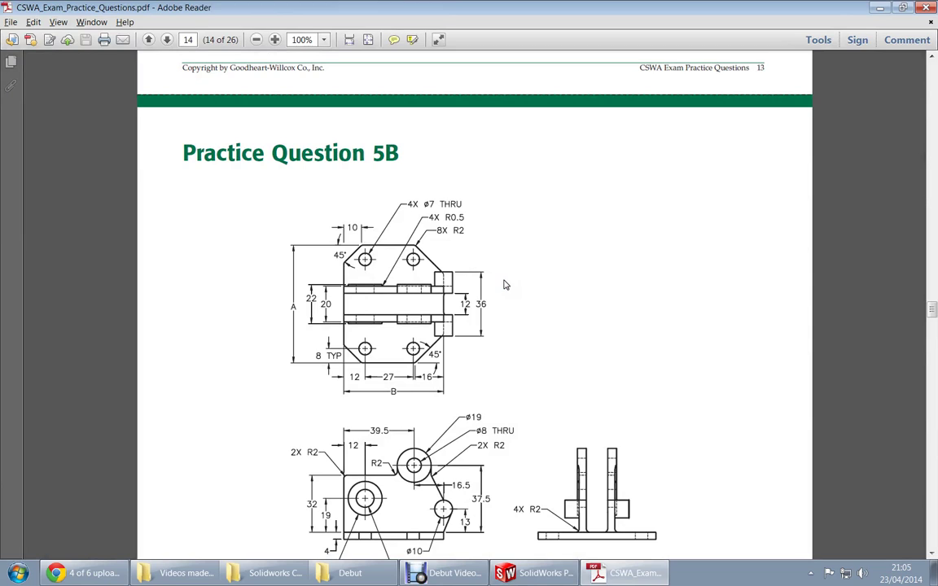
key(alt+Tab)
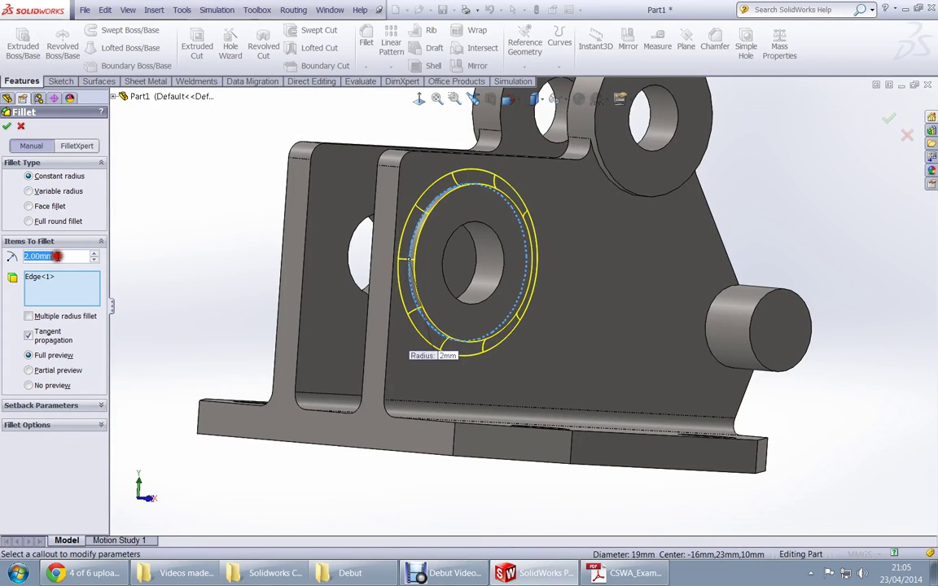
Set the fillet radius to 0.5 mm, add the second boss edge, and accept Fillet2.
double_click(58, 256)
text(.5)
key(Return)
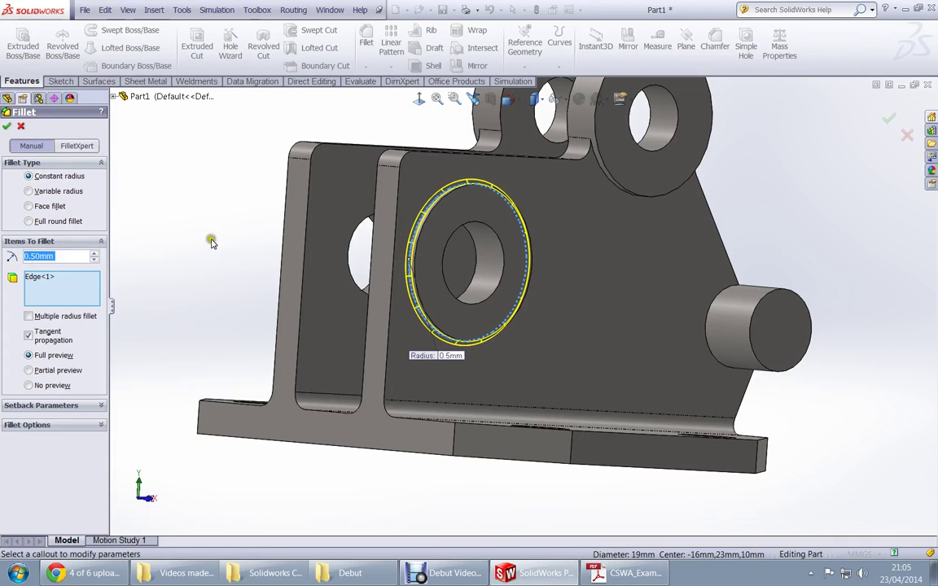
scroll(335, 293, down, 5)
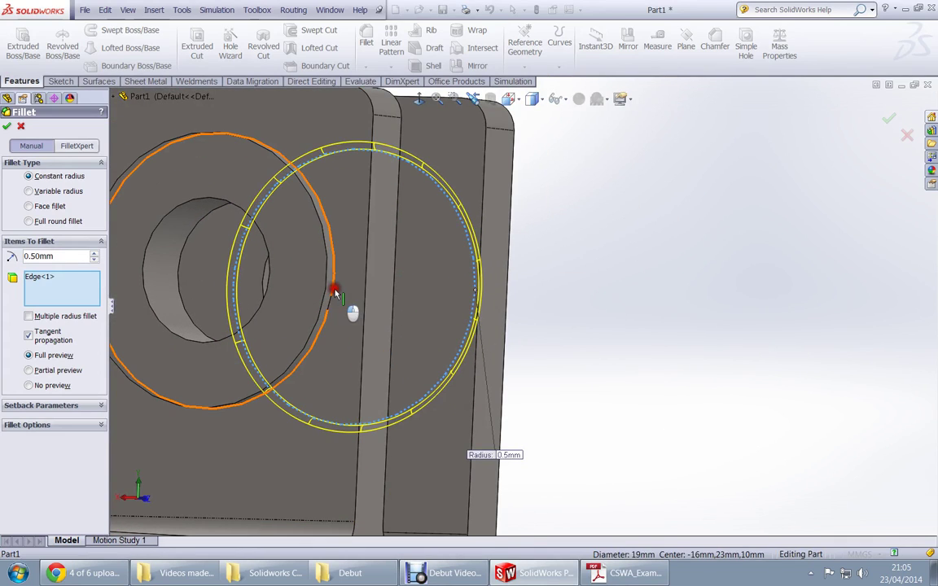
click(334, 293)
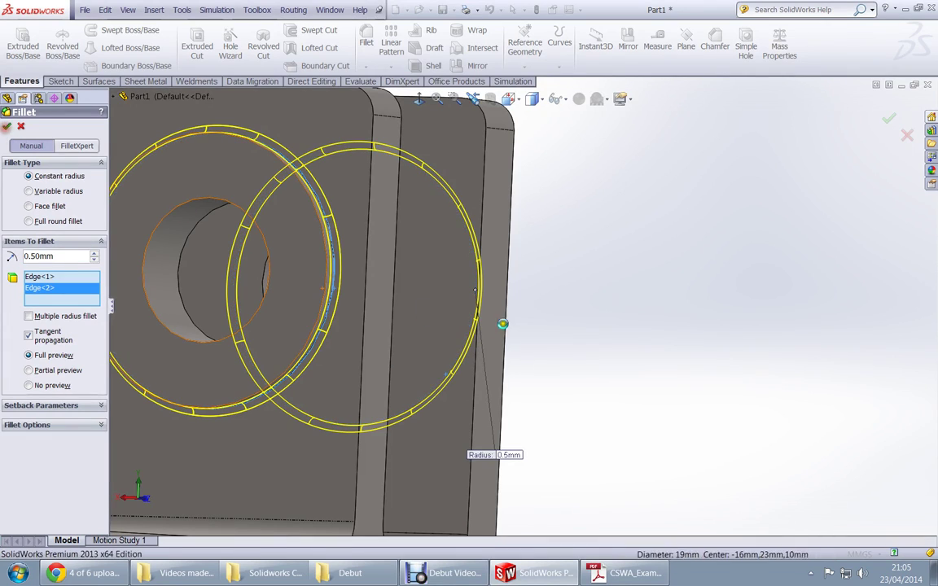
scroll(570, 314, up, 2)
key(Return)
scroll(602, 312, up, 4)
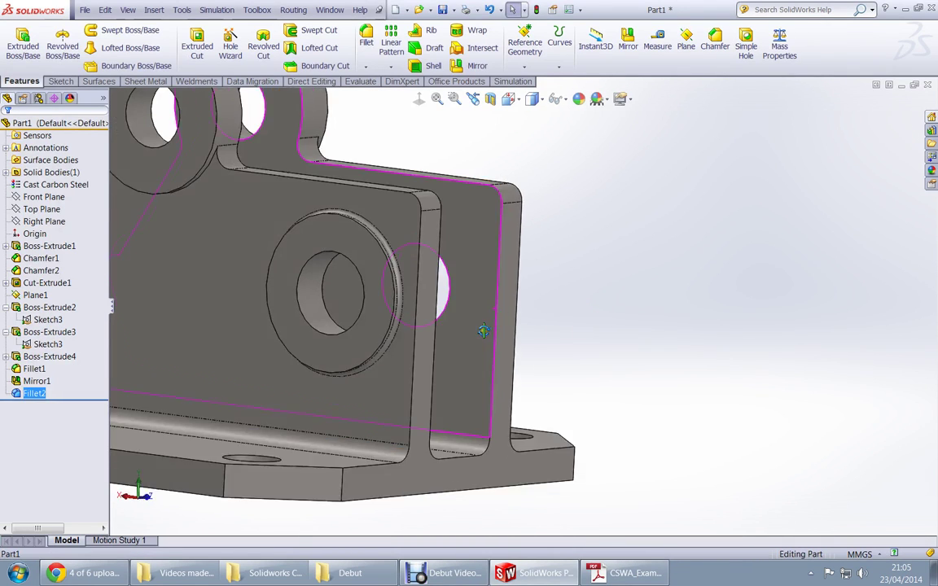
Recompute the mass, now 236.04 g, and bring up the PDF's Question 5 page.
middle_drag(483, 330, 427, 355)
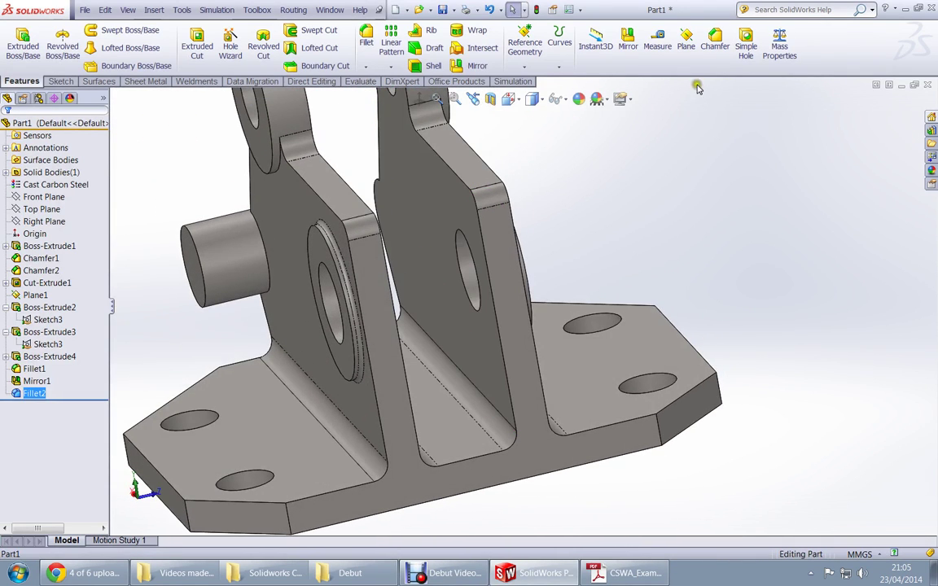
click(779, 51)
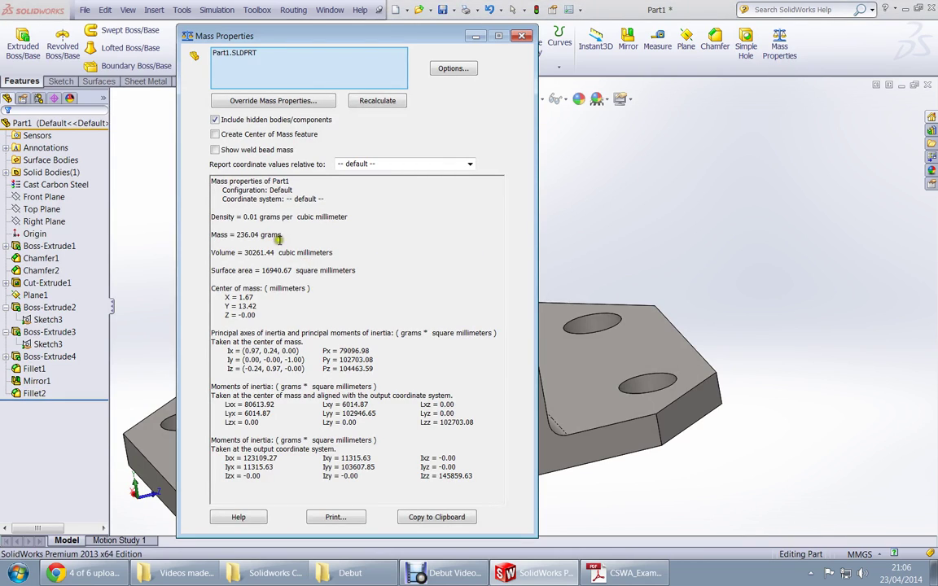
key(alt+Tab)
scroll(344, 281, up, 5)
scroll(345, 293, up, 15)
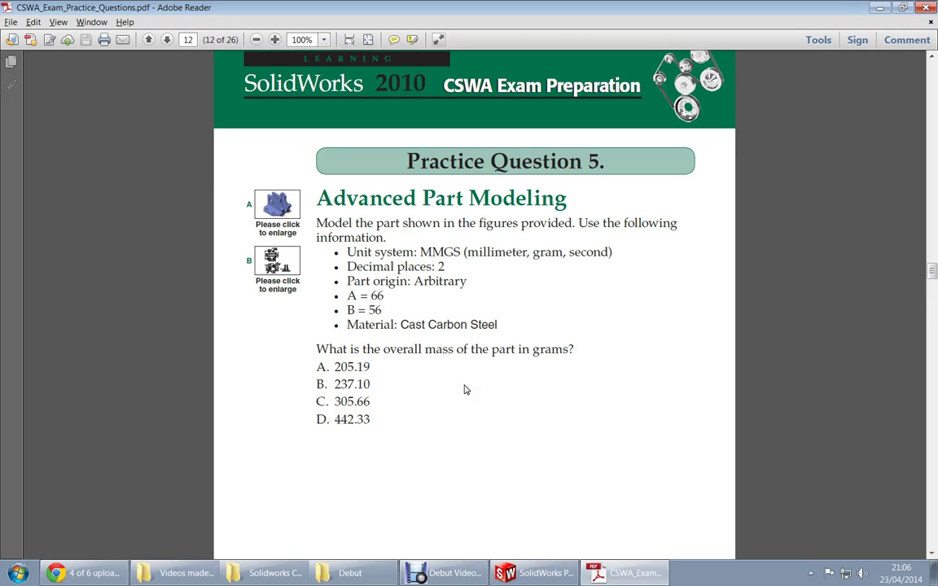
Check the page 12 mass choices, revisit the 5B drawing, and return to SolidWorks.
scroll(464, 389, down, 15)
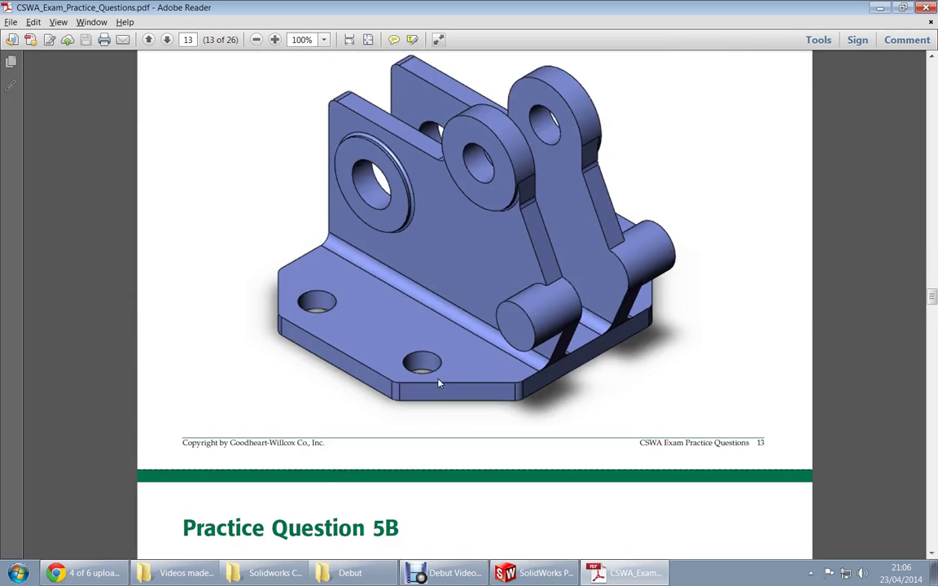
scroll(438, 384, down, 10)
scroll(438, 384, up, 10)
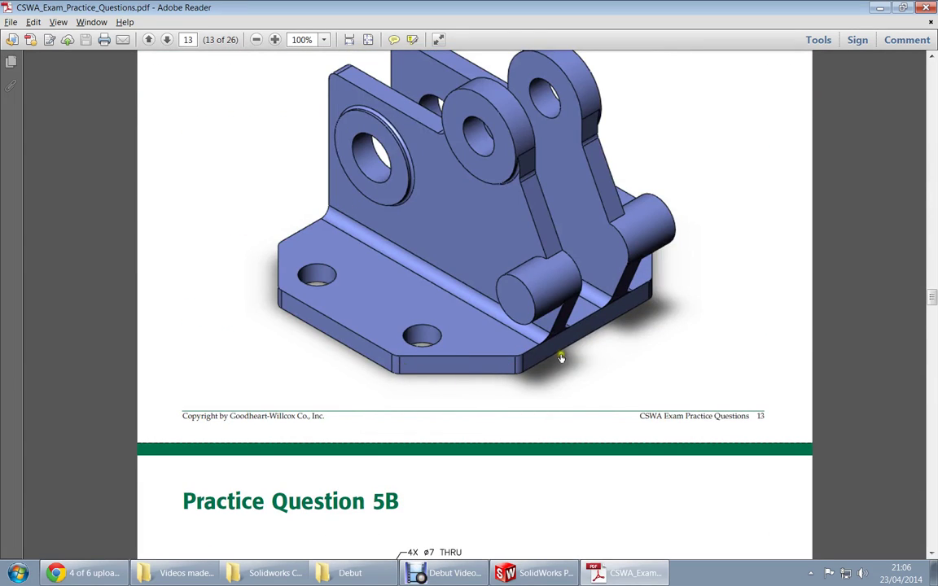
scroll(463, 477, down, 10)
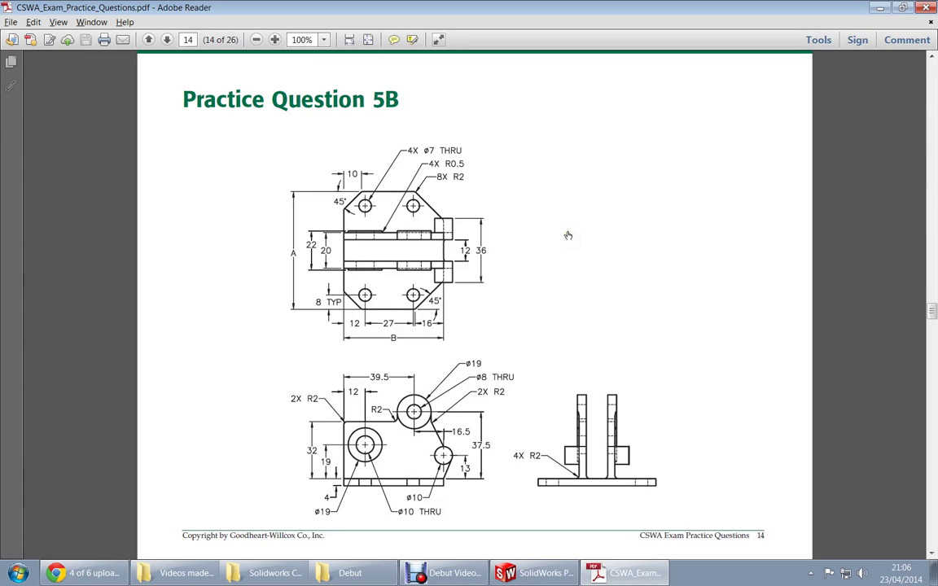
key(alt+Tab)
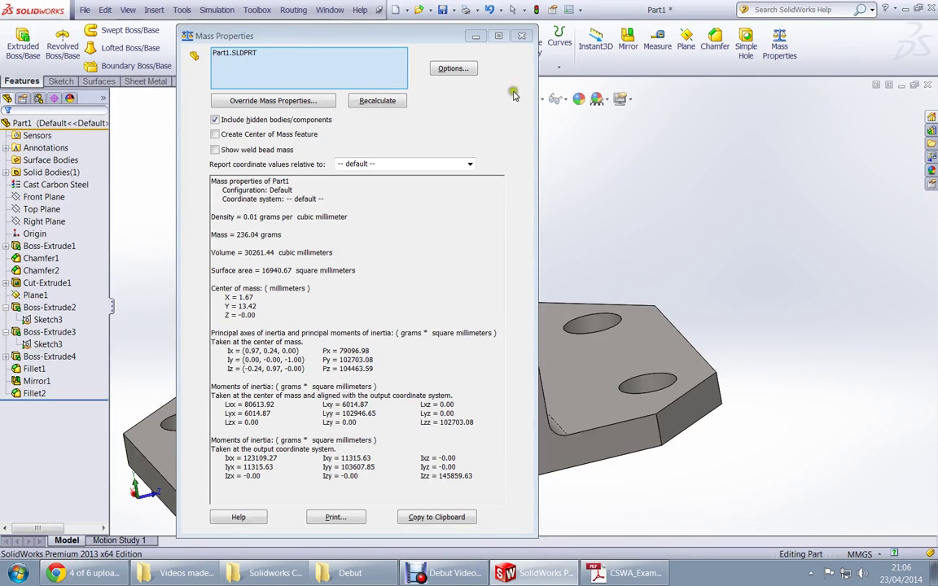
Close Mass Properties and start a 2 mm fillet on the first upright-to-base edge.
key(Escape)
scroll(378, 314, up, 5)
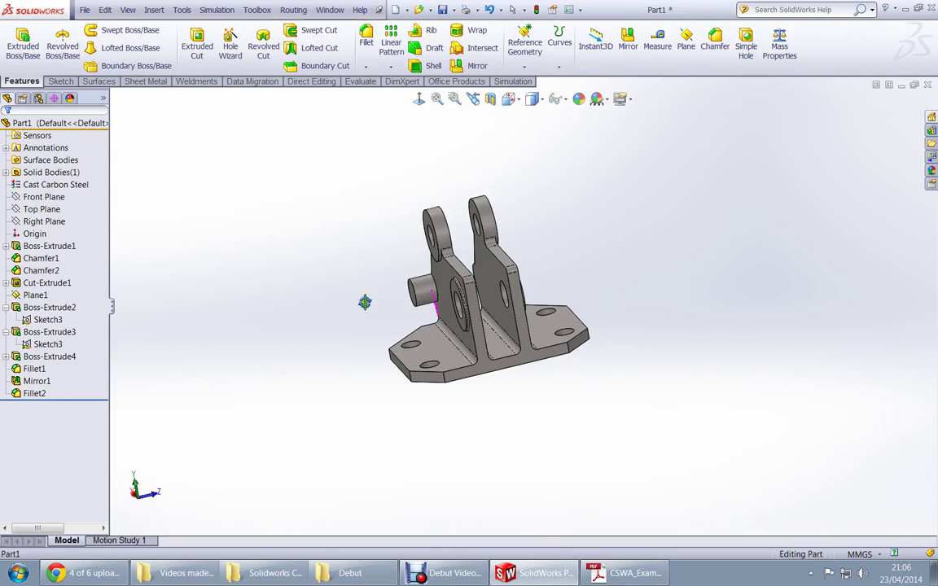
middle_drag(364, 300, 502, 304)
scroll(511, 359, down, 6)
scroll(509, 356, up, 4)
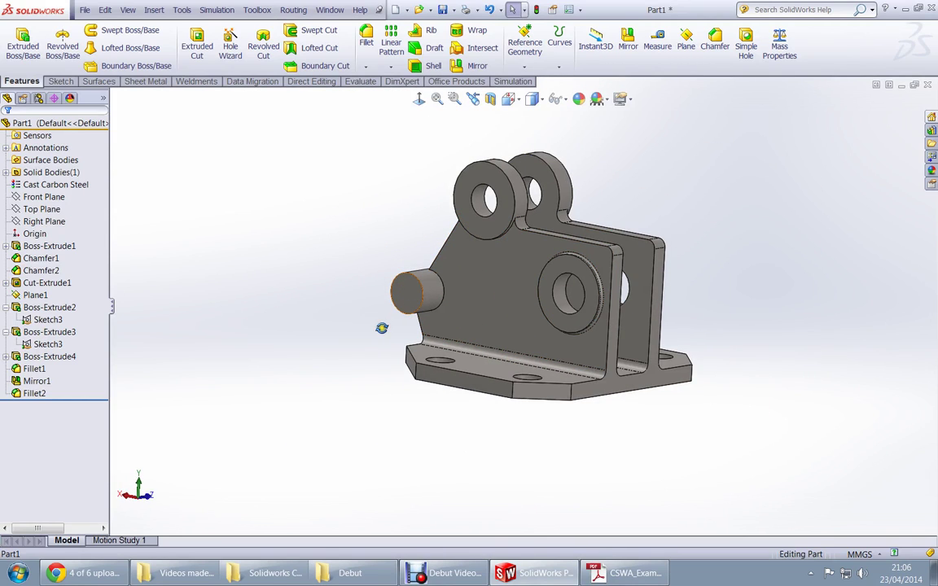
middle_drag(382, 327, 614, 397)
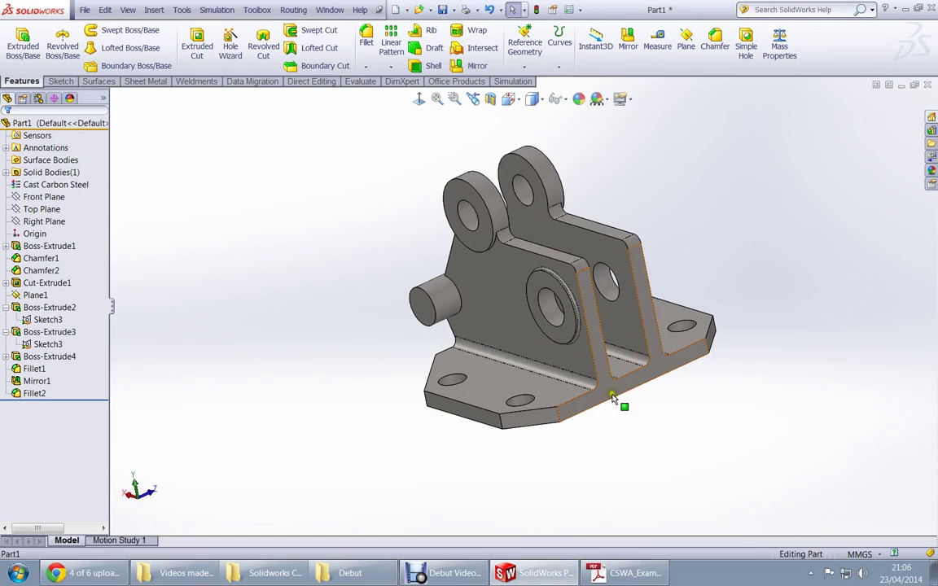
click(562, 418)
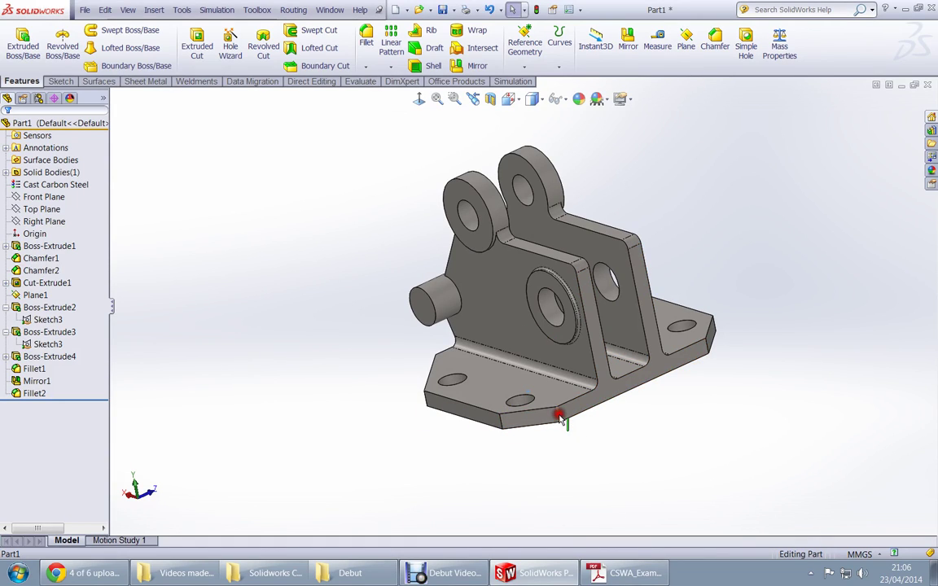
click(641, 385)
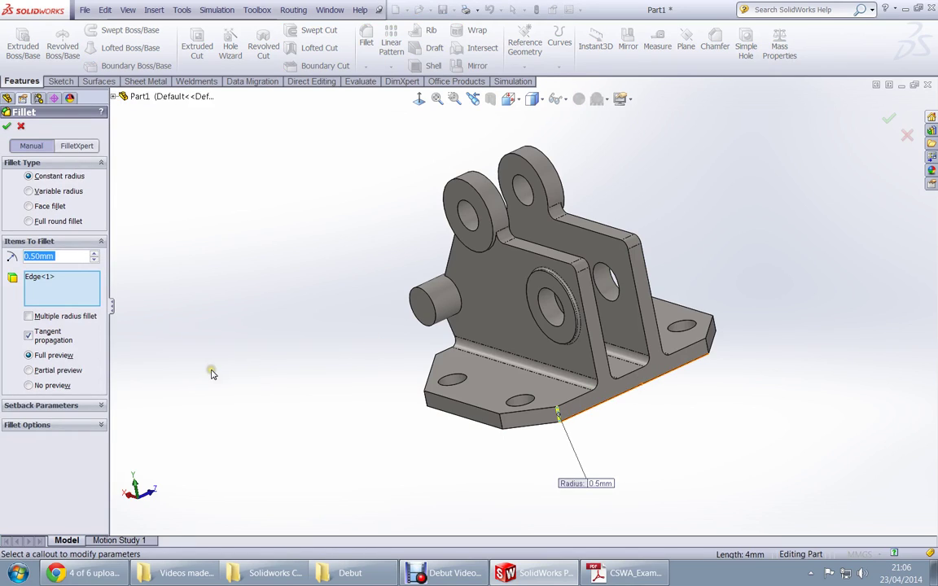
text(2)
key(Return)
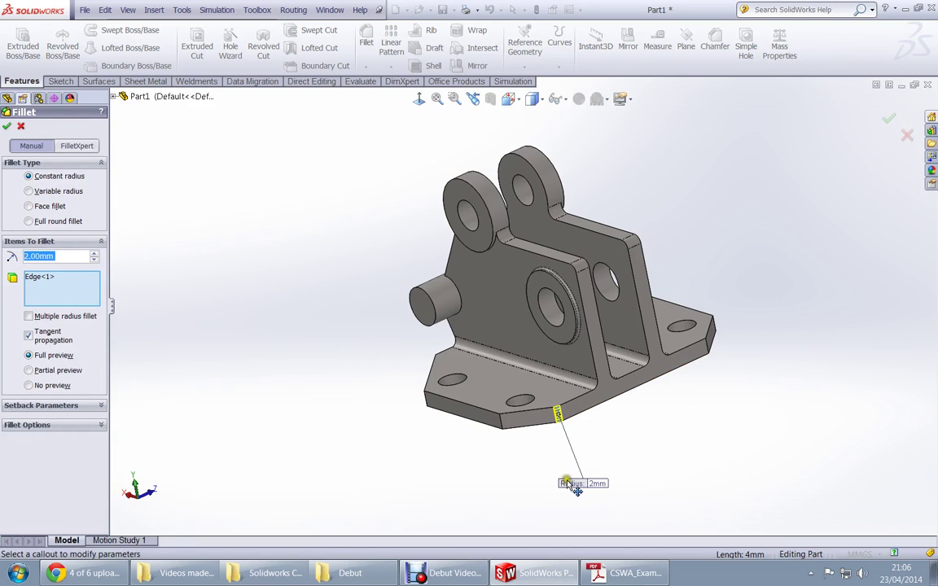
Add the other seven base-plate edges and apply the fillet as Fillet3.
click(502, 421)
middle_drag(675, 421, 590, 469)
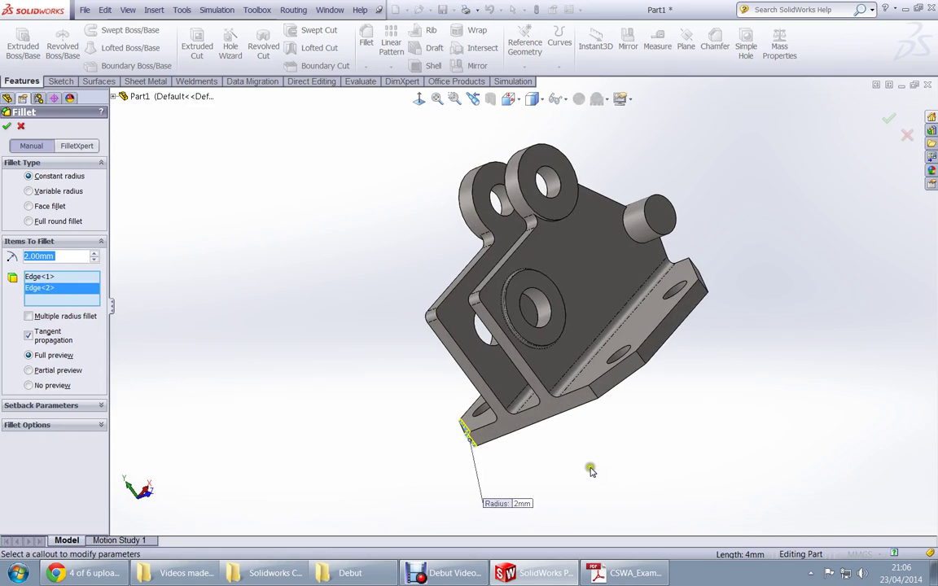
click(647, 368)
middle_drag(662, 399, 538, 440)
click(541, 438)
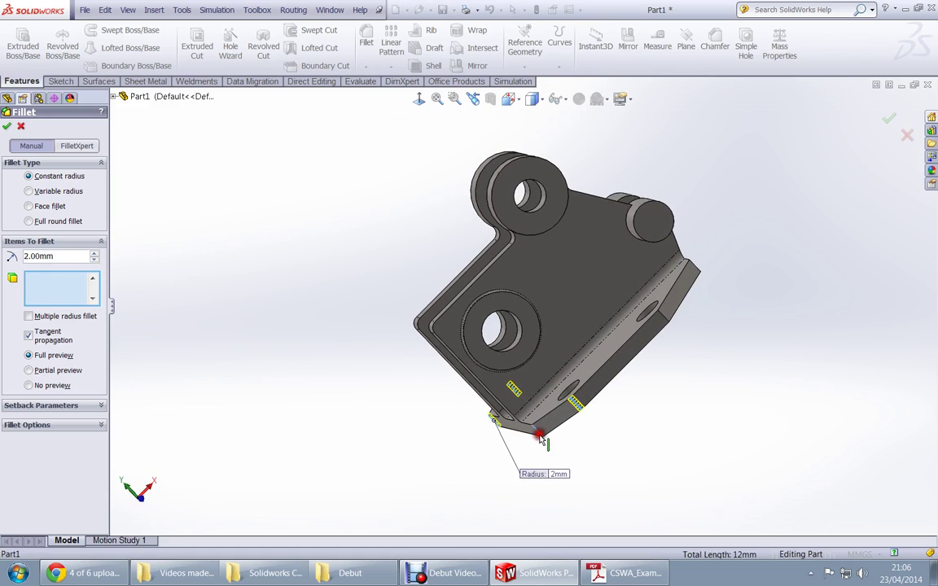
click(664, 320)
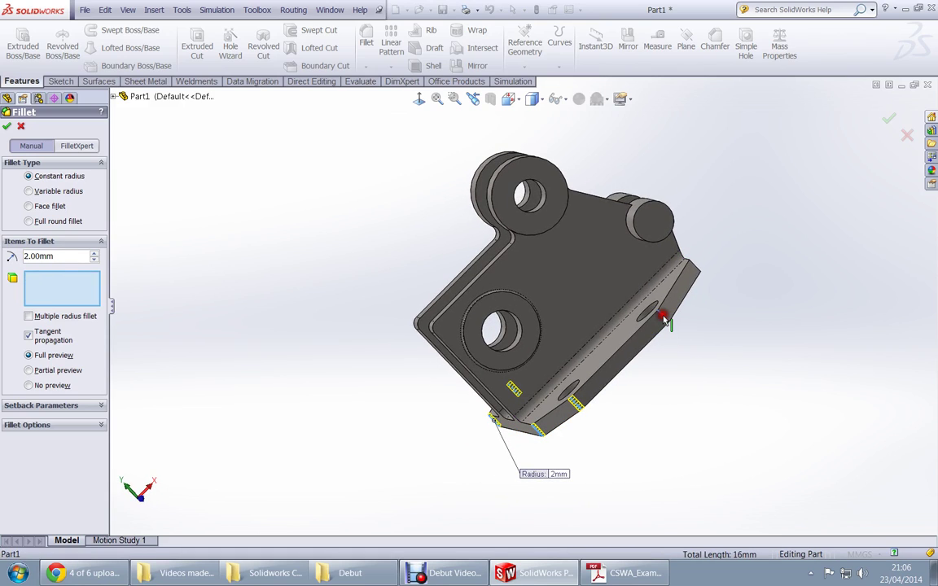
click(696, 268)
middle_drag(696, 273, 594, 390)
click(559, 343)
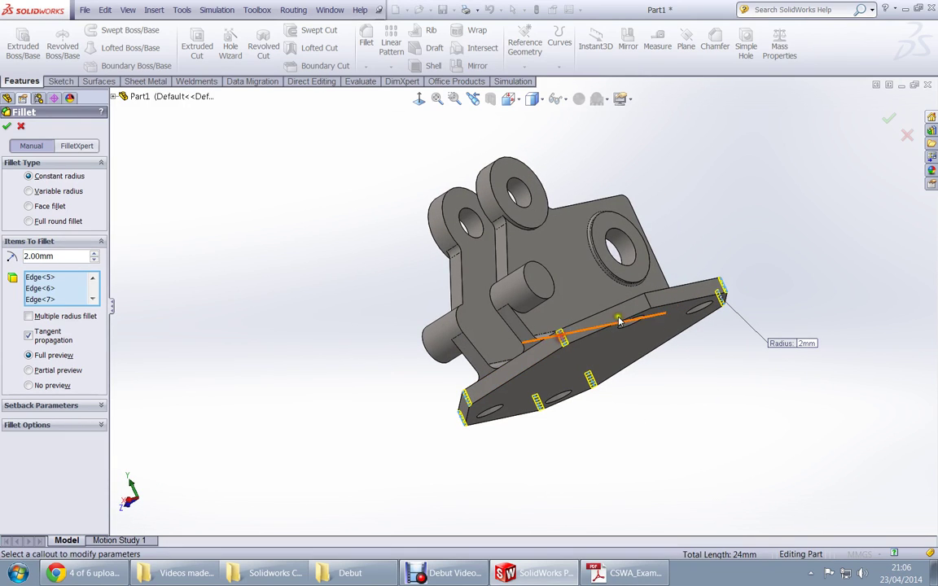
middle_drag(710, 409, 639, 367)
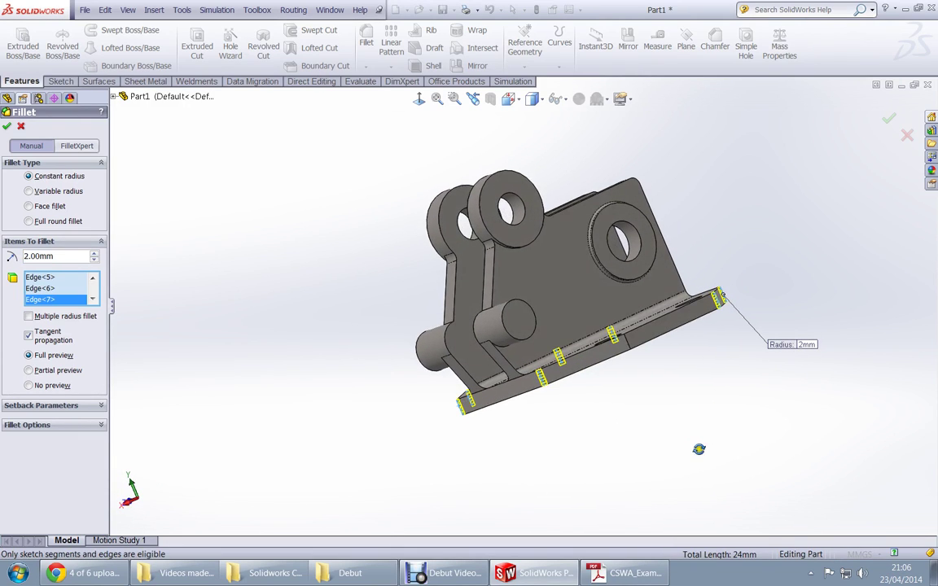
click(631, 348)
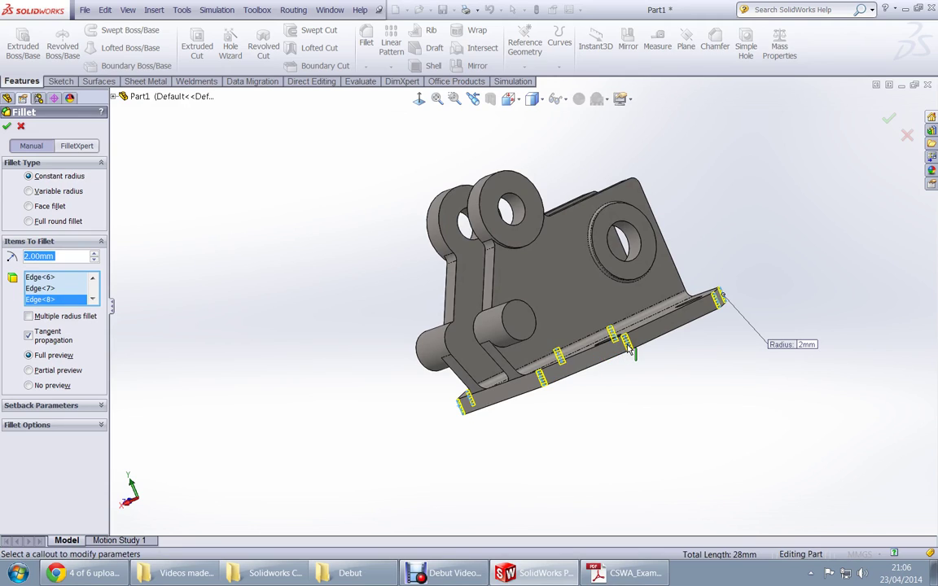
right_click(676, 401)
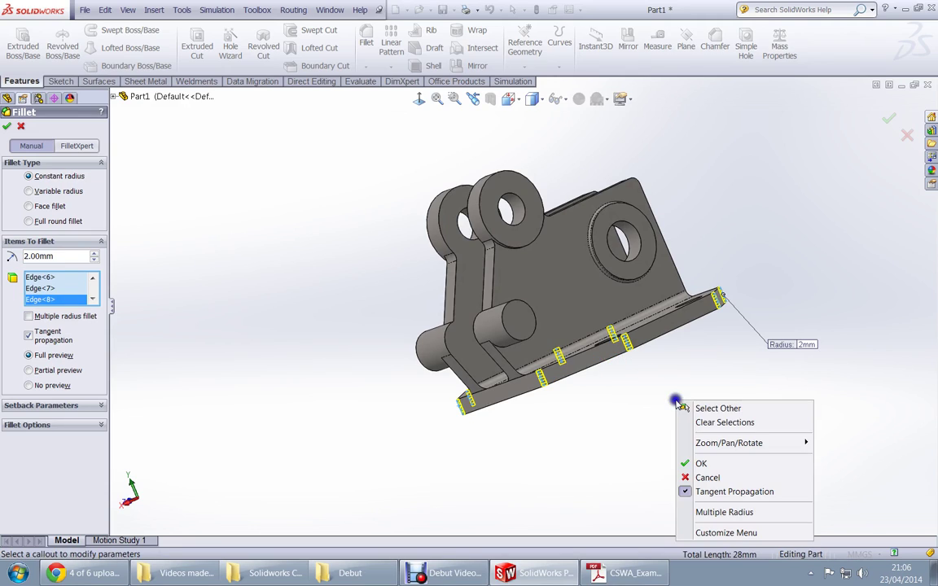
click(706, 464)
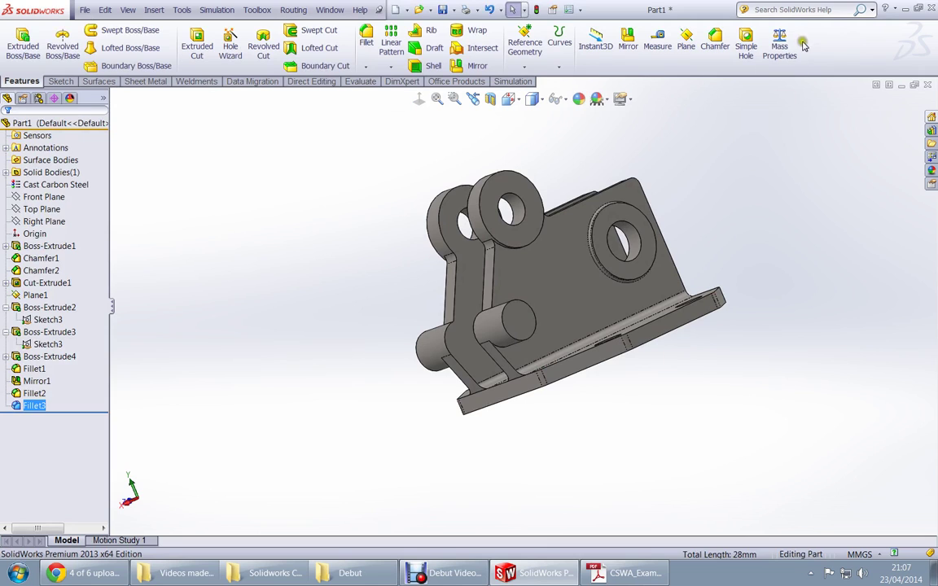
click(779, 42)
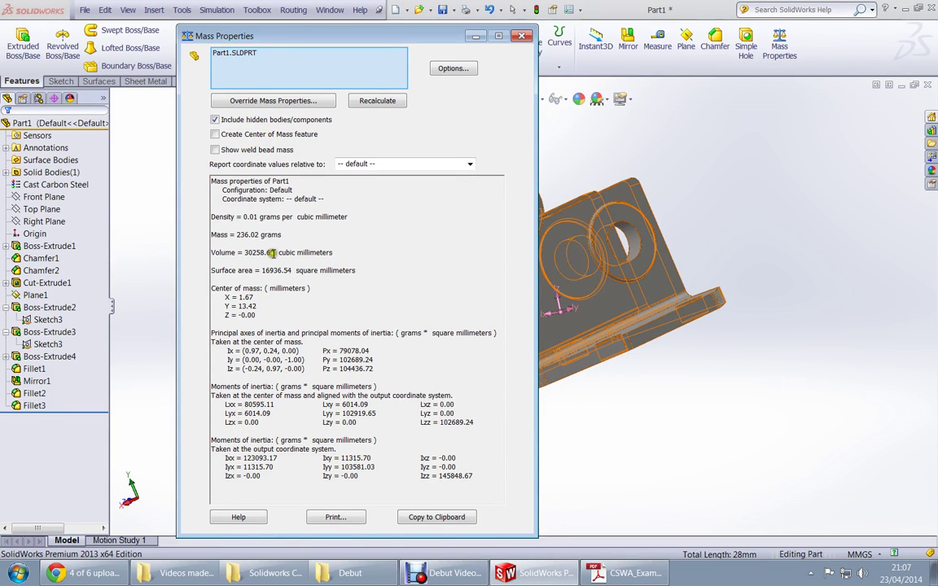
key(alt+Tab)
scroll(373, 335, up, 10)
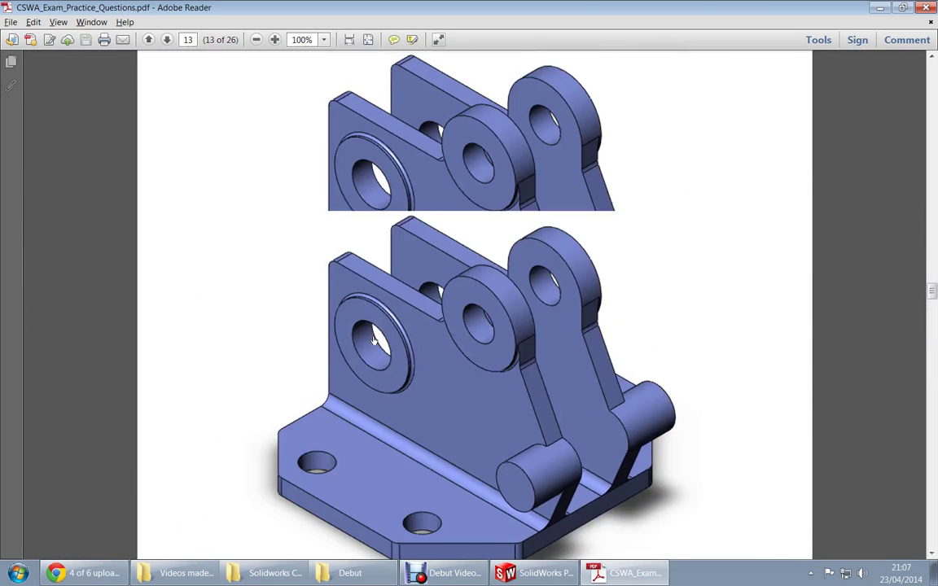
scroll(373, 341, up, 10)
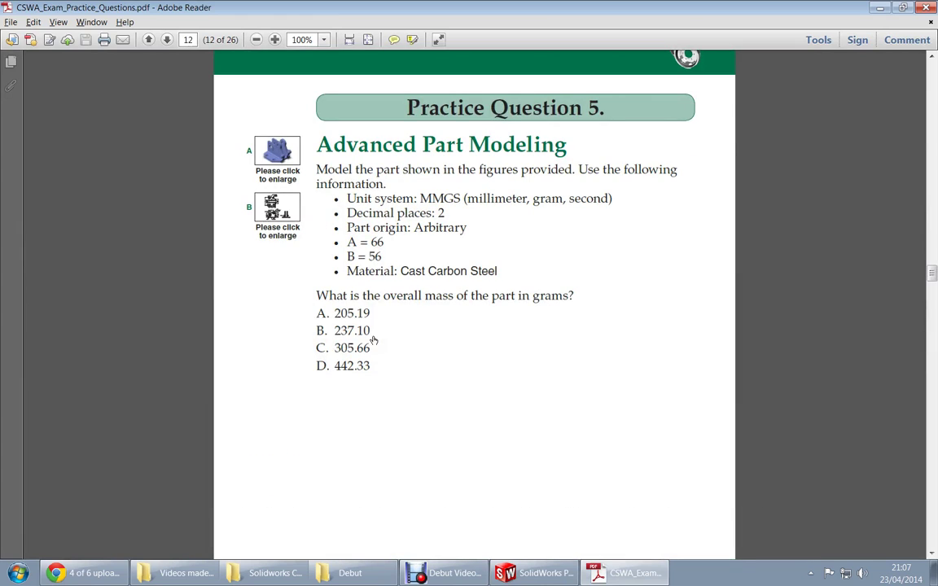
key(alt+Tab)
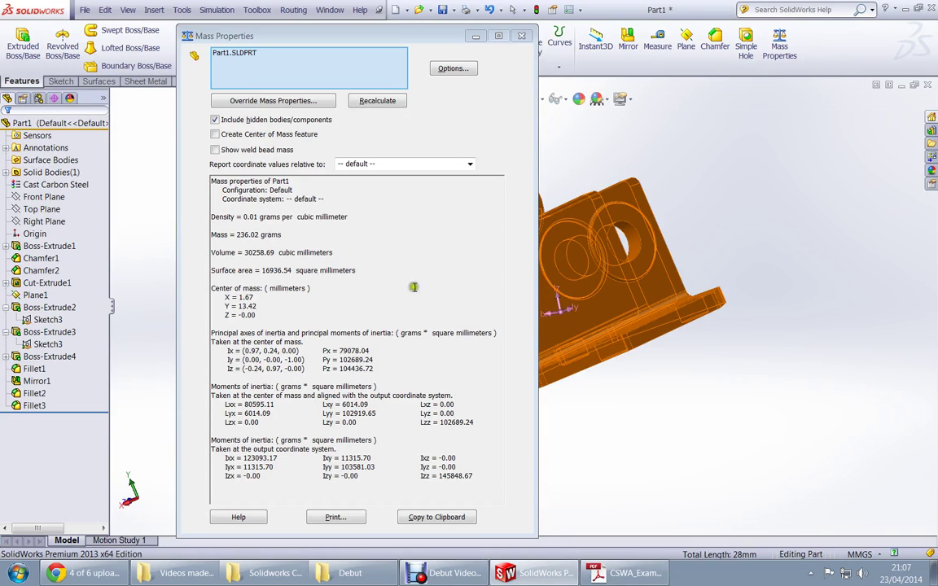
click(373, 101)
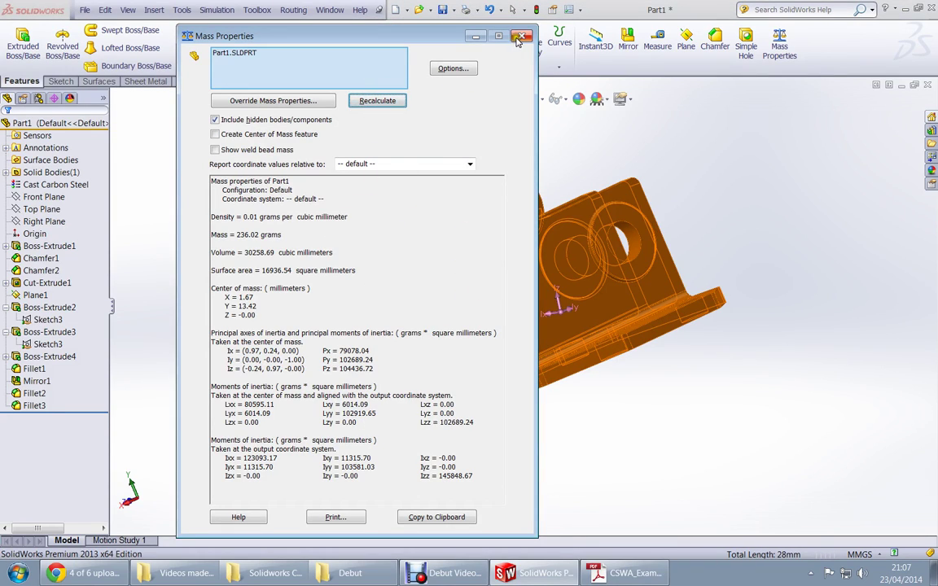
key(Escape)
middle_drag(327, 262, 597, 246)
scroll(486, 318, up, 5)
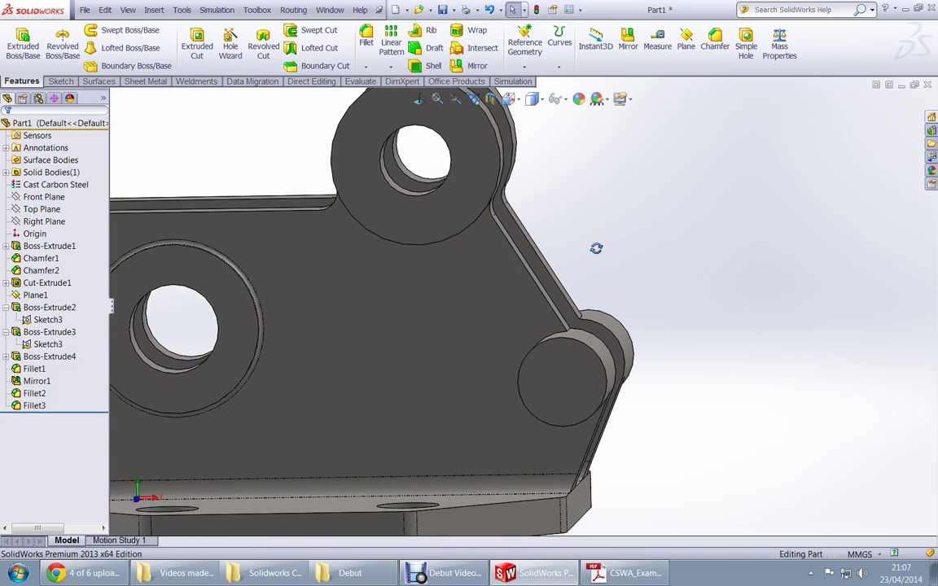
Scroll the practice PDF past Questions 5 and 5A to the 5B drawings on page 14.
key(alt+Tab)
scroll(560, 291, down, 10)
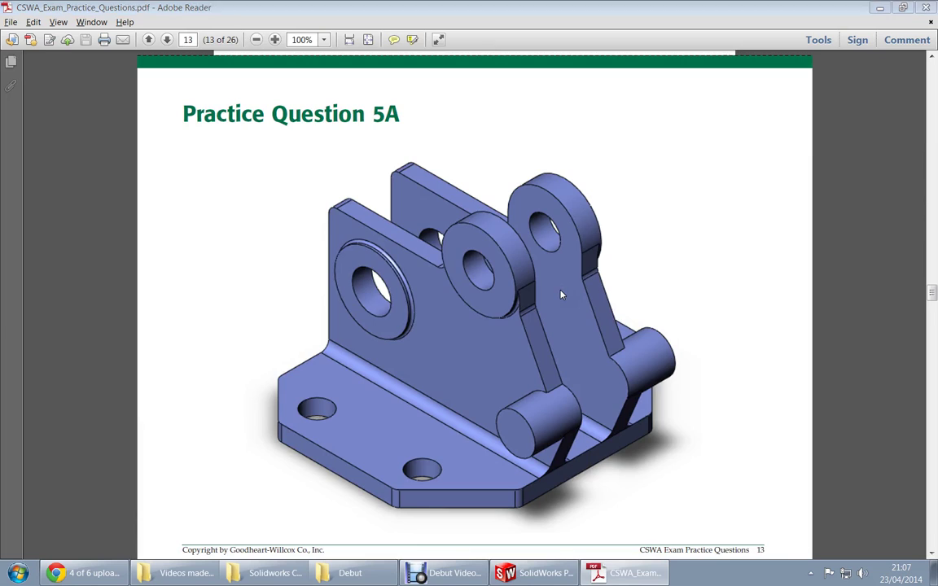
key(alt+Tab)
key(alt+Tab)
scroll(560, 295, down, 5)
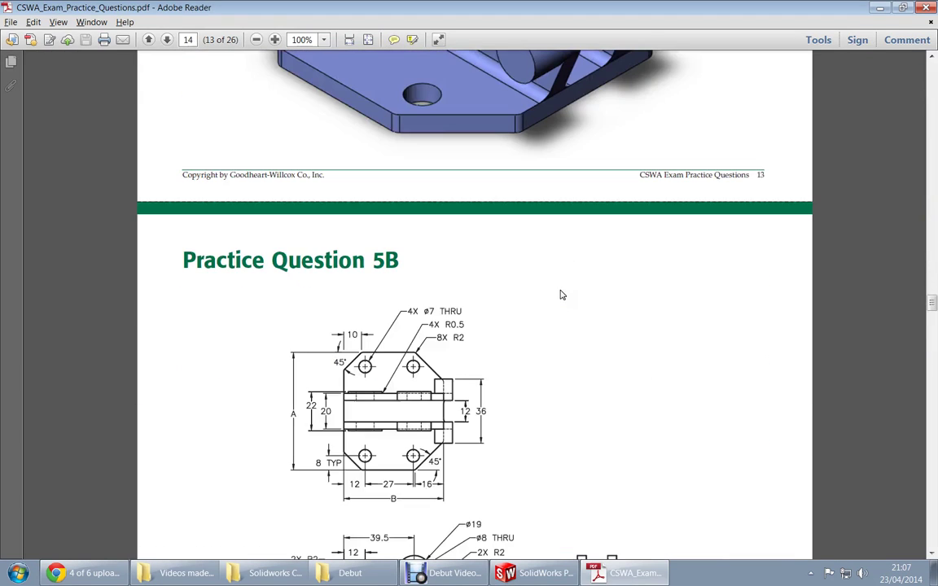
scroll(561, 295, down, 1)
scroll(560, 295, down, 2)
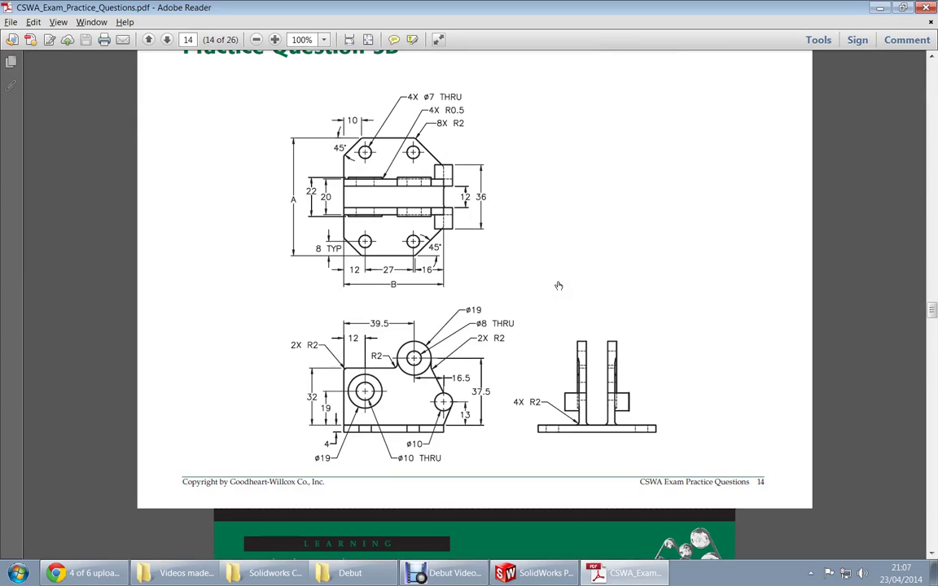
scroll(559, 286, down, 1)
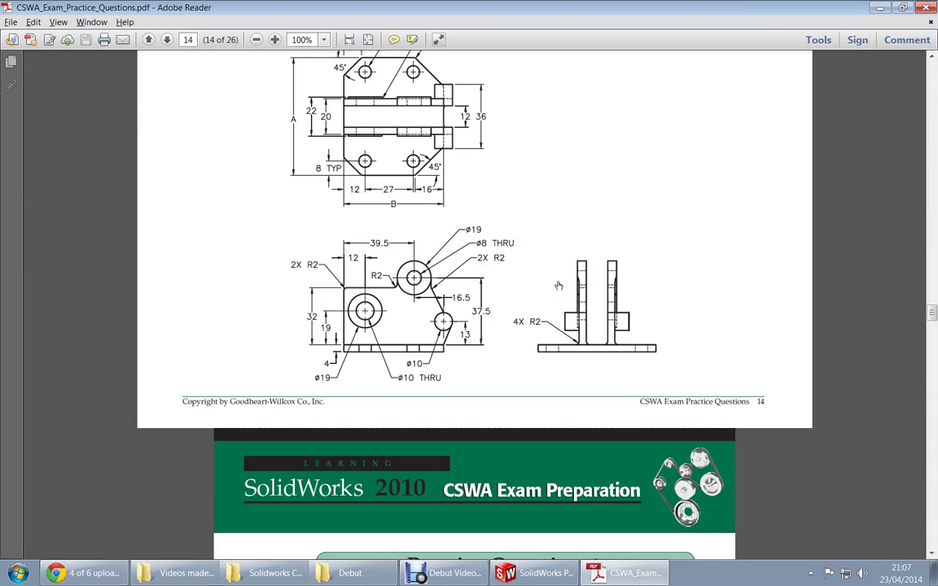
scroll(558, 286, up, 1)
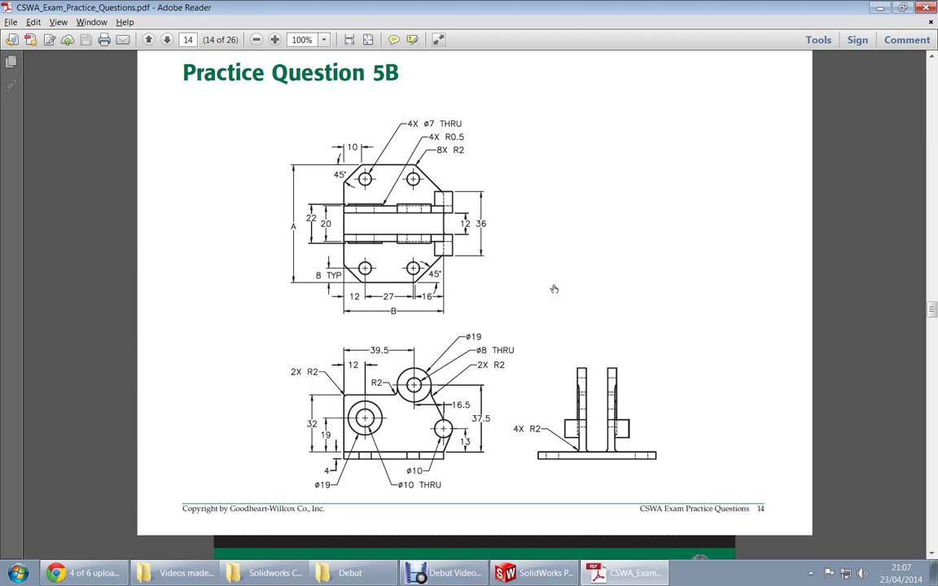
Edit Sketch3 on the slanted upright plate and move the ⌀8 dimension above the upper circle.
key(alt+Tab)
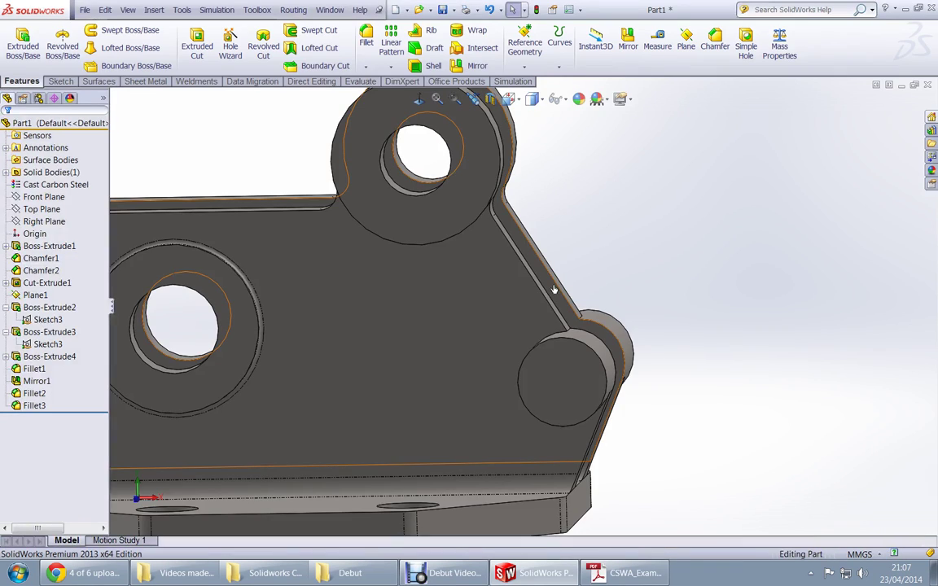
middle_drag(521, 293, 409, 293)
click(453, 281)
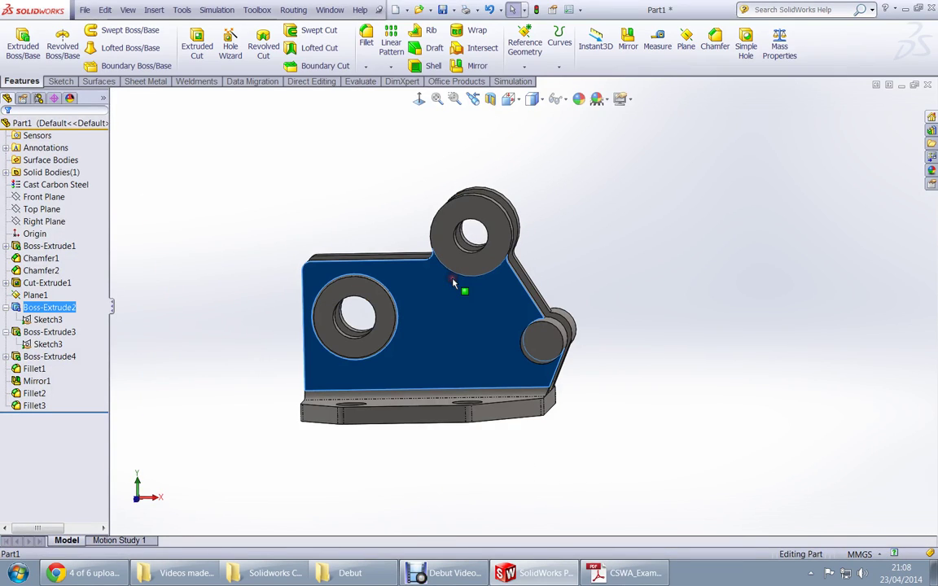
click(496, 236)
click(496, 236)
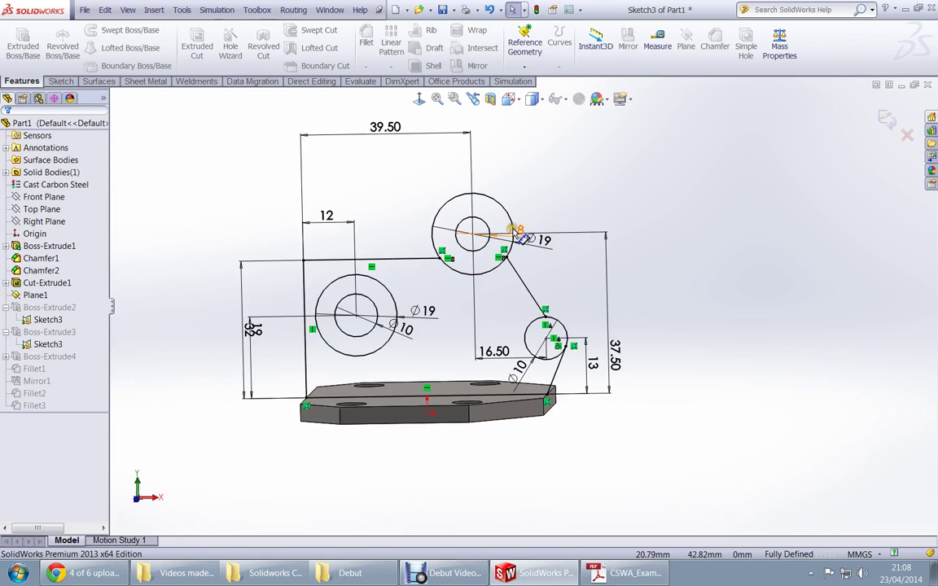
drag(514, 236, 506, 195)
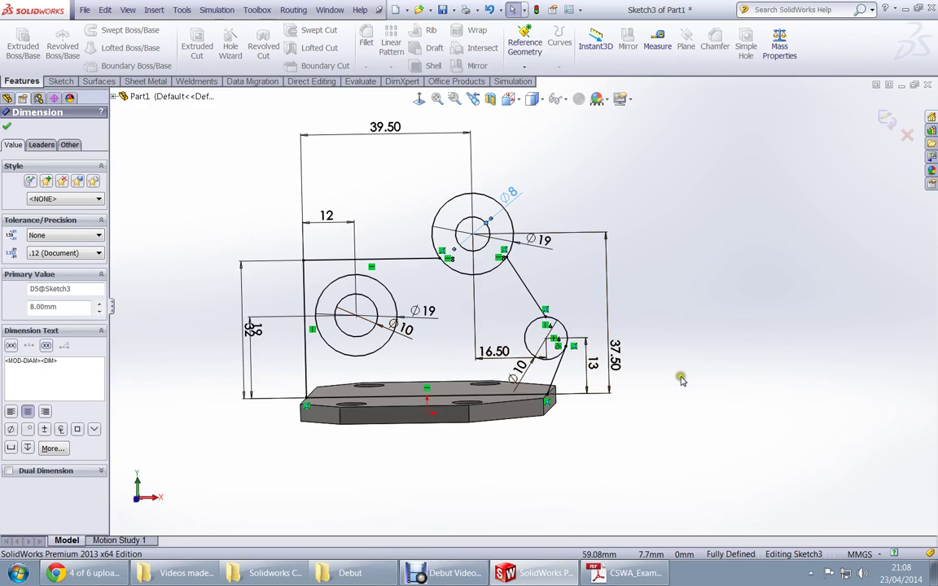
Compare Sketch3's ø8 and ø19 hole dimensions against the PDF drawing.
key(alt+Tab)
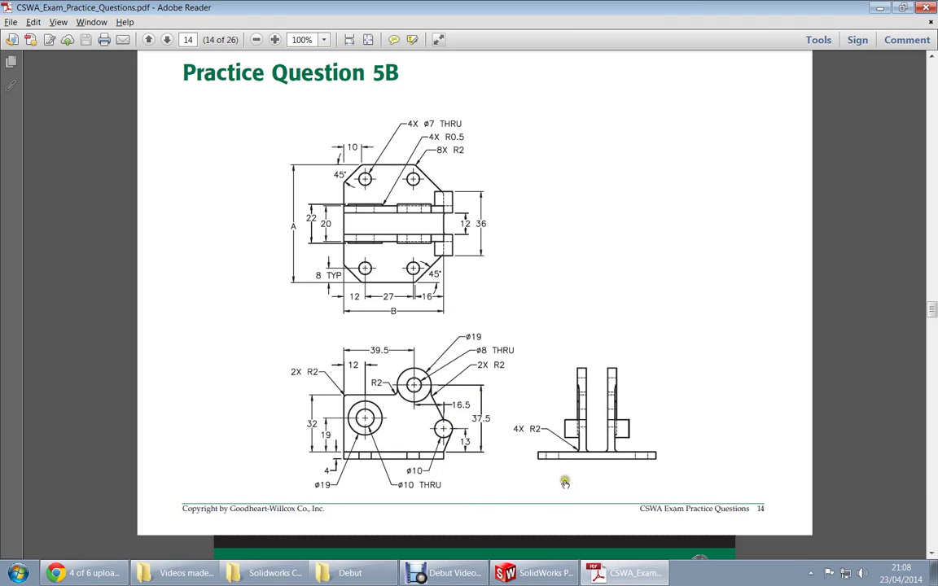
key(alt+Tab)
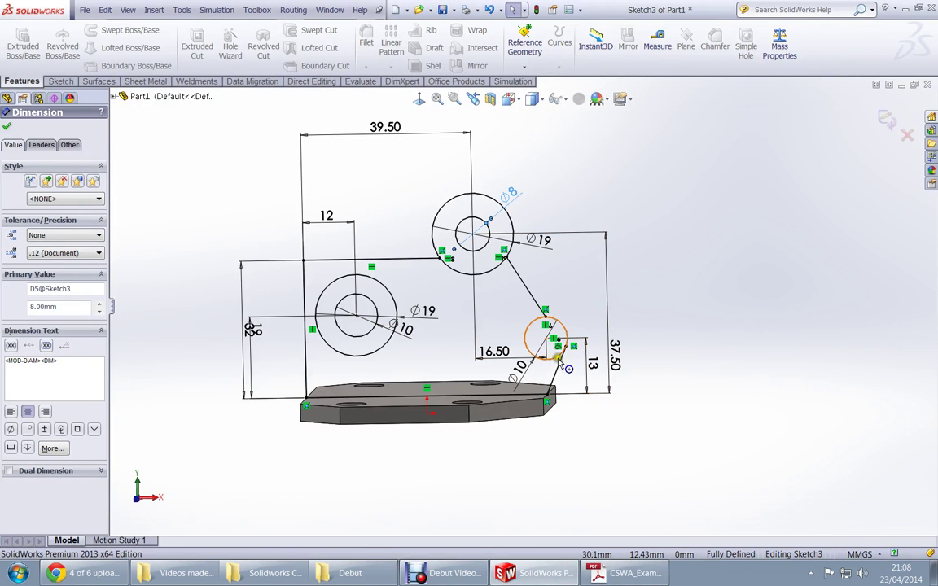
key(alt+Tab)
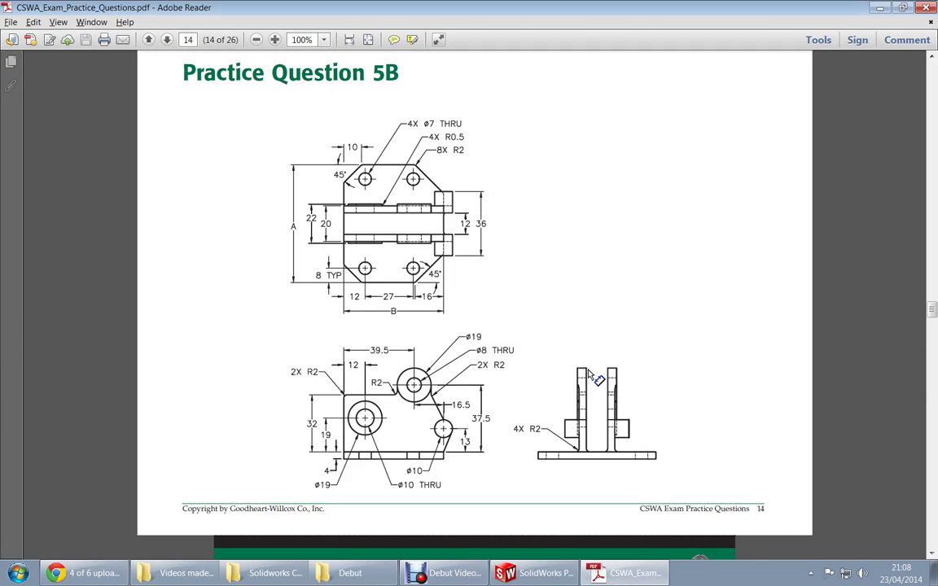
key(alt+Tab)
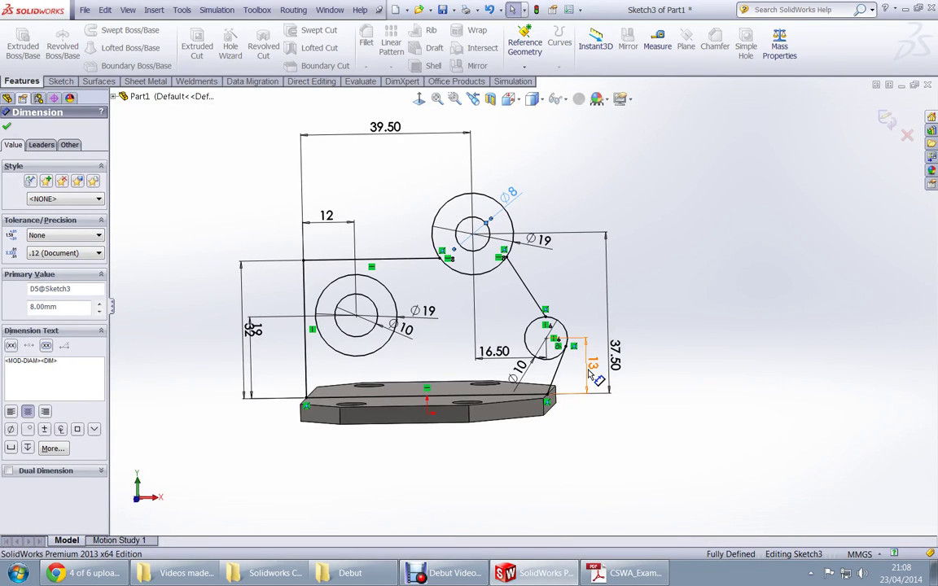
key(alt+Tab)
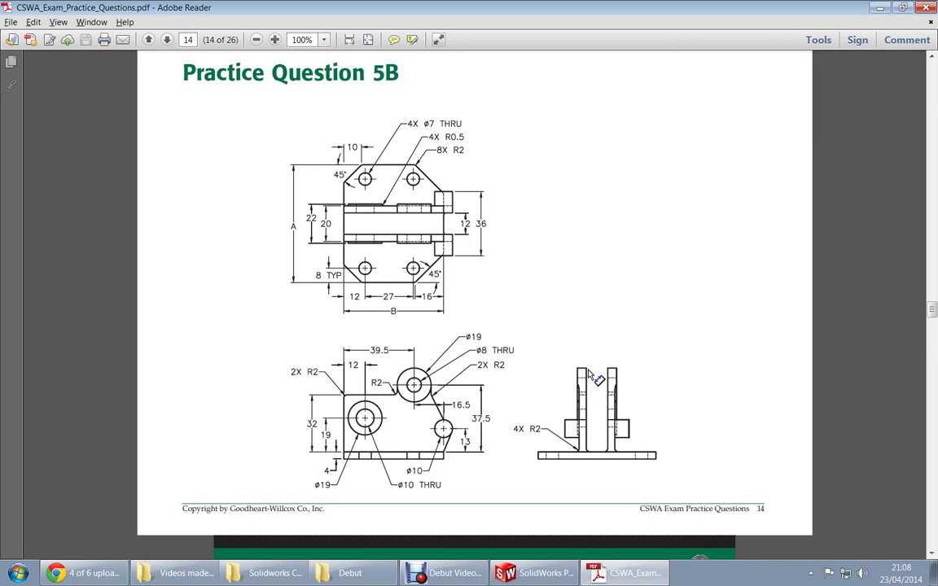
scroll(590, 373, up, 10)
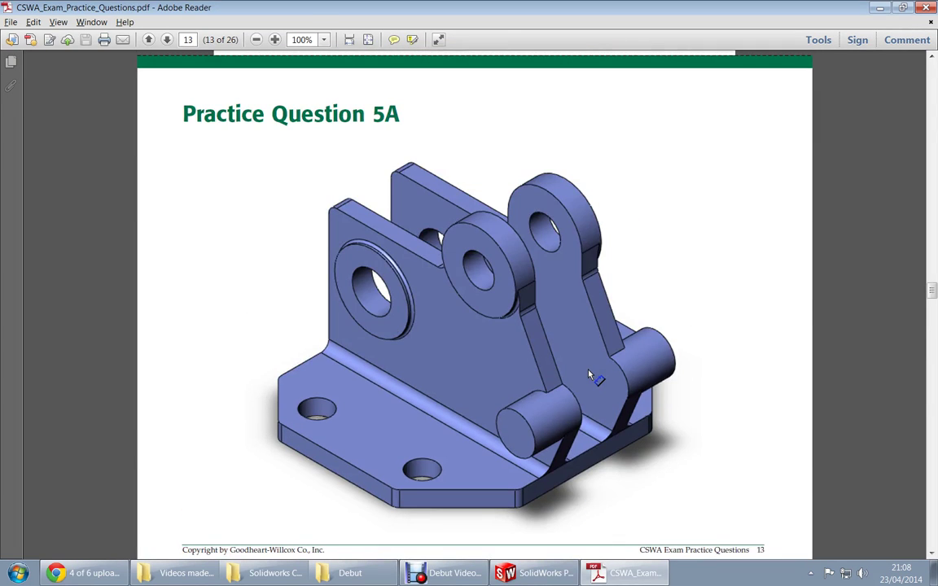
scroll(589, 374, down, 10)
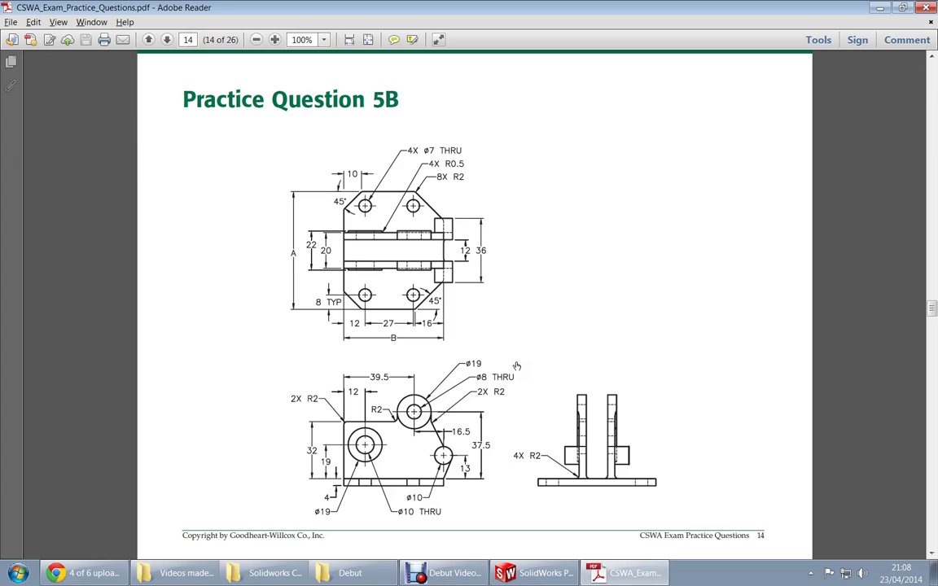
key(alt+Tab)
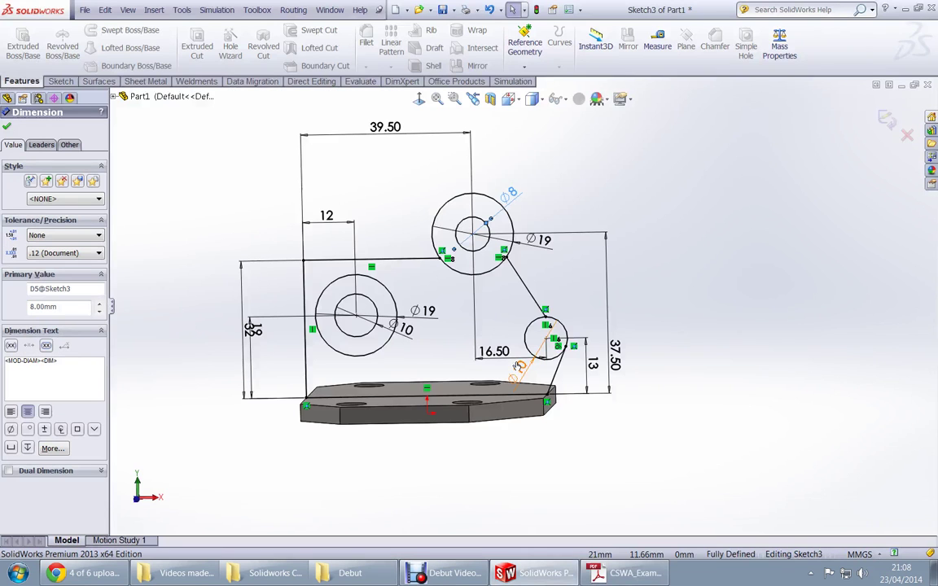
Exit Sketch3 and return to the full rebuilt bracket.
mouse_move(450, 351)
middle_down()
mouse_move(404, 404)
mouse_move(413, 375)
mouse_move(489, 314)
mouse_move(499, 291)
mouse_move(465, 289)
mouse_move(468, 281)
middle_up()
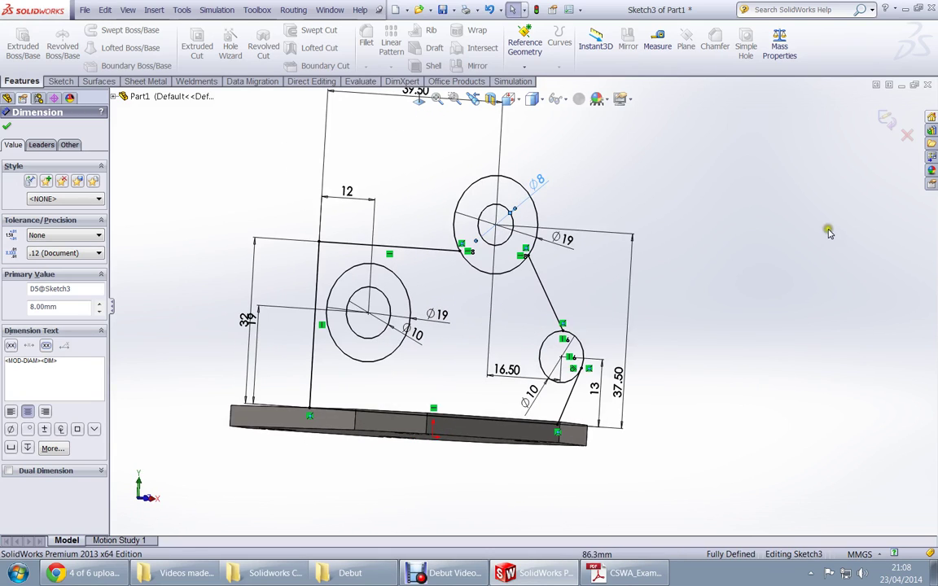
middle_drag(765, 243, 627, 241)
click(908, 140)
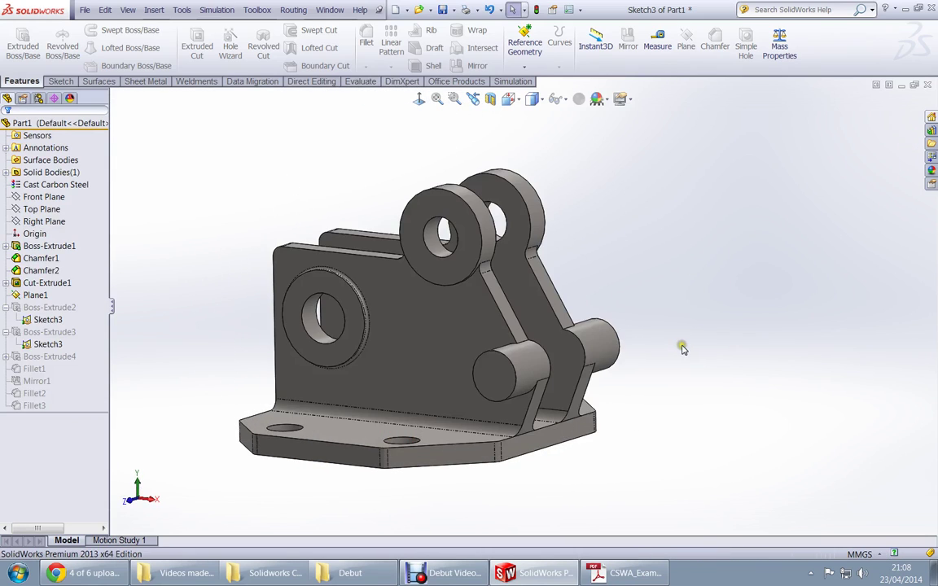
mouse_move(632, 364)
middle_down()
mouse_move(619, 457)
mouse_move(514, 436)
middle_up()
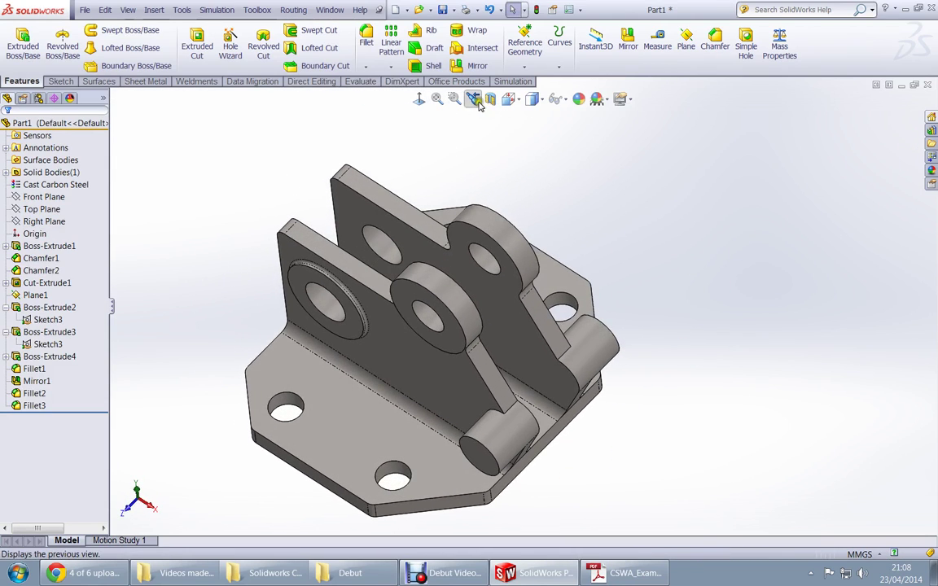
Measure the base-plate hole diameter as 7 mm.
click(657, 47)
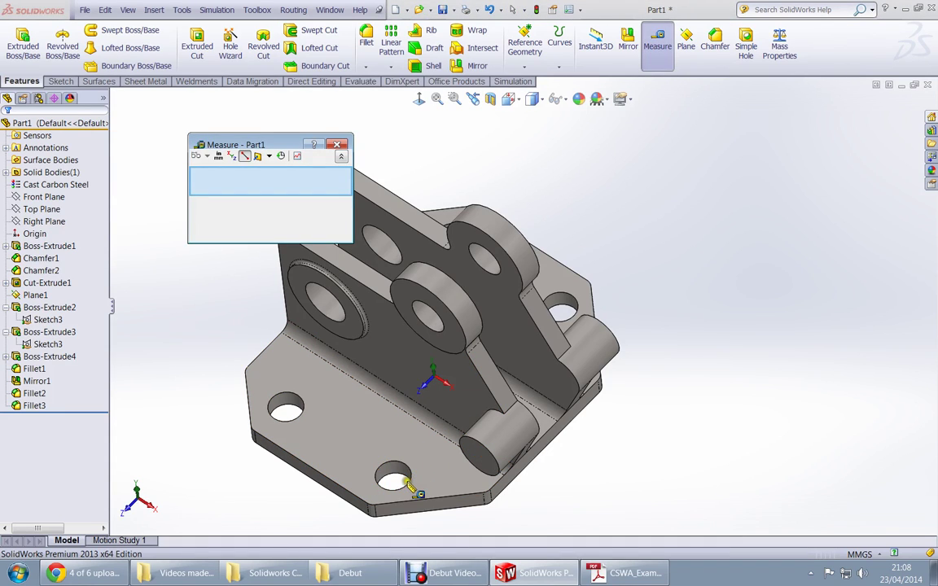
click(409, 486)
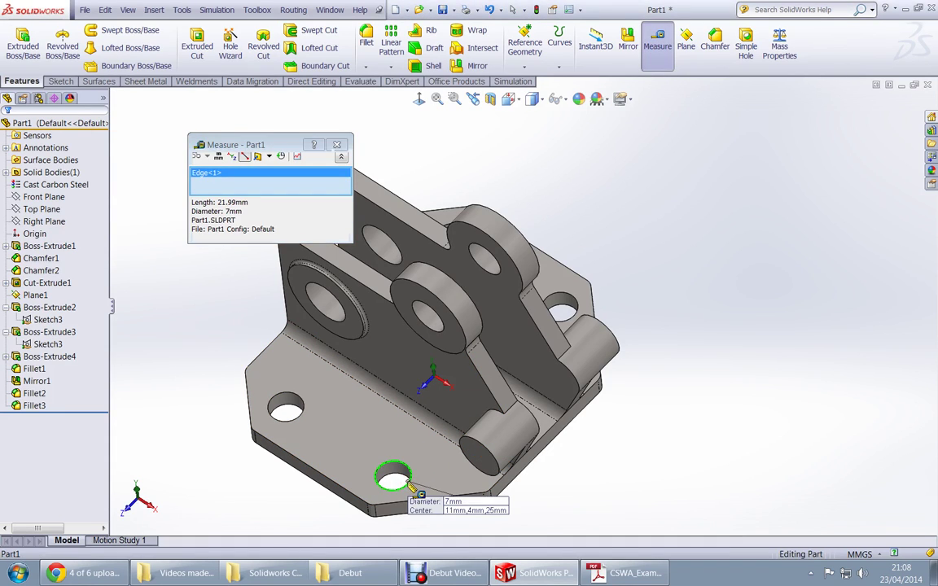
key(Escape)
key(Escape)
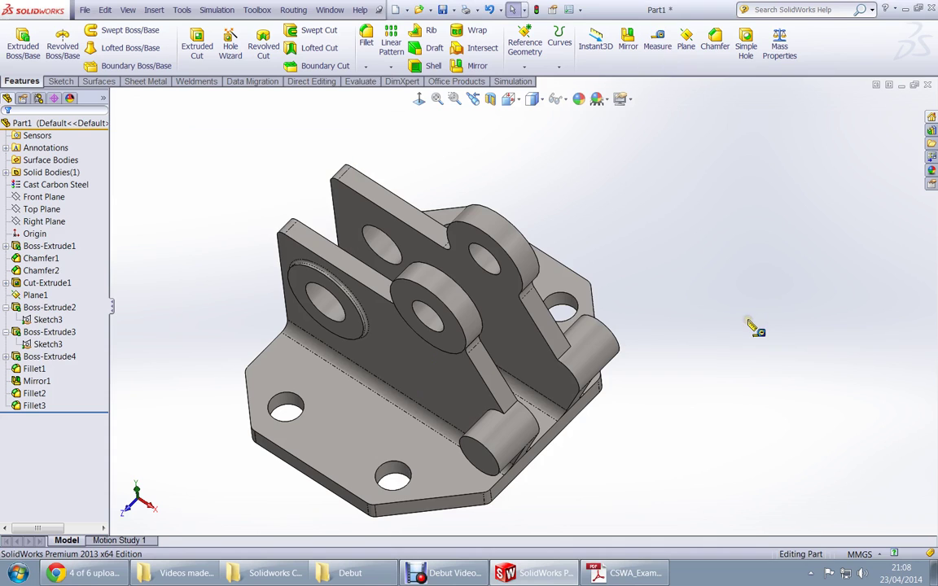
middle_drag(705, 369, 686, 305)
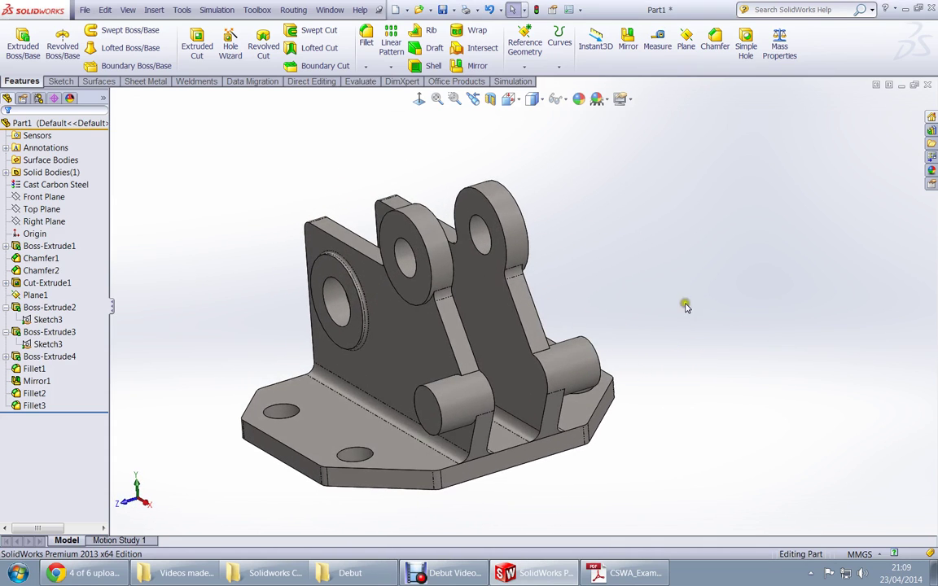
Measure the 12 mm boss spacing between cylinder edges, then view the 5B drawing.
click(657, 45)
middle_drag(528, 414, 403, 399)
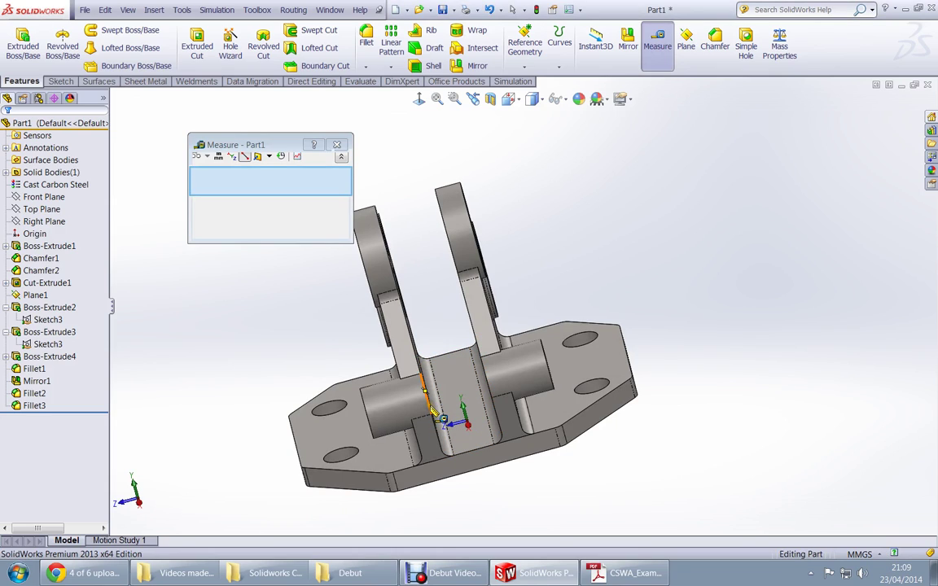
click(376, 427)
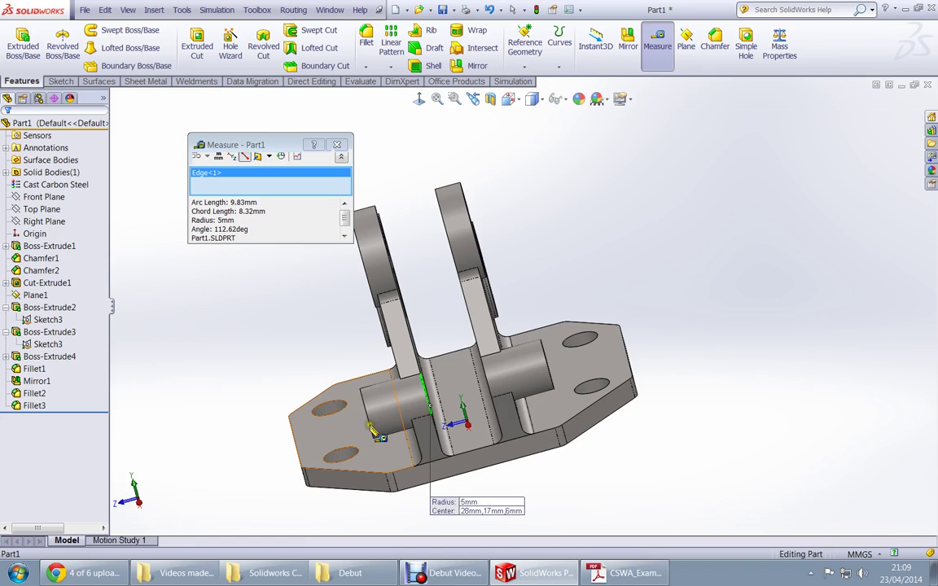
middle_drag(373, 431, 516, 423)
click(396, 428)
key(alt+Tab)
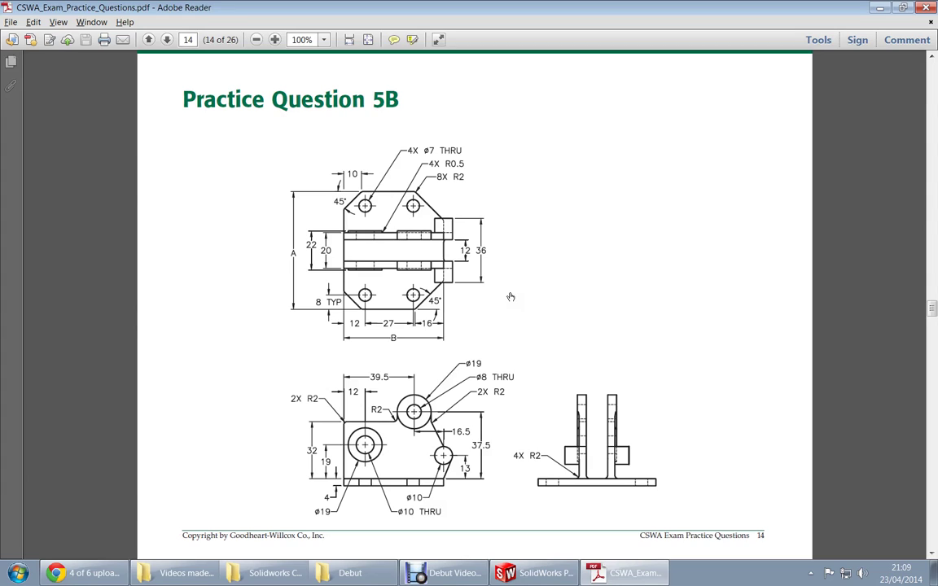
Compare the bracket against the 5B and 5A pages, then close the Measure dialog.
click(486, 307)
key(alt+Tab)
mouse_move(464, 282)
middle_down()
mouse_move(478, 280)
mouse_move(464, 298)
middle_up()
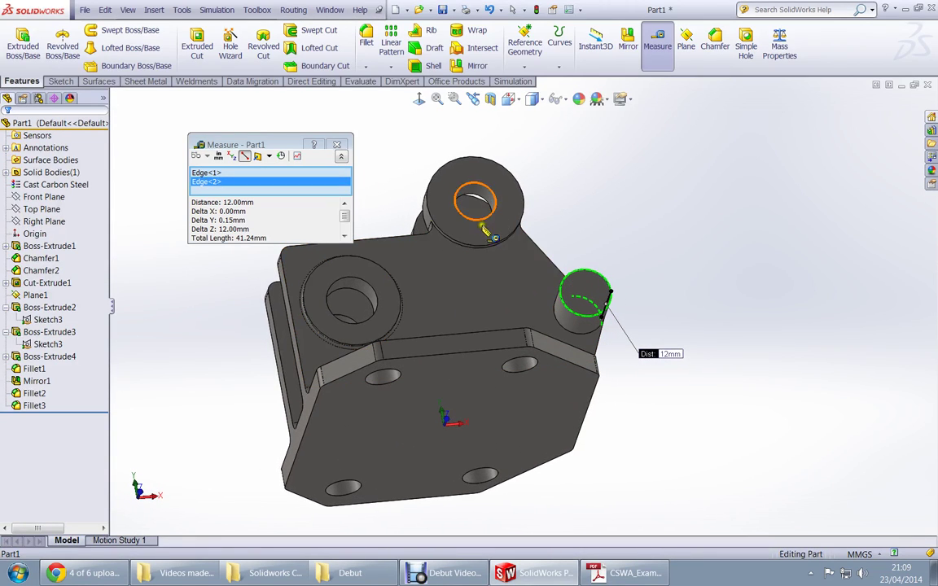
middle_drag(456, 246, 417, 256)
key(alt+Tab)
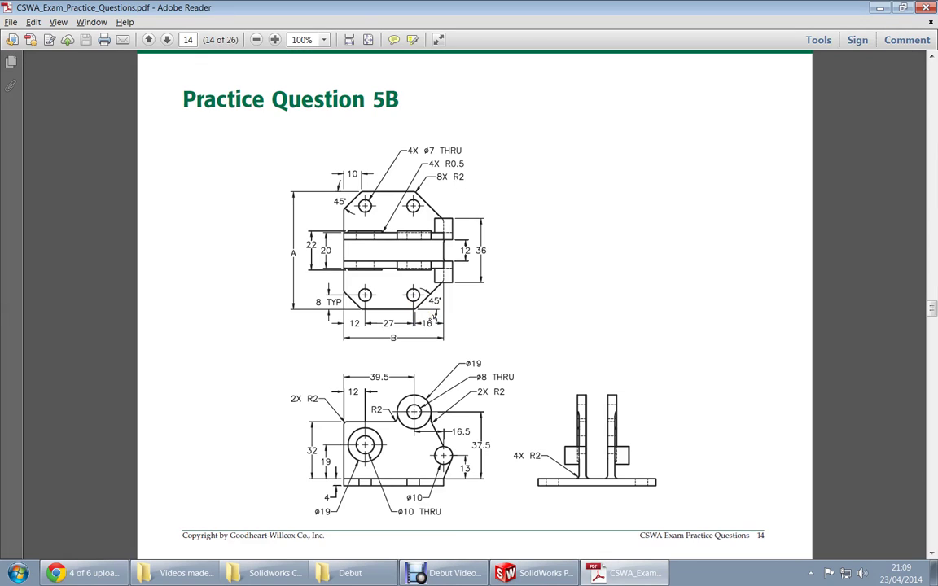
scroll(433, 319, up, 10)
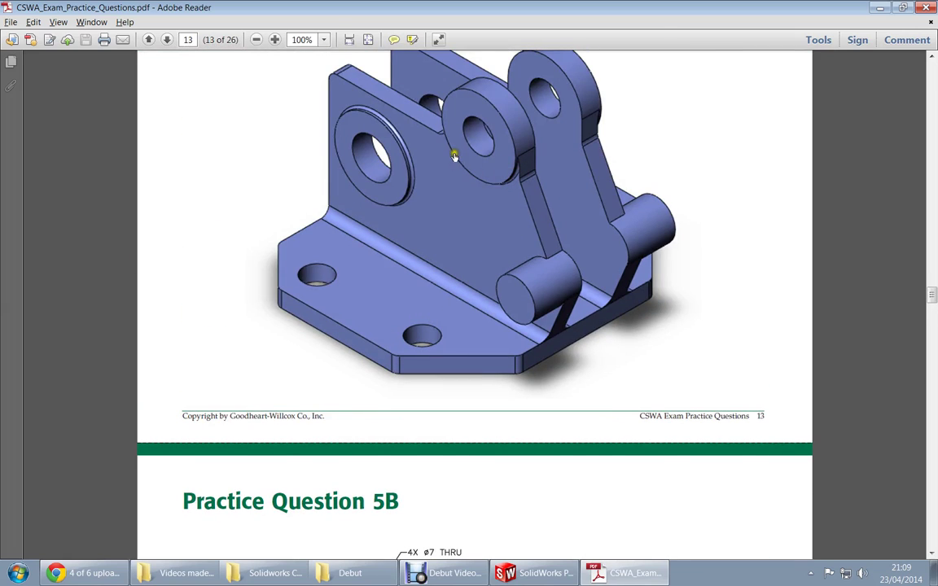
key(alt+Tab)
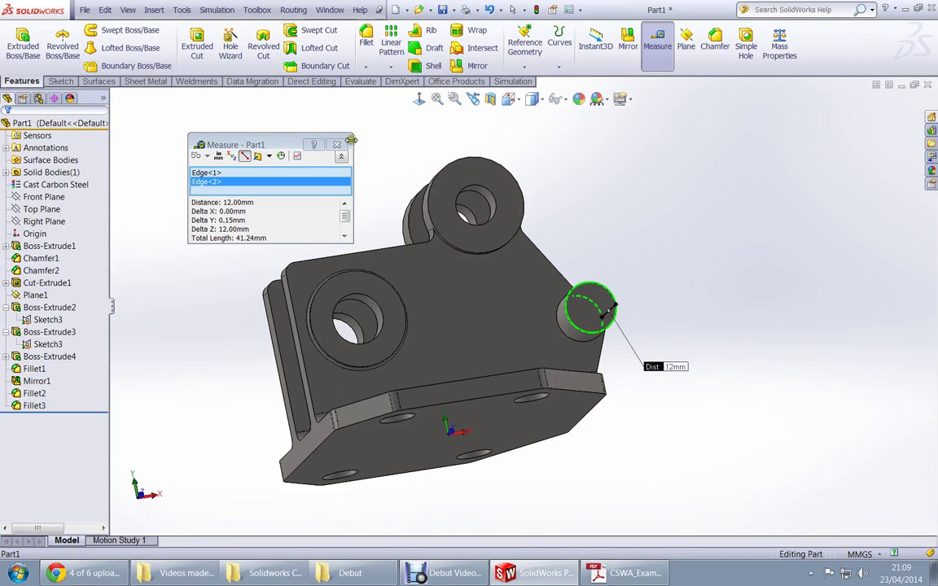
click(342, 144)
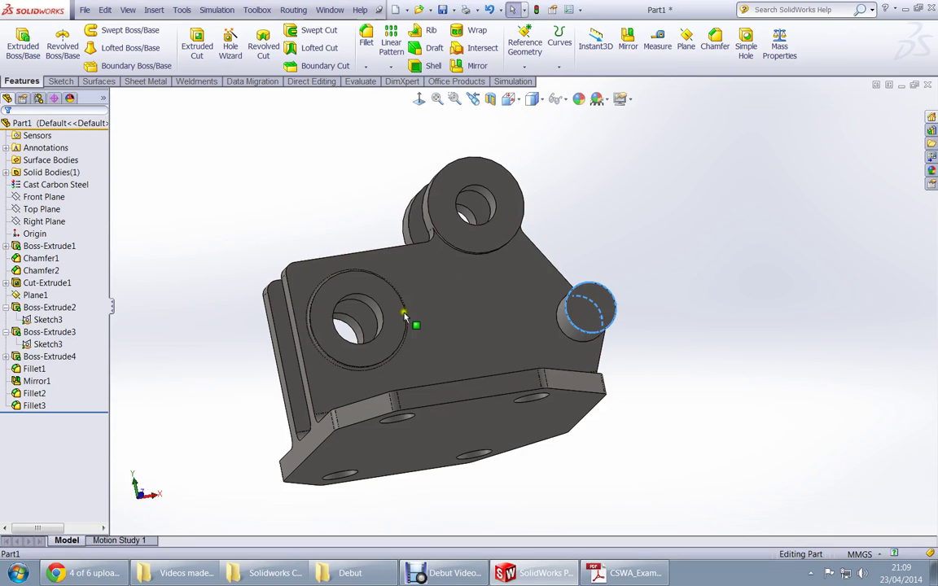
Round the top boss's two base edges with a 2 mm fillet as Fillet4.
middle_drag(334, 320, 392, 266)
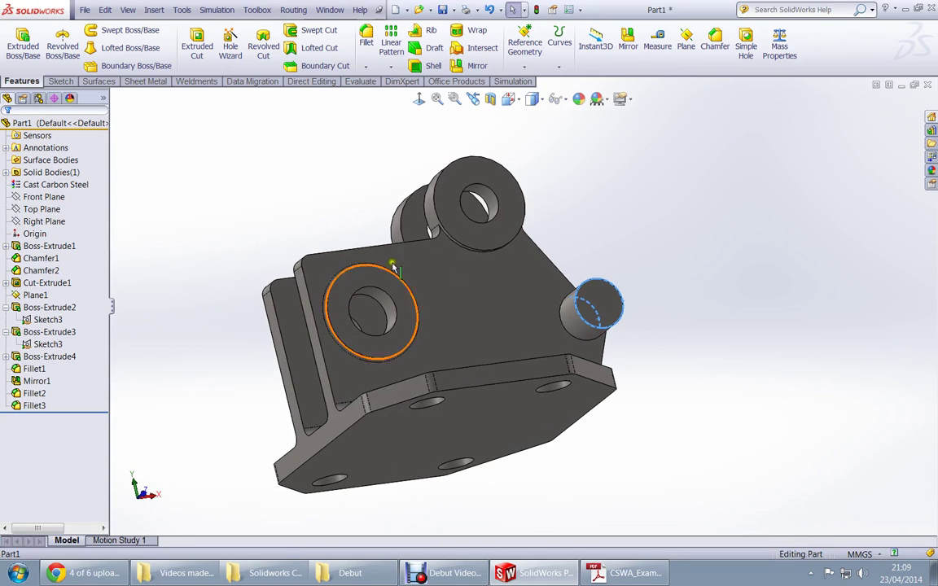
click(433, 231)
click(535, 212)
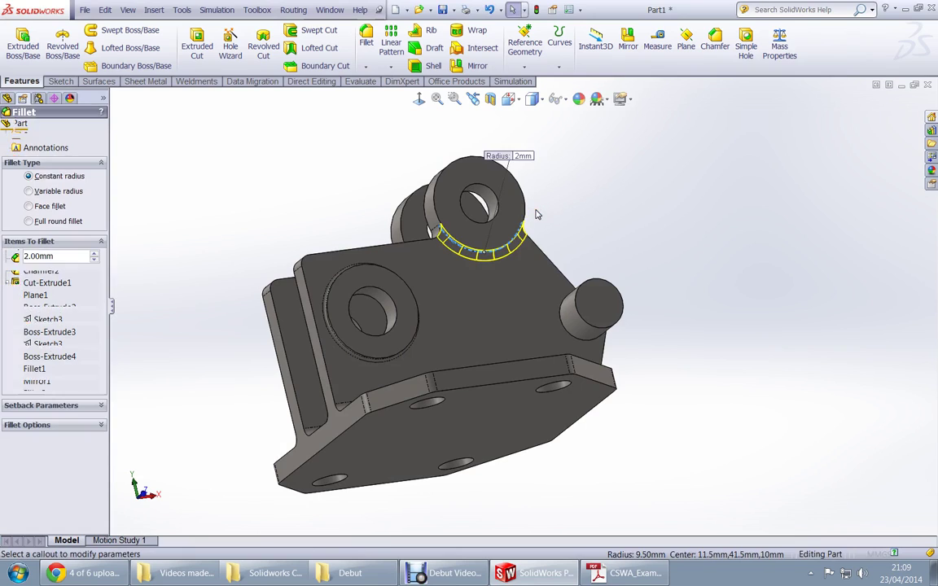
middle_drag(536, 214, 438, 237)
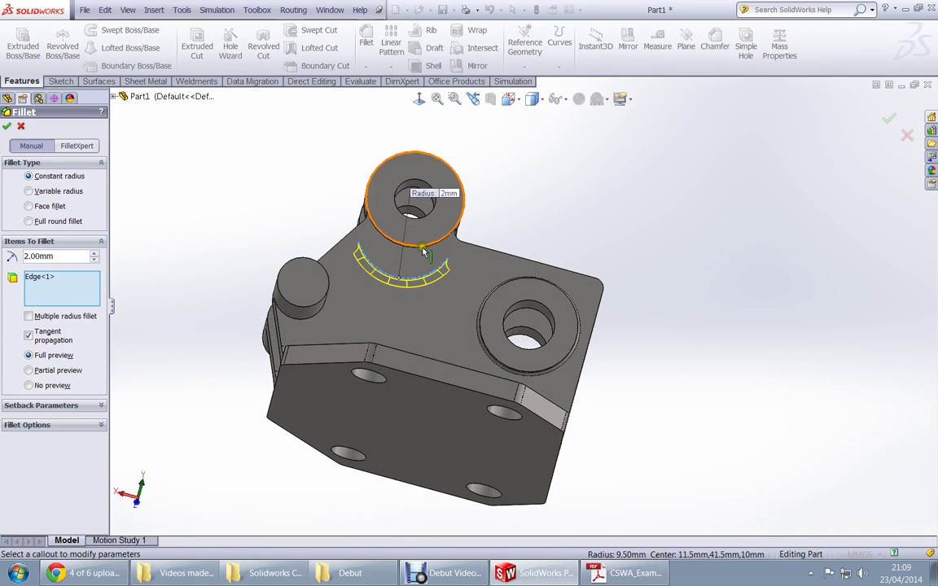
click(423, 254)
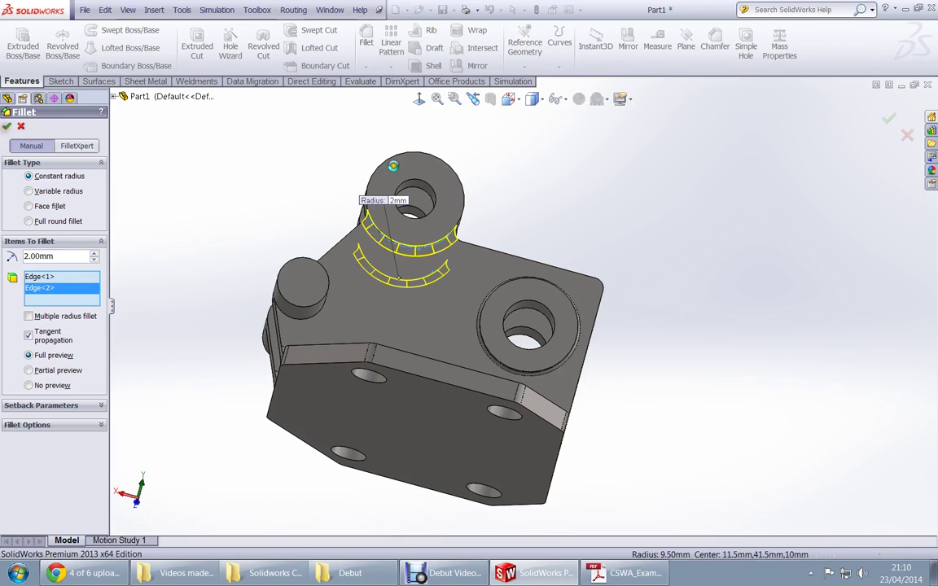
key(Return)
middle_drag(458, 218, 585, 115)
Compare the 236.18 g mass with answer B's 237.10 g in the PDF.
click(779, 45)
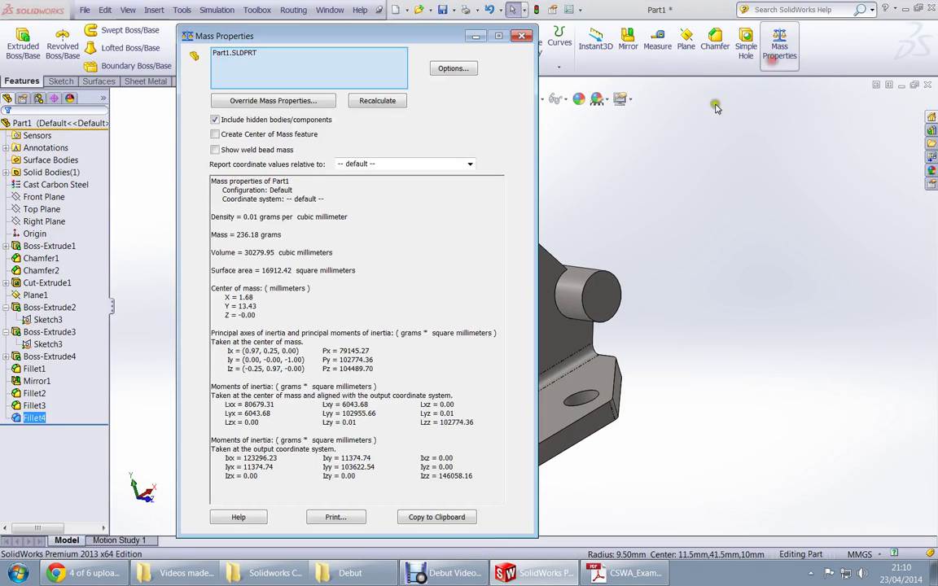
key(alt+Tab)
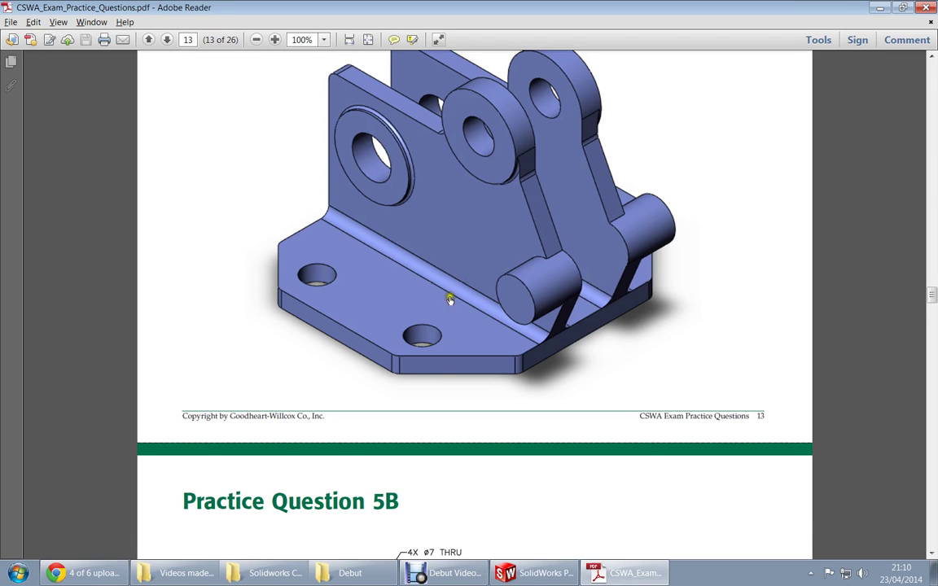
scroll(449, 300, up, 15)
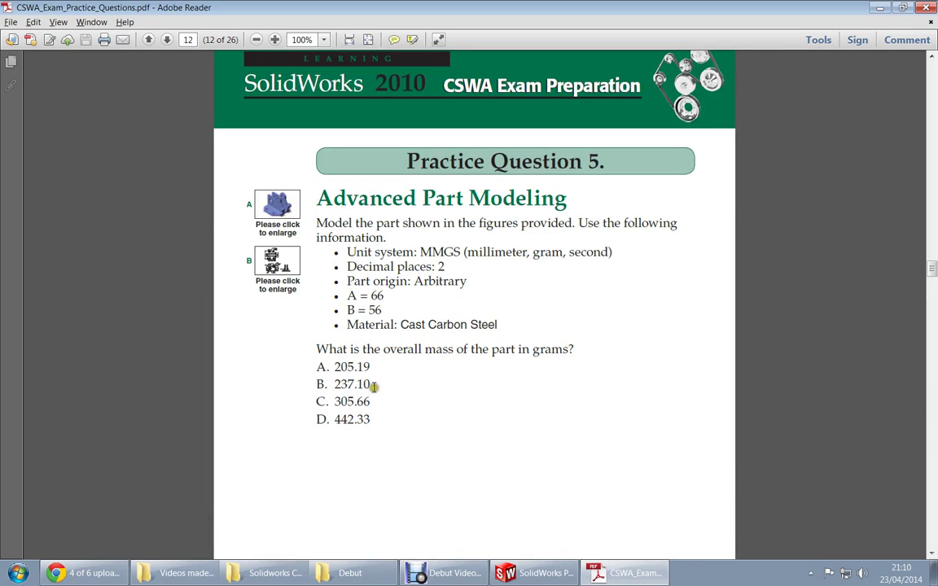
drag(374, 386, 345, 384)
key(alt+Tab)
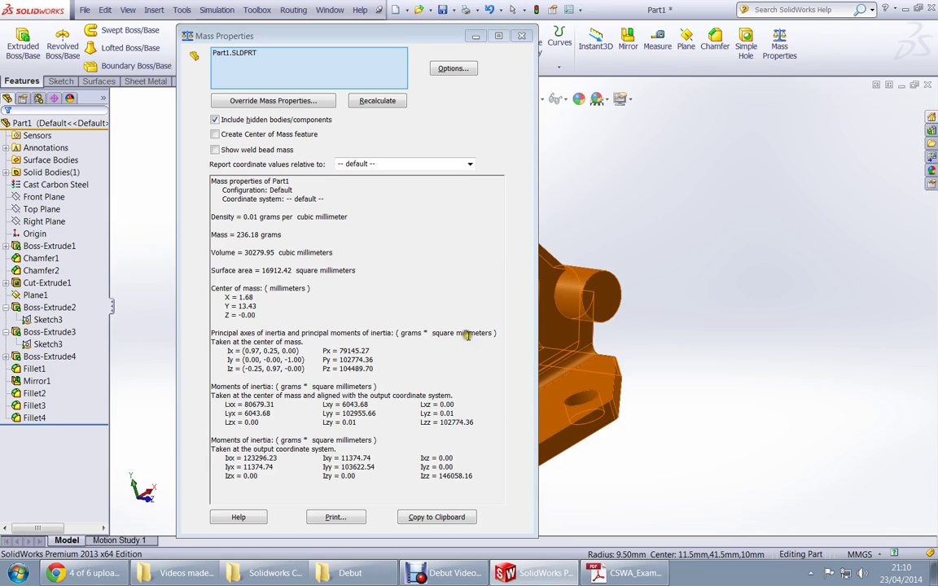
Close Mass Properties and review the 5A and 5B drawings in the PDF.
click(522, 36)
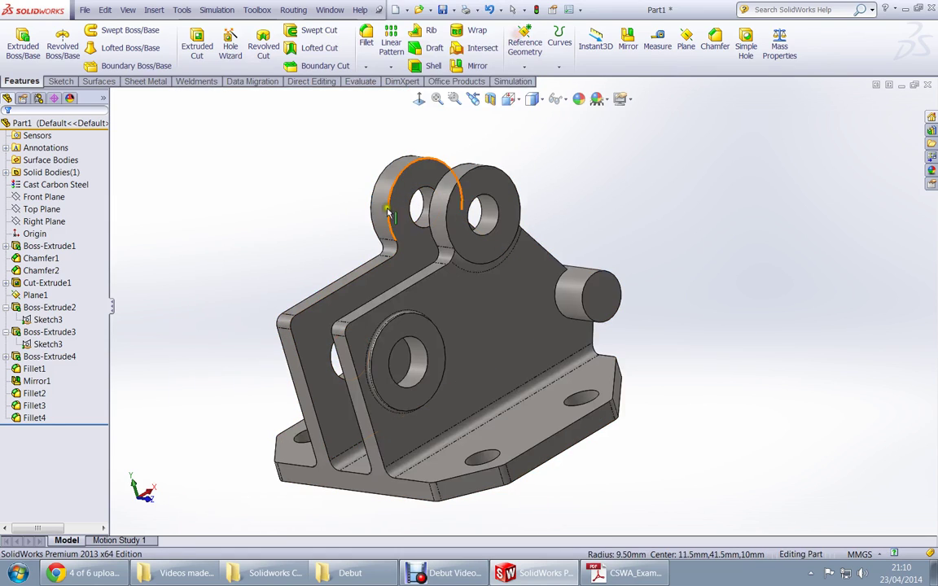
scroll(309, 216, down, 5)
scroll(314, 216, up, 8)
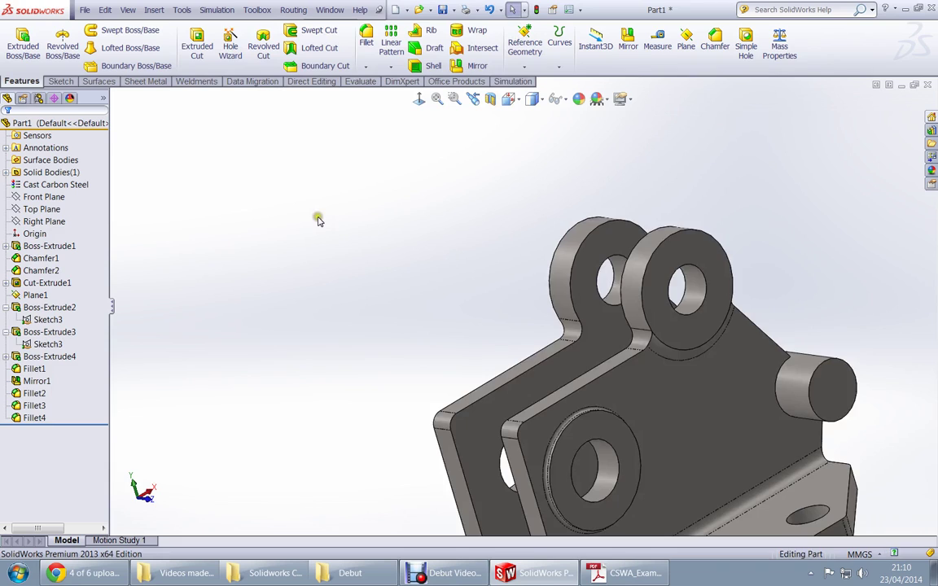
middle_drag(319, 223, 437, 387)
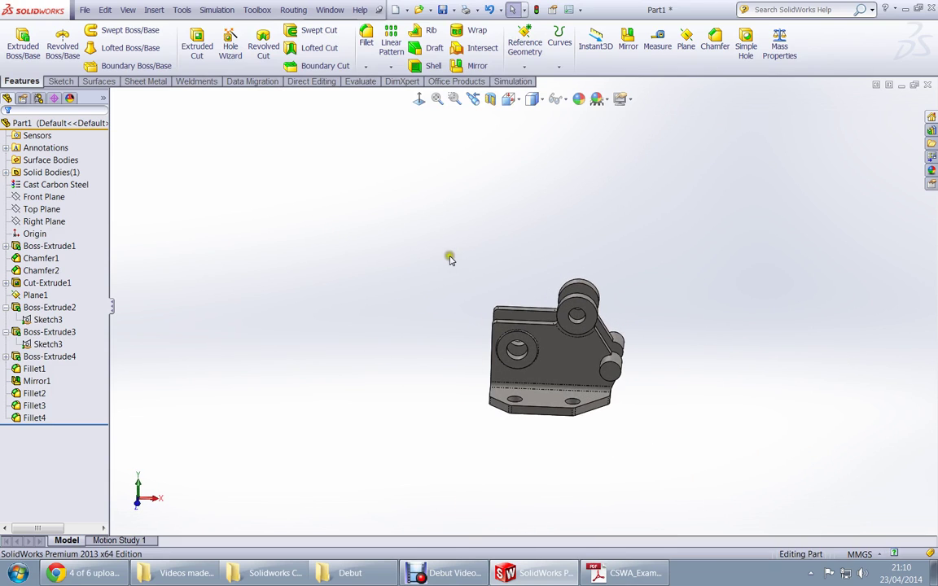
key(alt+Tab)
scroll(481, 308, down, 10)
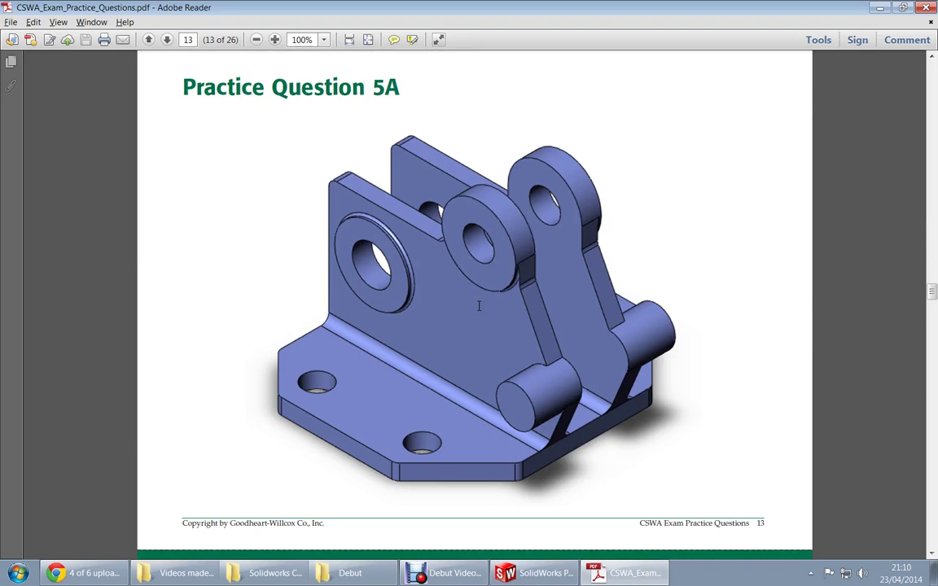
scroll(478, 305, down, 3)
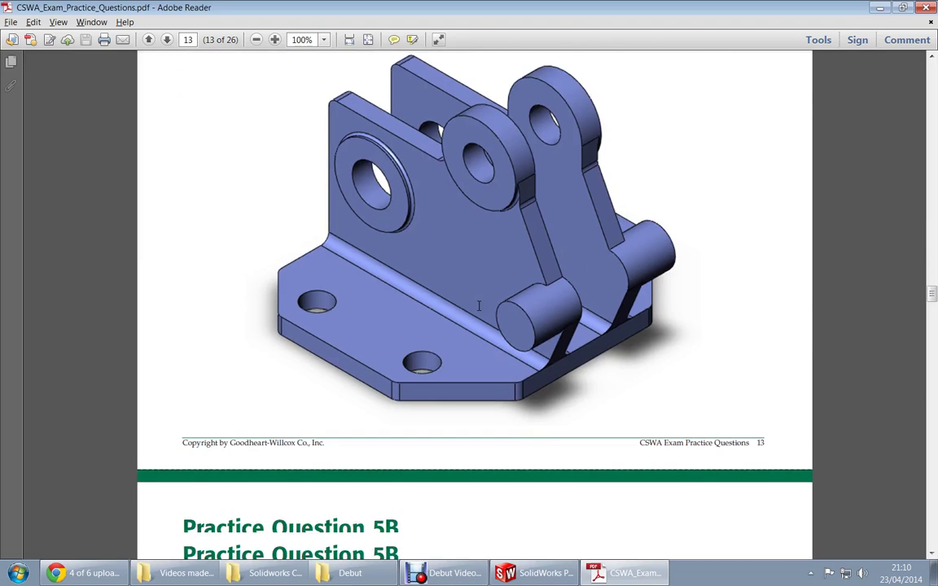
scroll(479, 305, up, 2)
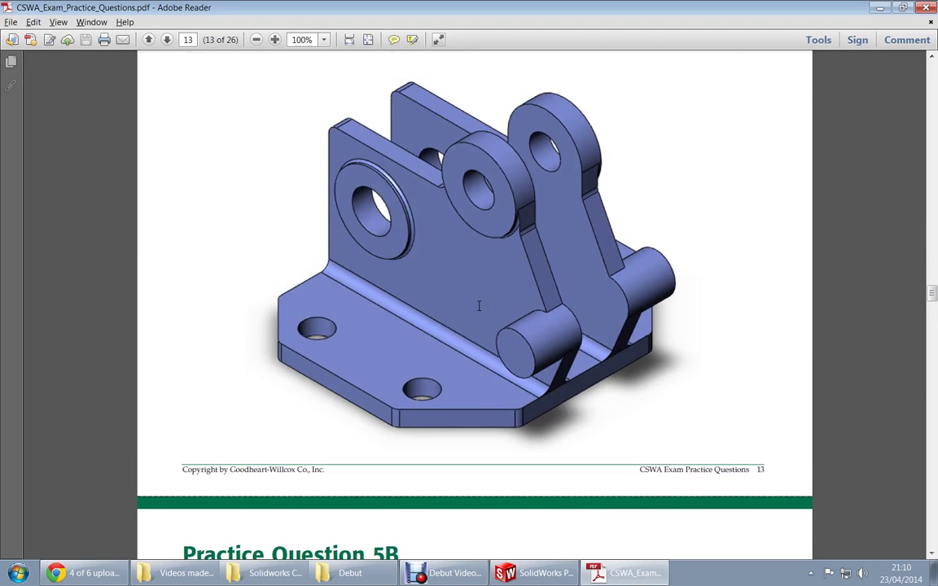
scroll(479, 305, up, 1)
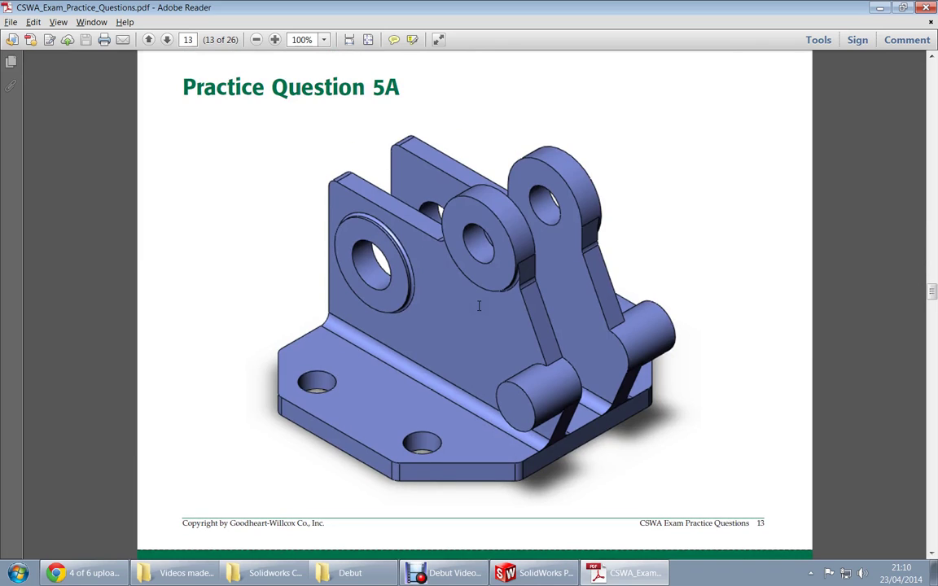
scroll(479, 306, up, 11)
scroll(478, 305, down, 13)
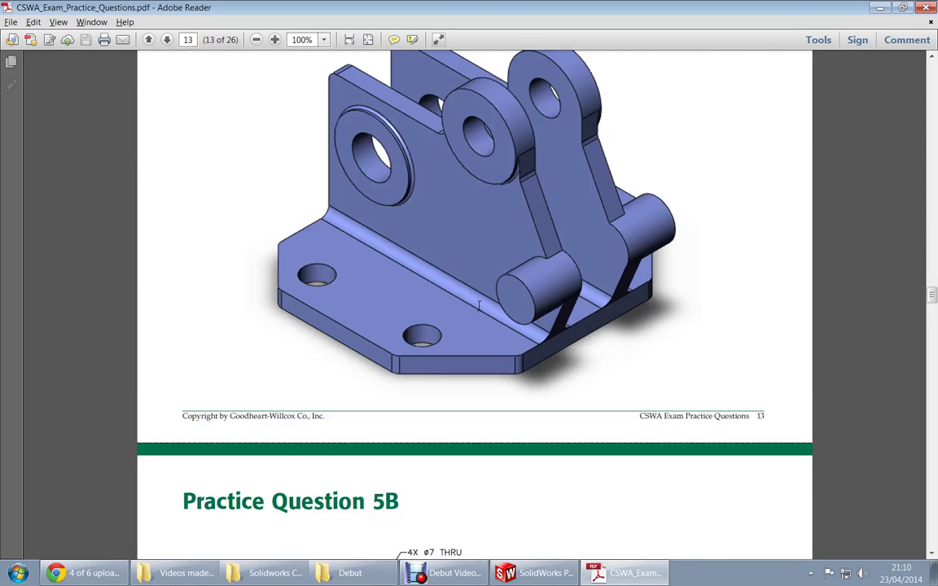
scroll(479, 306, down, 8)
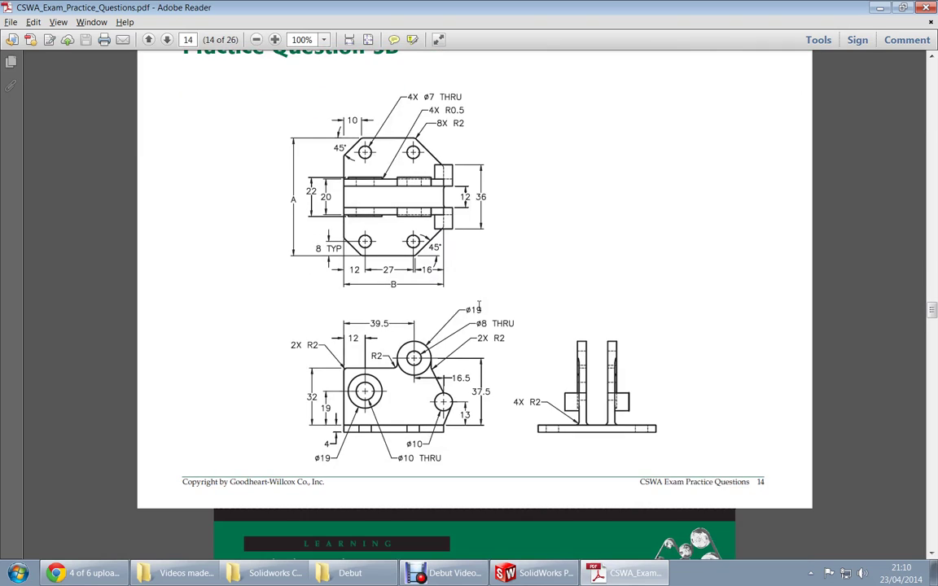
scroll(479, 305, up, 7)
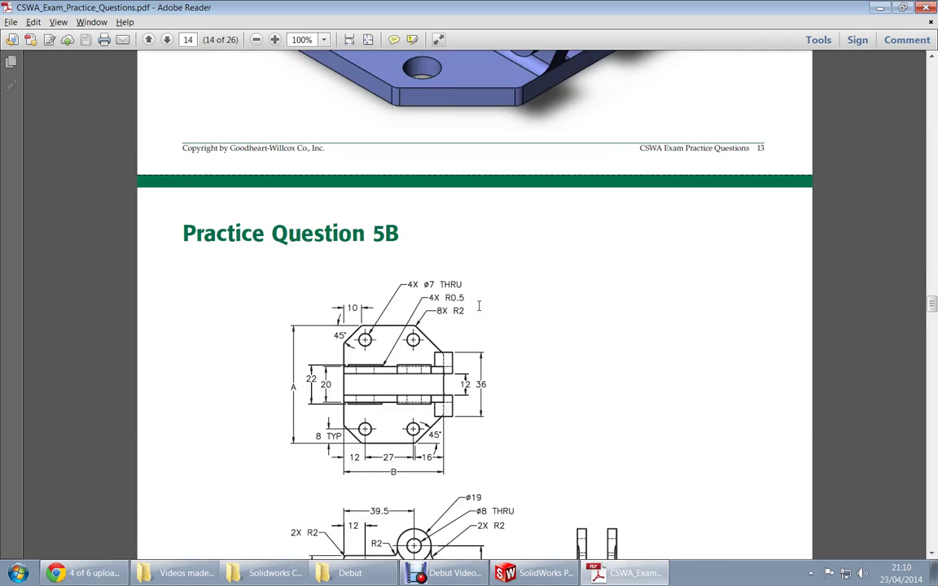
scroll(479, 305, down, 4)
scroll(479, 305, up, 2)
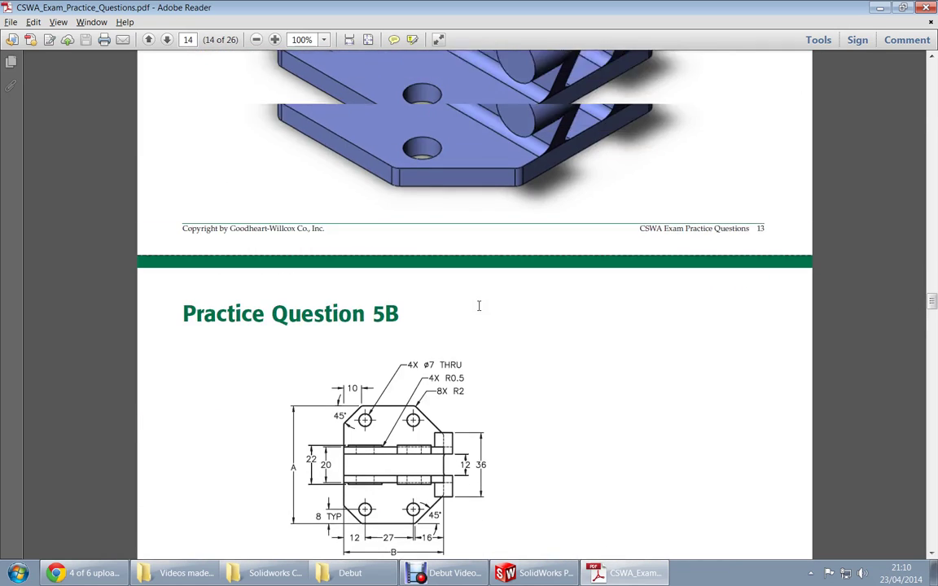
scroll(479, 306, down, 3)
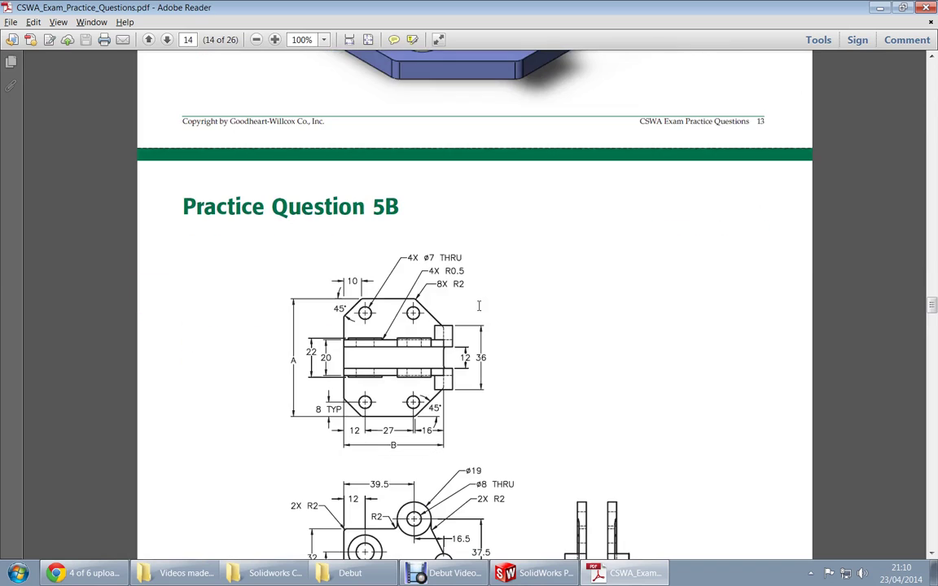
Recheck the bracket model, then scroll the PDF on to Practice Question 6 on page 15.
click(537, 573)
middle_drag(469, 315, 601, 352)
scroll(565, 346, down, 5)
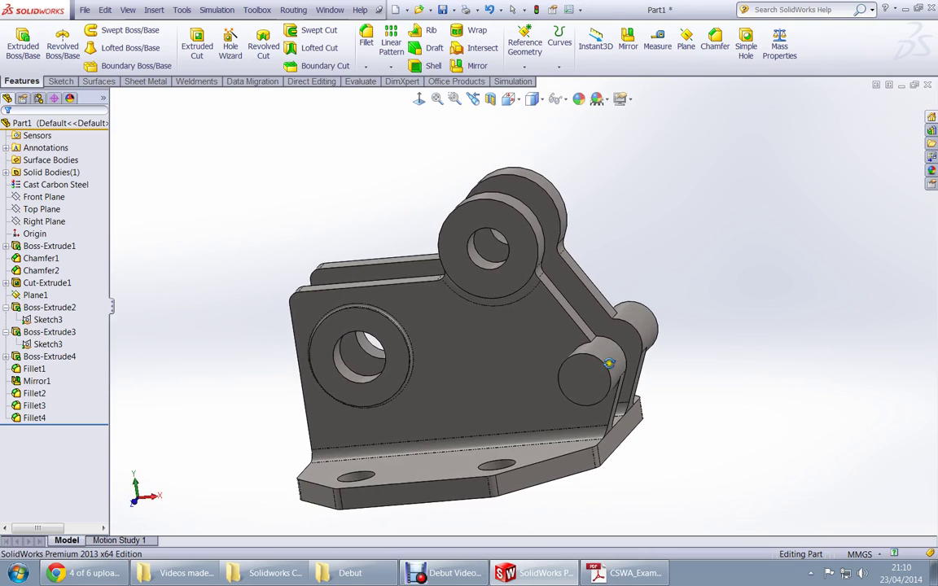
click(612, 576)
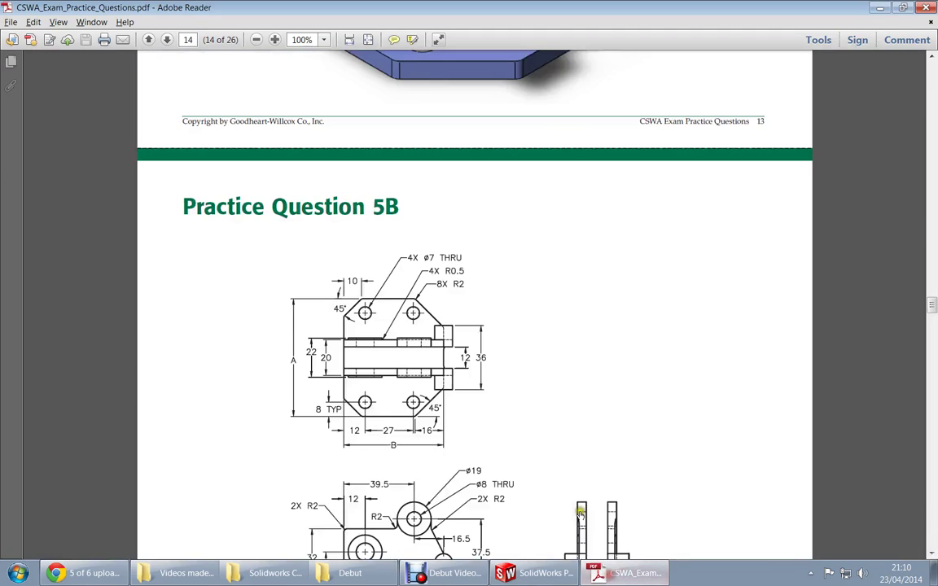
scroll(624, 377, down, 8)
scroll(623, 381, up, 10)
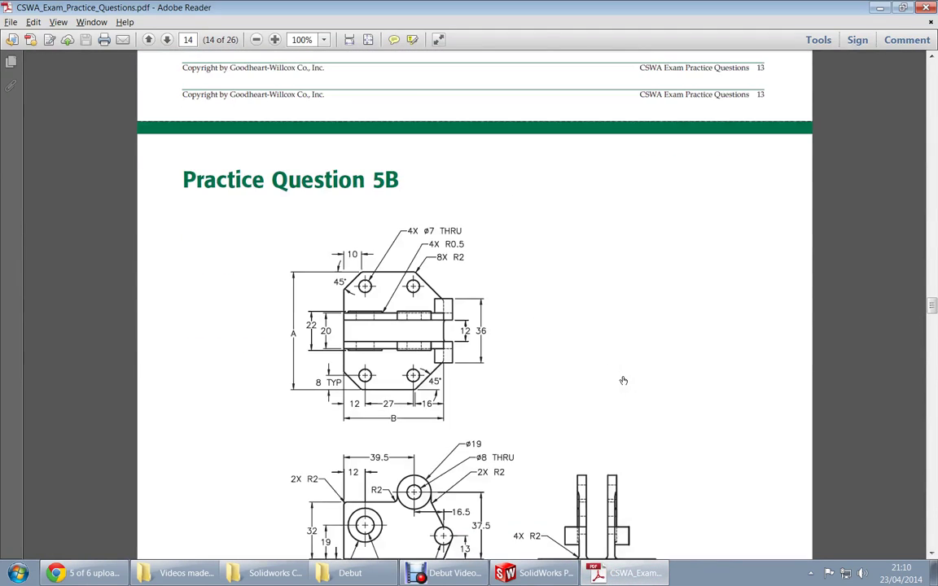
scroll(623, 380, up, 5)
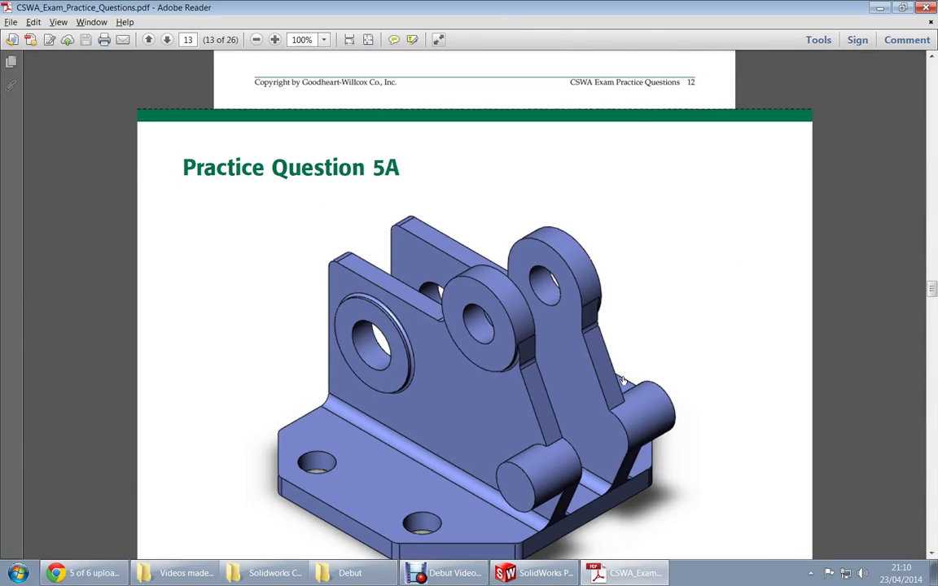
scroll(623, 380, down, 12)
scroll(623, 380, down, 3)
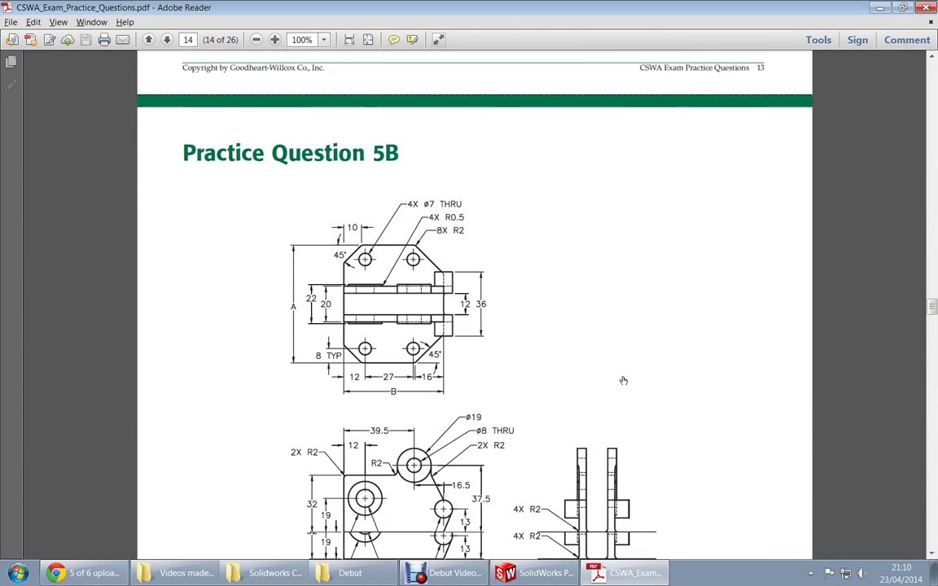
scroll(623, 380, down, 14)
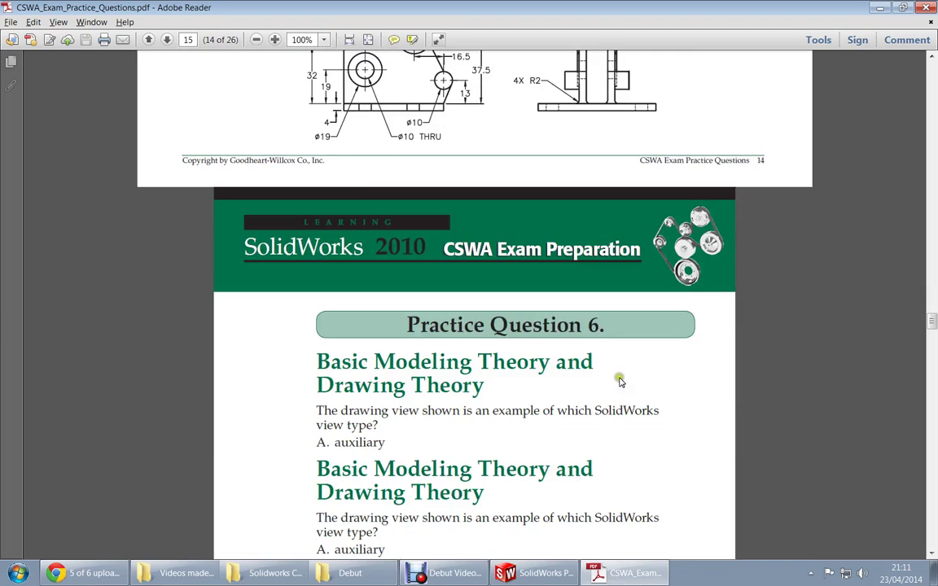
Scroll past Questions 6 and 7 to the Question 8A scissors-lift render on page 18.
scroll(623, 380, down, 2)
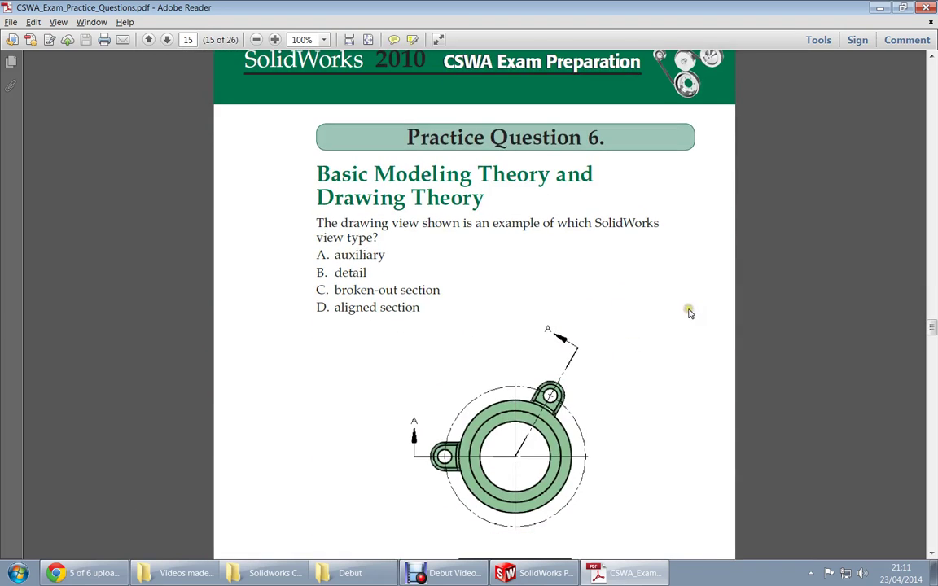
scroll(689, 314, down, 5)
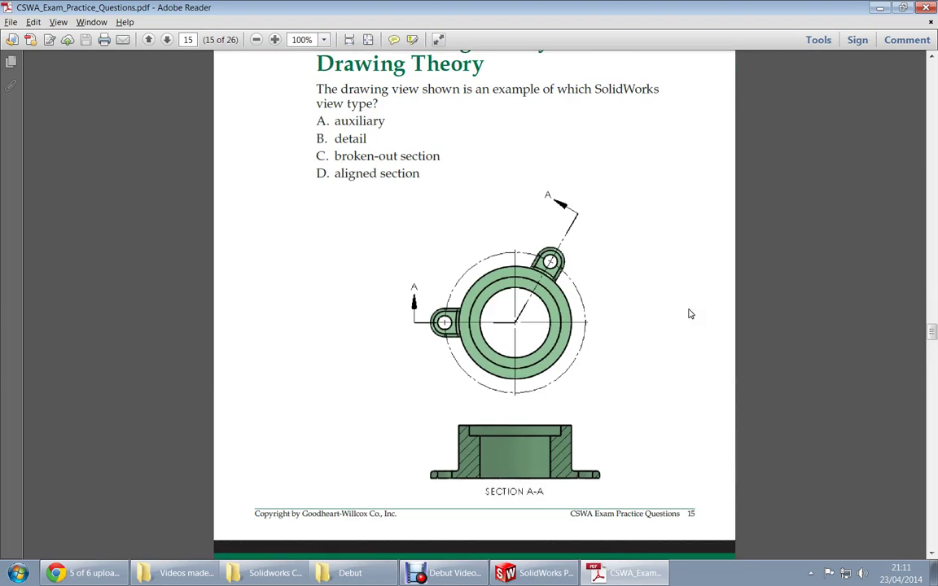
scroll(688, 310, up, 1)
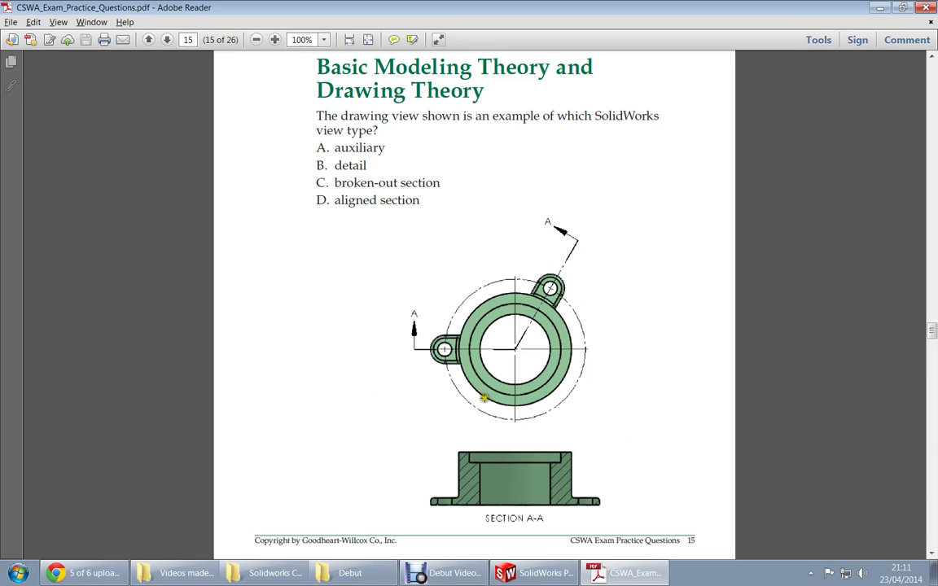
scroll(484, 398, down, 10)
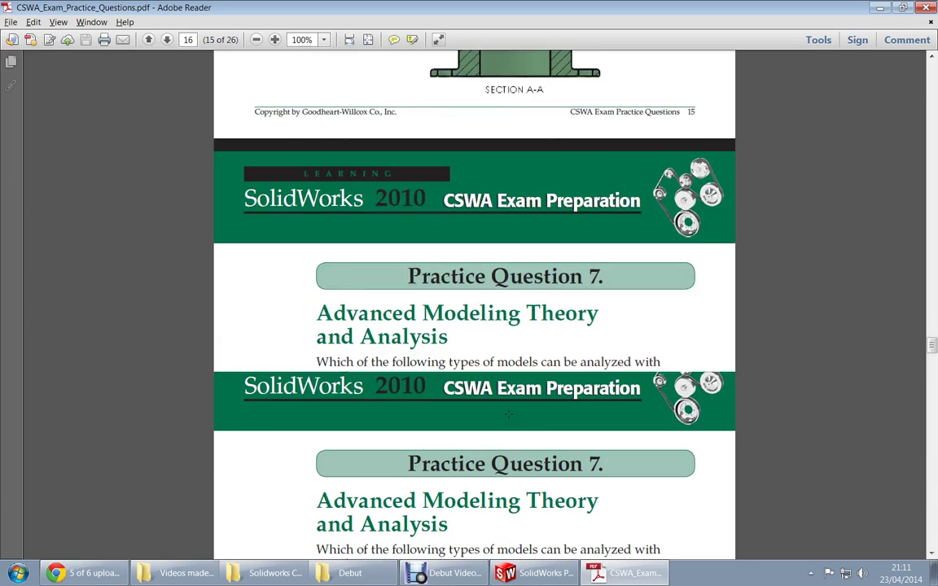
scroll(508, 415, down, 4)
scroll(508, 414, down, 20)
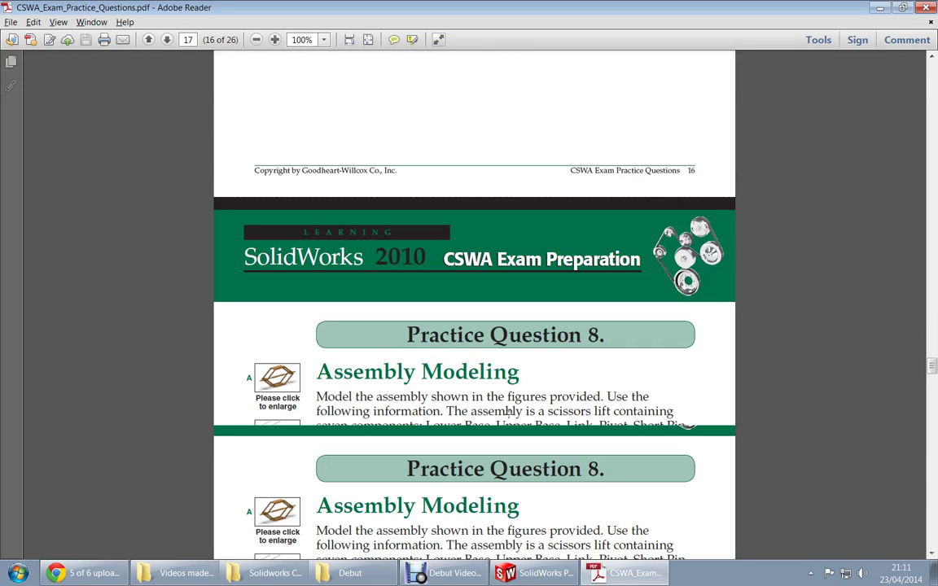
scroll(508, 415, down, 15)
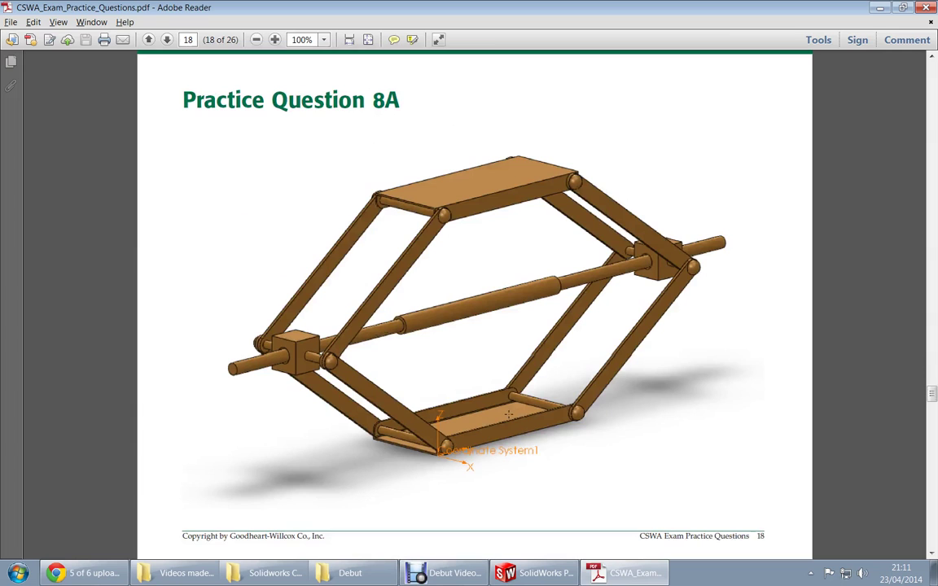